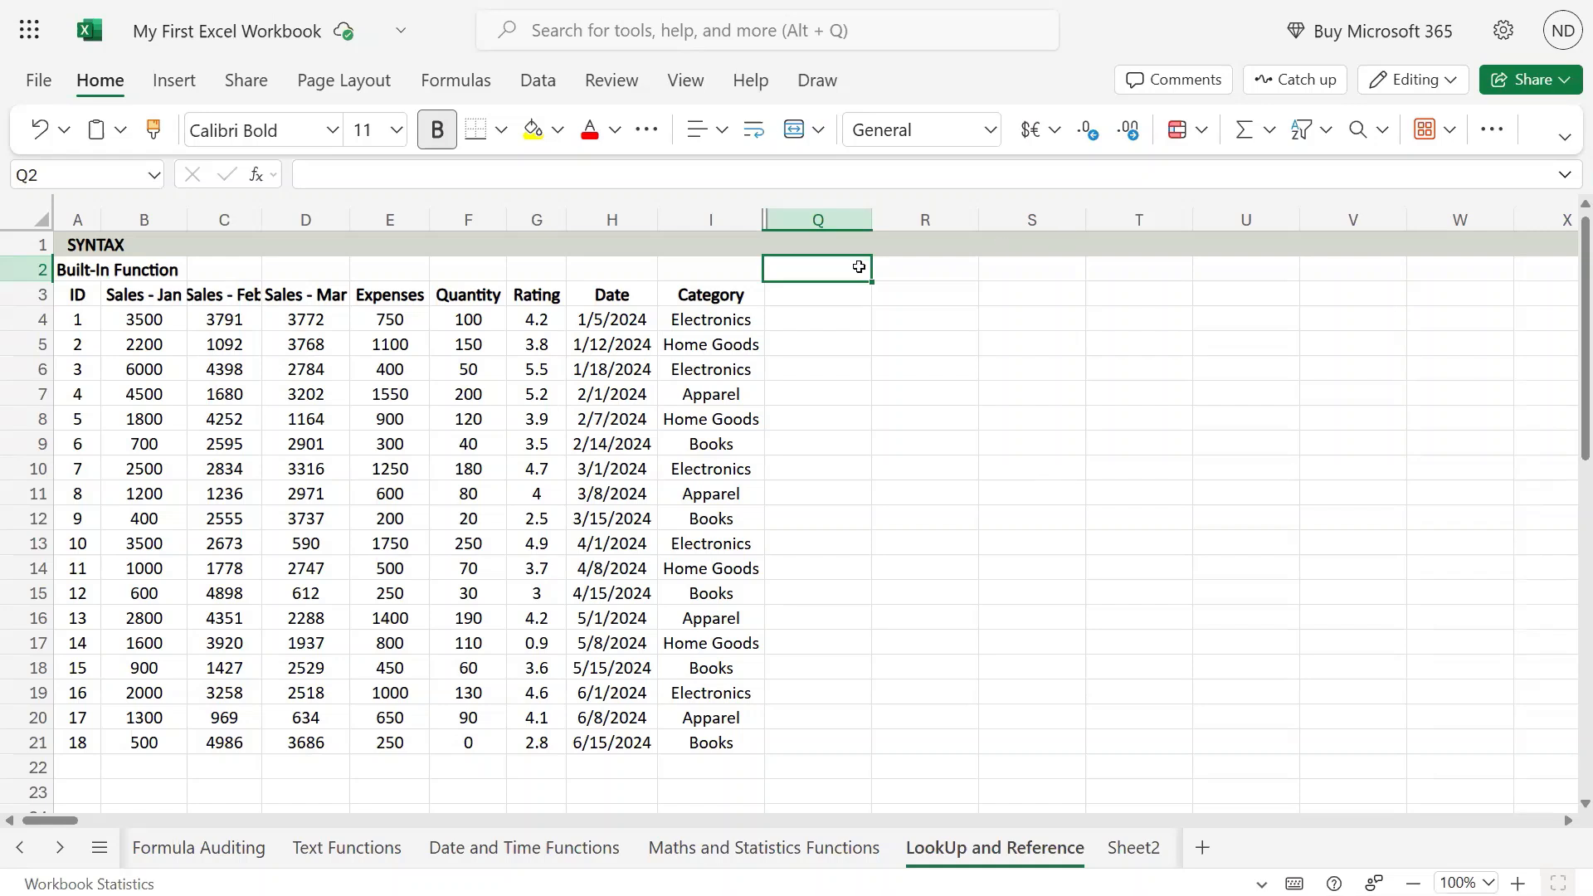
# Enter the heading SORT in cell Q2.
pyautogui.write('SORT')
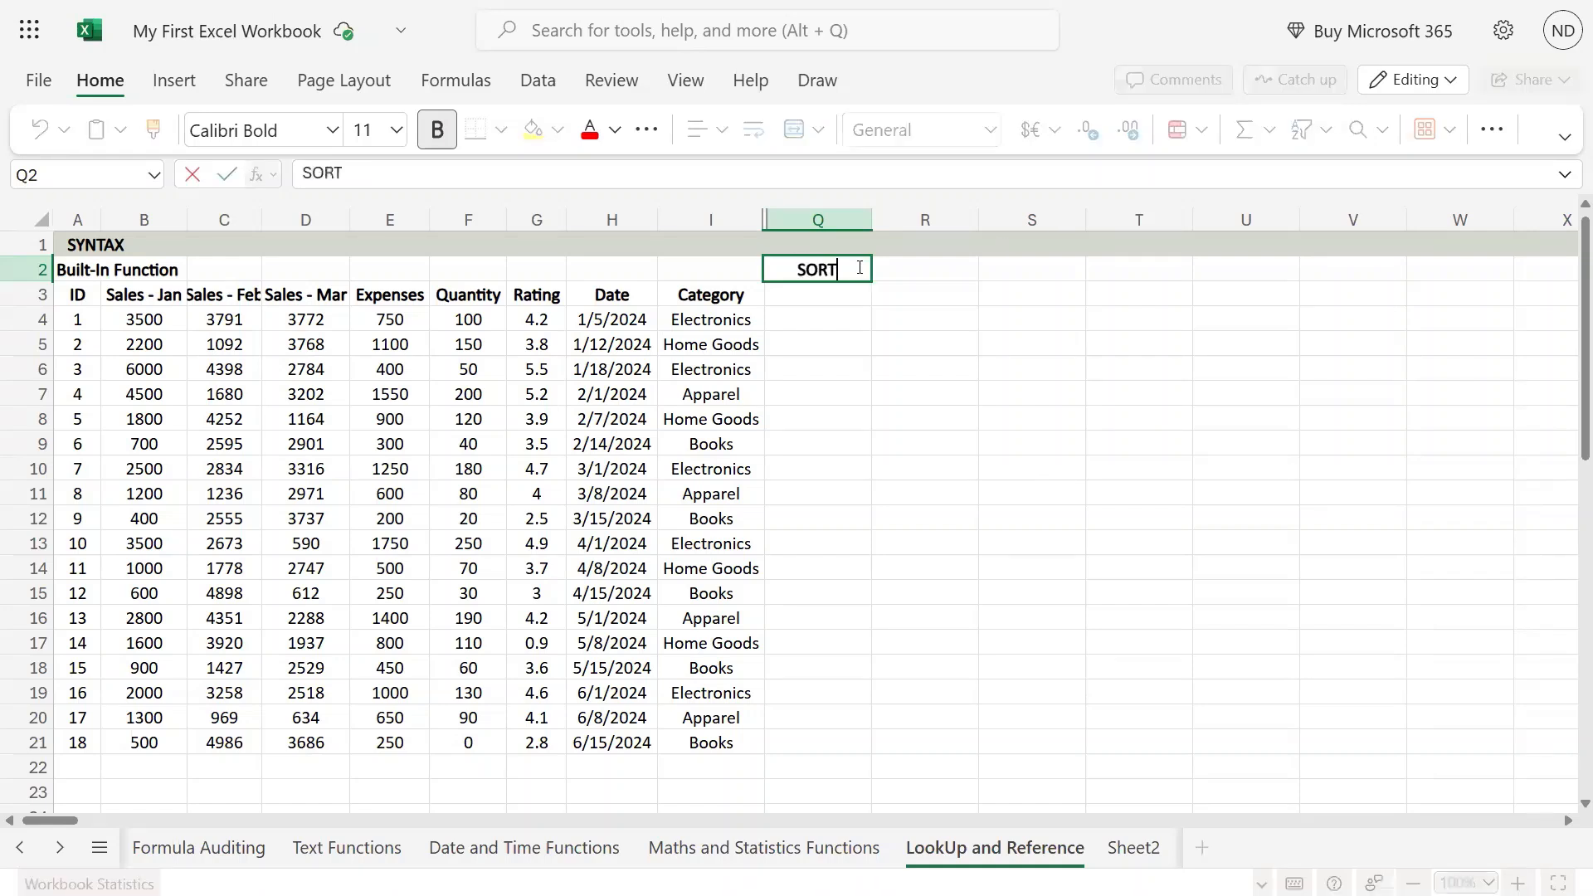
pyautogui.press('Return')
pyautogui.press('Up')
pyautogui.press('Up')
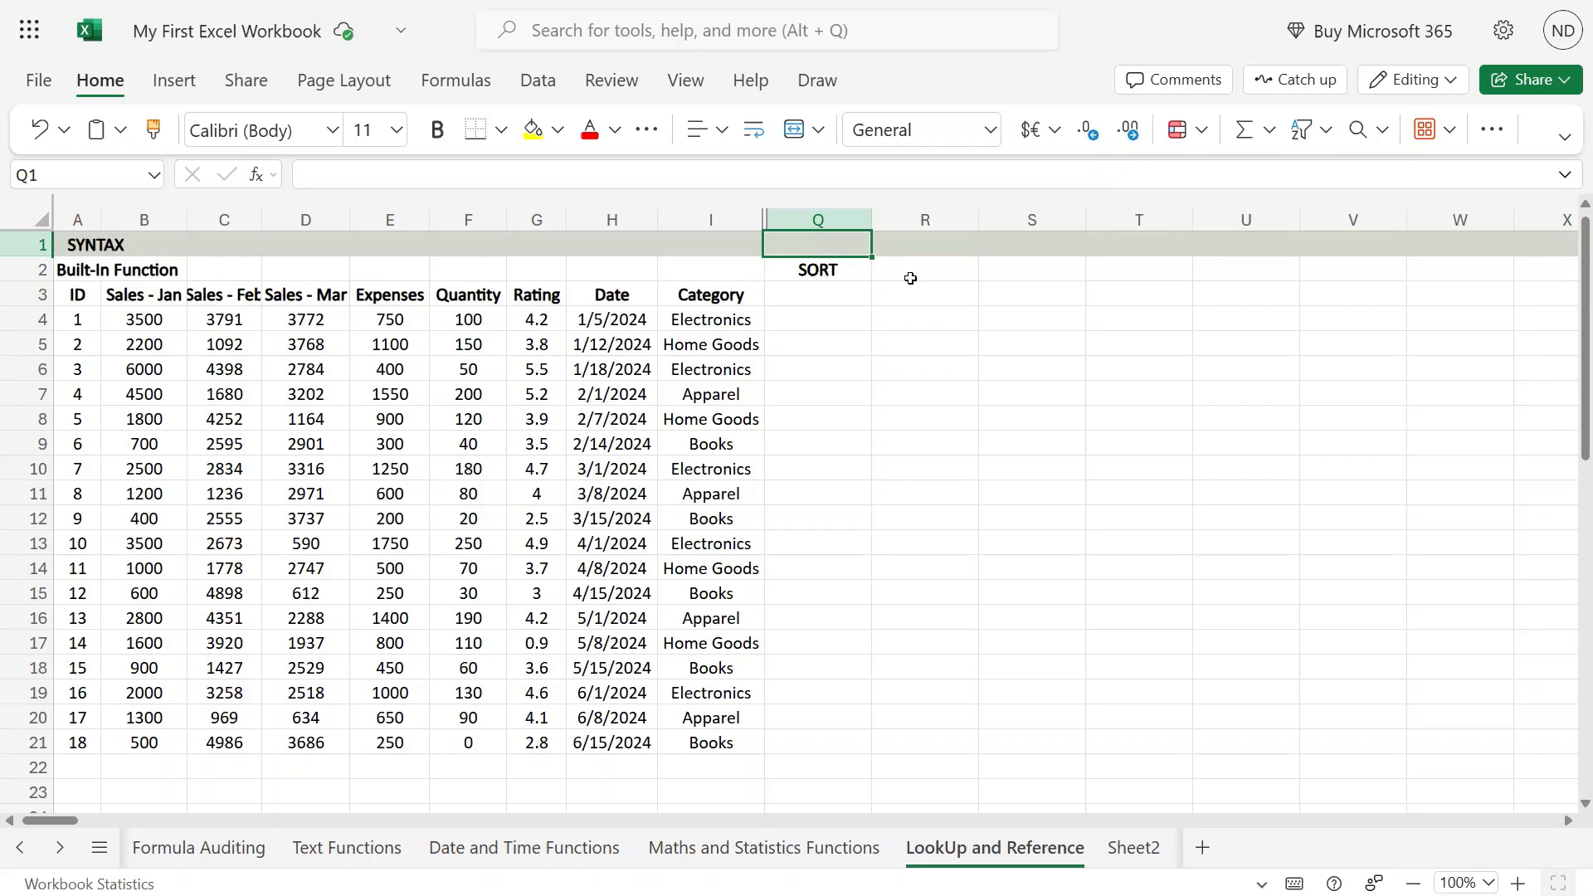
pyautogui.click(847, 290)
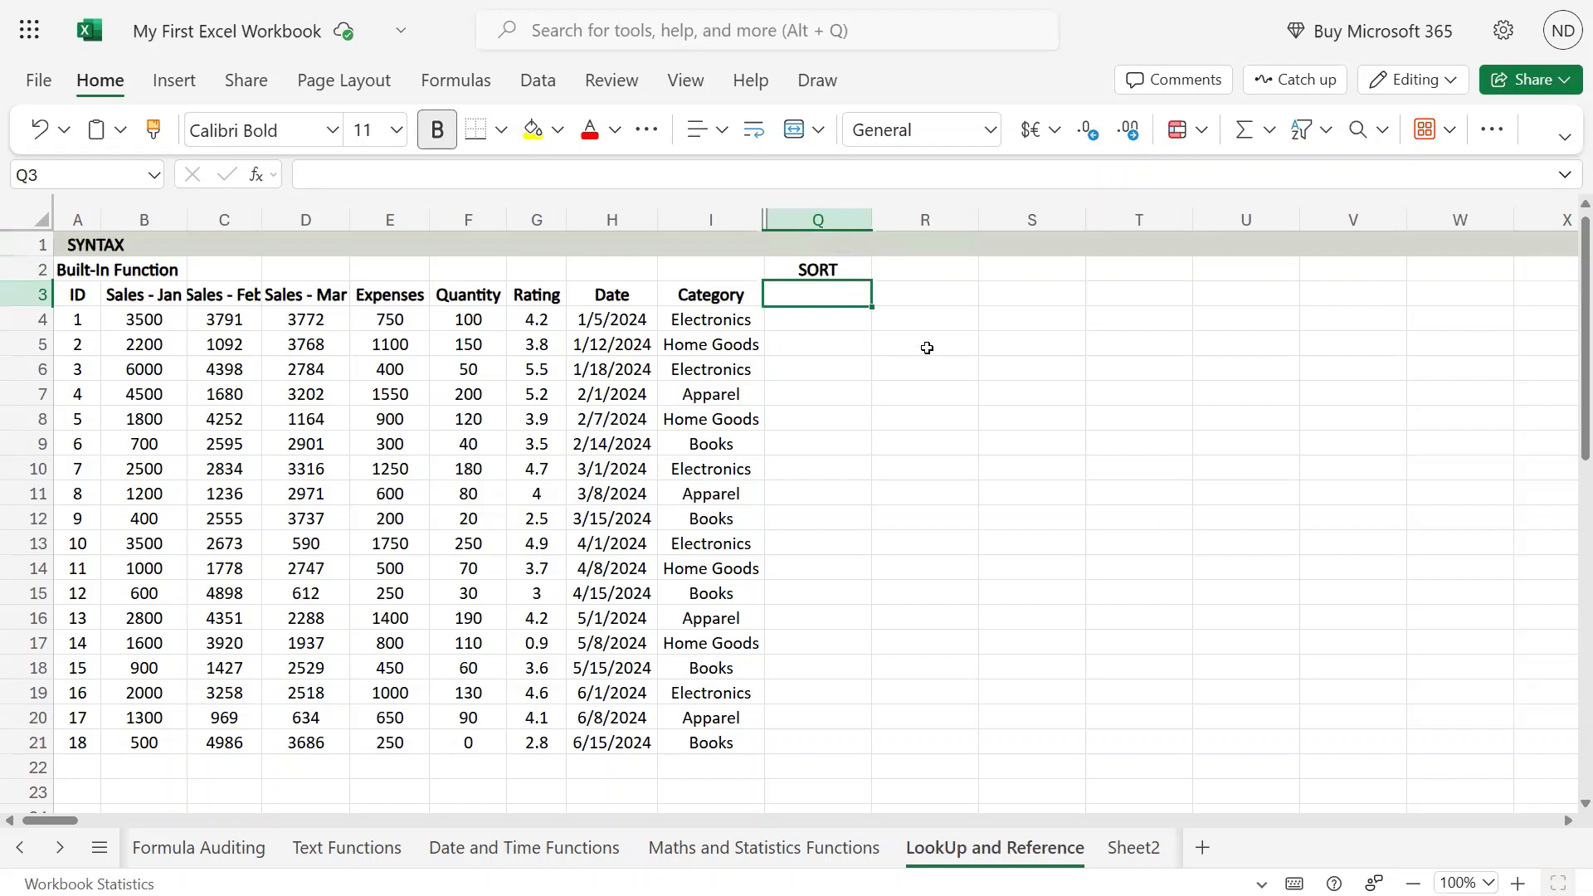
# Enter the syntax text "SORT(array, [sort_index],[sort_order],[by_col])" in cell Q1.
pyautogui.click(859, 244)
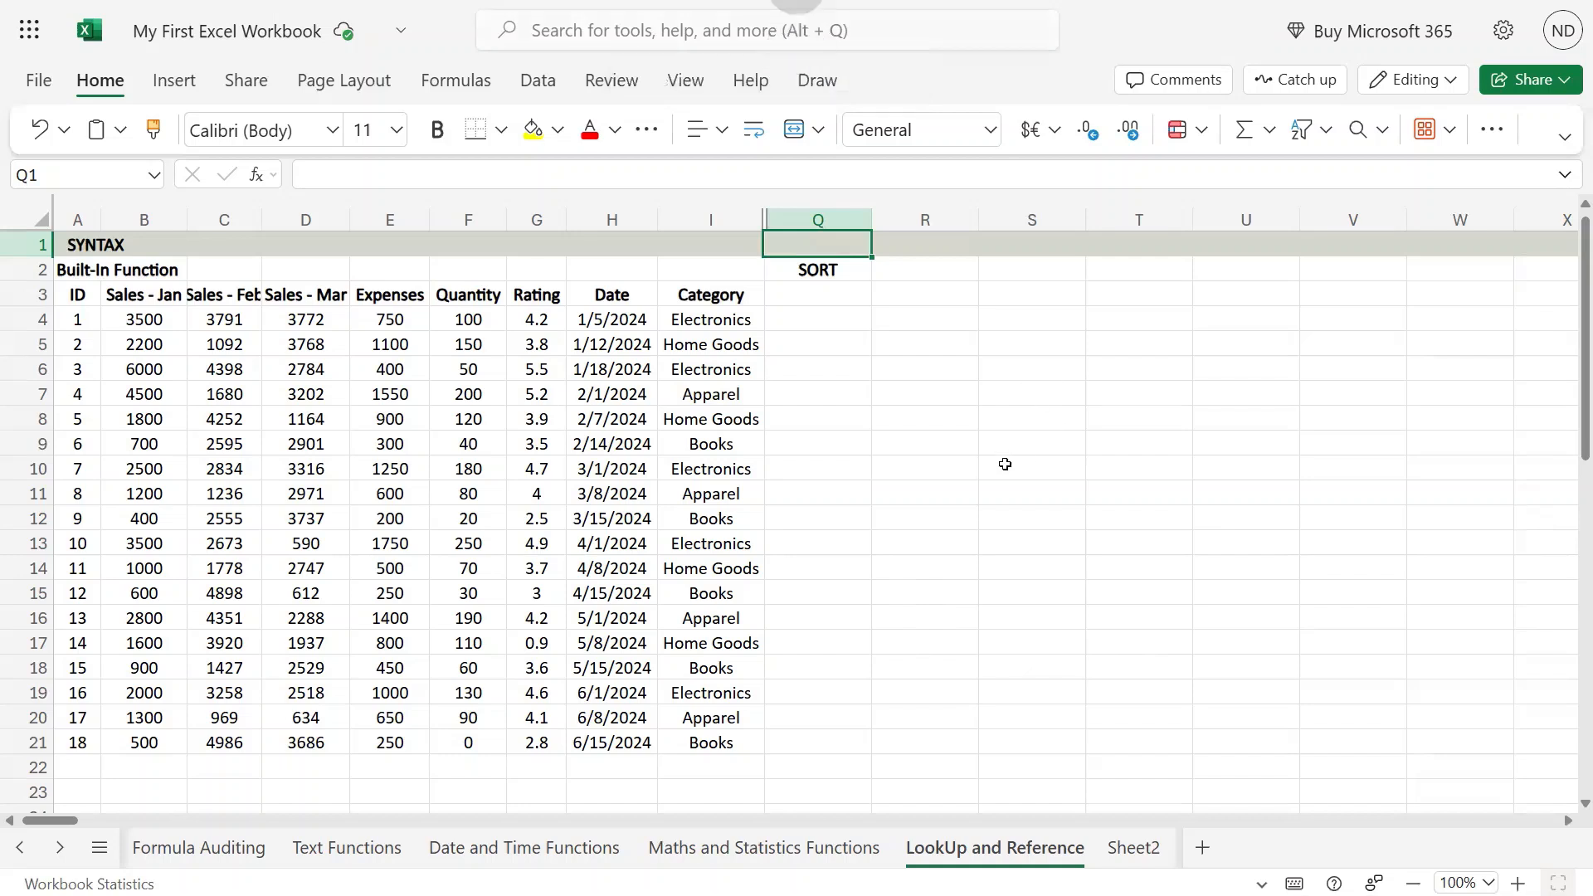
pyautogui.write('SORT')
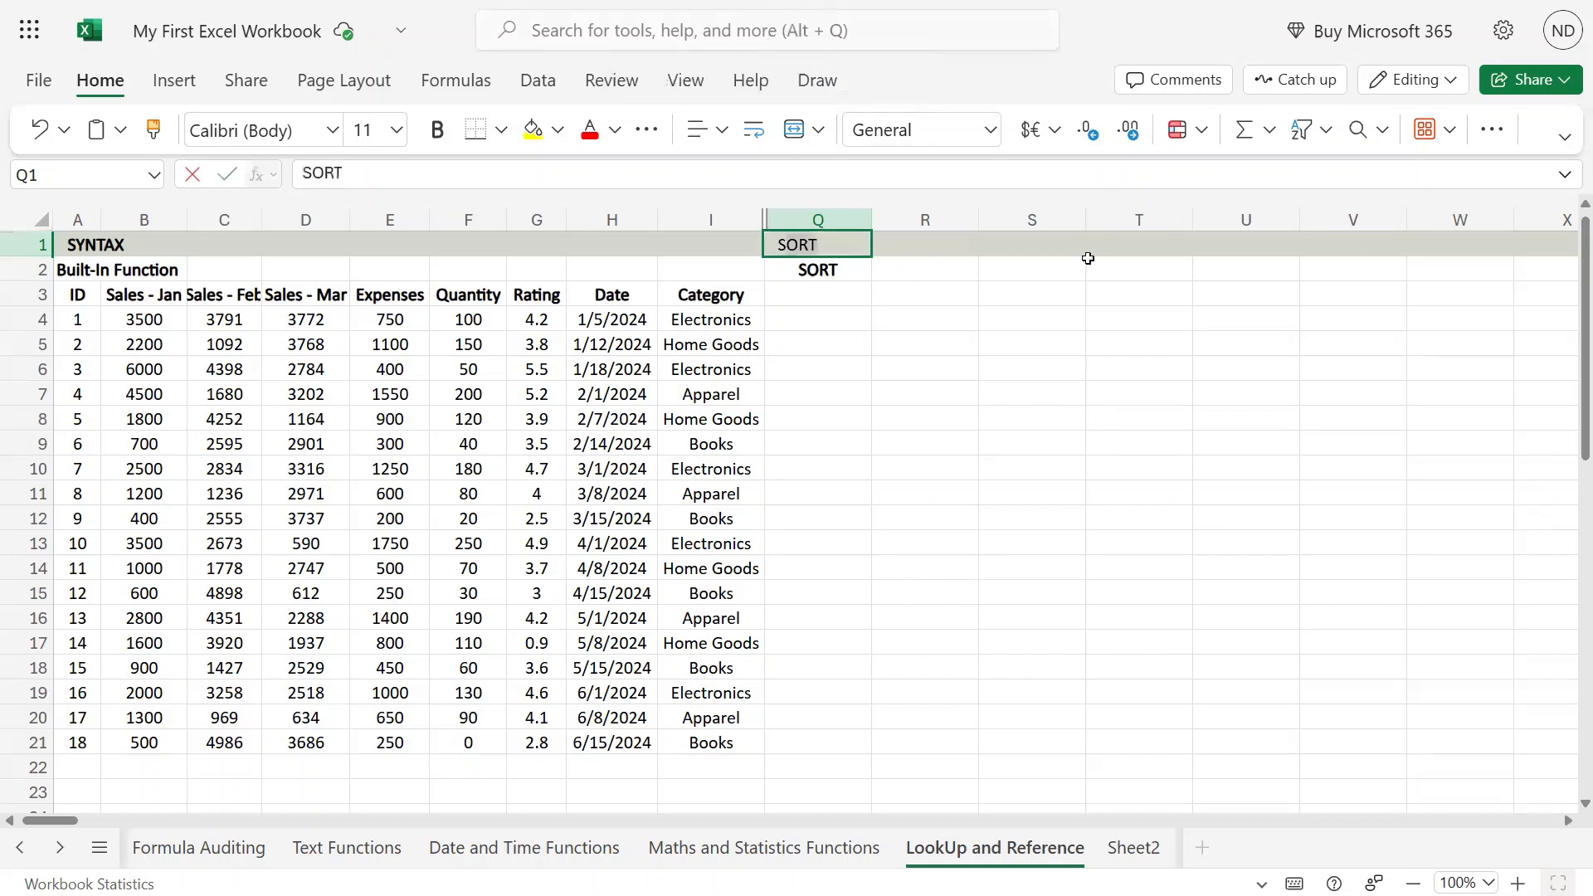
pyautogui.write('(')
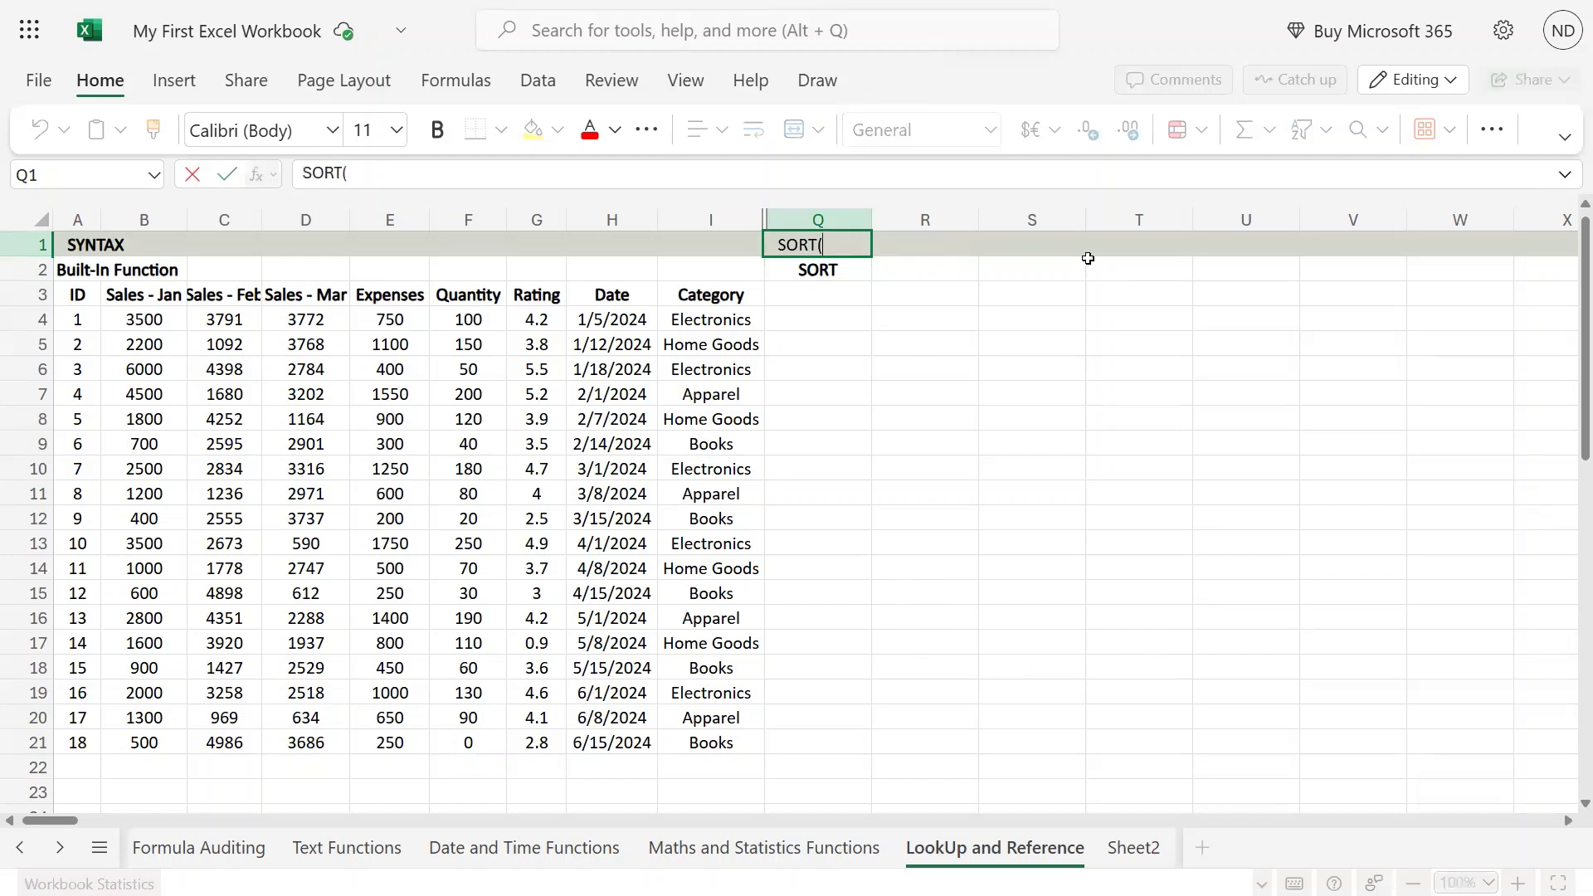
pyautogui.write('array, ')
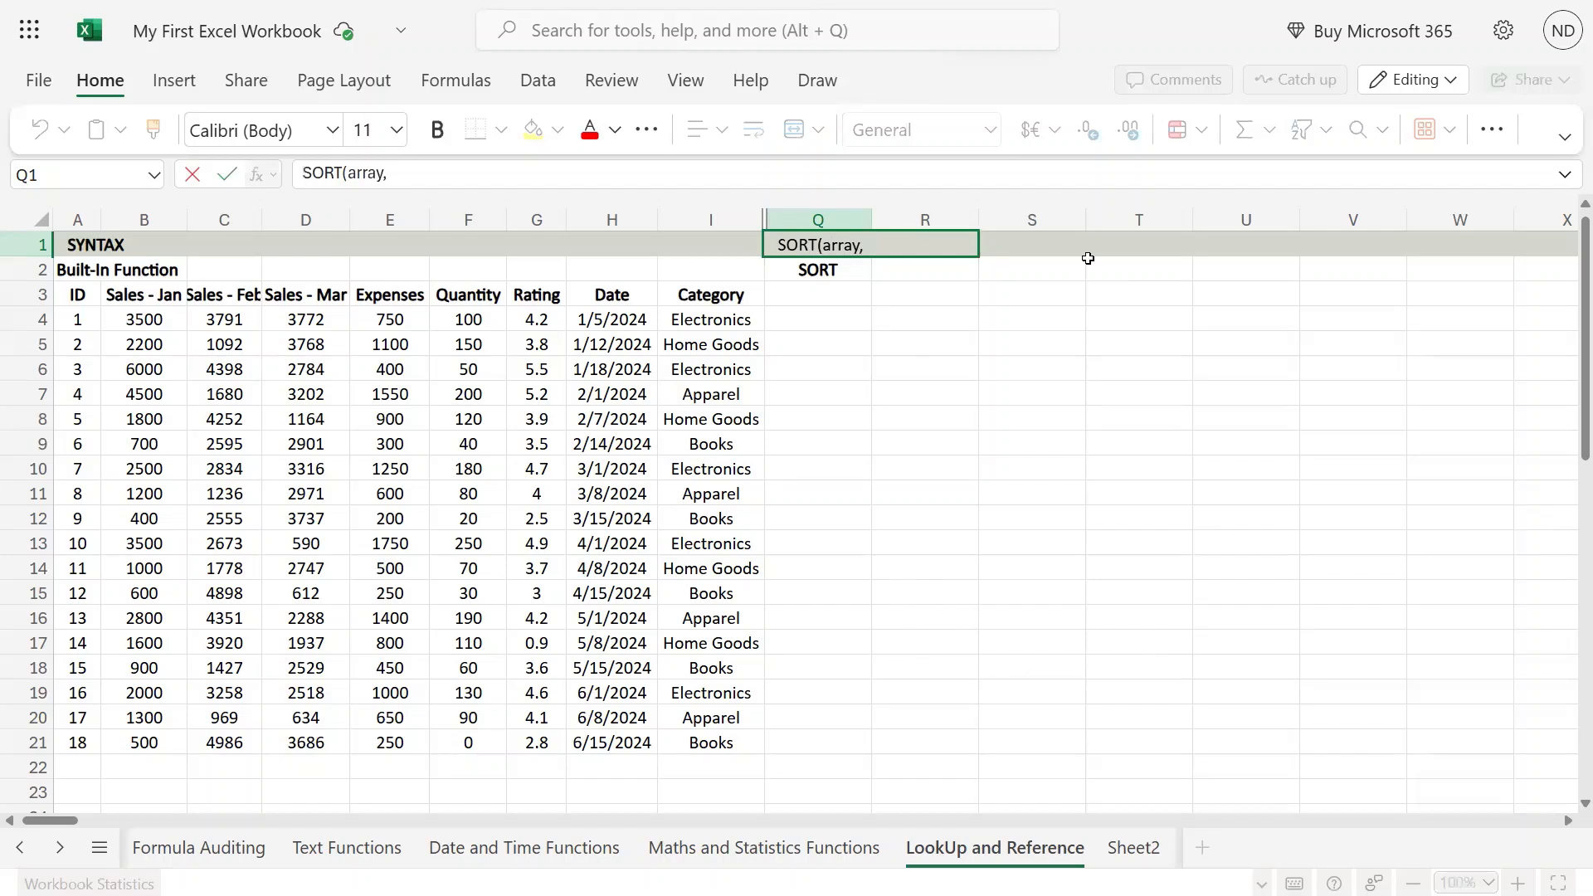
pyautogui.write('[sort_index')
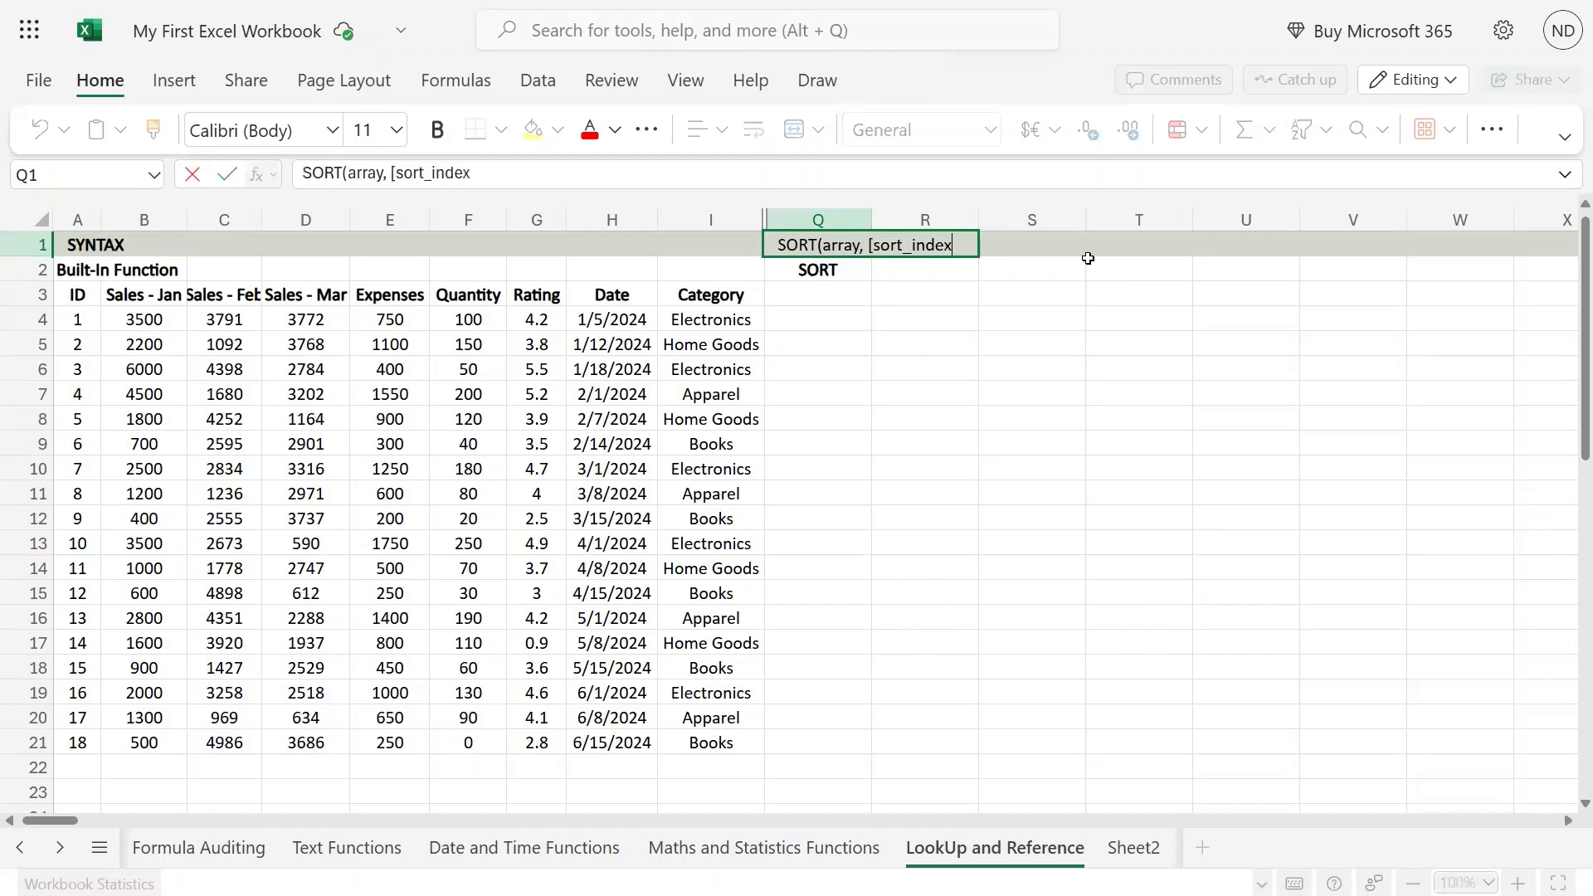
pyautogui.write('].[sort')
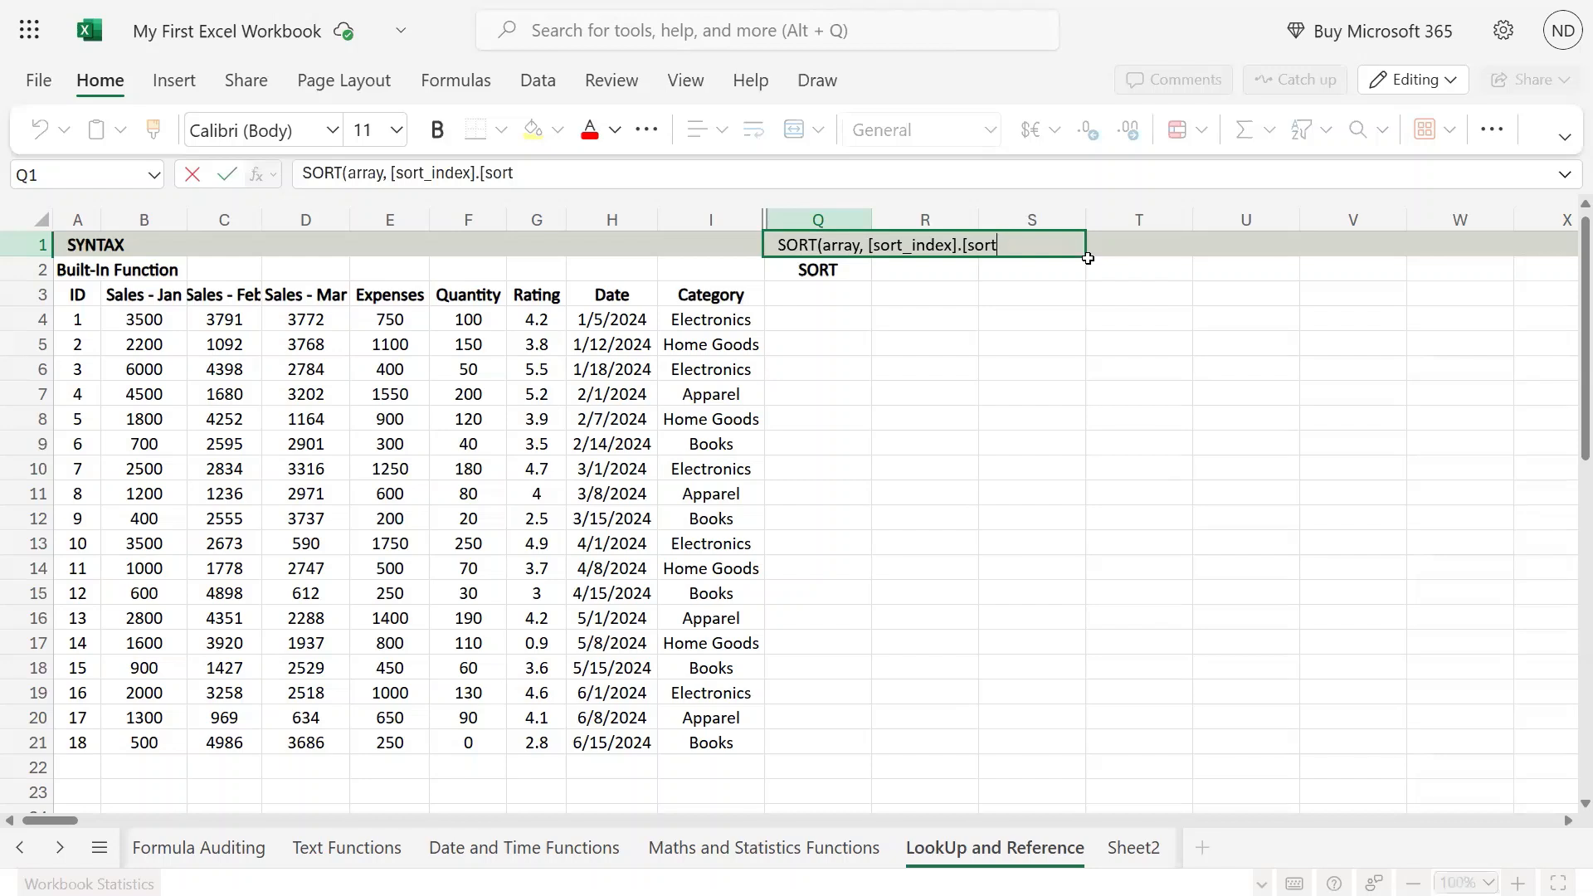
pyautogui.write('_order]')
pyautogui.press('BackSpace')
pyautogui.write(',')
pyautogui.write('[by_co')
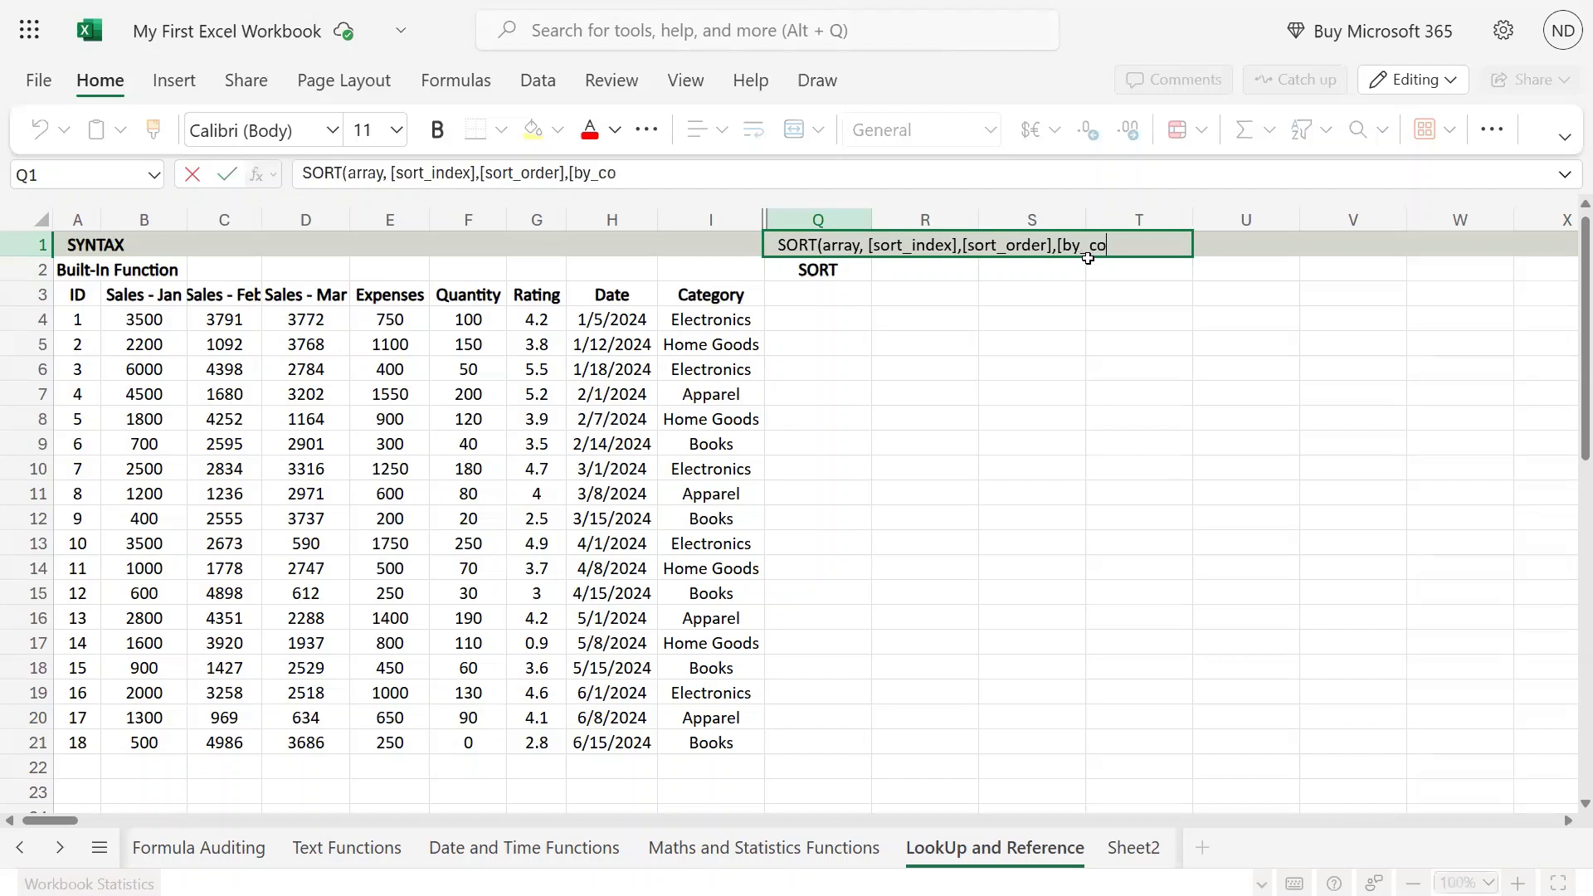
pyautogui.write('l])')
pyautogui.press('Return')
# Examine the arguments of the SORT syntax in Q1, then the source table and its Rating column.
pyautogui.press('Up')
pyautogui.press('F2')
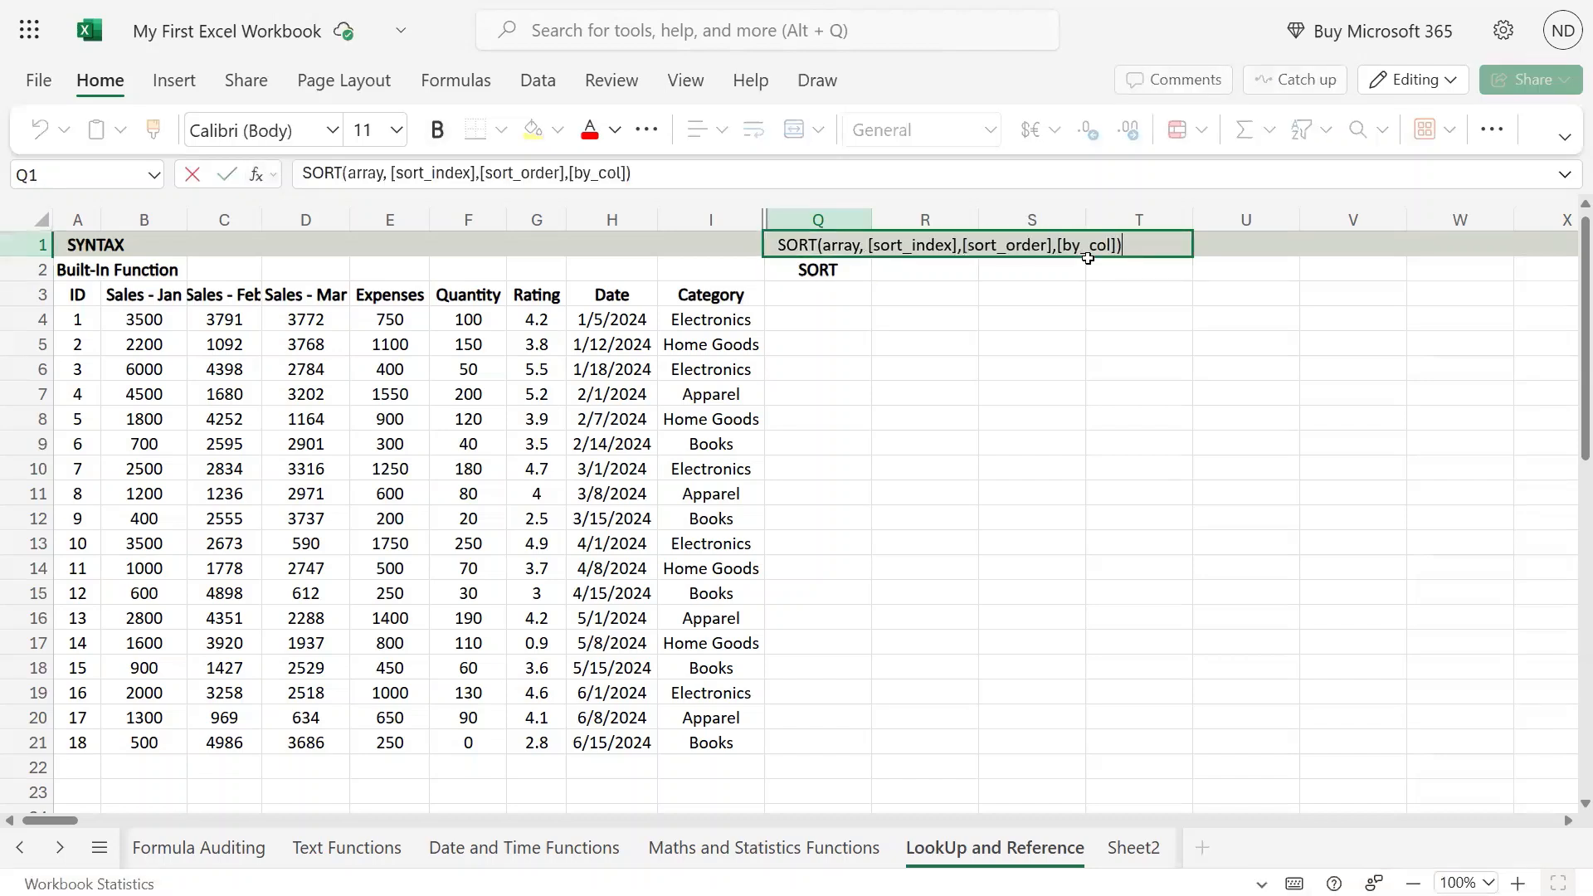
pyautogui.press('Left')
pyautogui.press('Left')
pyautogui.press('Left')
pyautogui.press('Left')
pyautogui.press('Left')
pyautogui.press('Left')
pyautogui.press('Left')
pyautogui.press('Left')
pyautogui.press('Left')
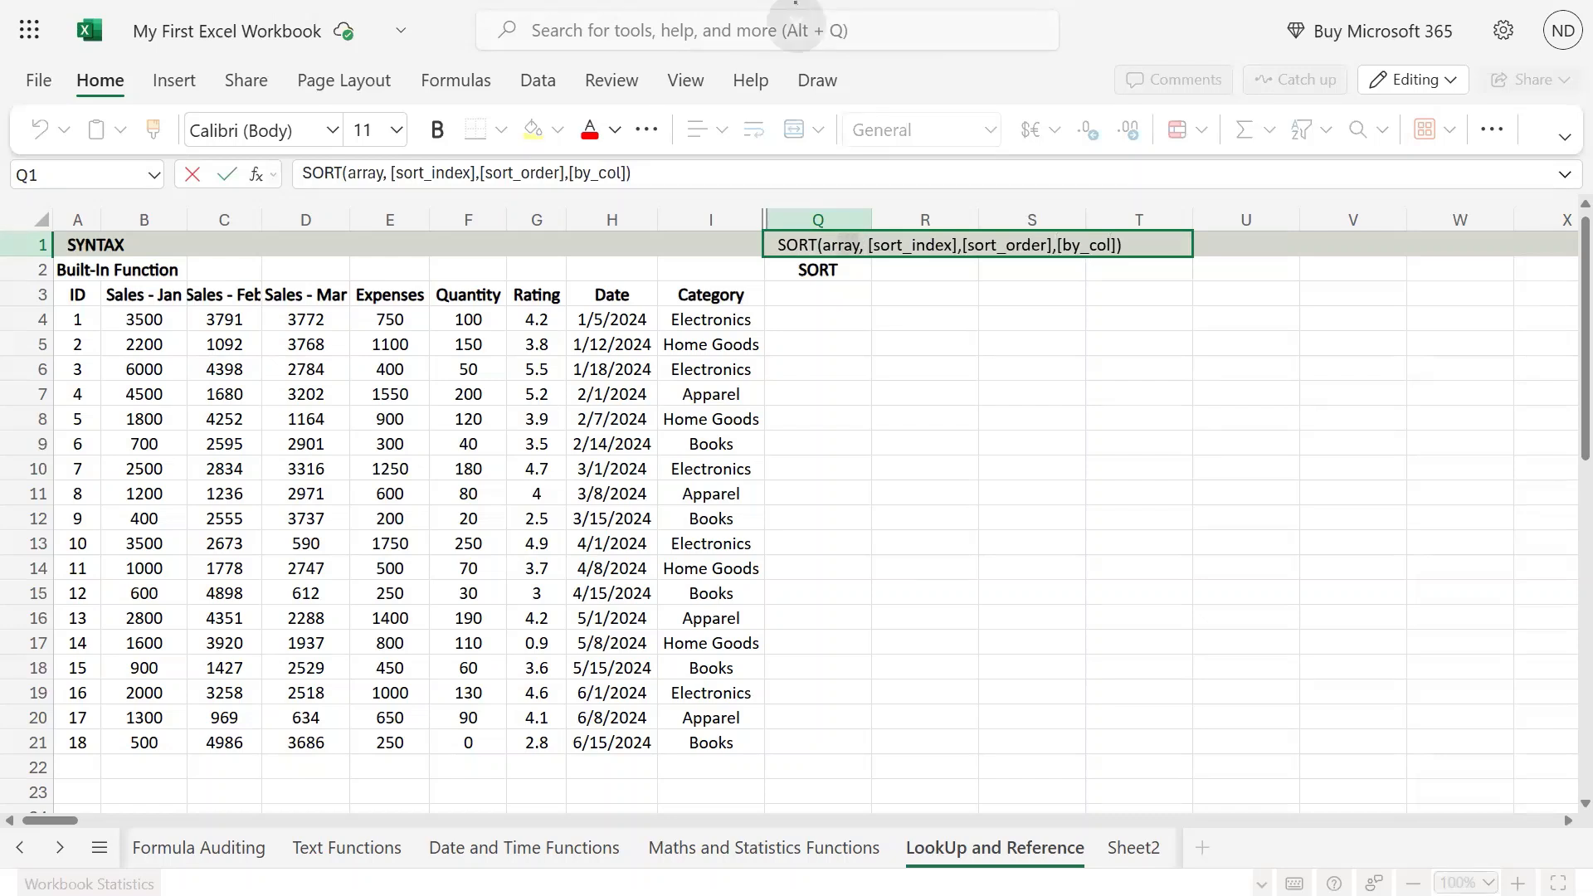
pyautogui.press('Escape')
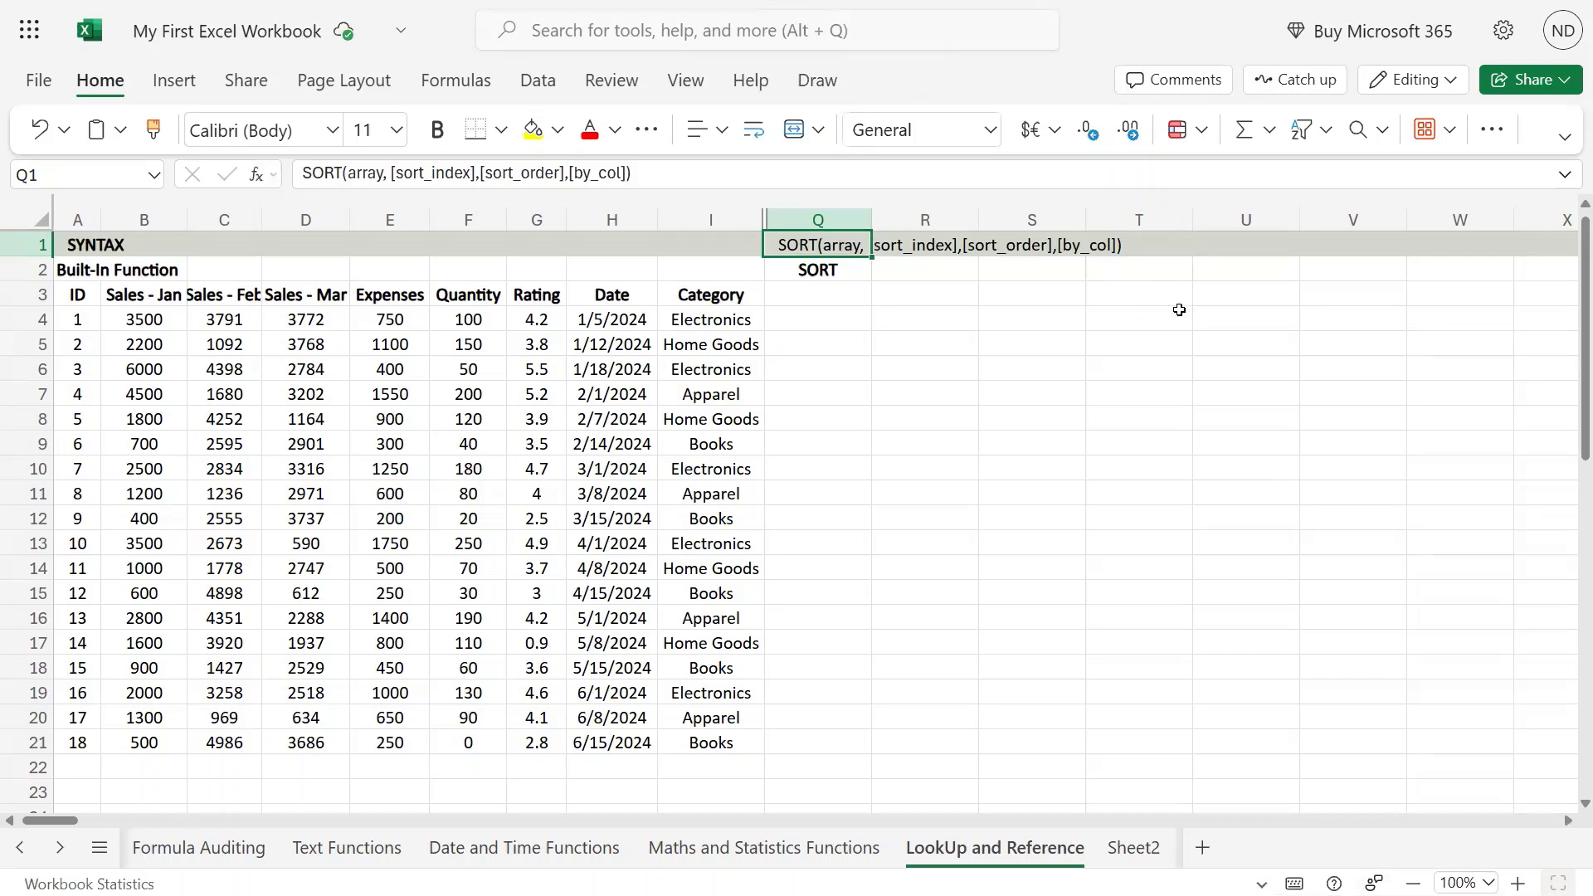
pyautogui.doubleClick(843, 247)
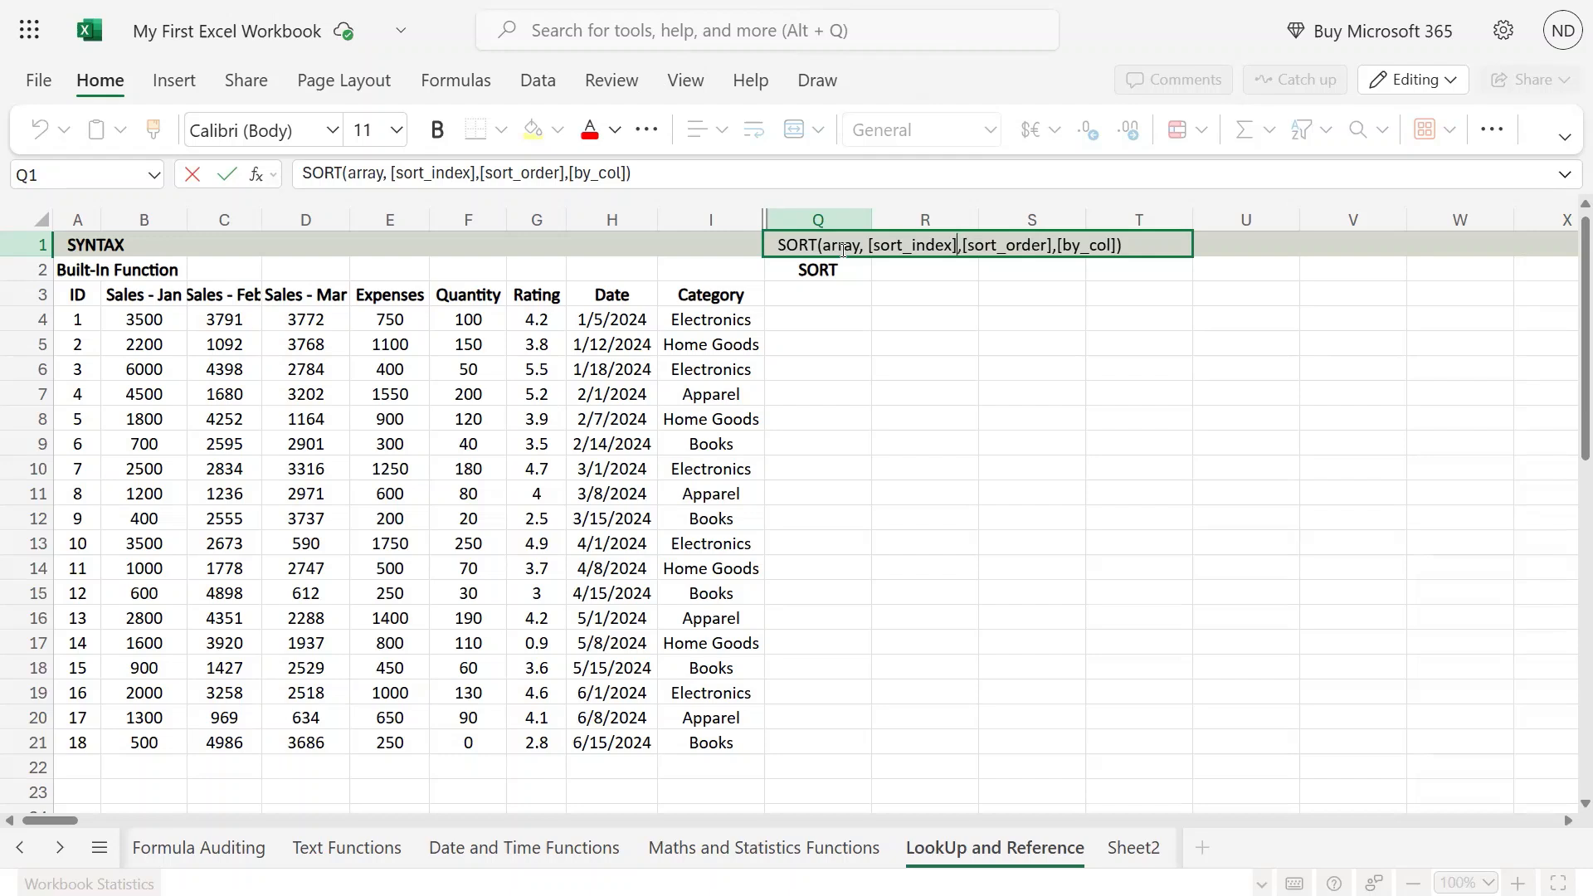
pyautogui.press('Escape')
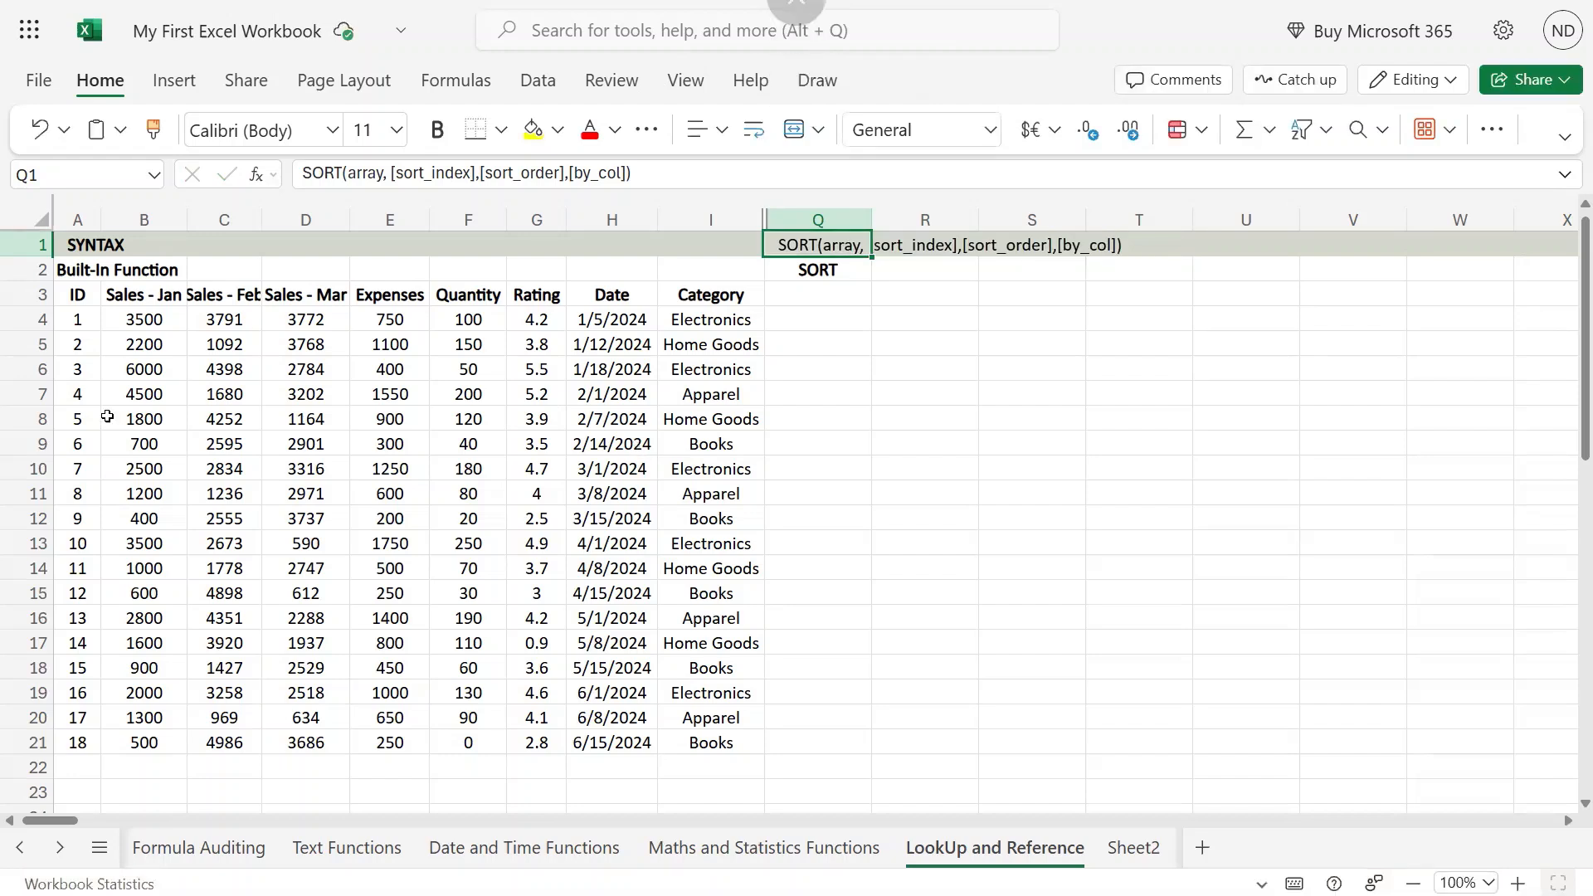
pyautogui.moveTo(93, 297); pyautogui.dragTo(719, 745)
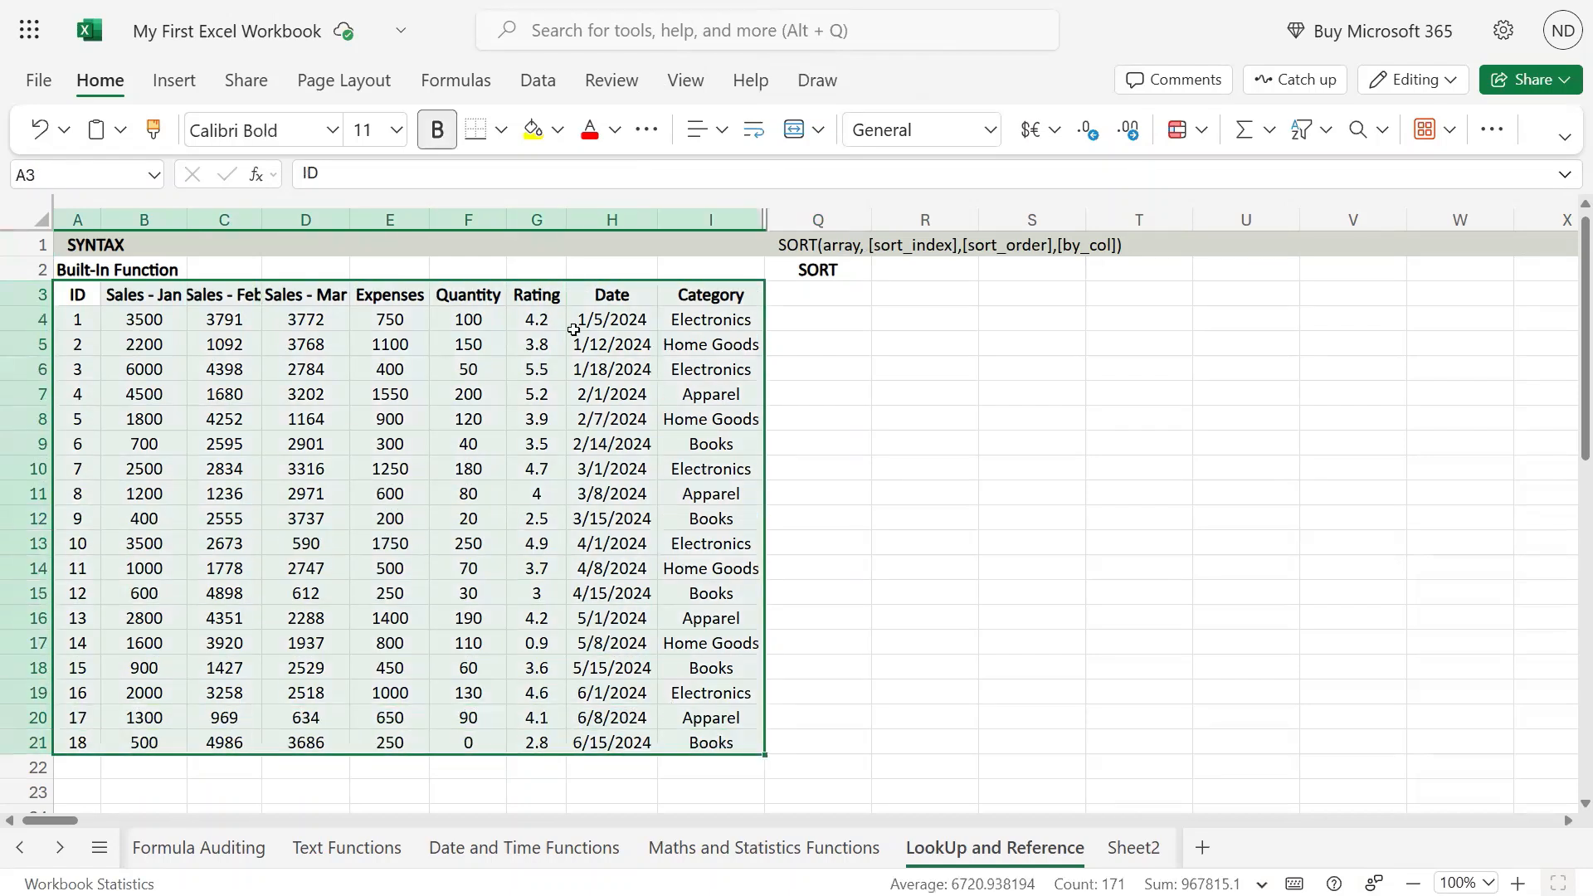
pyautogui.moveTo(535, 301); pyautogui.dragTo(526, 597)
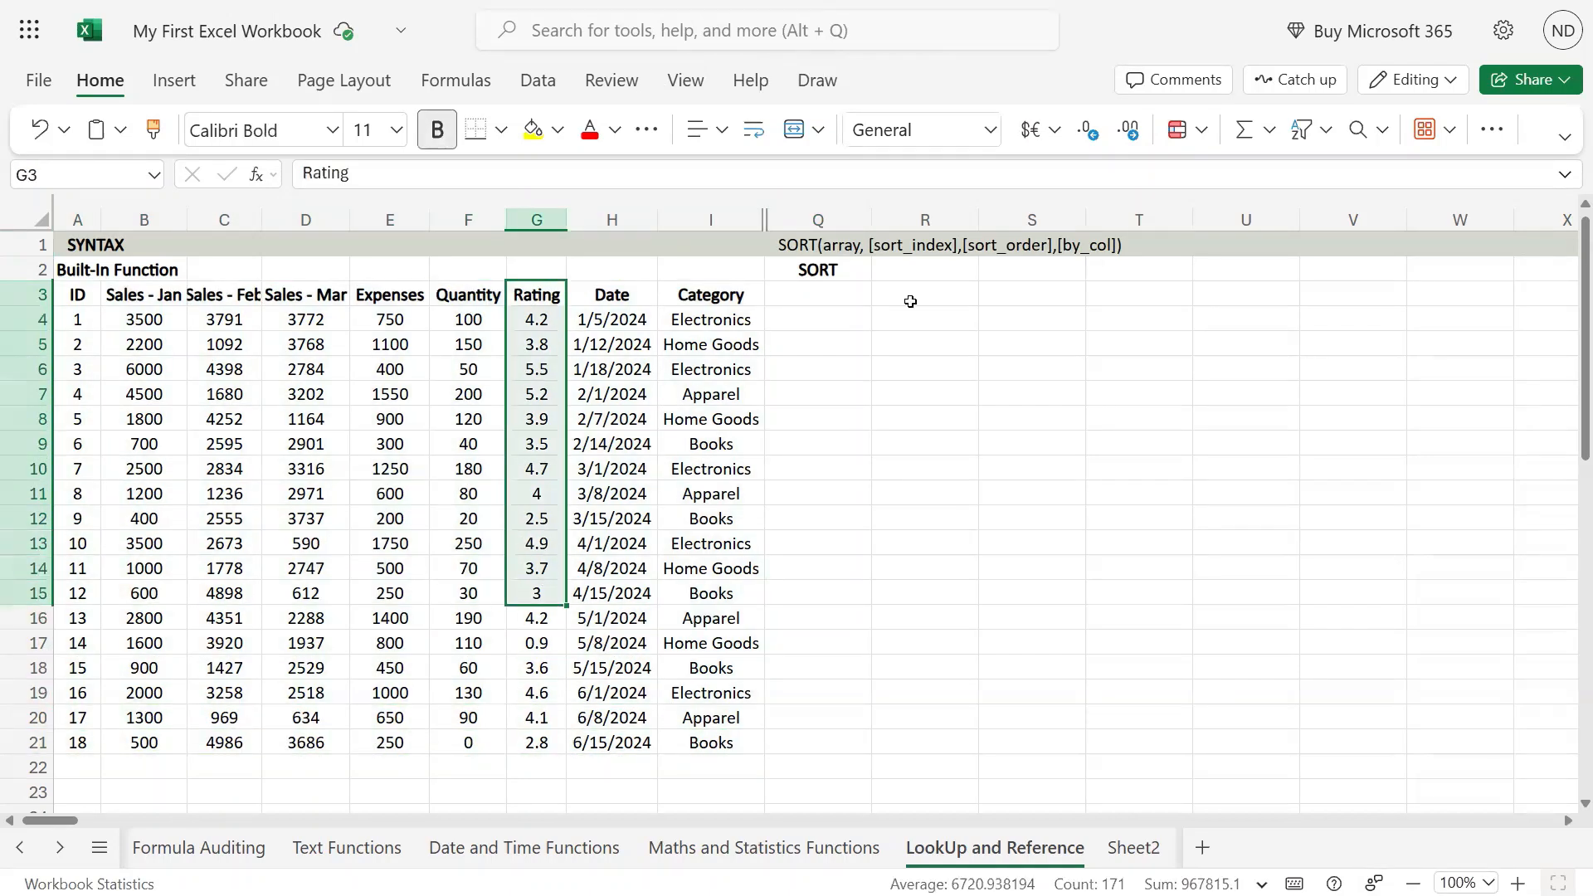
# Enter the formula =SORT(A4:I21) in cell Q4 to sort the whole data table without its headers.
pyautogui.click(844, 310)
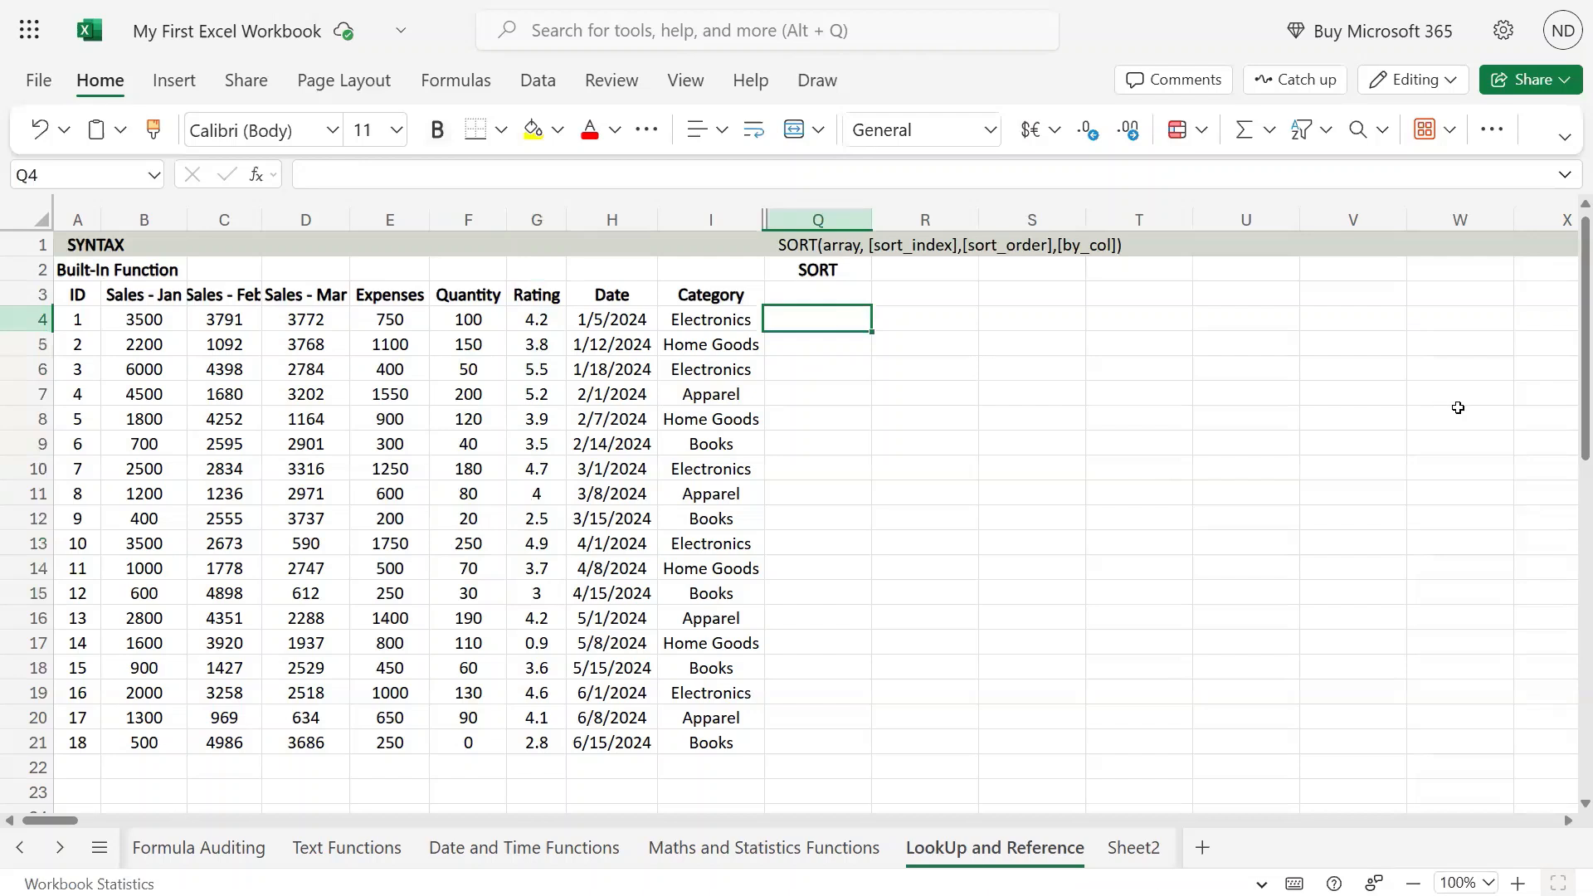
pyautogui.write('=')
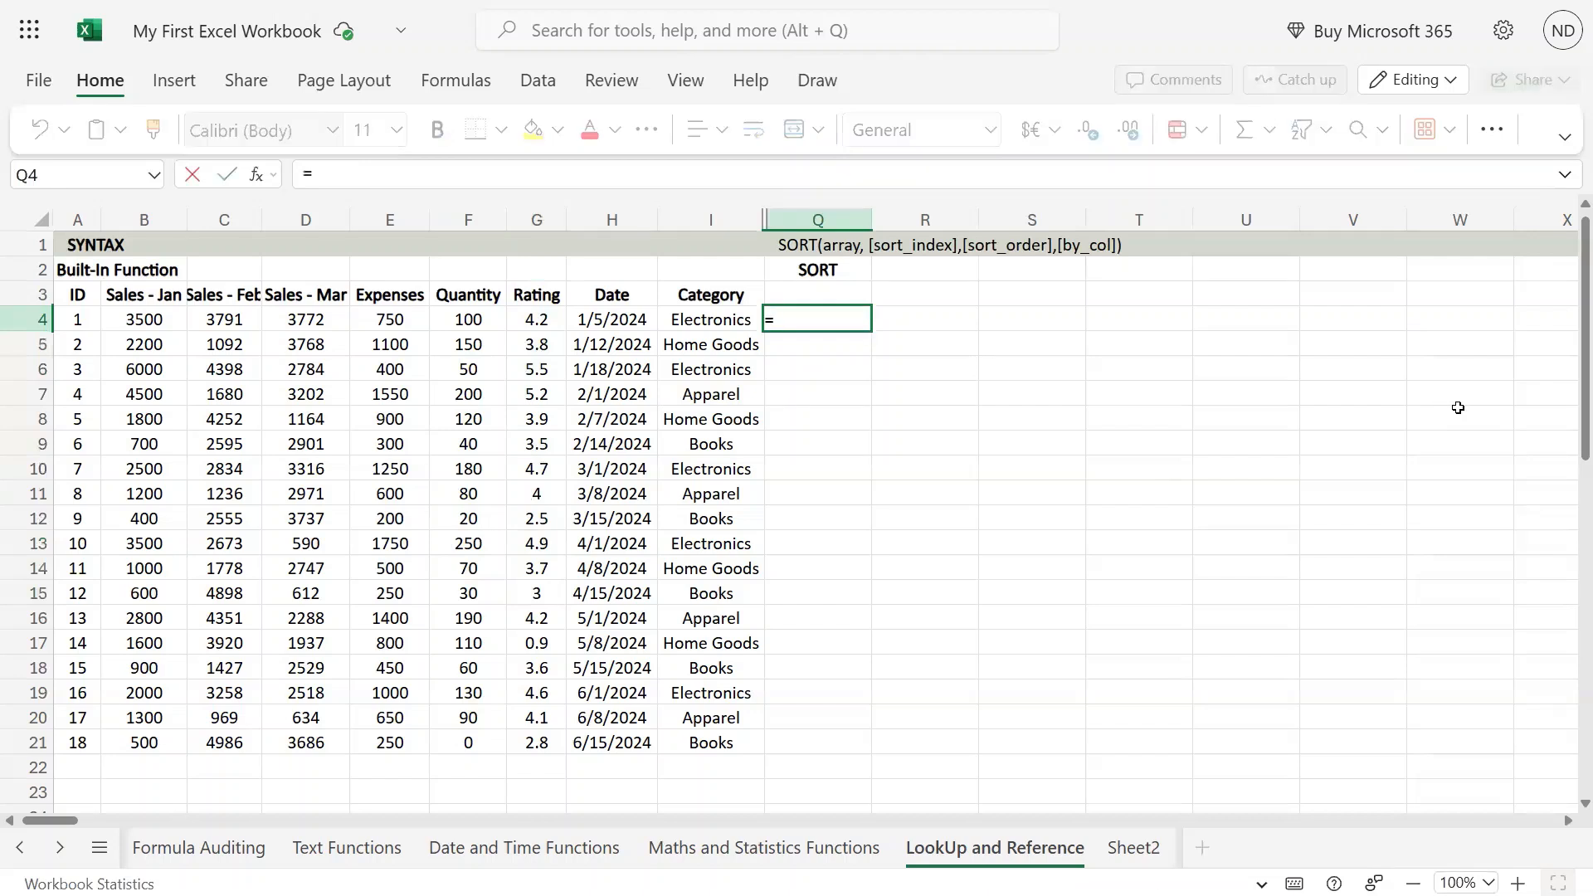
pyautogui.write('sort')
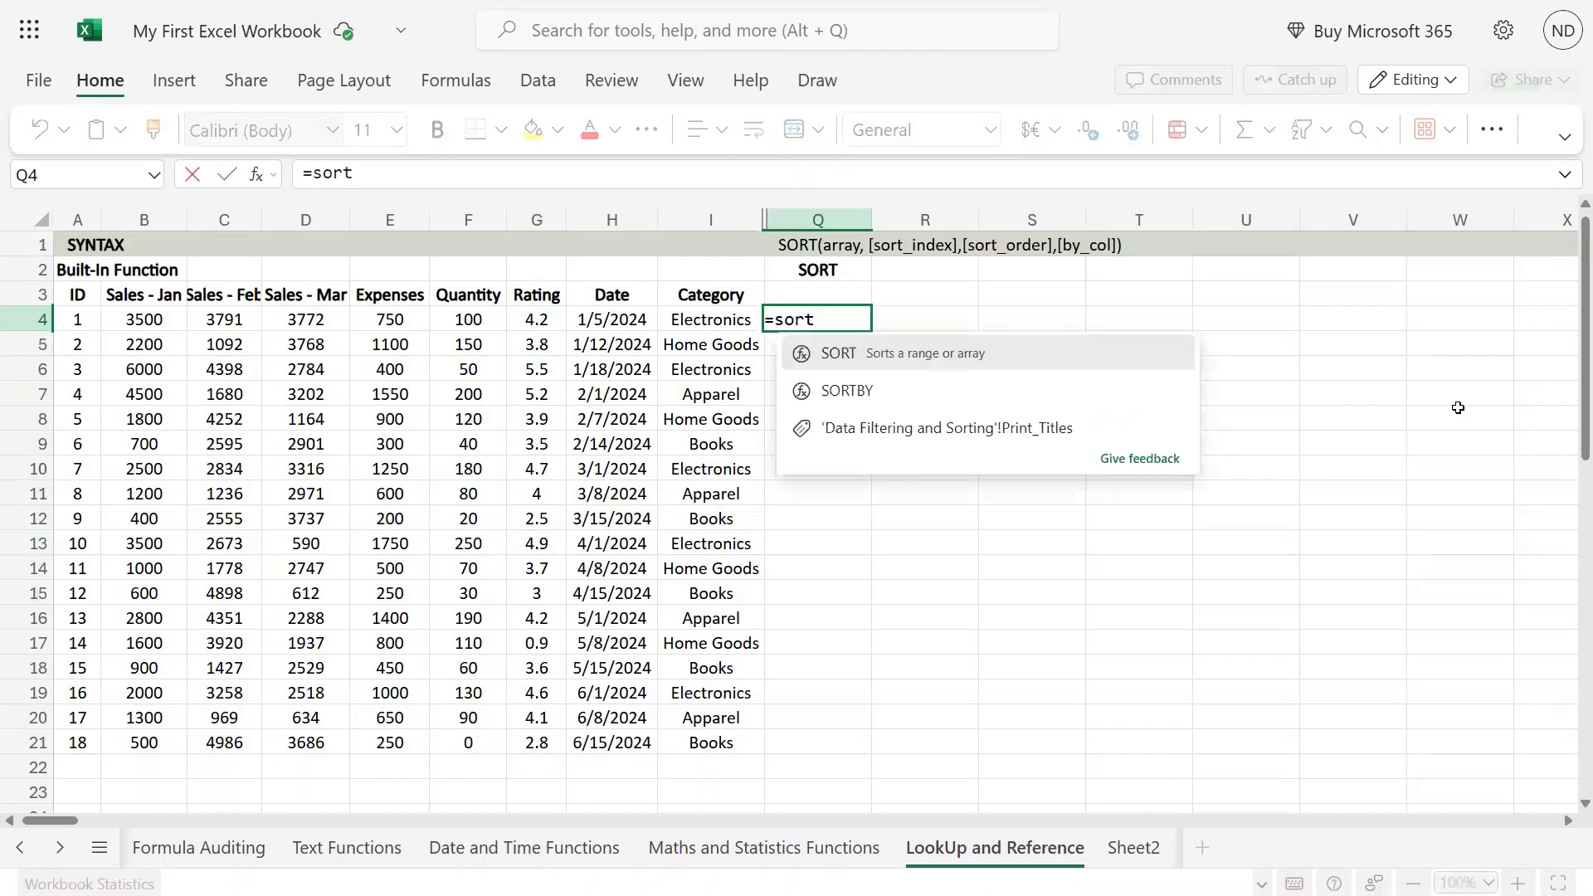
pyautogui.write('(')
pyautogui.press('Left')
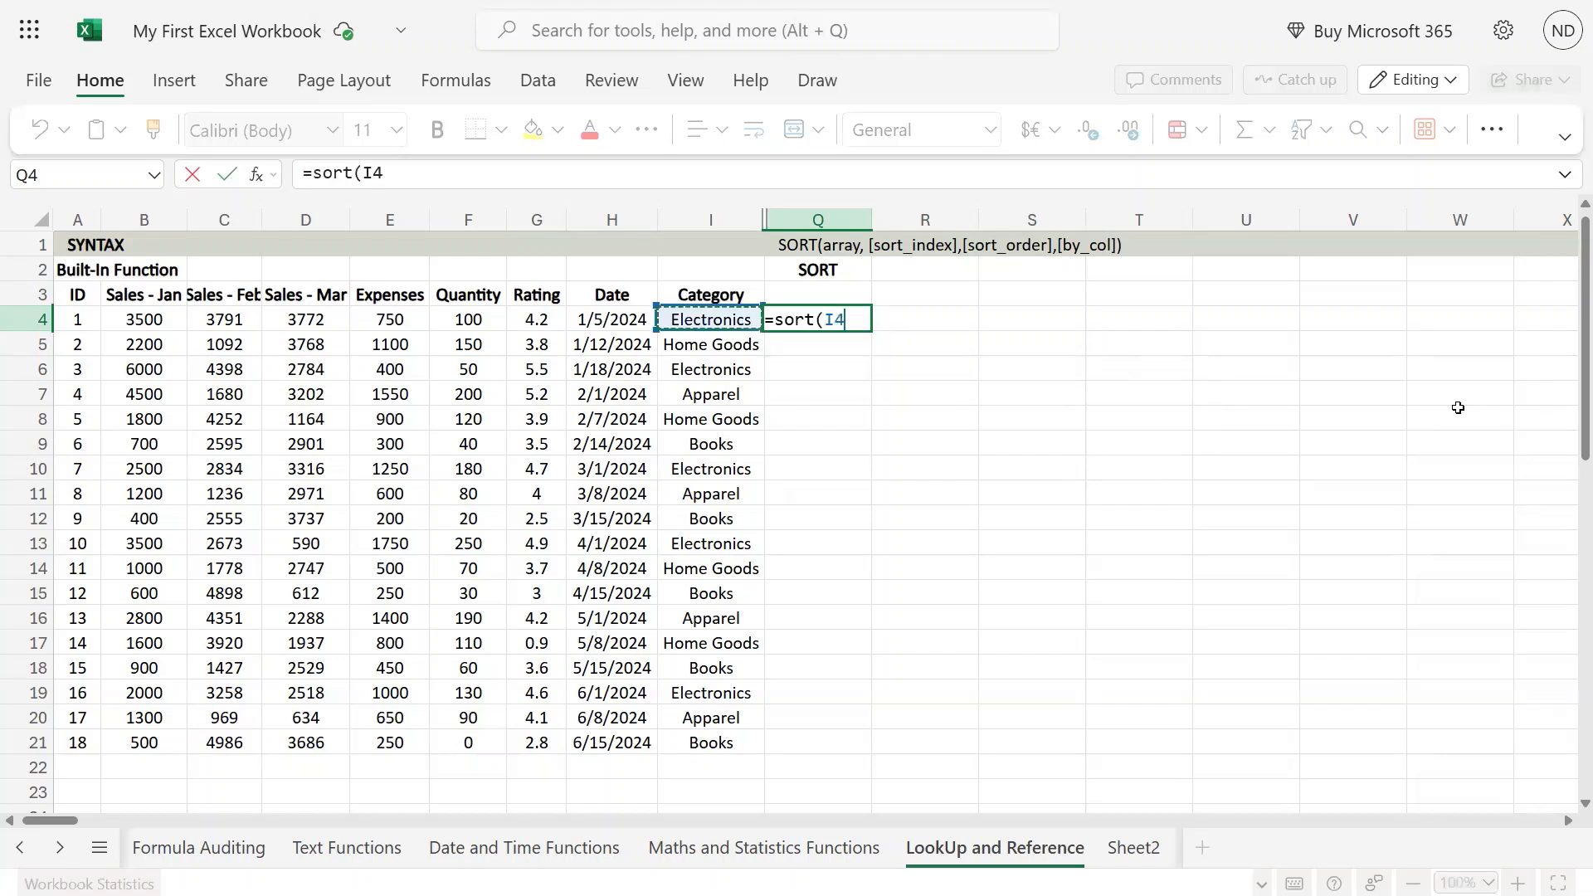
pyautogui.hotkey('ctrl', 'Left')
pyautogui.hotkey('shift', 'Right')
pyautogui.hotkey('shift', 'Right')
pyautogui.hotkey('shift', 'Right')
pyautogui.hotkey('shift', 'Right')
pyautogui.hotkey('shift', 'Right')
pyautogui.hotkey('shift', 'Right')
pyautogui.hotkey('shift', 'Right')
pyautogui.hotkey('shift', 'Right')
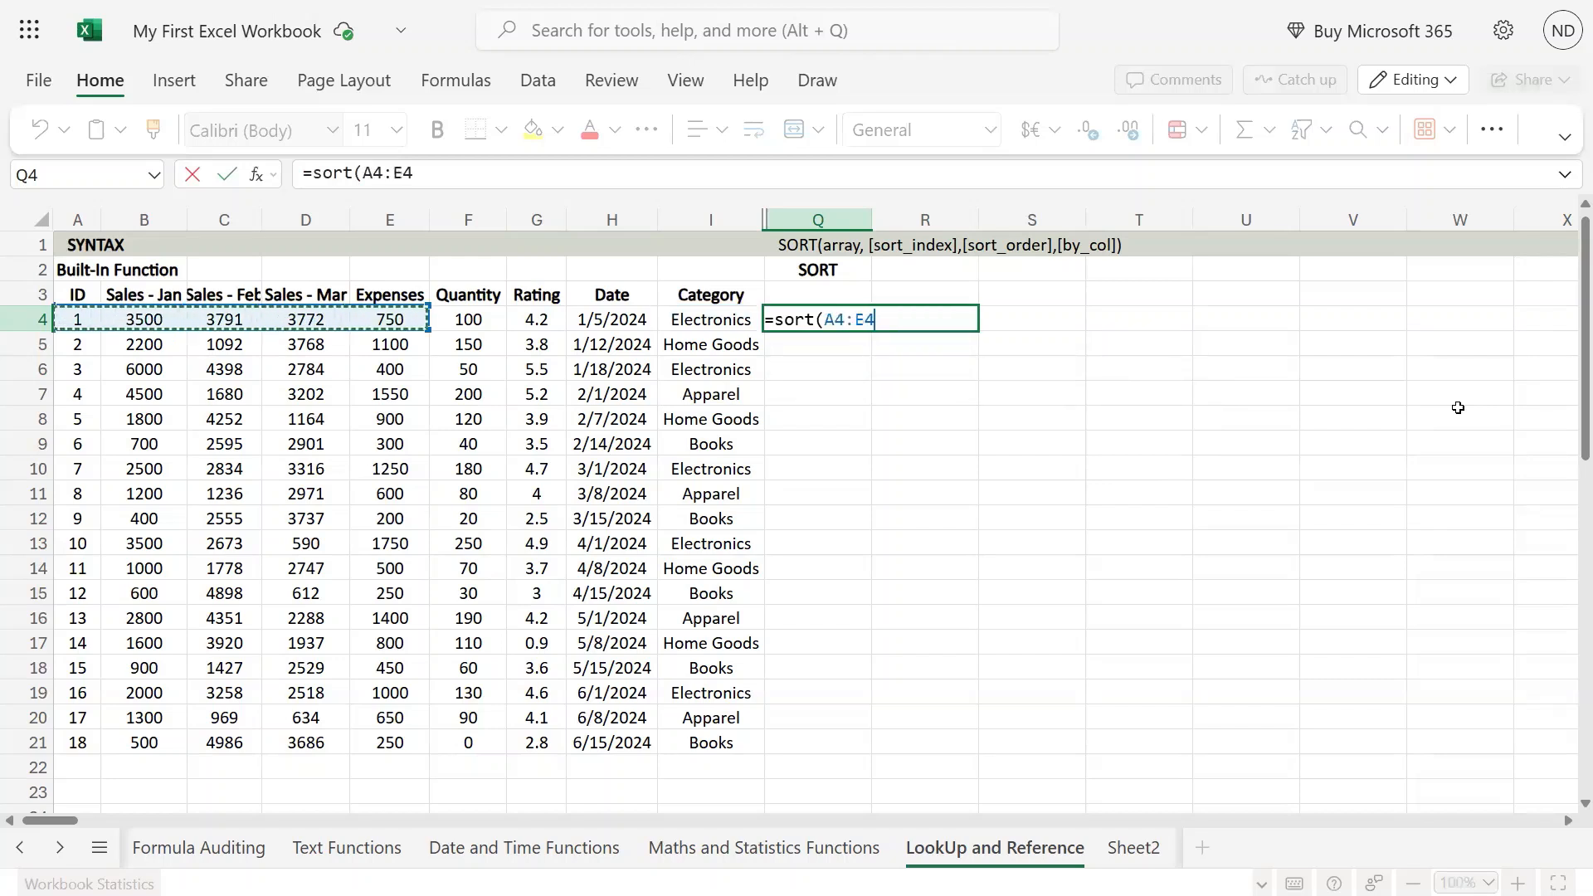
pyautogui.hotkey('ctrl', 'shift', 'Down')
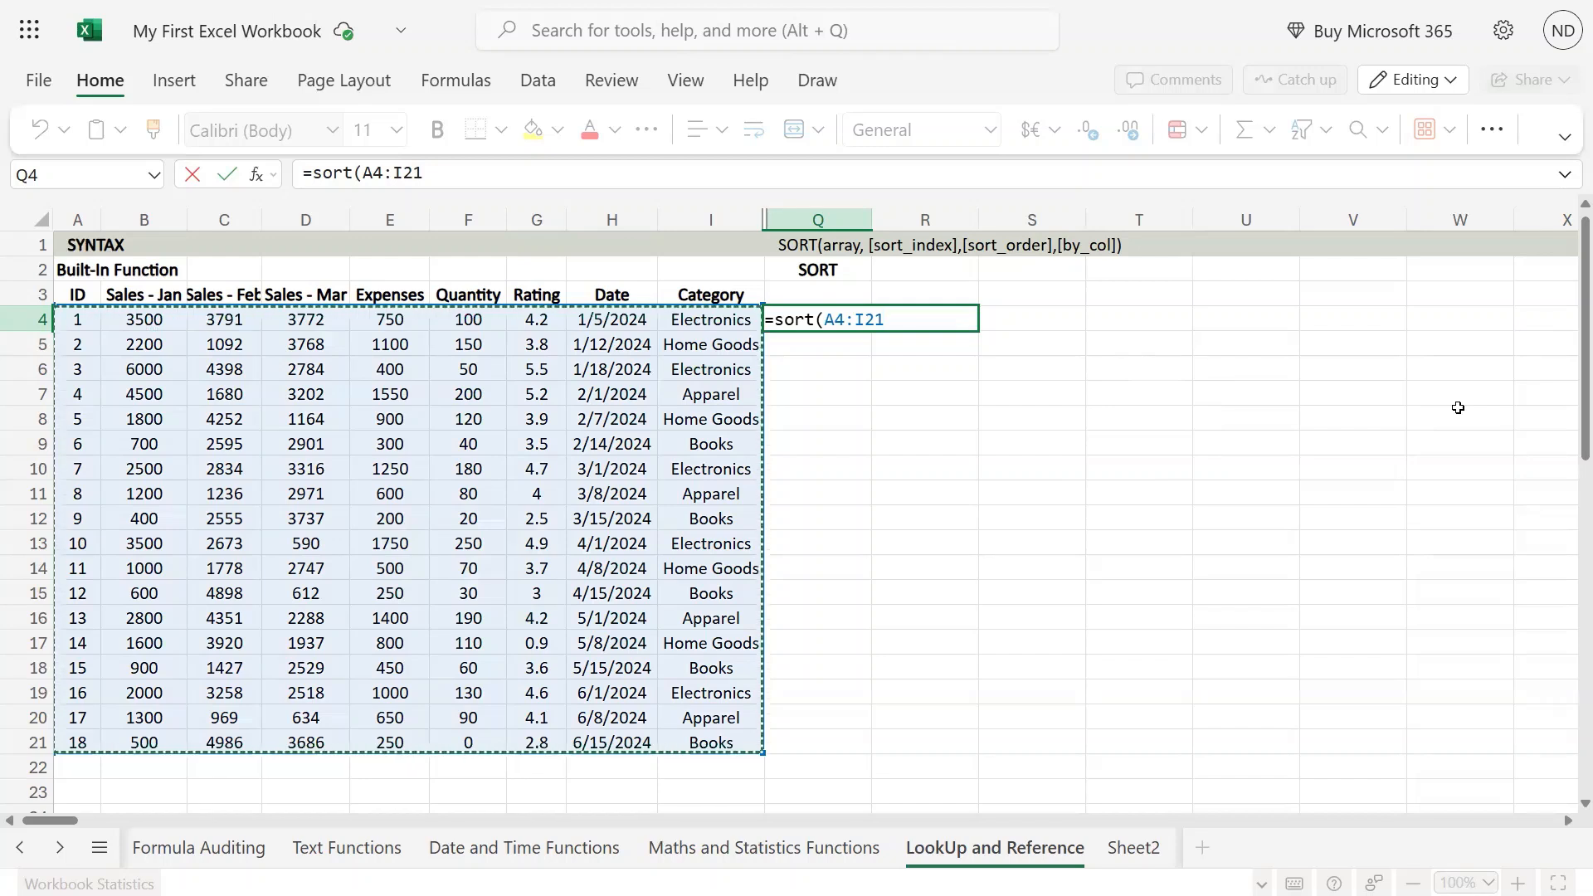
pyautogui.write(')')
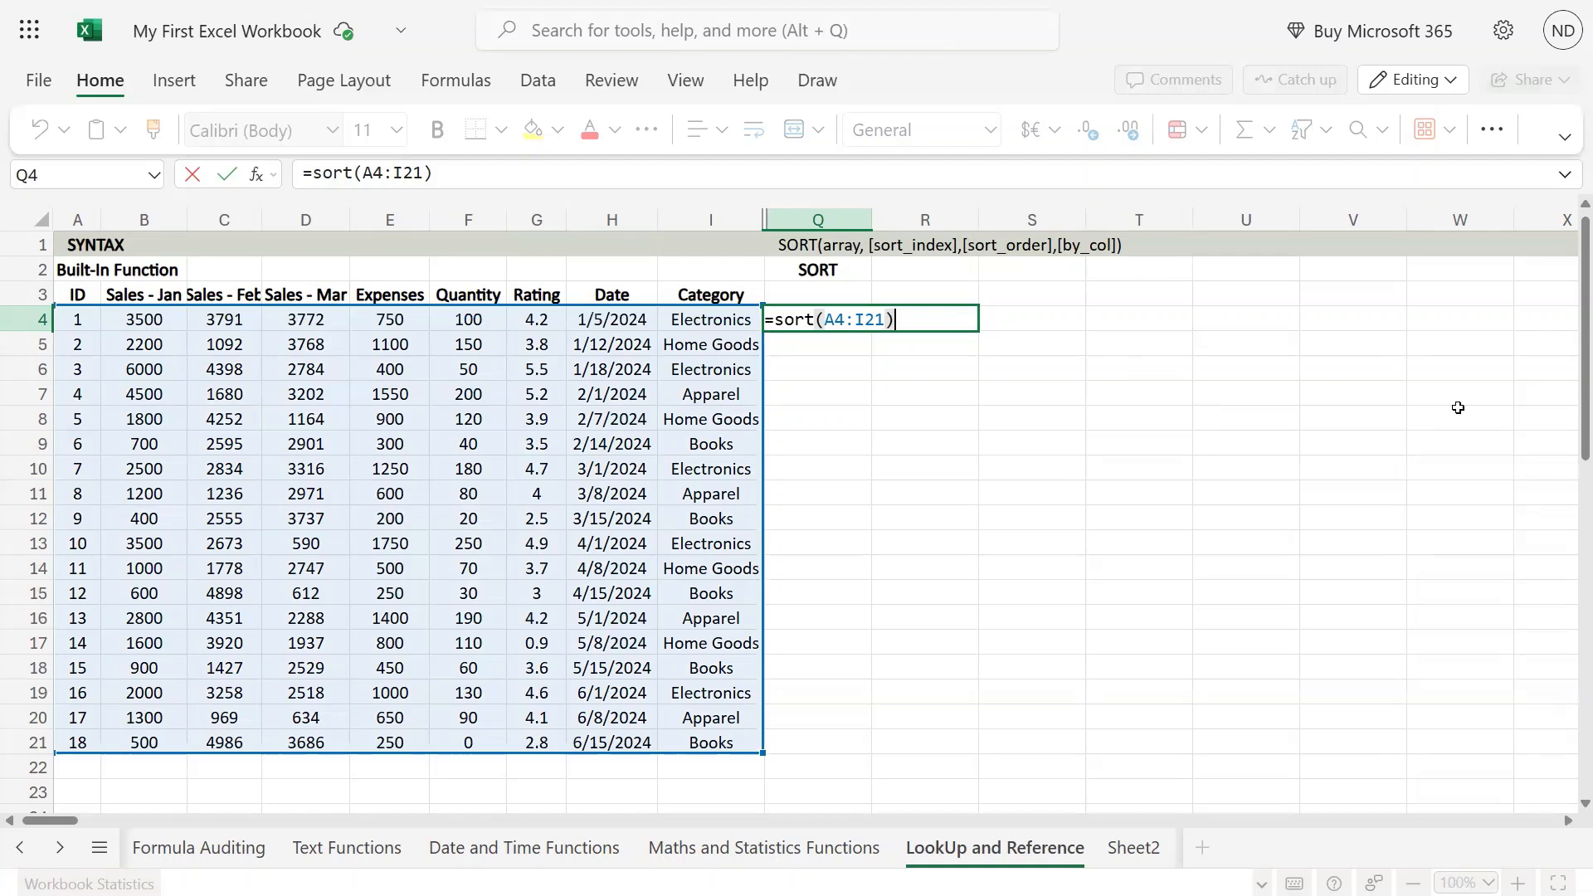
pyautogui.press('Return')
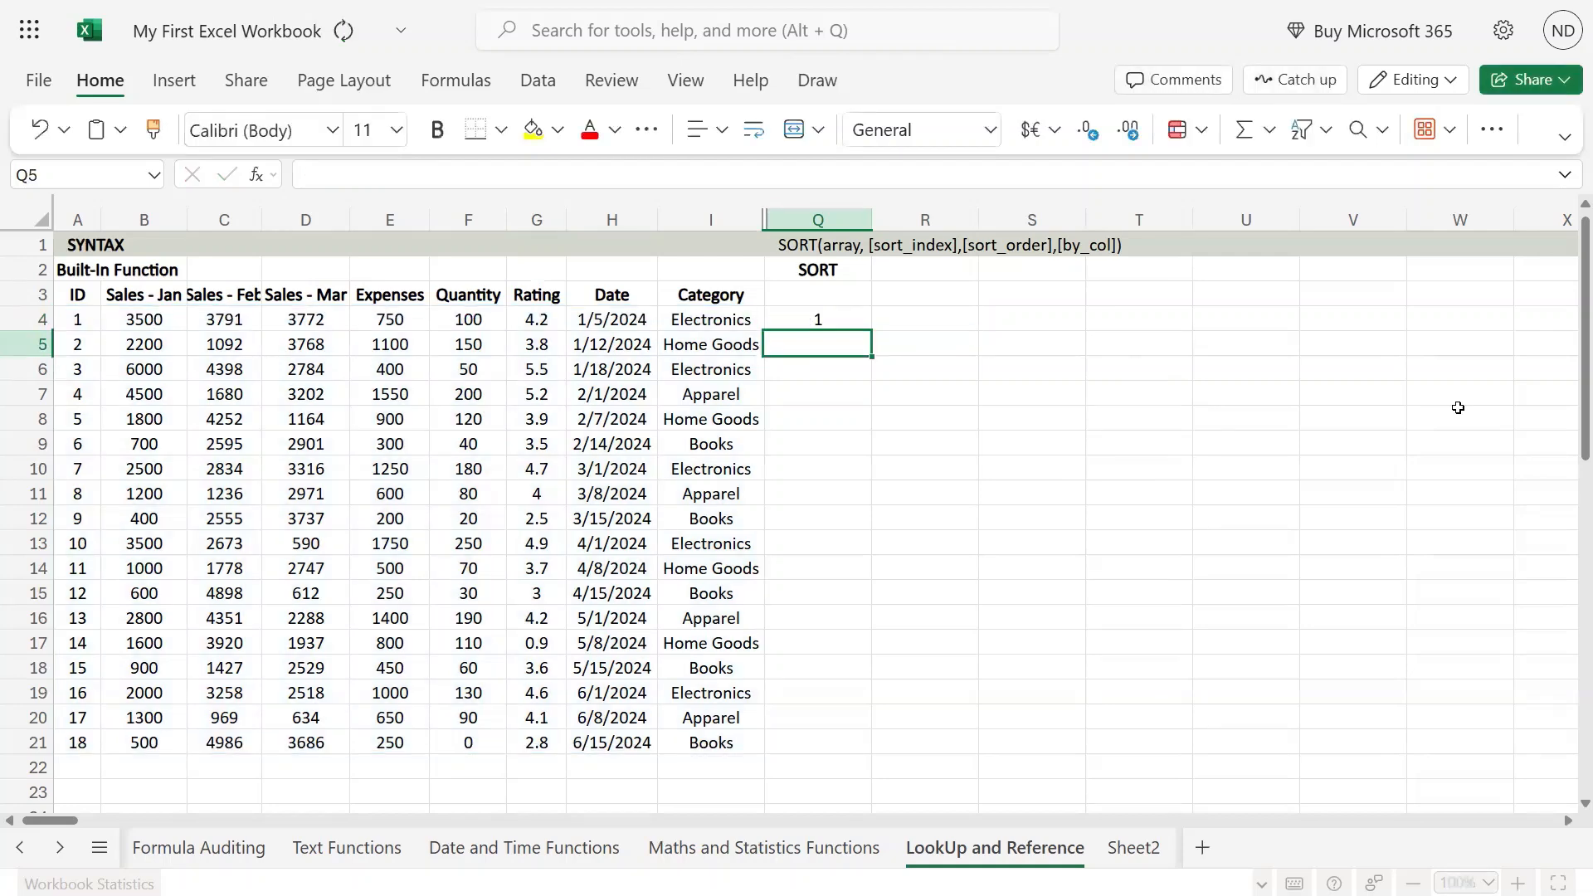
# Examine the source table's ID column and first data row against the sorted output starting in Q4.
pyautogui.press('Left')
pyautogui.press('Left')
pyautogui.press('Left')
pyautogui.press('Left')
pyautogui.press('Left')
pyautogui.press('Left')
pyautogui.press('Left')
pyautogui.press('Left')
pyautogui.press('Left')
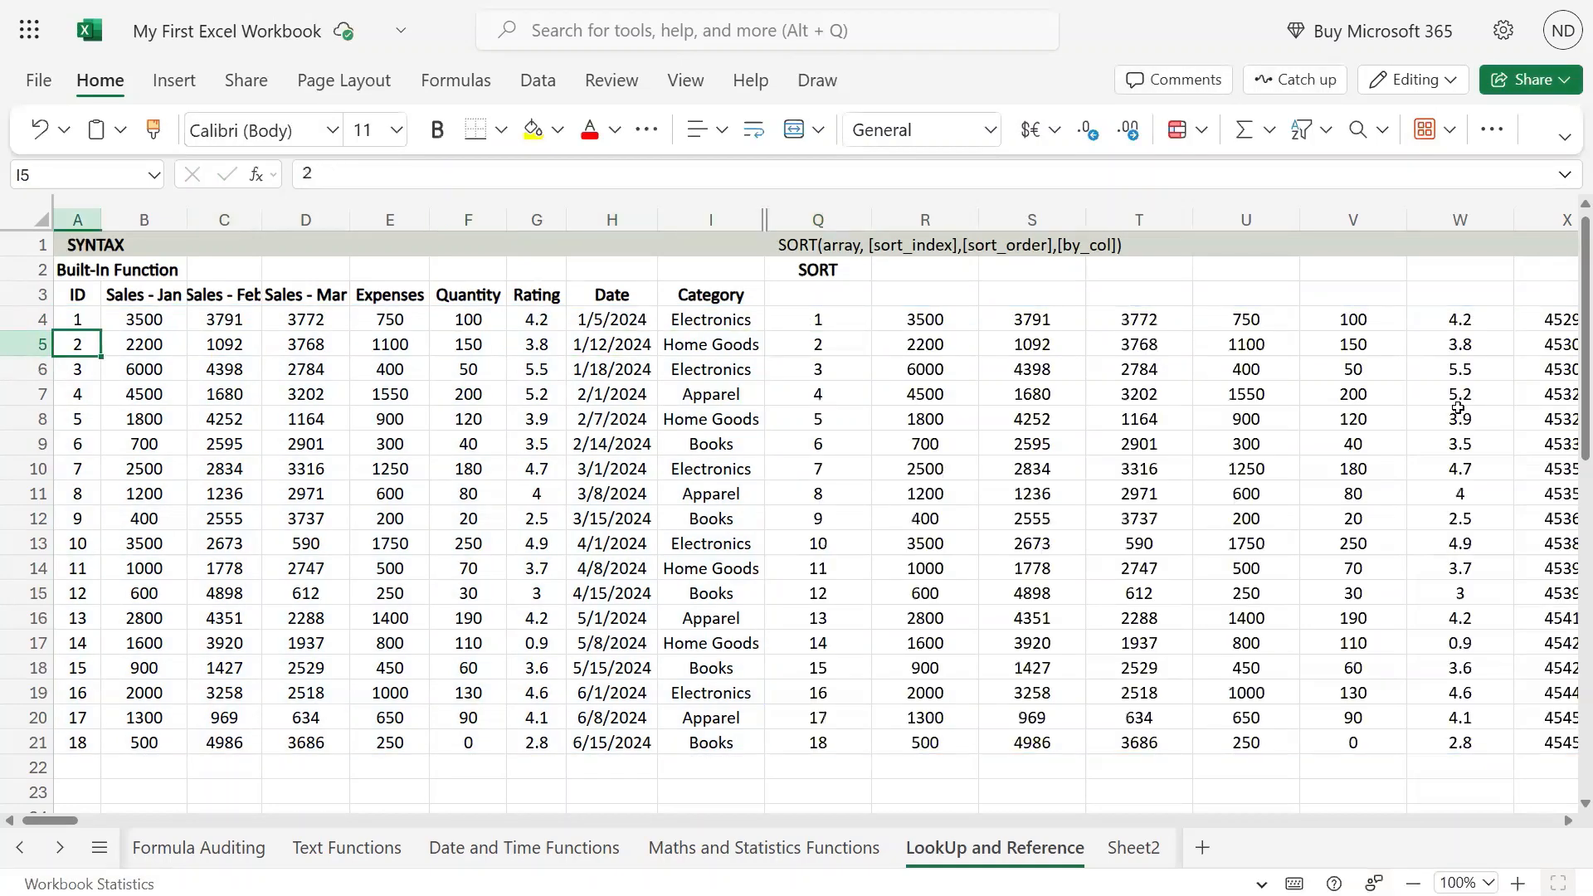
pyautogui.press('Up')
pyautogui.hotkey('ctrl', 'shift', 'Down')
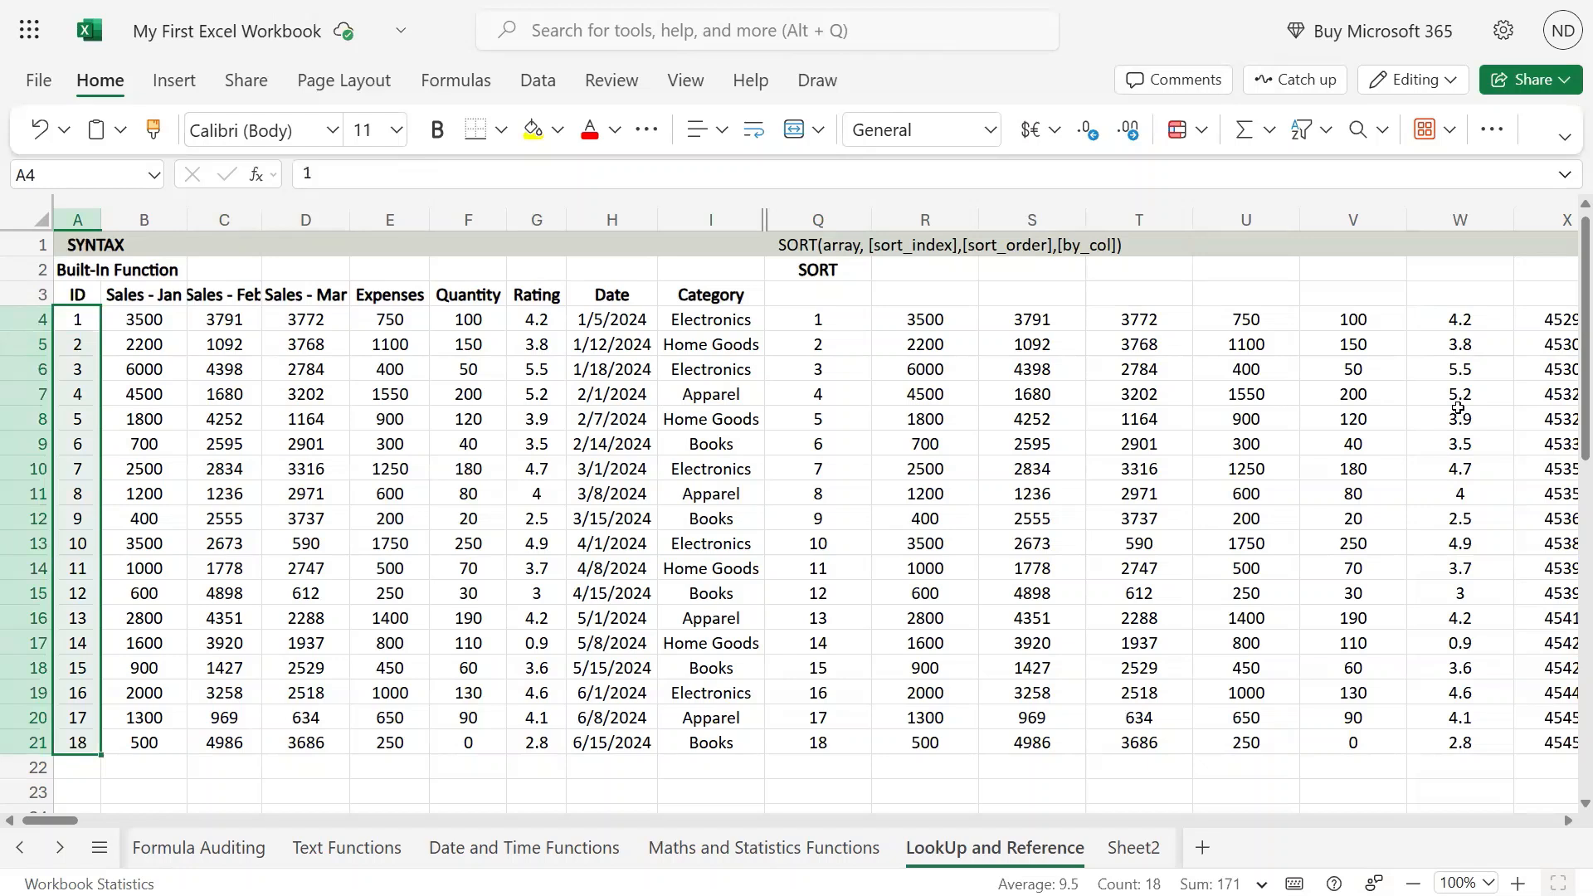
pyautogui.press('Right')
pyautogui.press('Right')
pyautogui.press('Right')
pyautogui.press('Right')
pyautogui.press('Right')
pyautogui.press('Right')
pyautogui.press('Right')
pyautogui.press('Right')
pyautogui.press('Right')
pyautogui.press('Right')
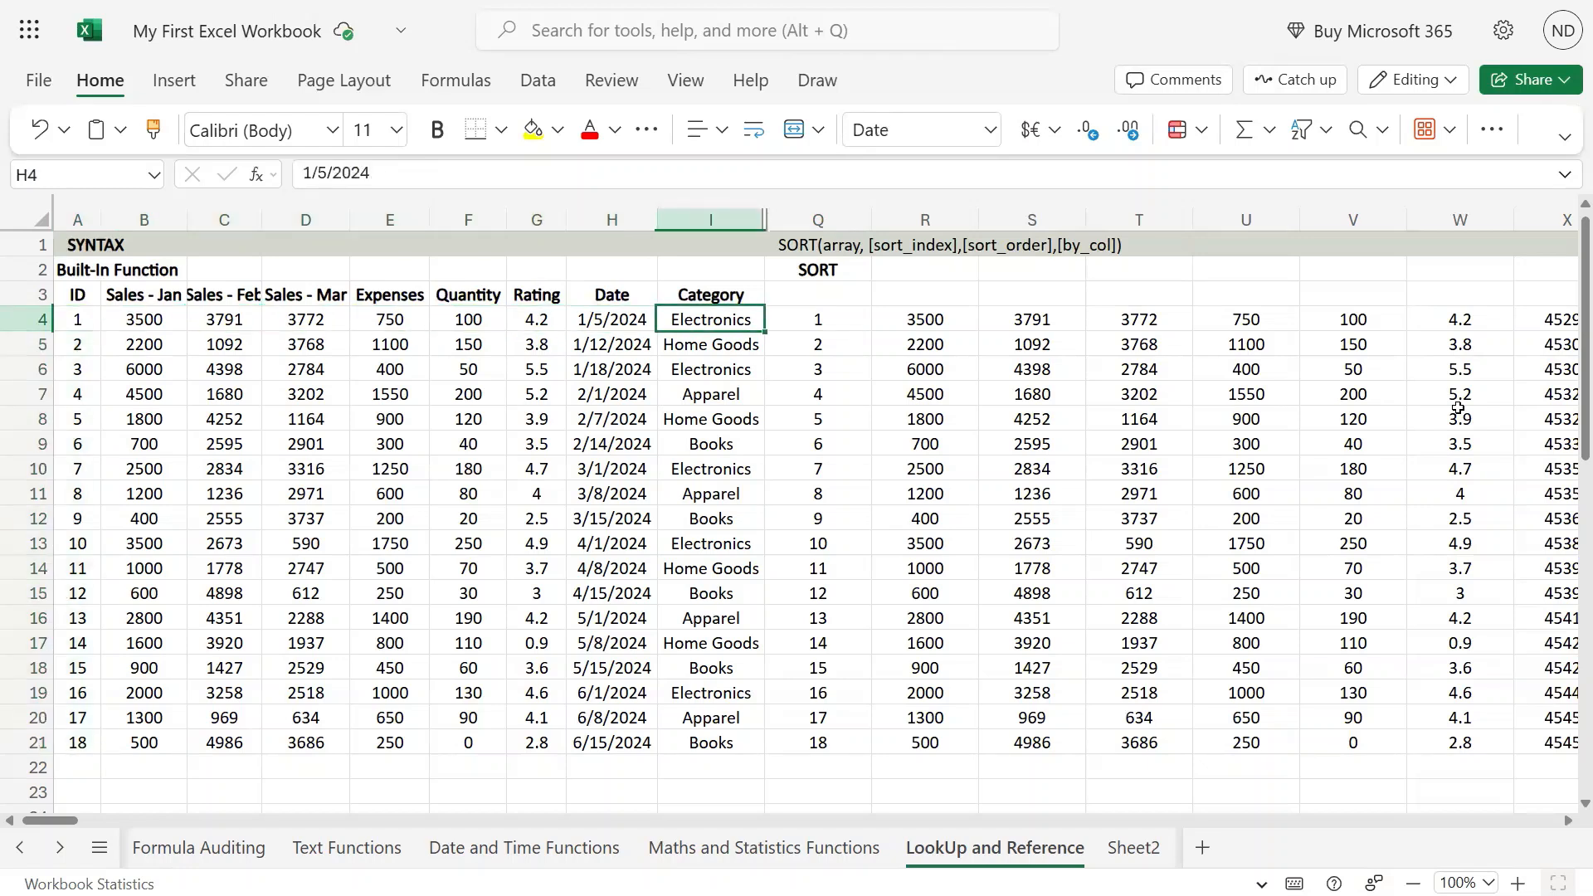
pyautogui.press('Left')
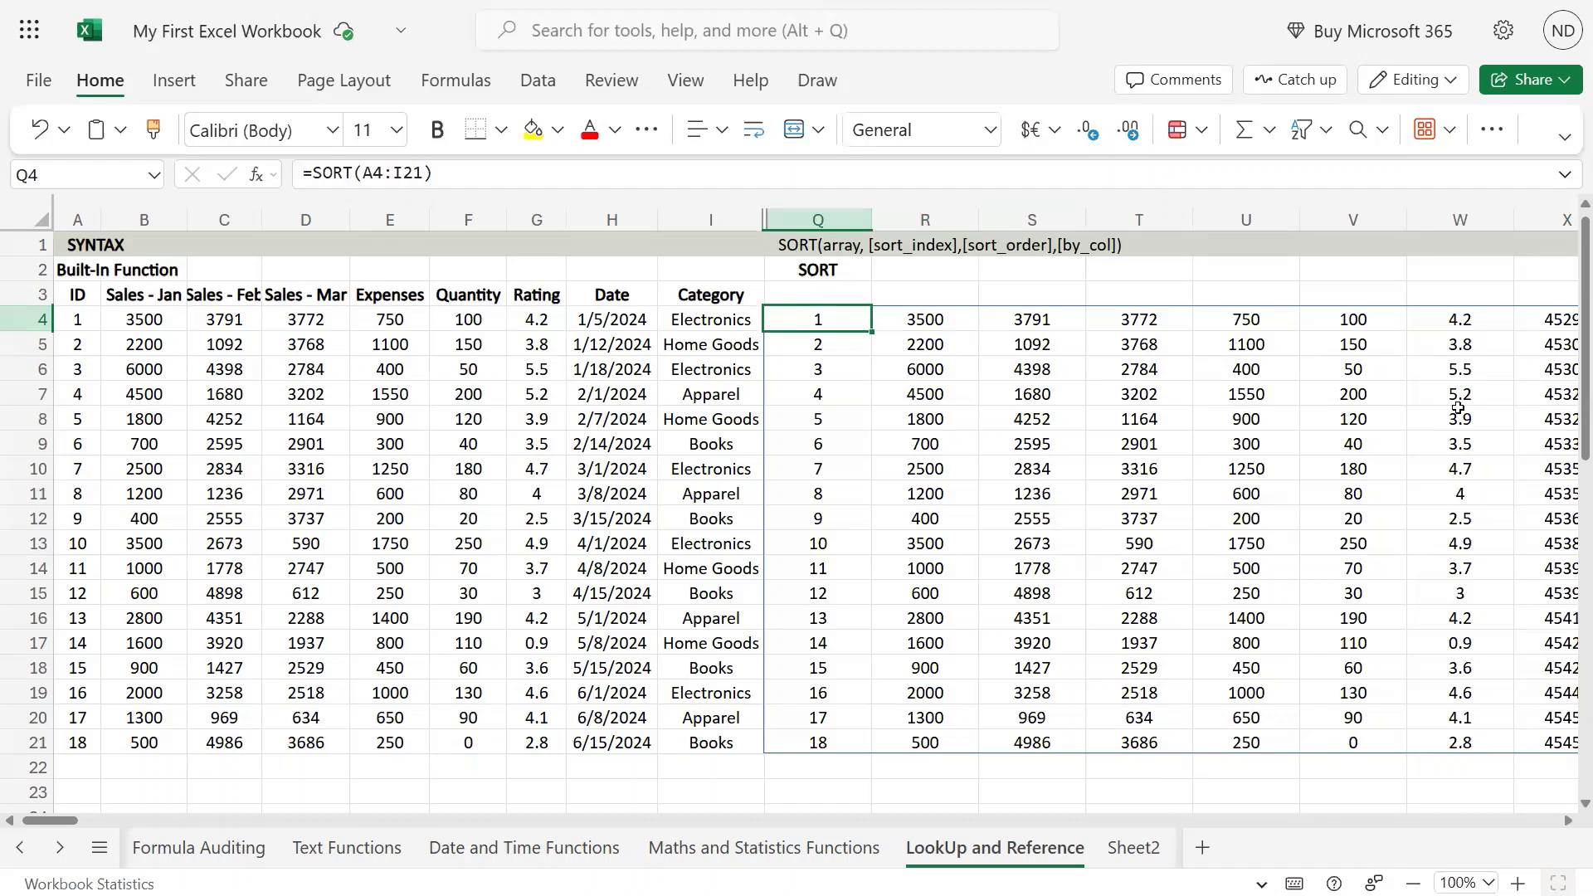
# Add sort index 7 to the formula in Q4, making it =SORT(A4:I21,7), to sort by Rating.
pyautogui.moveTo(795, 3)
pyautogui.press('F2')
pyautogui.press('Escape')
pyautogui.press('F2')
pyautogui.write(',')
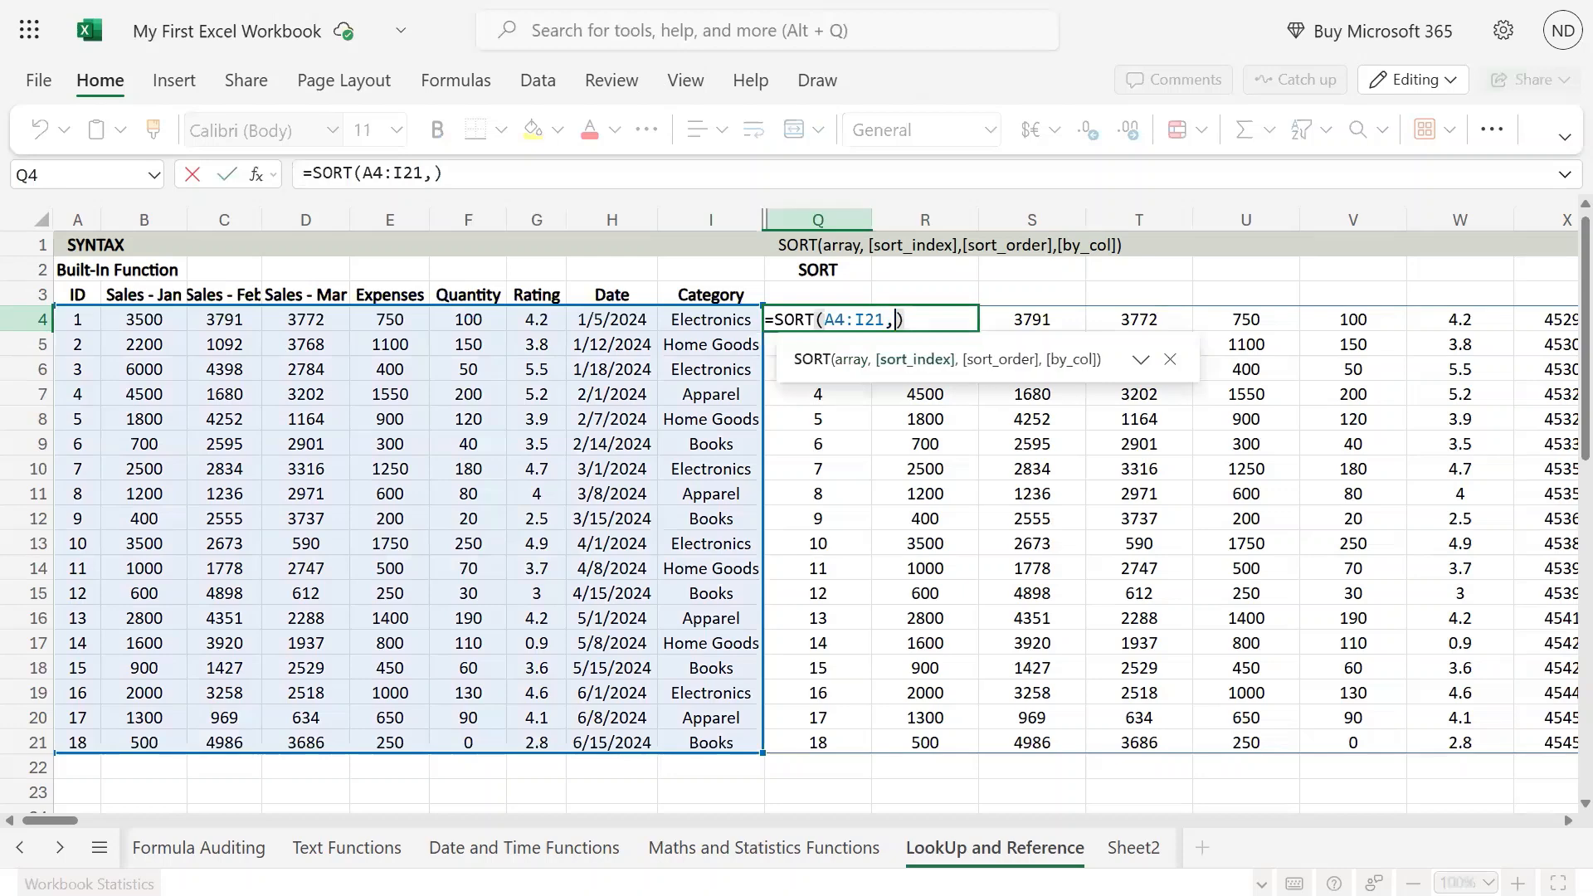
pyautogui.write('7')
pyautogui.press('Return')
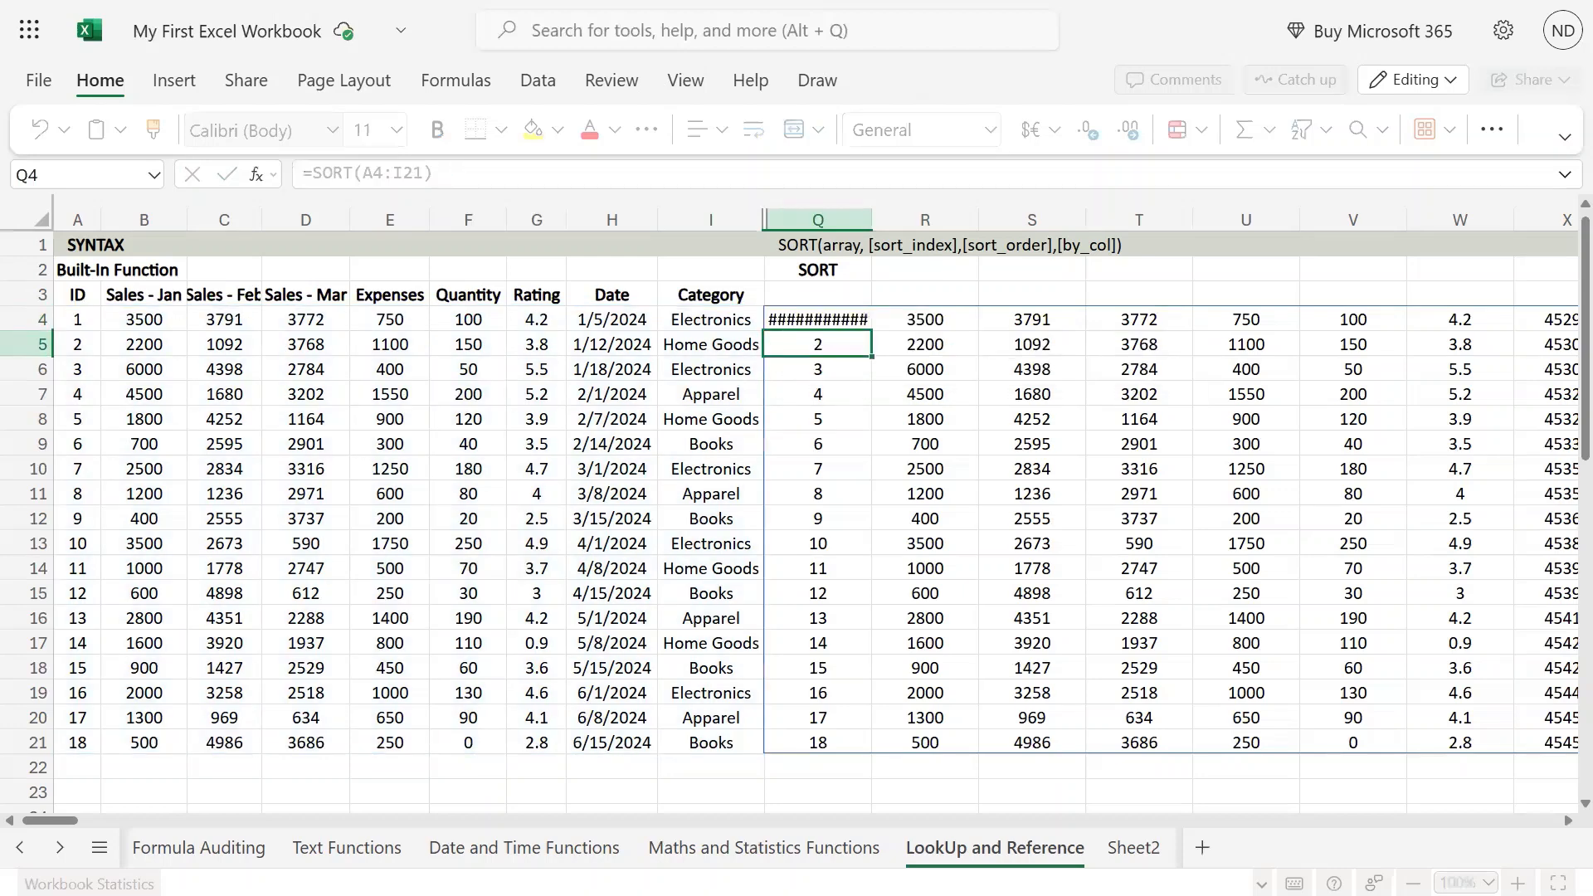
# Examine the order of the first ratings in the sorted output, cells W4:W7.
pyautogui.press('Up')
pyautogui.press('Right')
pyautogui.press('Right')
pyautogui.press('Right')
pyautogui.press('Right')
pyautogui.press('Right')
pyautogui.press('Right')
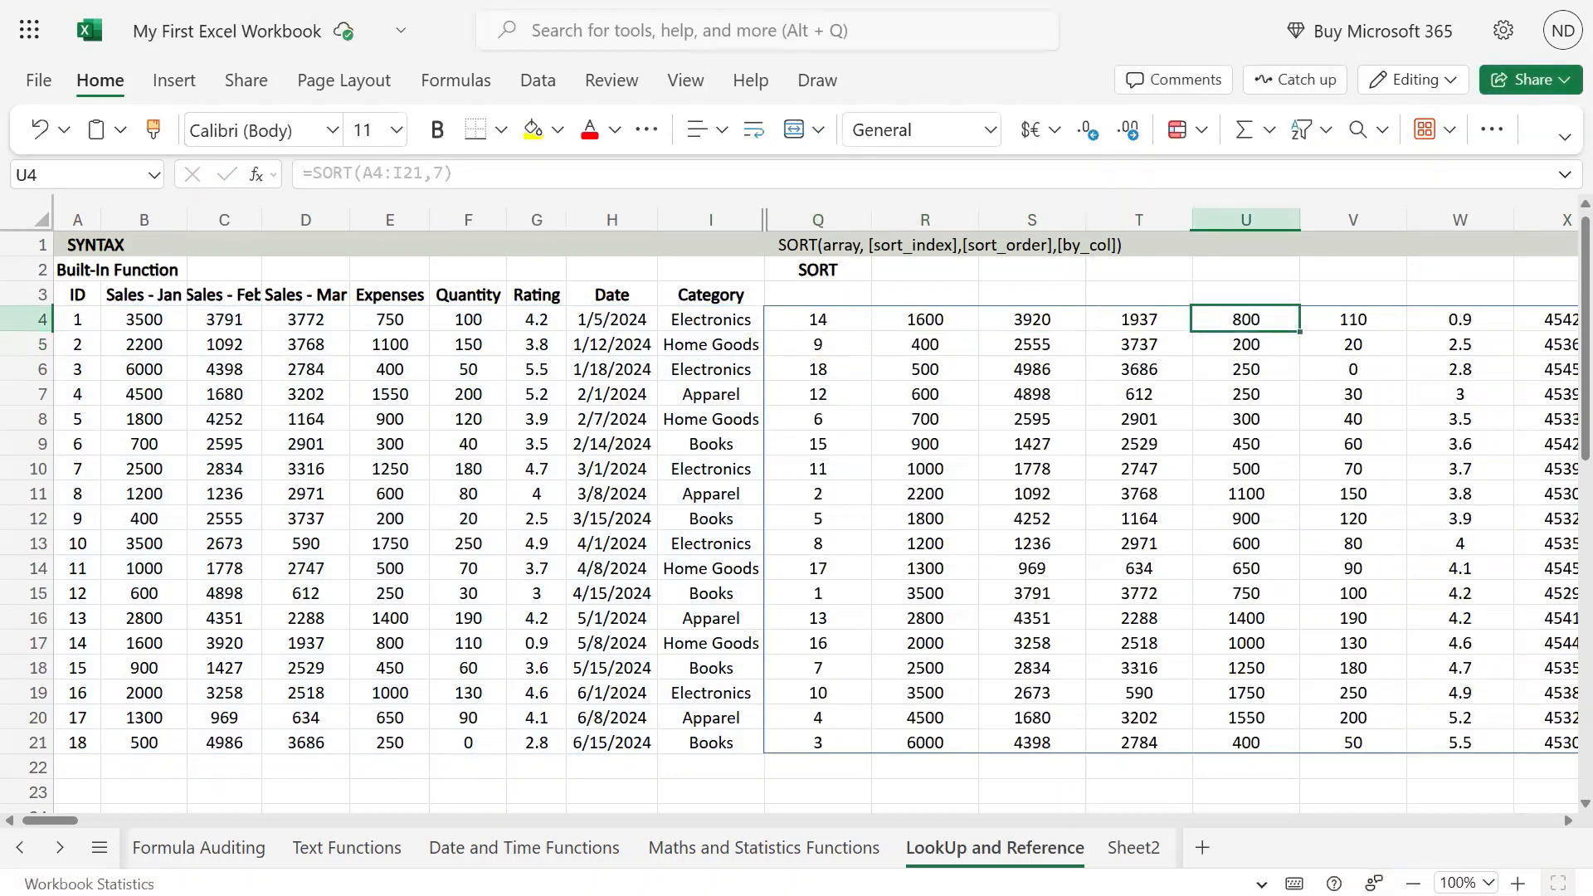
pyautogui.hotkey('shift', 'Down')
pyautogui.hotkey('shift', 'Down')
pyautogui.hotkey('shift', 'Down')
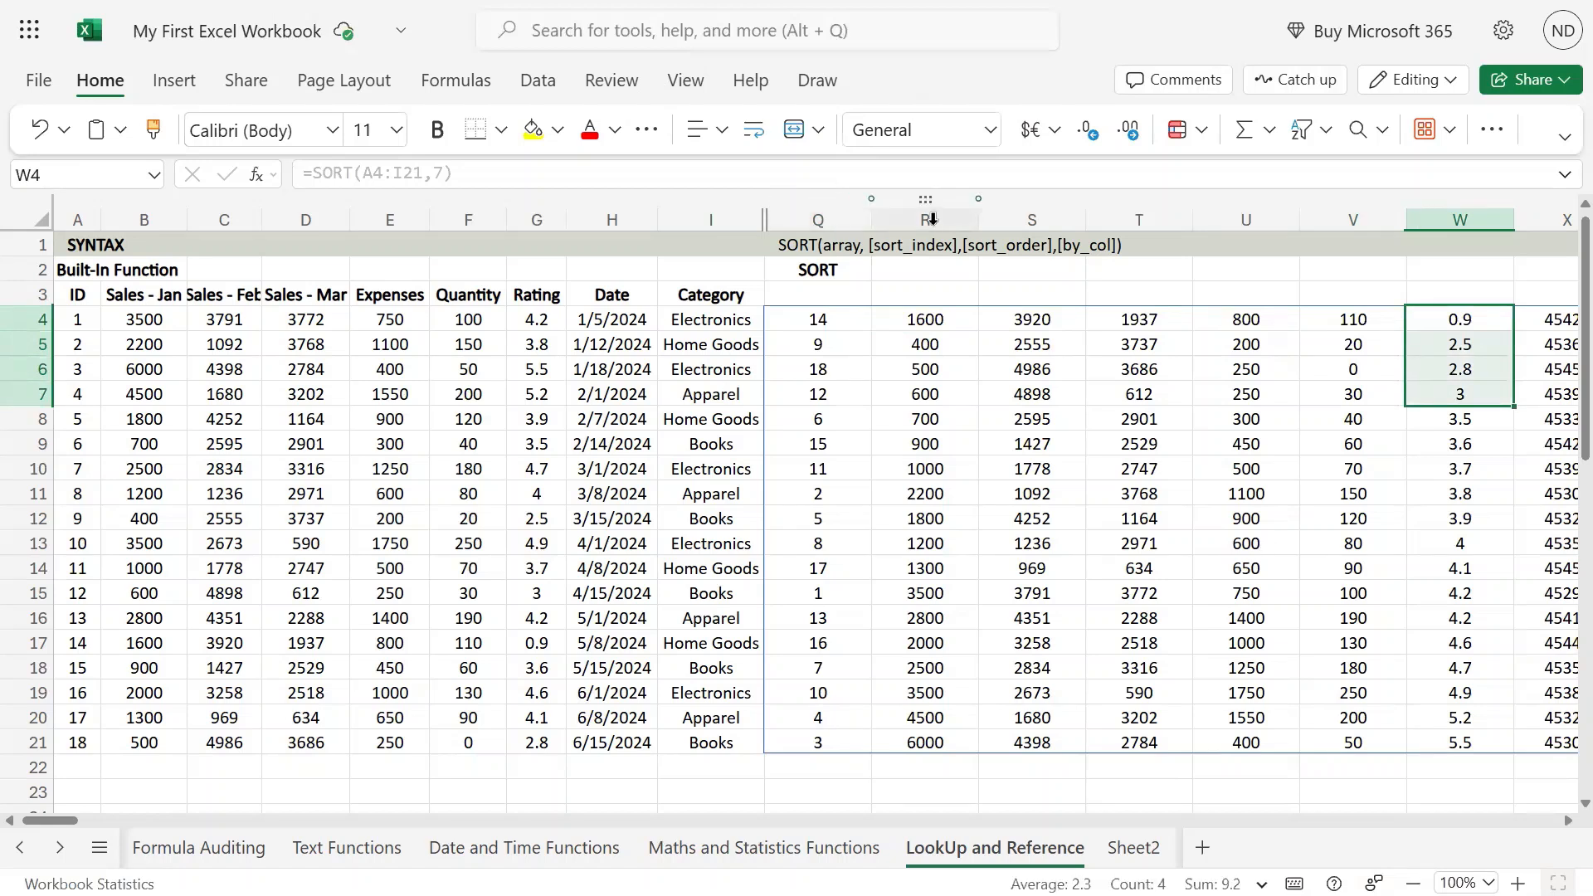
# Narrow columns R through X equally so the full output fits the view, and select the ratings in W4:W21.
pyautogui.moveTo(929, 220); pyautogui.dragTo(1529, 213)
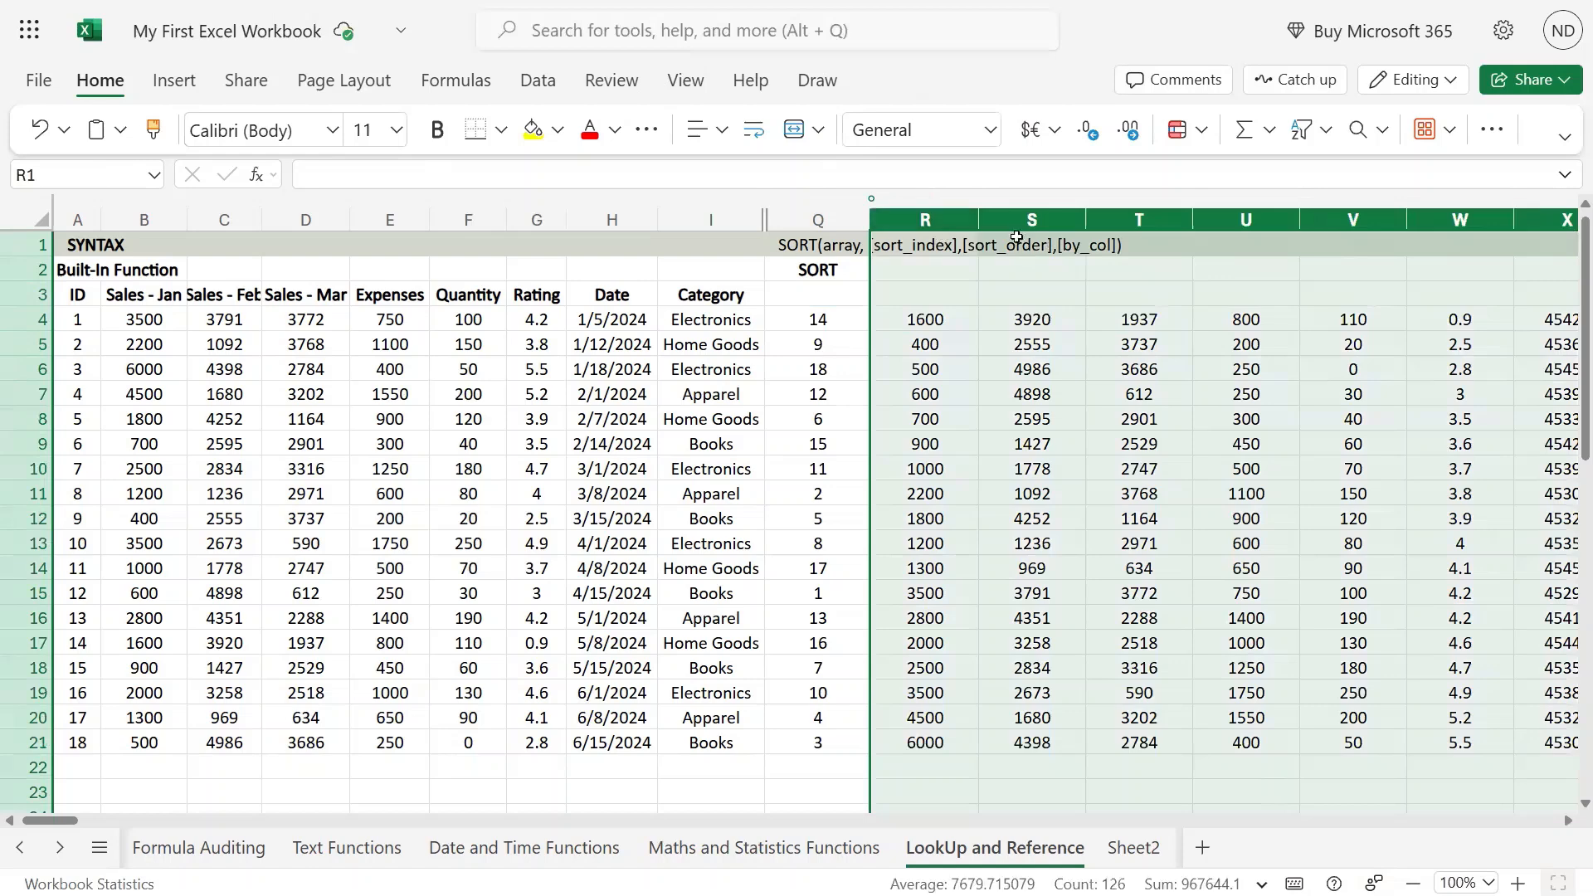
pyautogui.moveTo(976, 218); pyautogui.dragTo(946, 218)
pyautogui.click(1286, 415)
pyautogui.moveTo(1282, 319); pyautogui.dragTo(1291, 719)
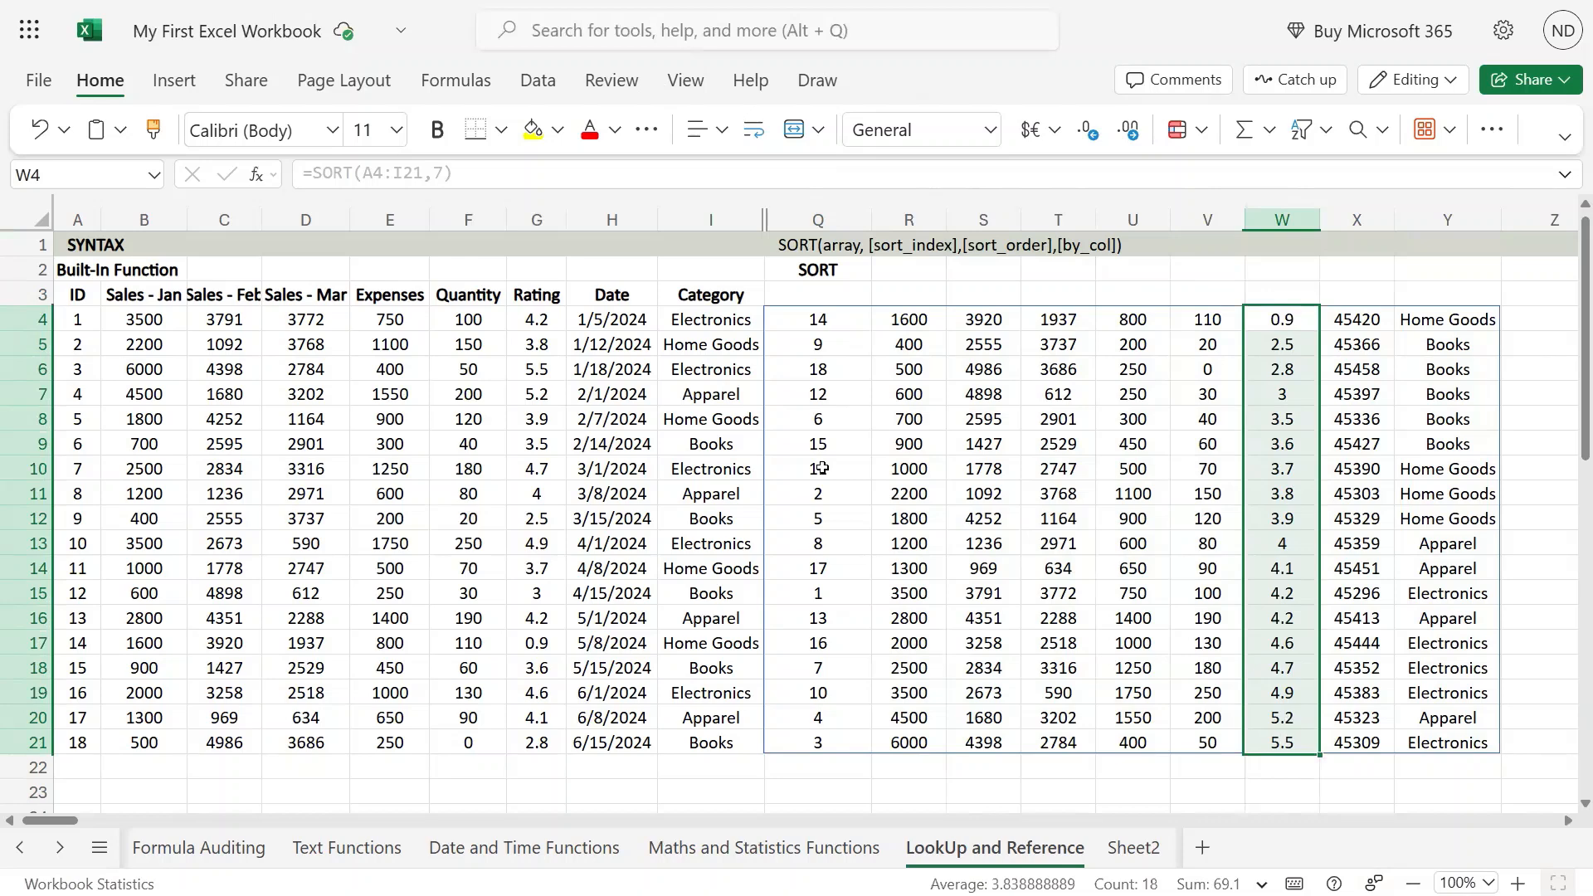
# Examine the SORT formula in Q4 and the January sales values in R4:R15 of the sorted output.
pyautogui.click(867, 316)
pyautogui.press('F2')
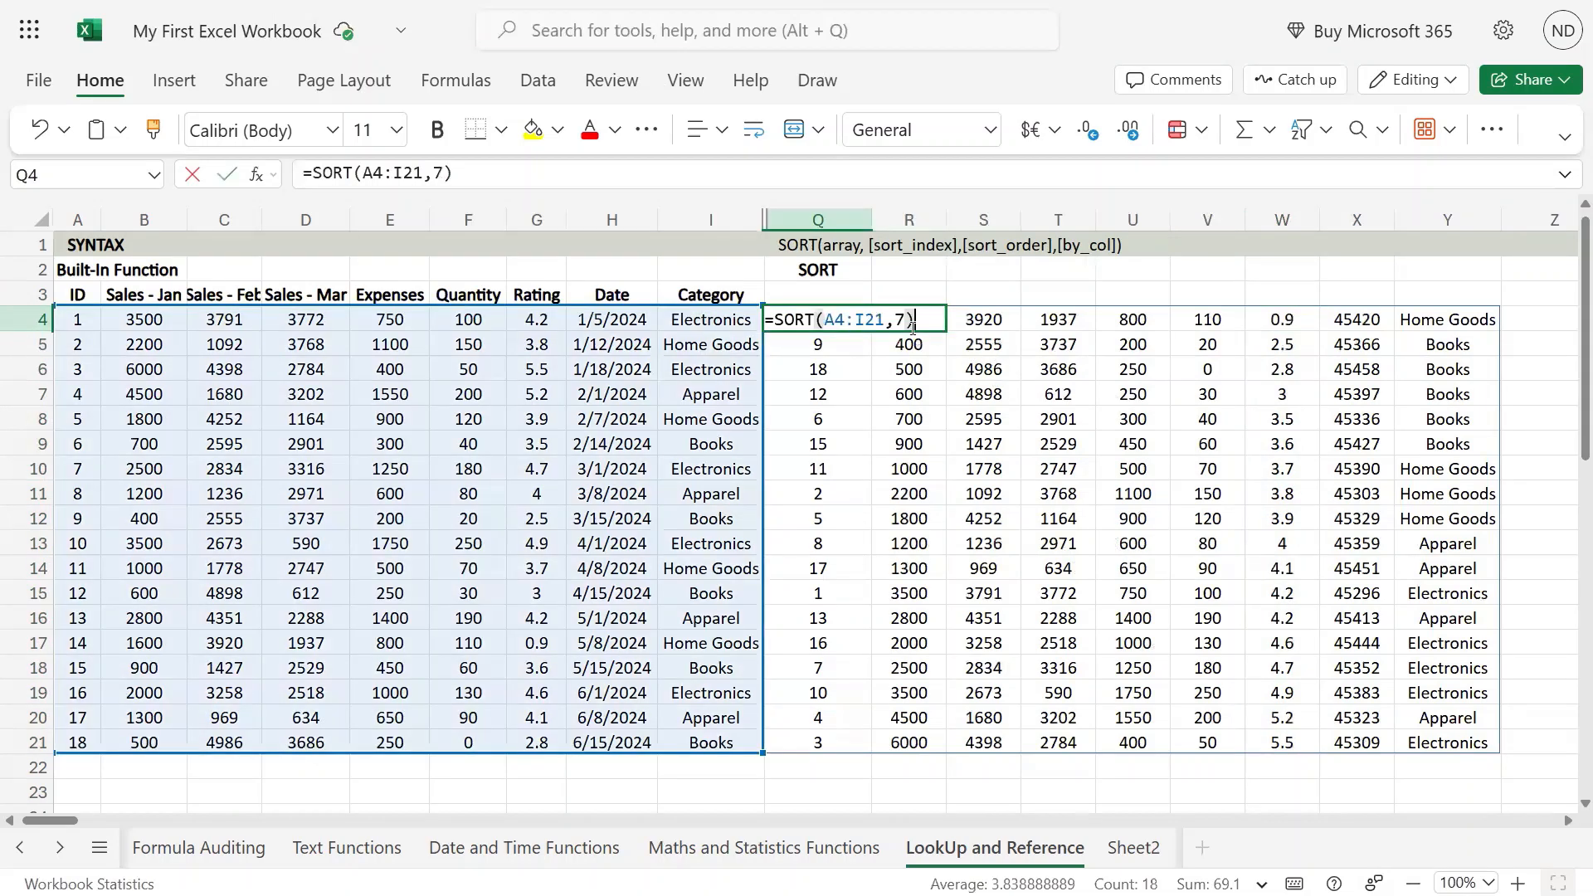
pyautogui.press('Escape')
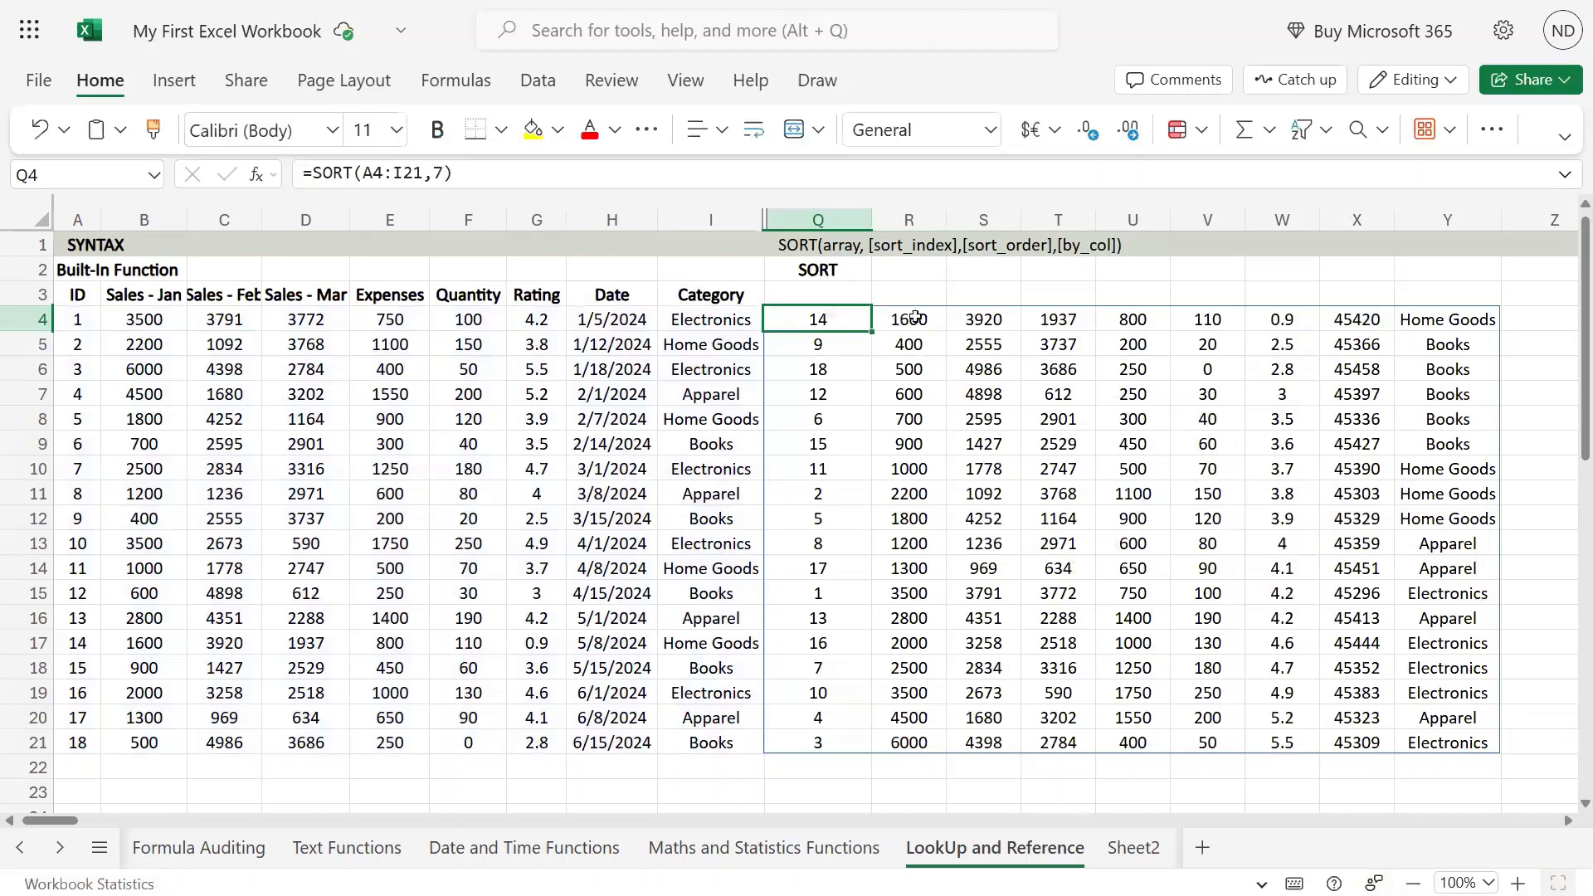
pyautogui.moveTo(915, 316); pyautogui.dragTo(925, 599)
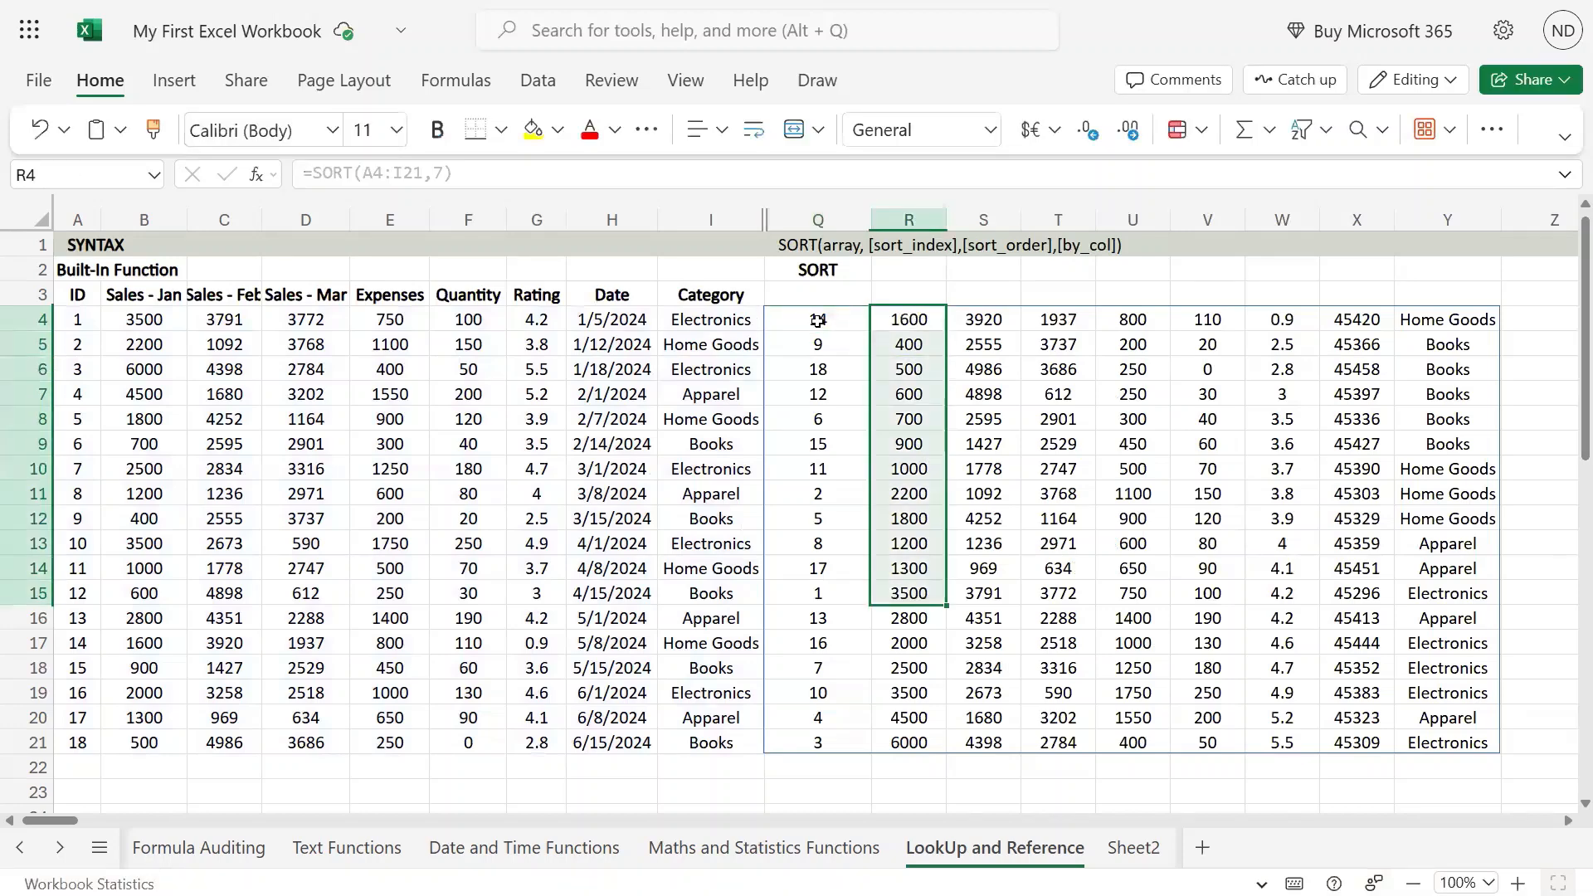
# Change the sort index in Q4 to 2, making =SORT(A4:I21,2), and select the January sales in R4:R21.
pyautogui.doubleClick(839, 315)
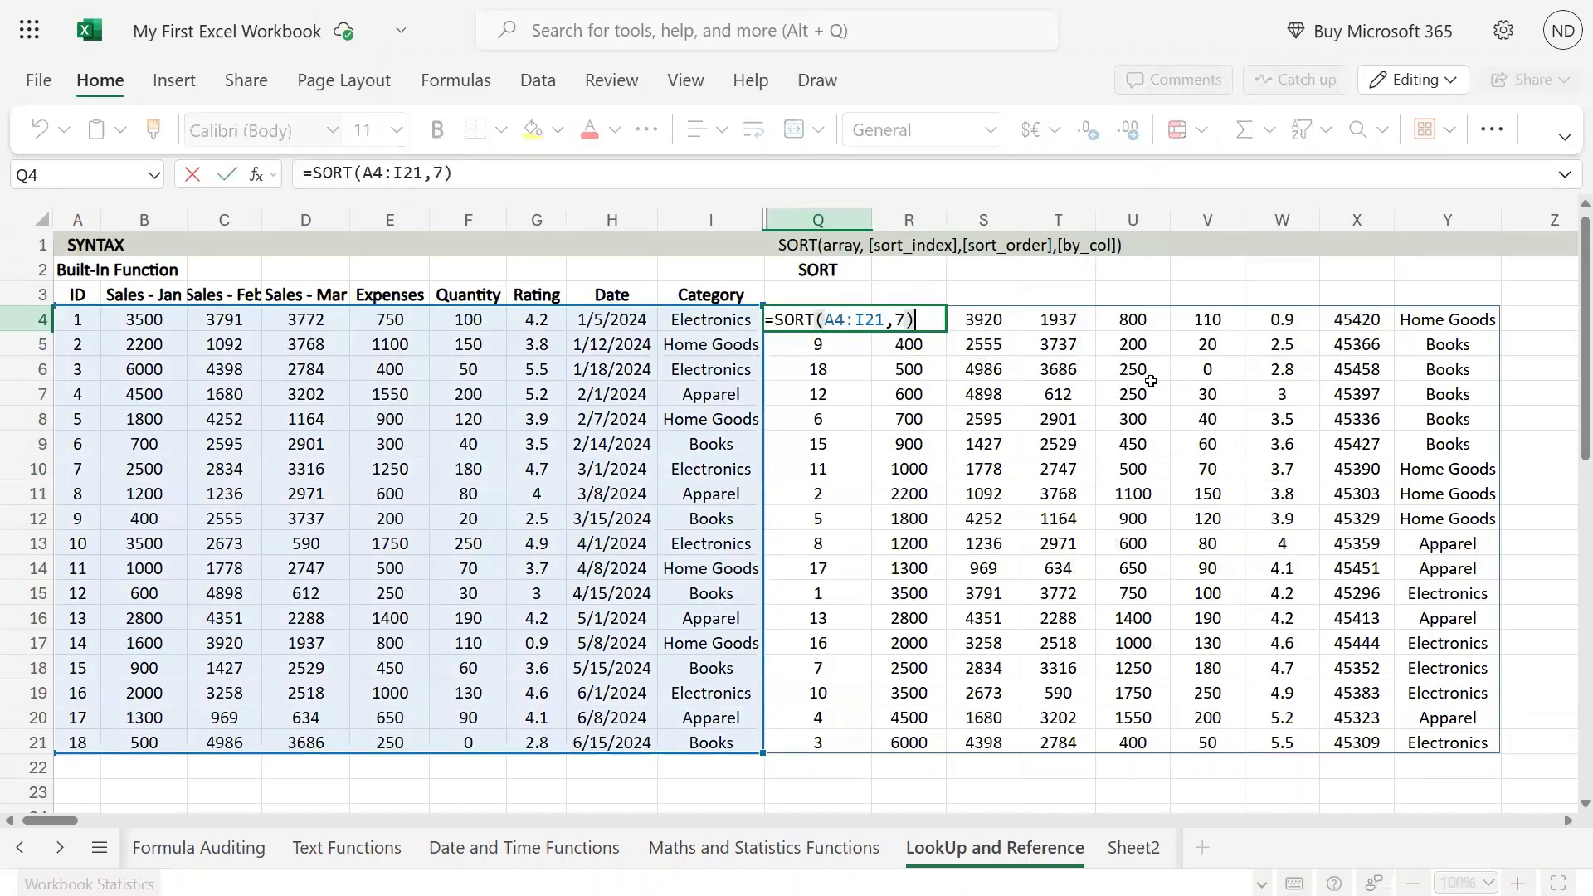
pyautogui.press('Left')
pyautogui.press('BackSpace')
pyautogui.write('2')
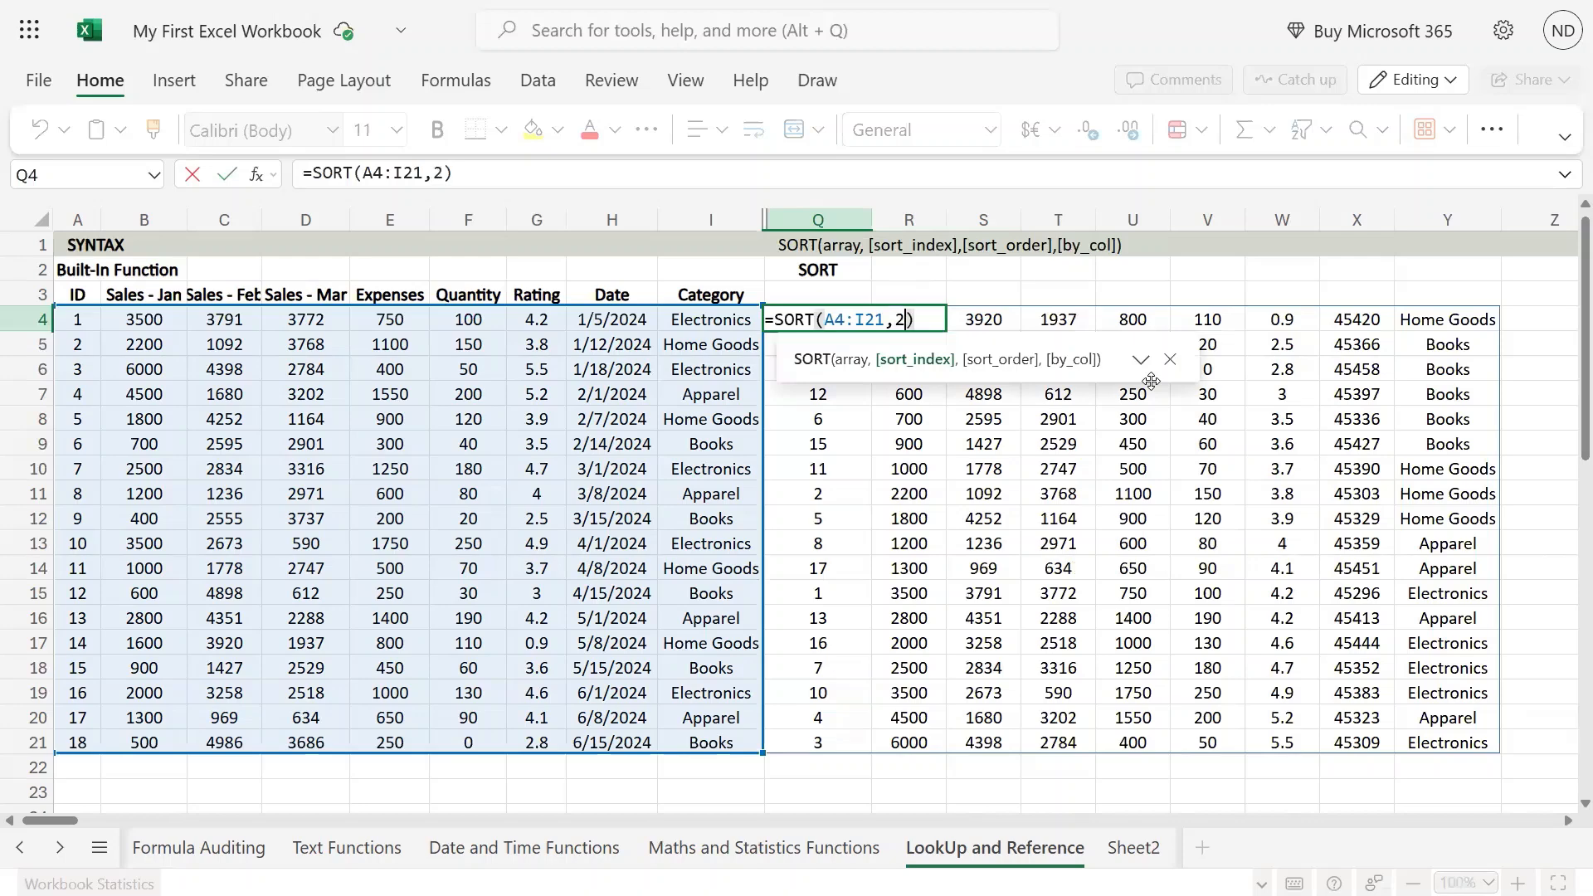
pyautogui.press('Tab')
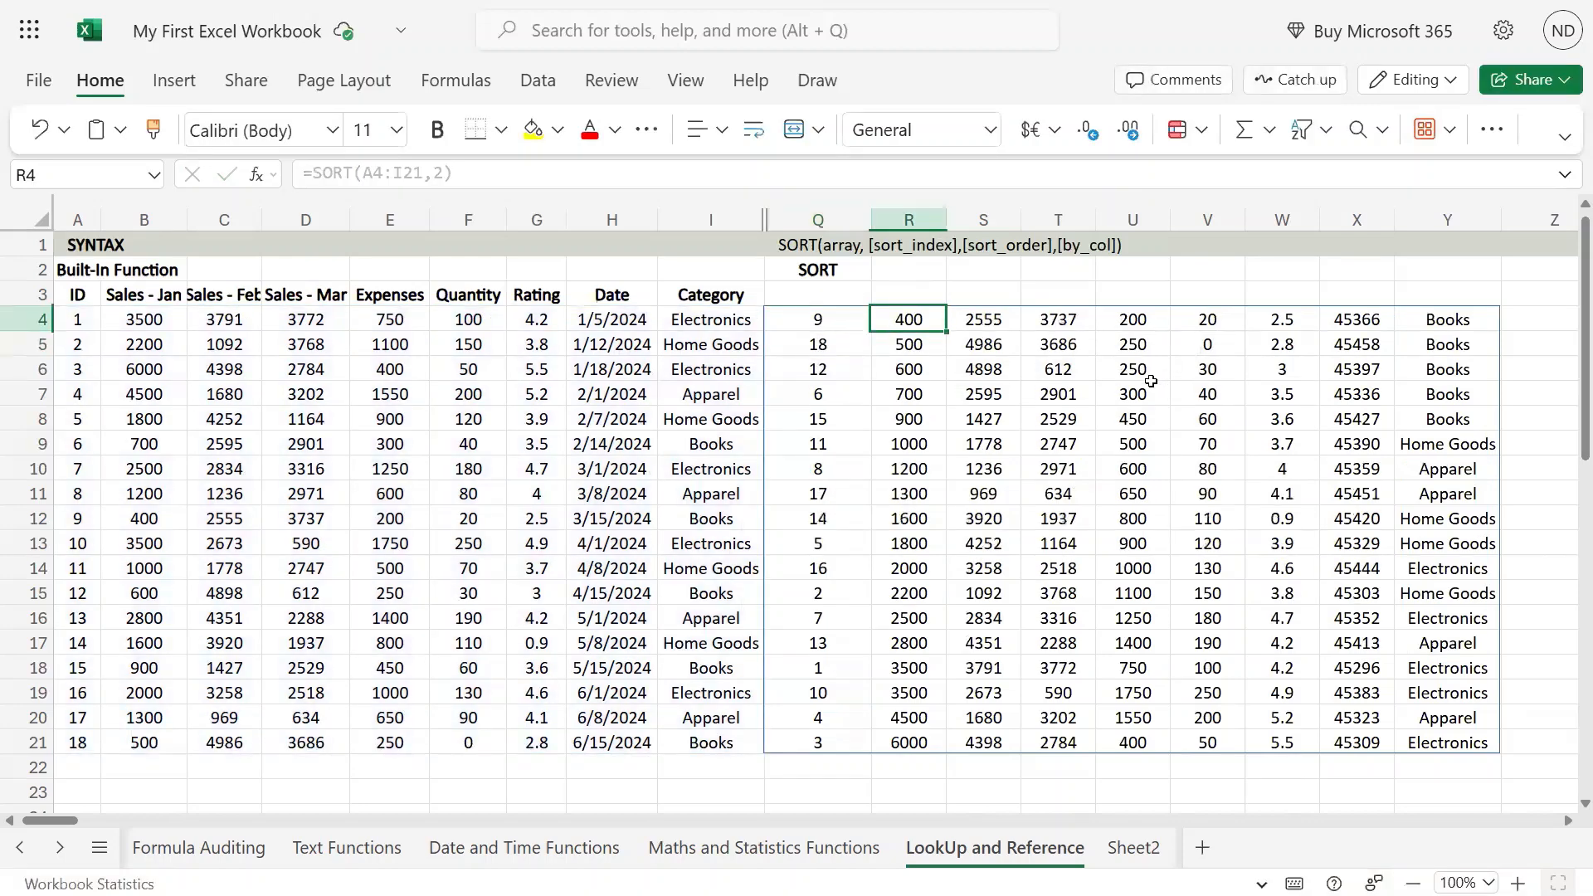
pyautogui.hotkey('ctrl', 'shift', 'Down')
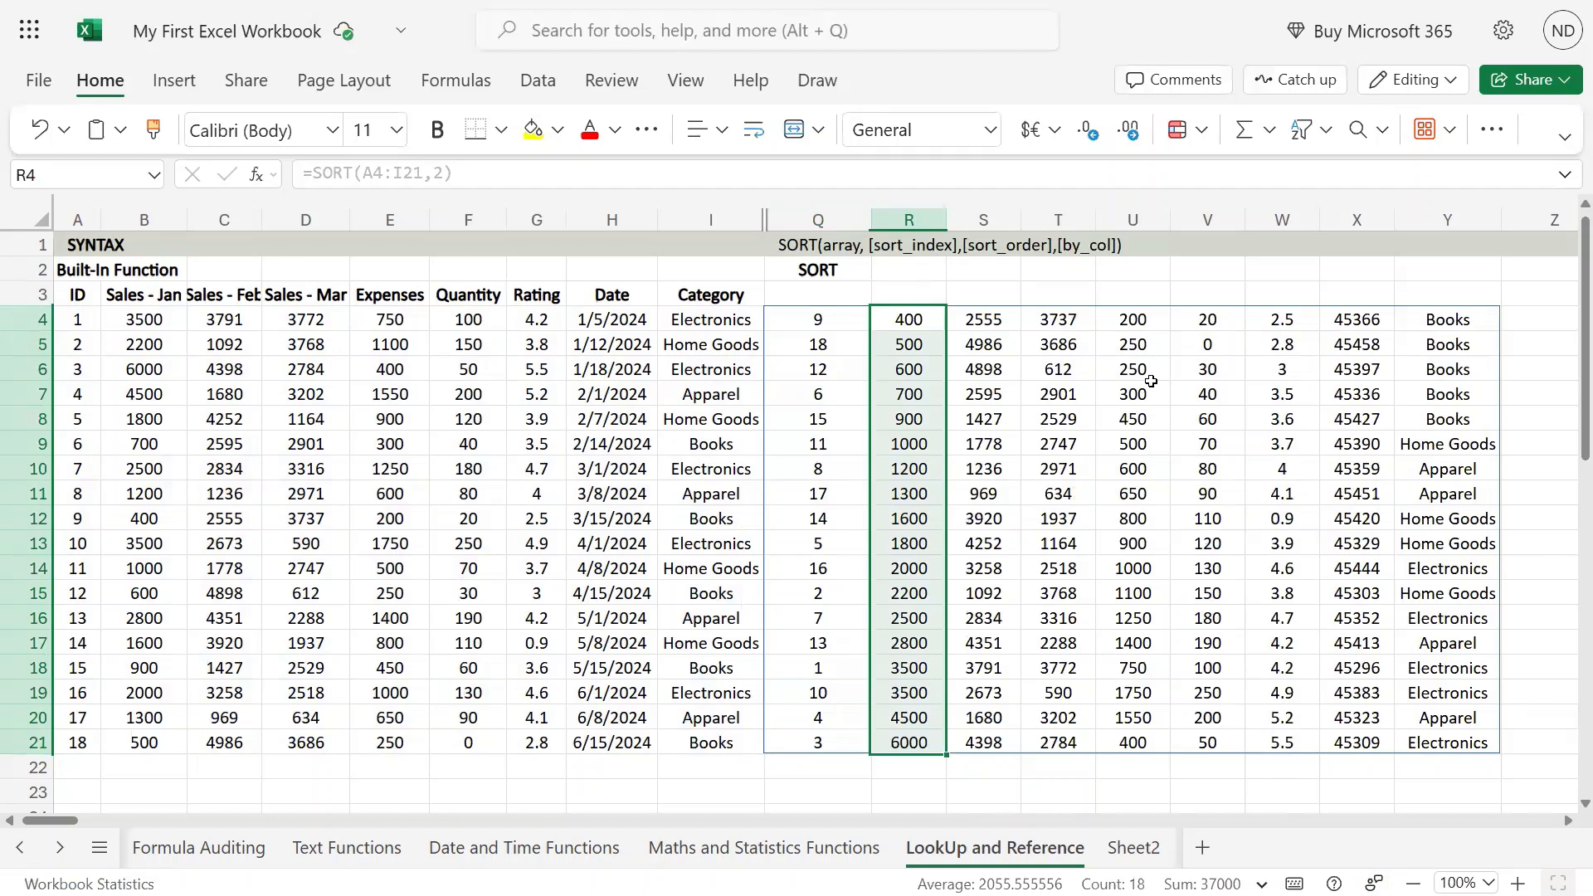
# Count the source table's columns along row 4 from ID to Expenses to determine the sort index for Expenses.
pyautogui.press('Right')
pyautogui.press('Right')
pyautogui.press('Right')
pyautogui.press('Left')
pyautogui.press('Left')
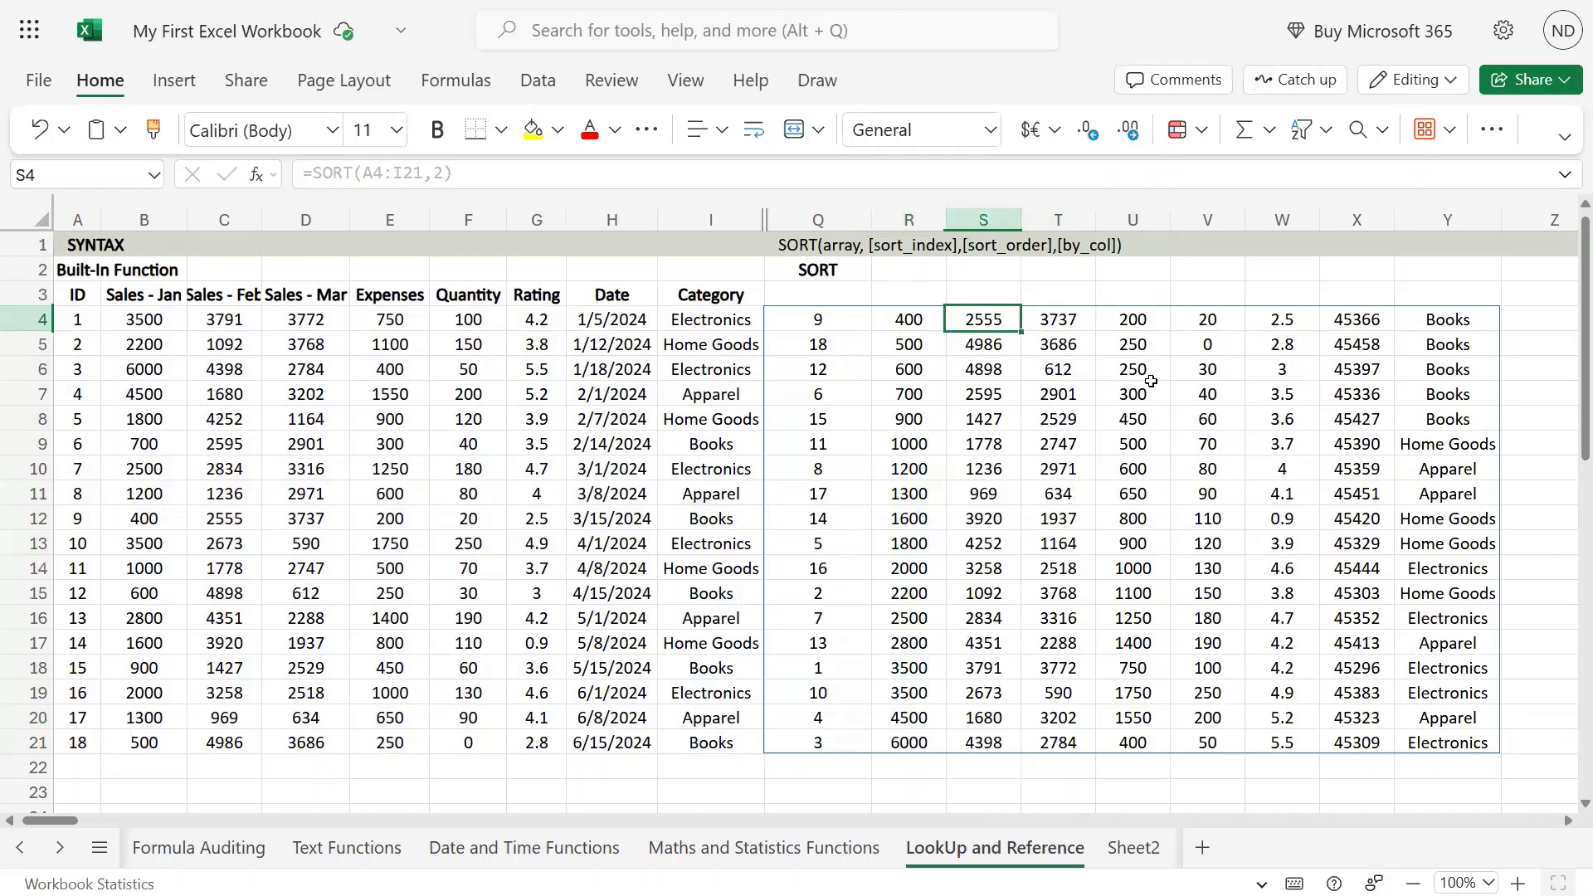
pyautogui.press('Left')
pyautogui.press('Left')
pyautogui.hotkey('shift', 'Right')
pyautogui.press('Left')
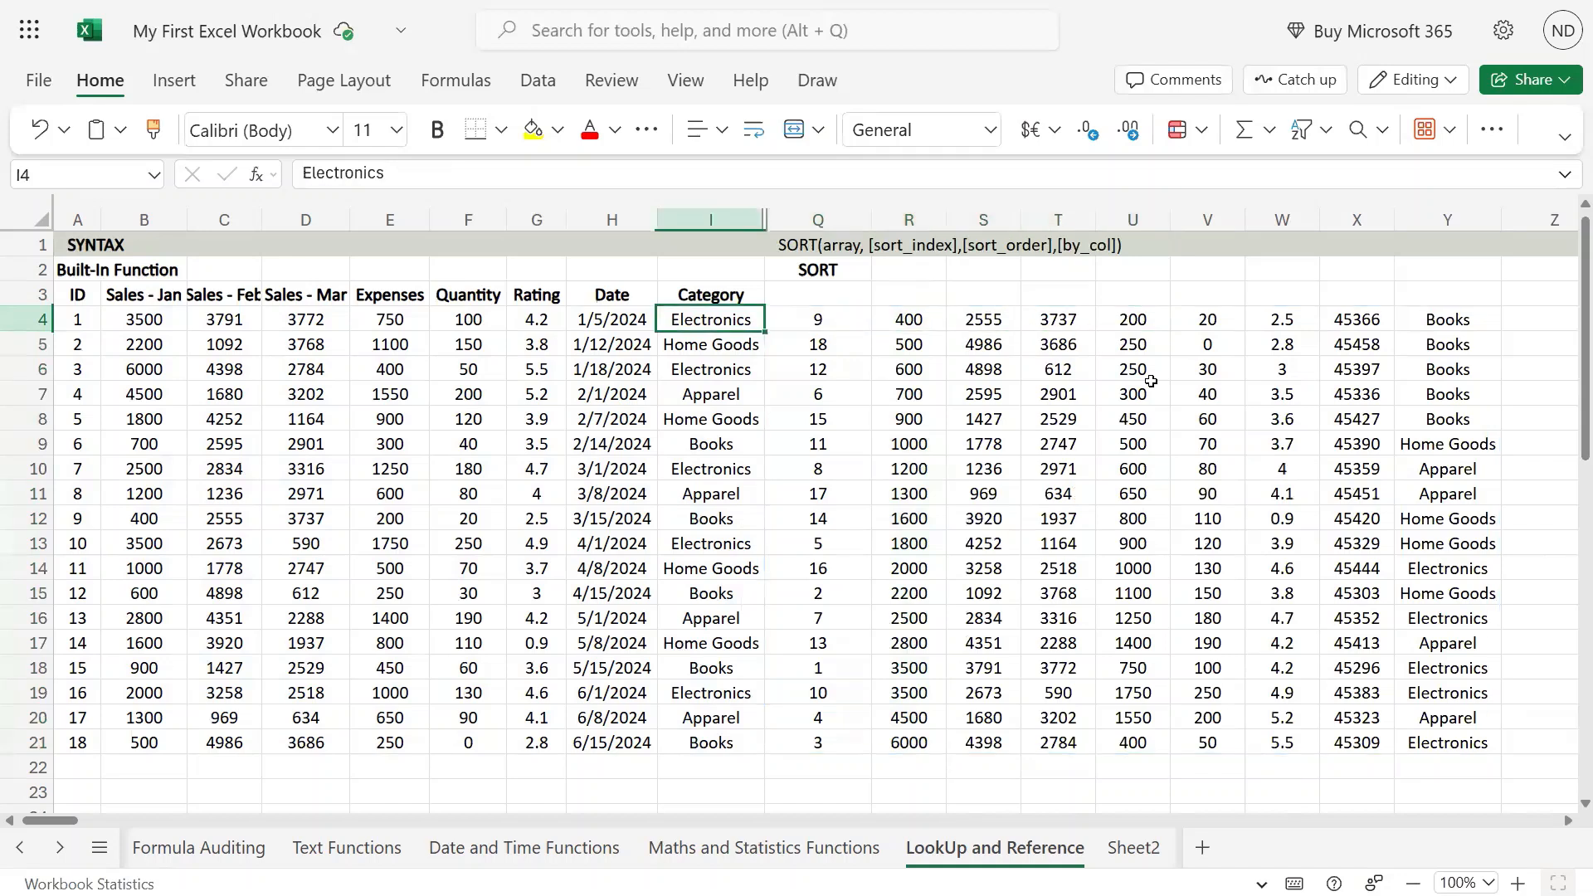
pyautogui.press('Left')
pyautogui.press('Left')
pyautogui.press('Left')
pyautogui.press('Left')
pyautogui.press('Left')
pyautogui.press('Left')
pyautogui.press('Left')
pyautogui.press('Left')
pyautogui.hotkey('shift', 'Right')
pyautogui.hotkey('shift', 'Right')
pyautogui.hotkey('shift', 'Right')
pyautogui.hotkey('shift', 'Right')
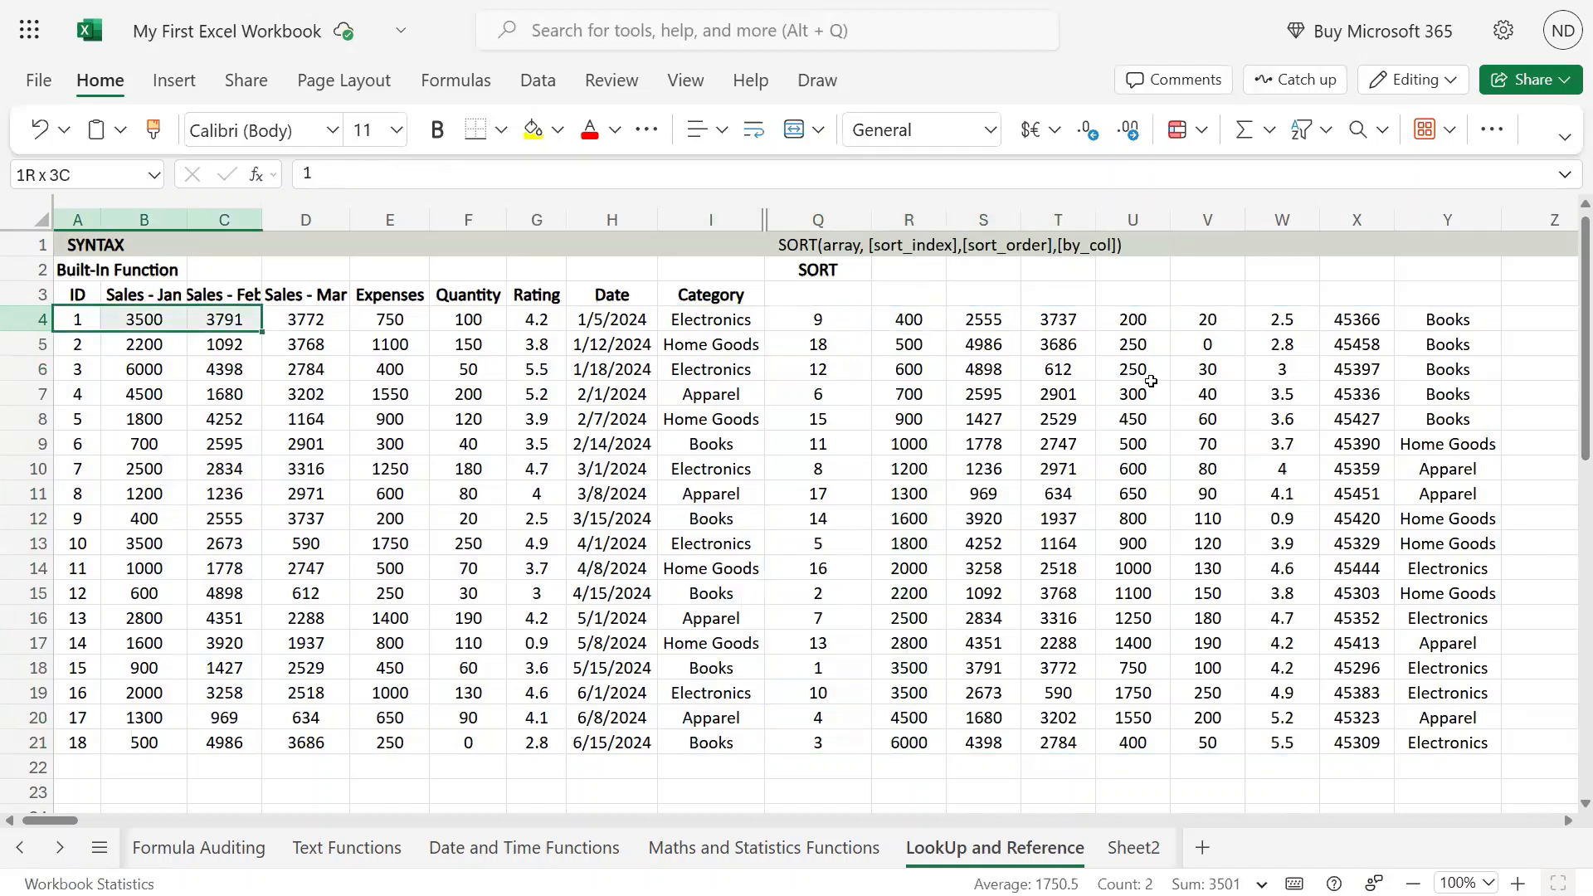
pyautogui.press('Right')
pyautogui.press('Right')
pyautogui.press('Right')
pyautogui.press('Right')
pyautogui.press('Right')
pyautogui.press('Right')
pyautogui.press('Right')
pyautogui.press('Right')
pyautogui.press('Right')
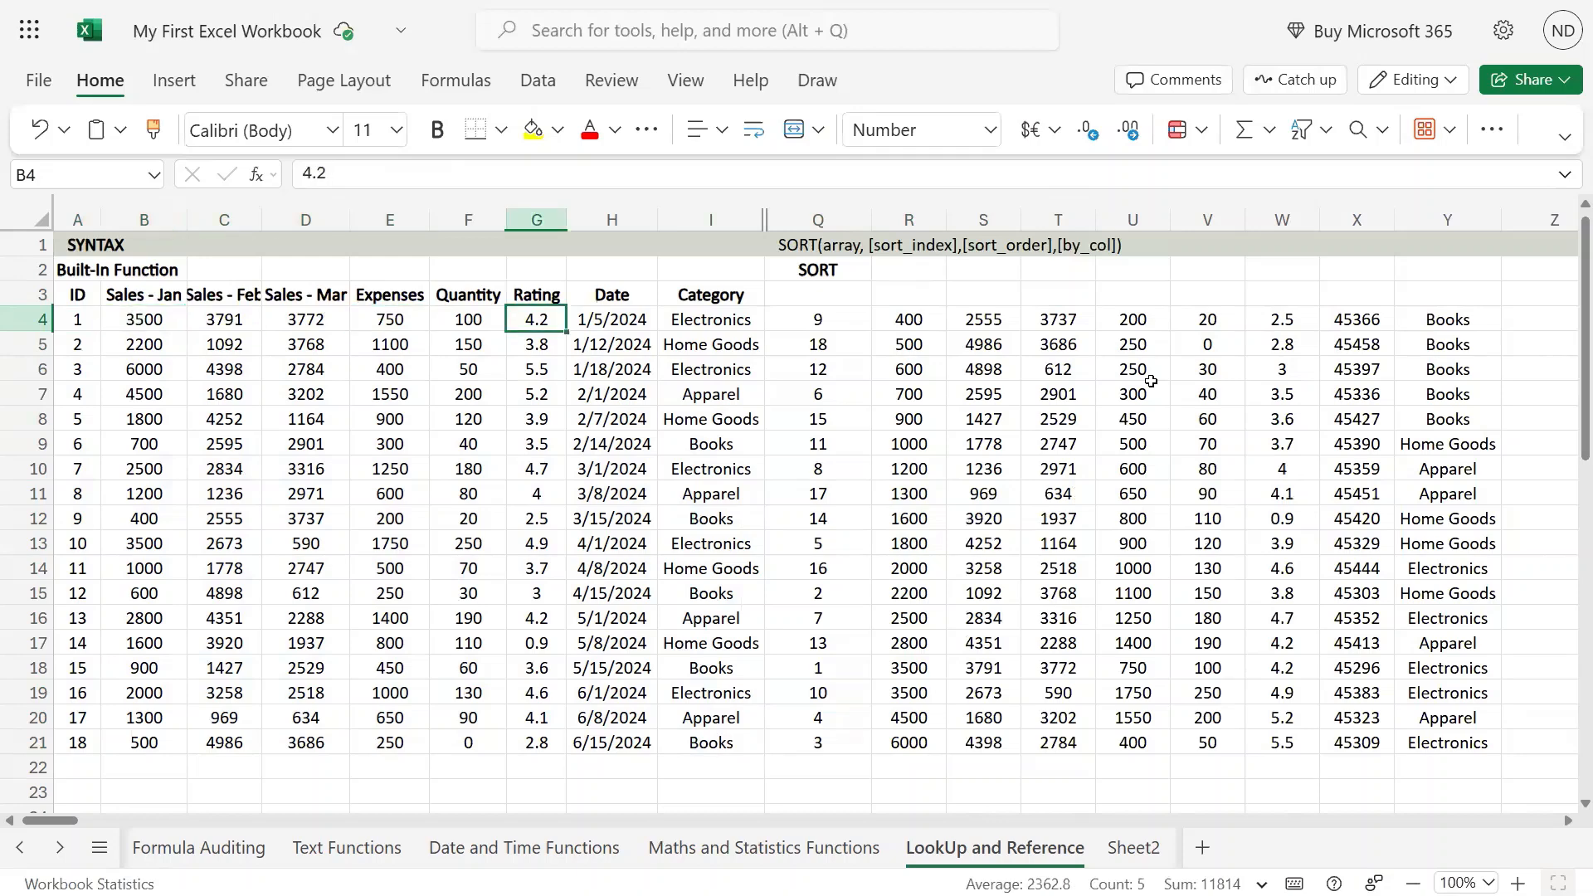
# Set the sort index in Q4 to 5, making =SORT(A4:I21,5), to sort by Expenses.
pyautogui.press('F2')
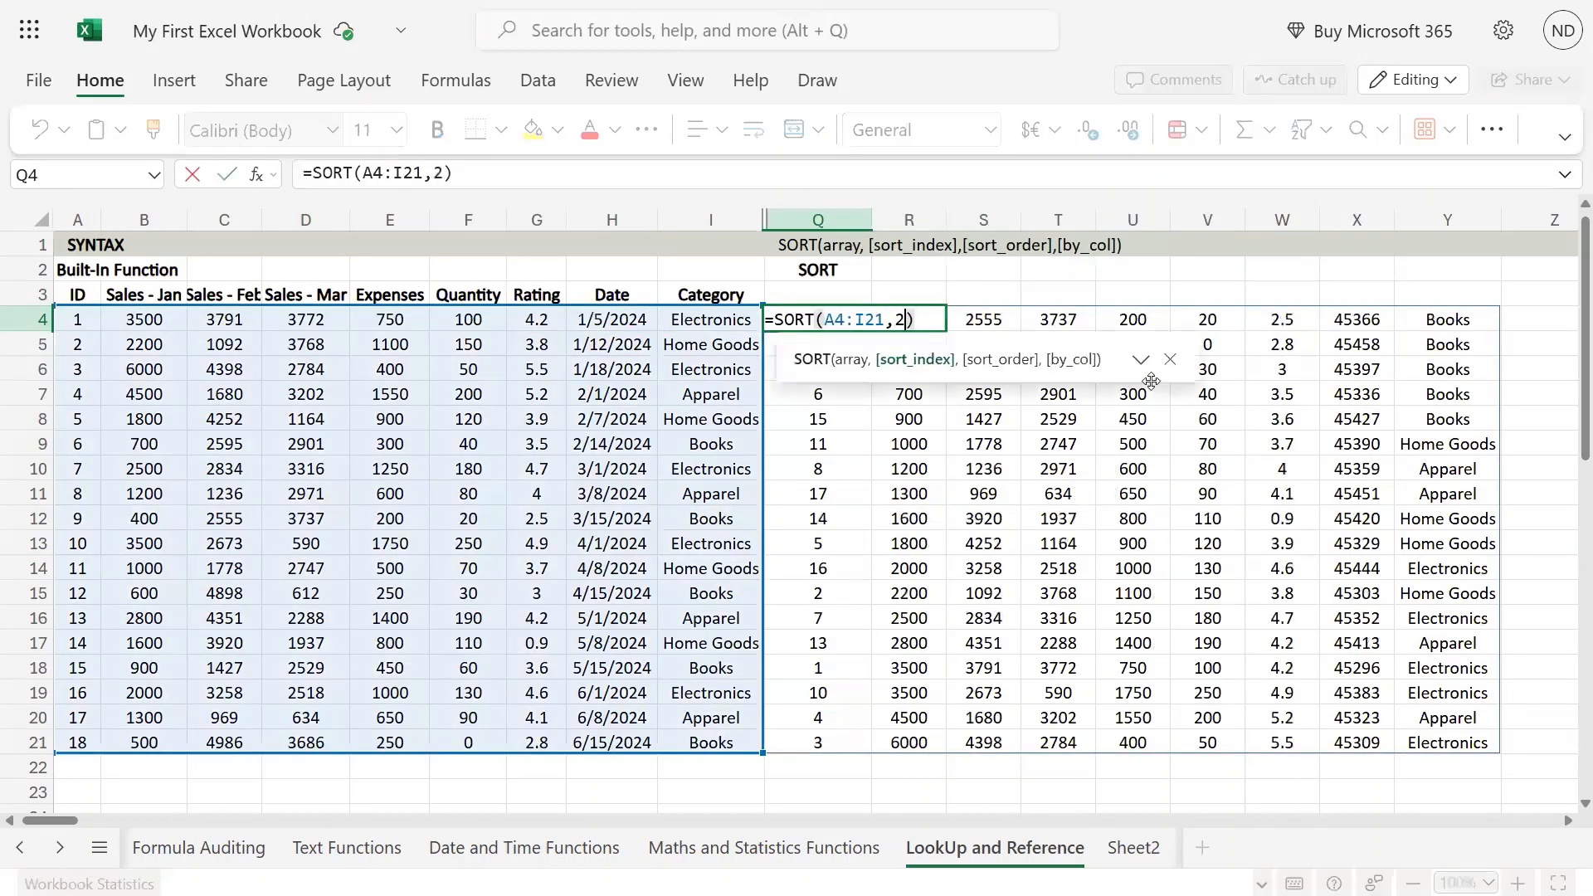
pyautogui.press('Delete')
pyautogui.press('BackSpace')
pyautogui.write('5)')
pyautogui.hotkey('ctrl', 'Return')
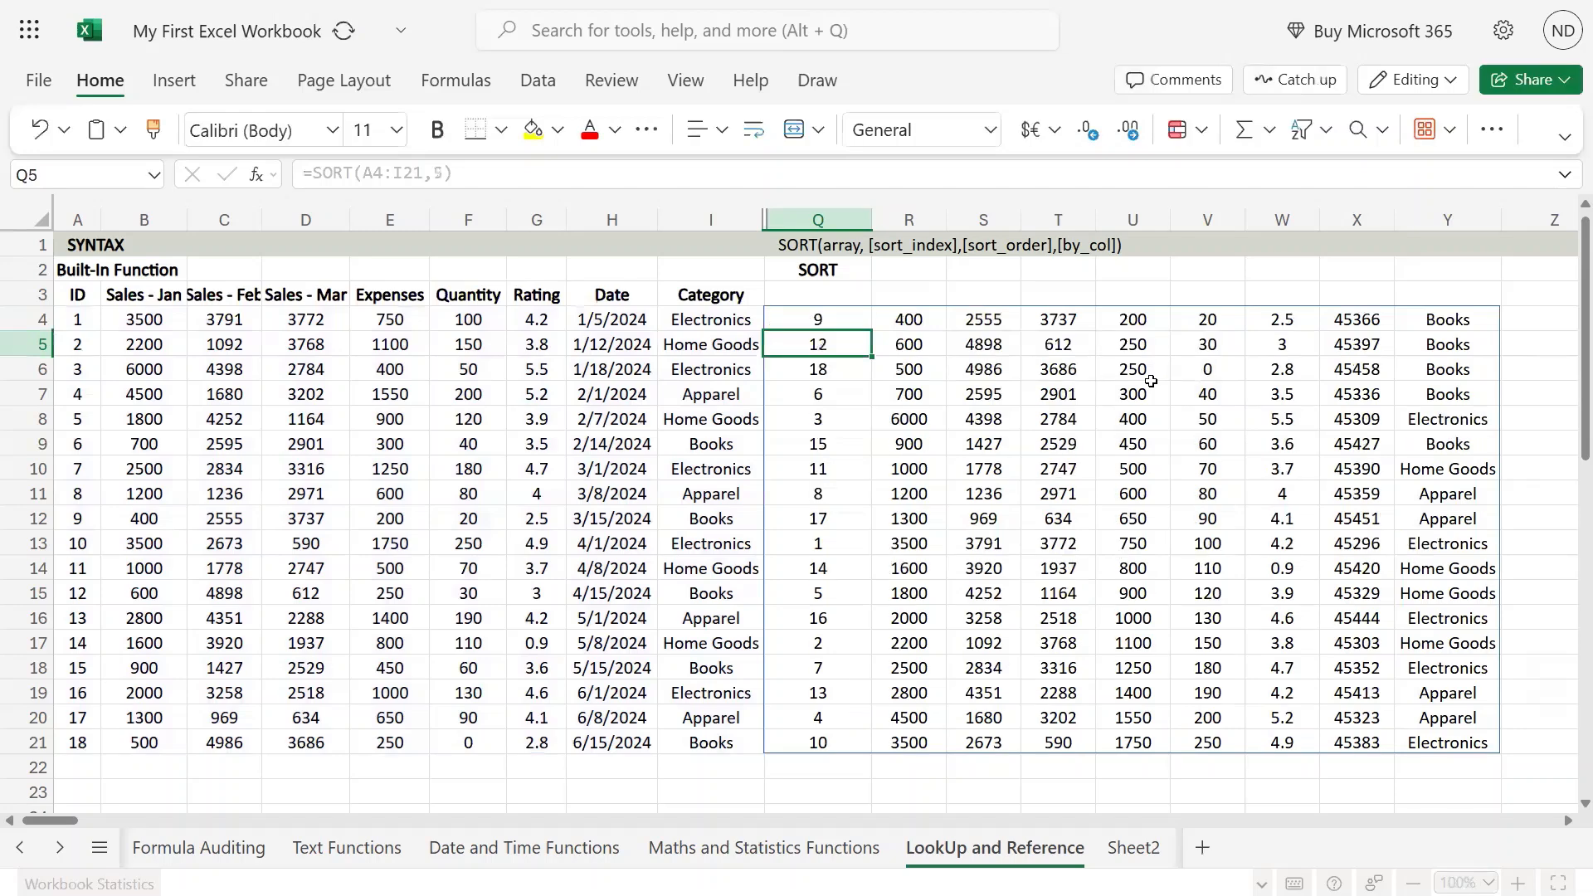
# Select the expenses in U4:U21 of the output to check their order after sorting by index 5.
pyautogui.press('Right')
pyautogui.press('Right')
pyautogui.press('Right')
pyautogui.press('Right')
pyautogui.hotkey('ctrl', 'shift', 'Down')
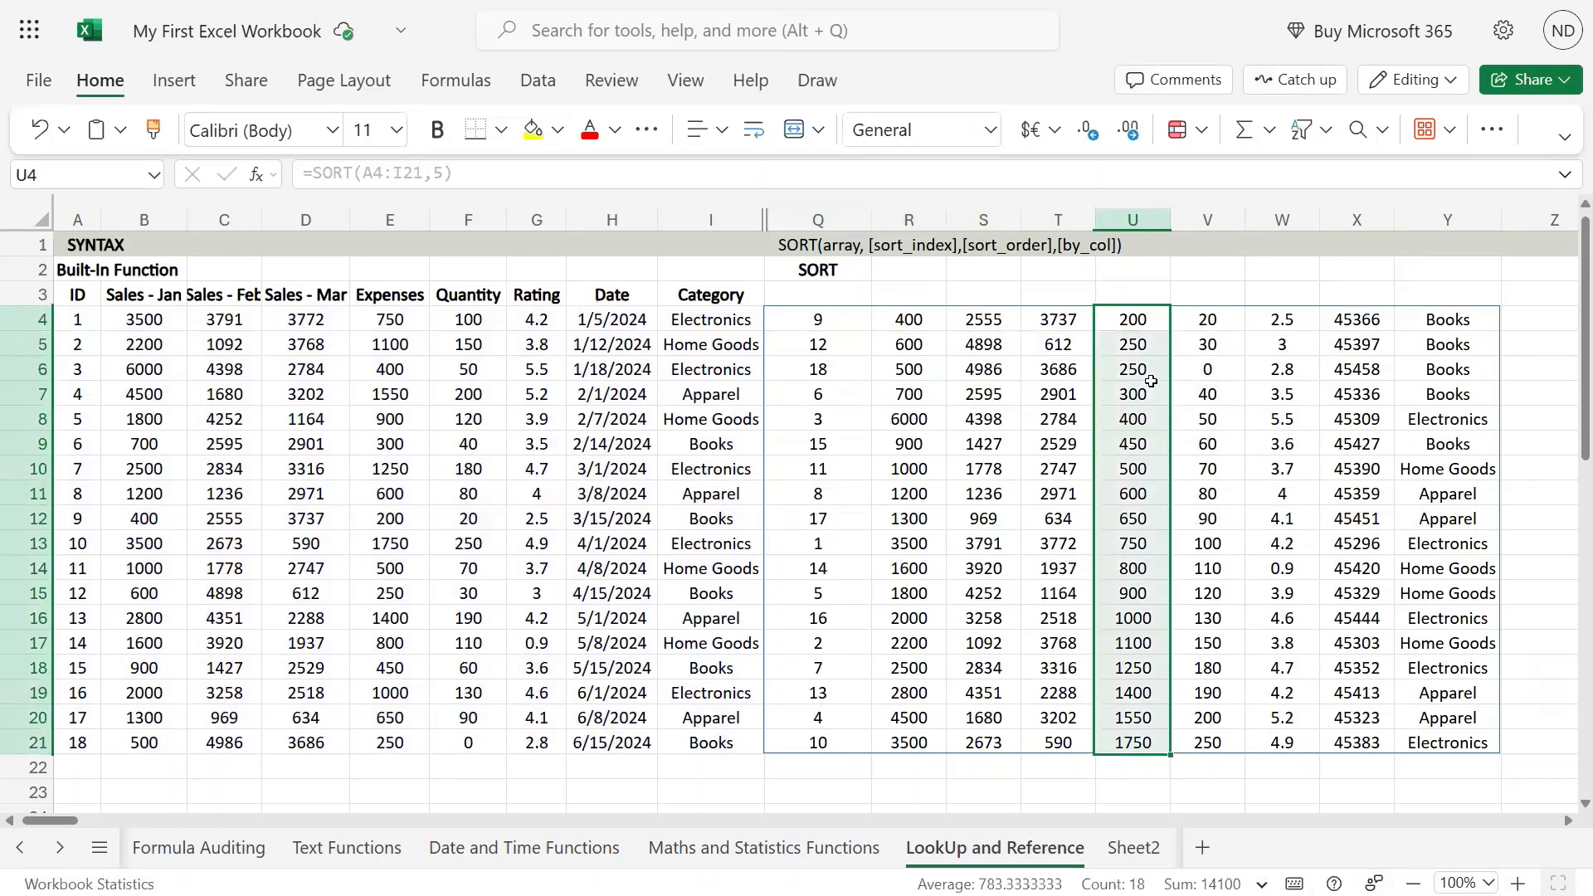
# Add the descending sort order -1 to the formula in Q4, making =SORT(A4:I21,5,-1).
pyautogui.press('Left')
pyautogui.press('Left')
pyautogui.press('Left')
pyautogui.press('Left')
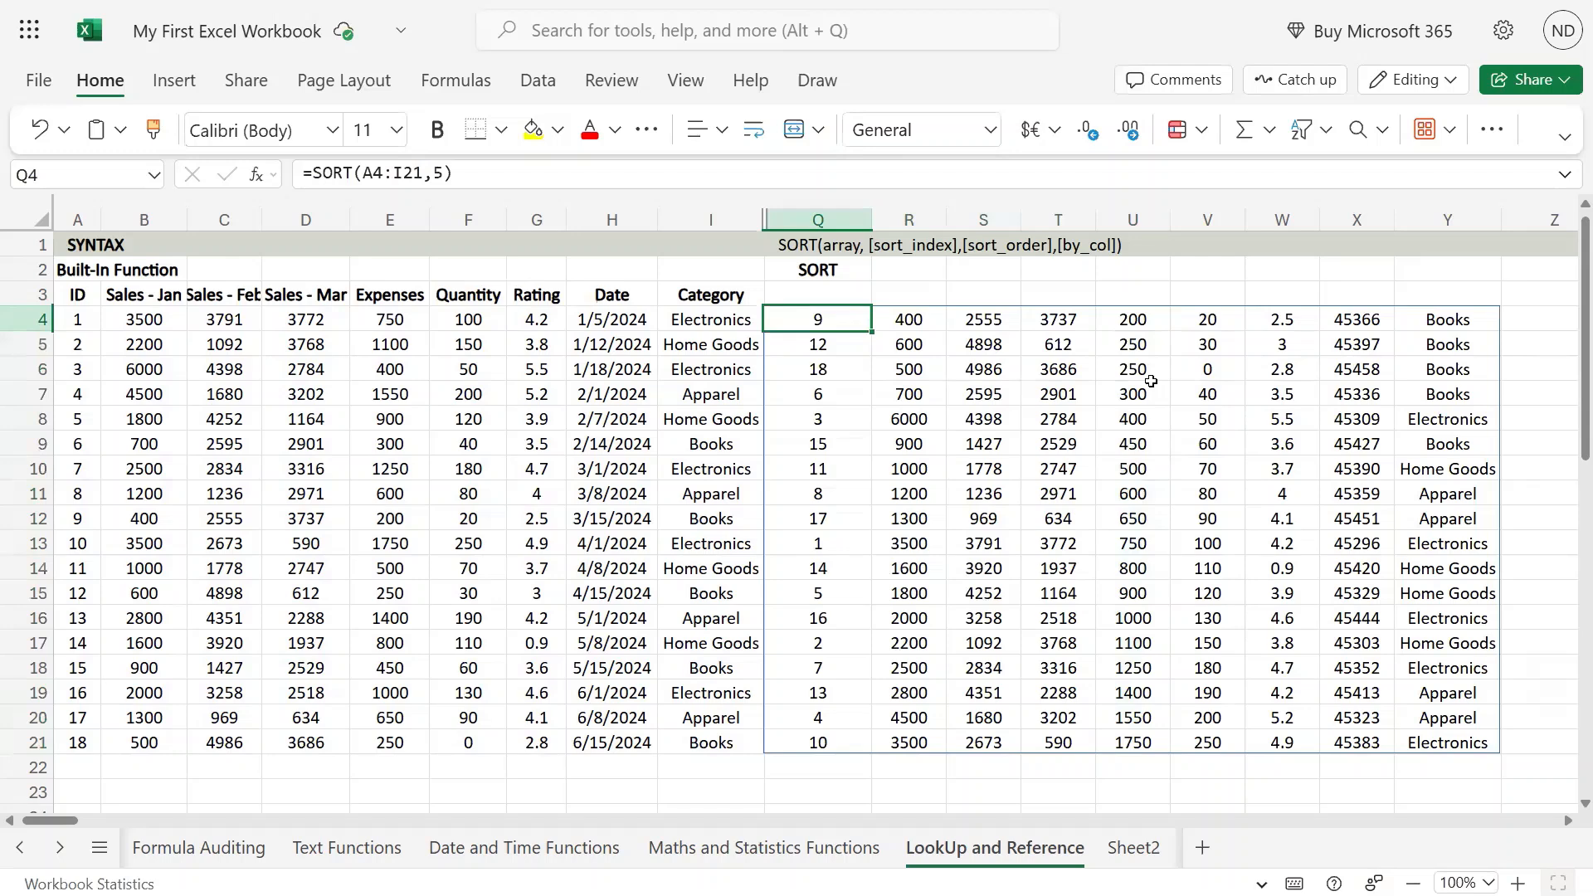
pyautogui.press('F2')
pyautogui.press('Left')
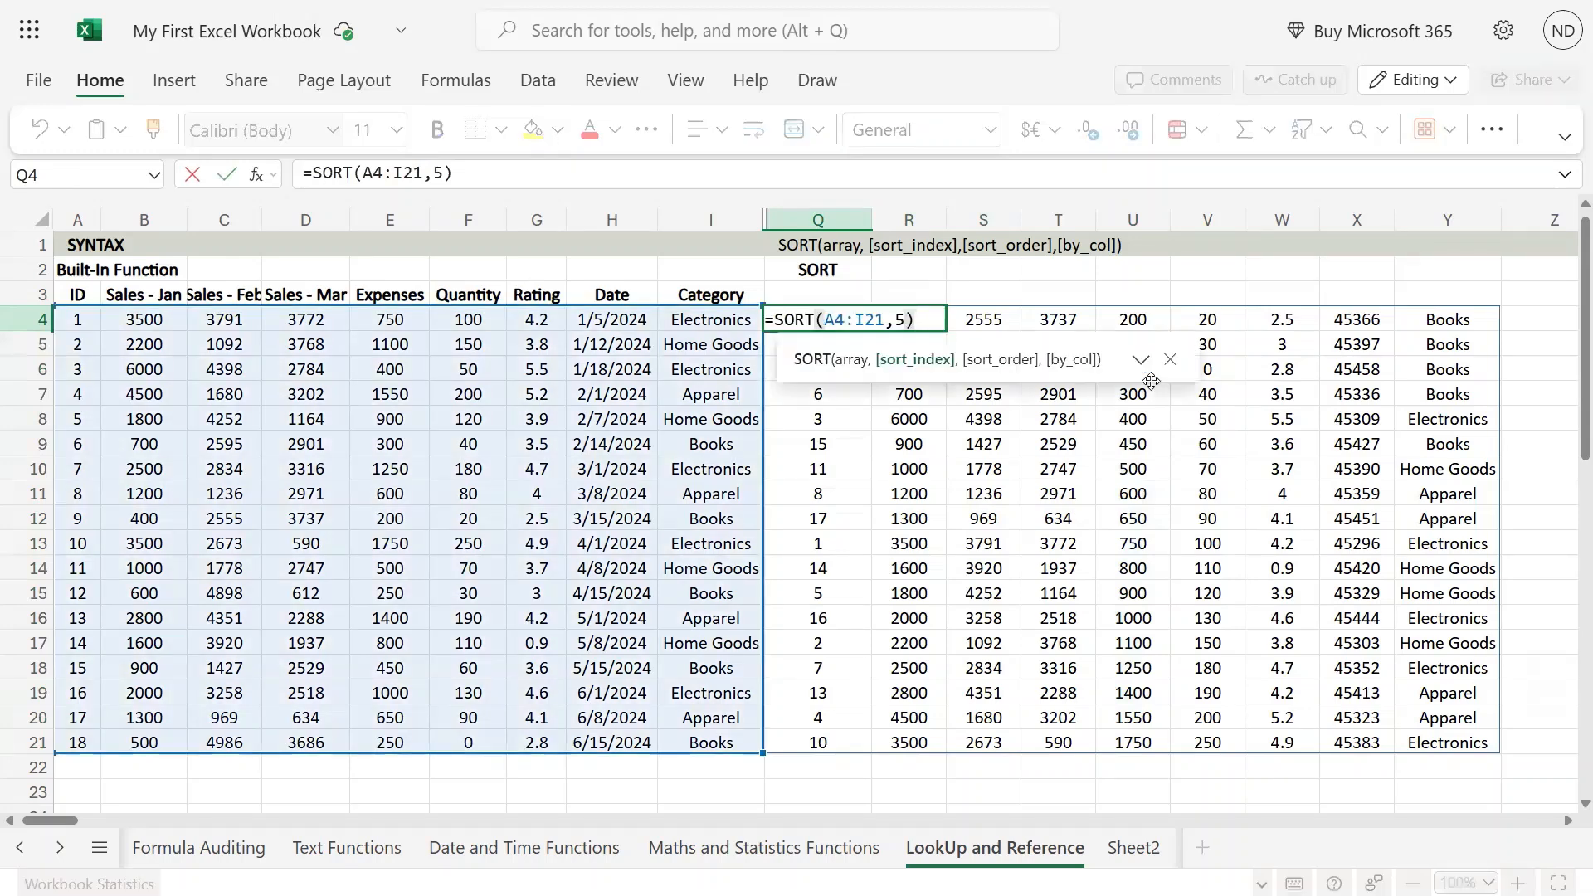
pyautogui.write(',-1')
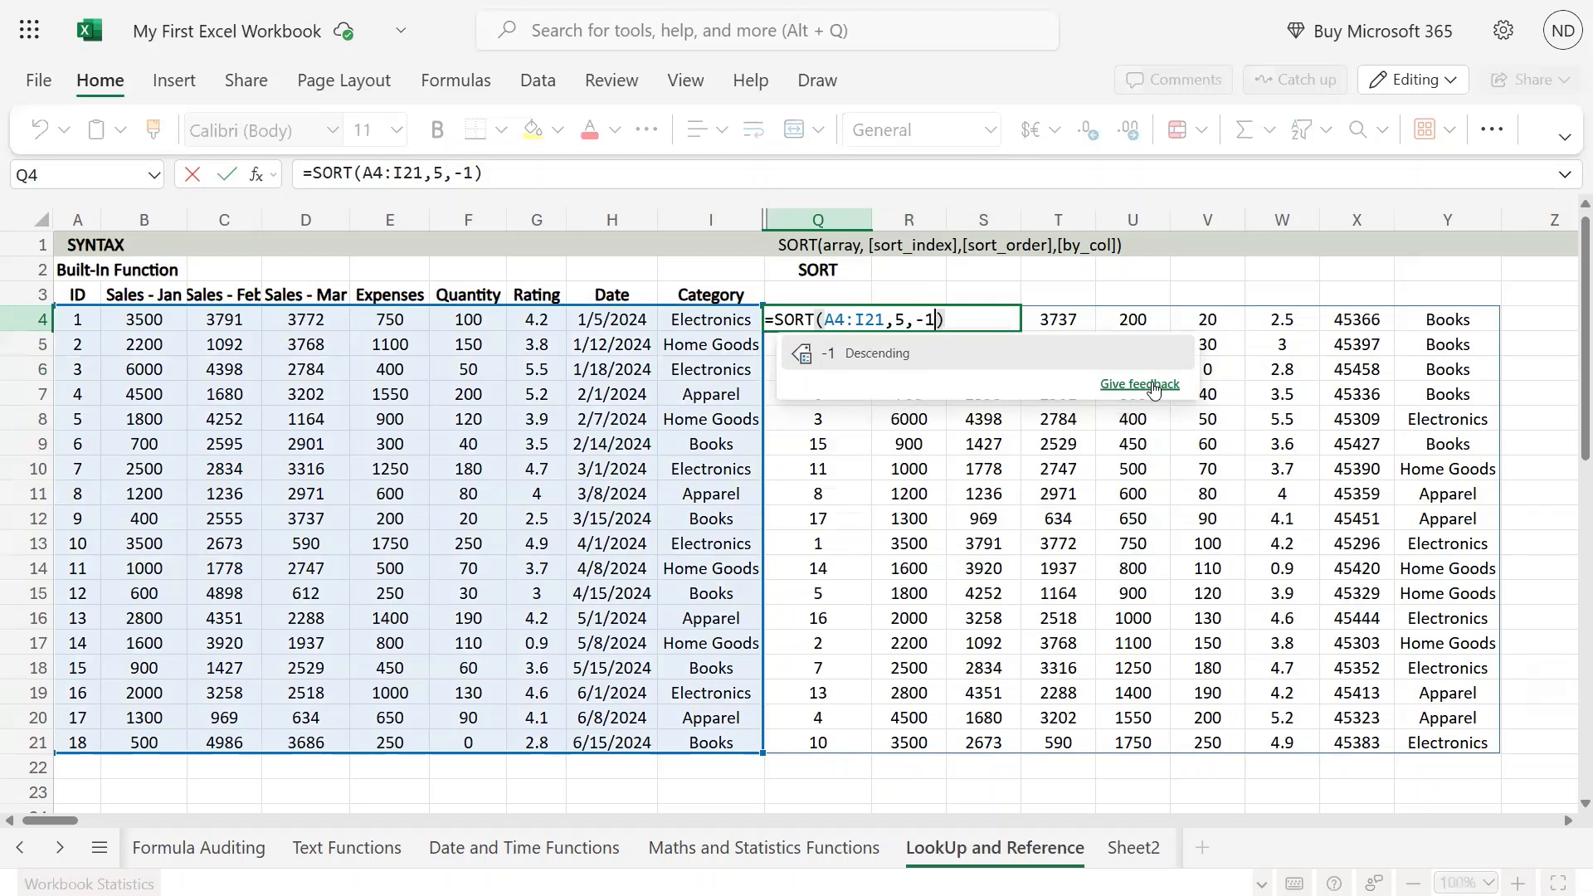
pyautogui.press('Tab')
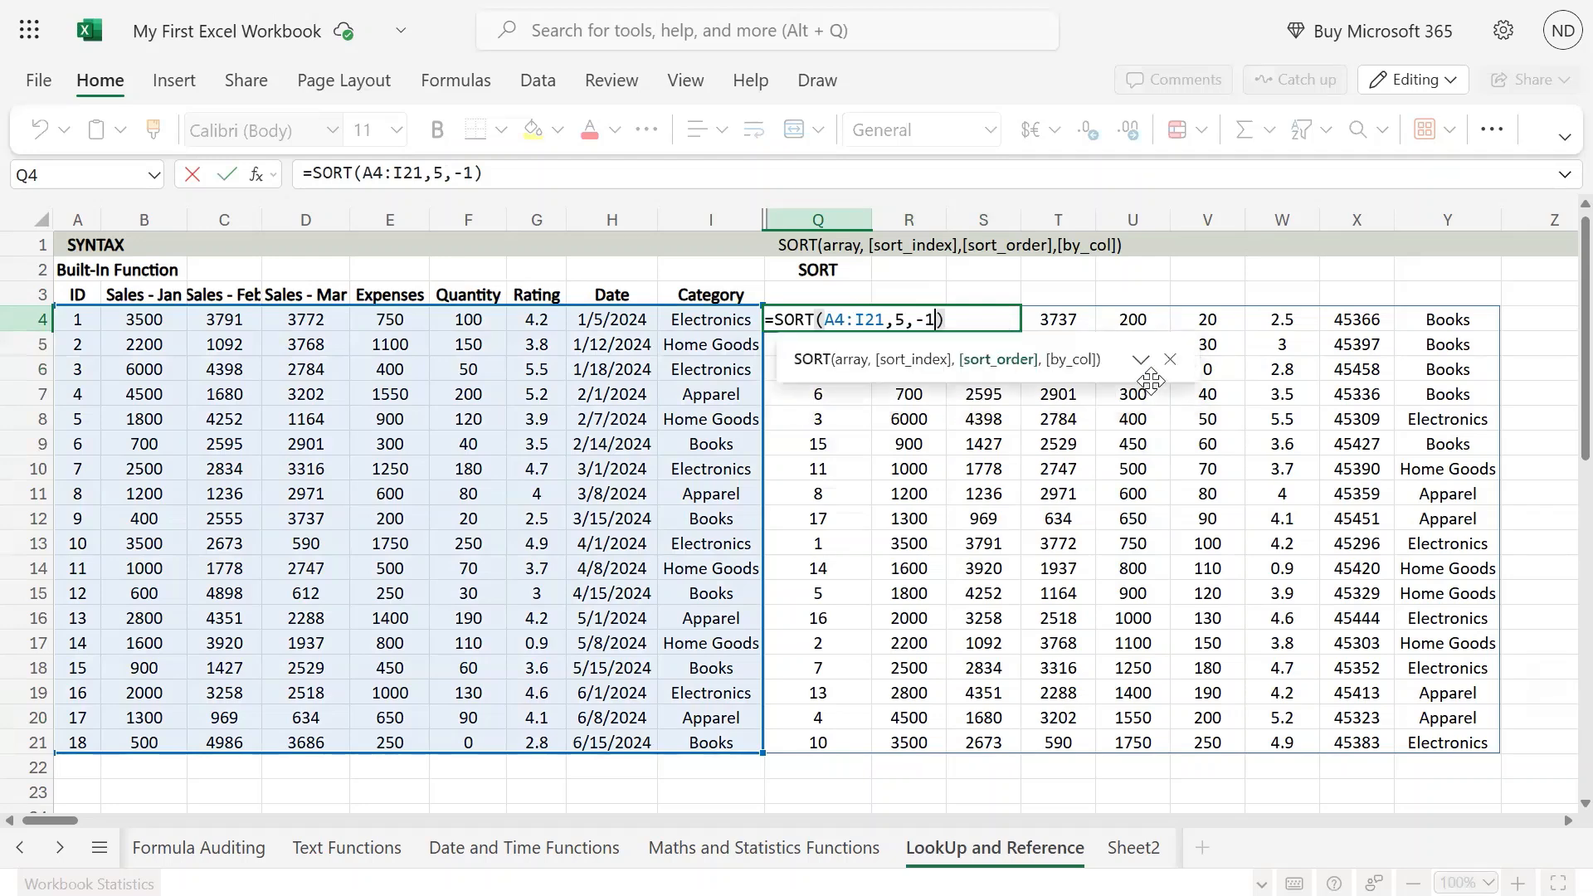
pyautogui.press('Return')
# Examine the descending order of the expenses by selecting U4:U21 in the sorted output.
pyautogui.press('Right')
pyautogui.press('Right')
pyautogui.press('Right')
pyautogui.press('Right')
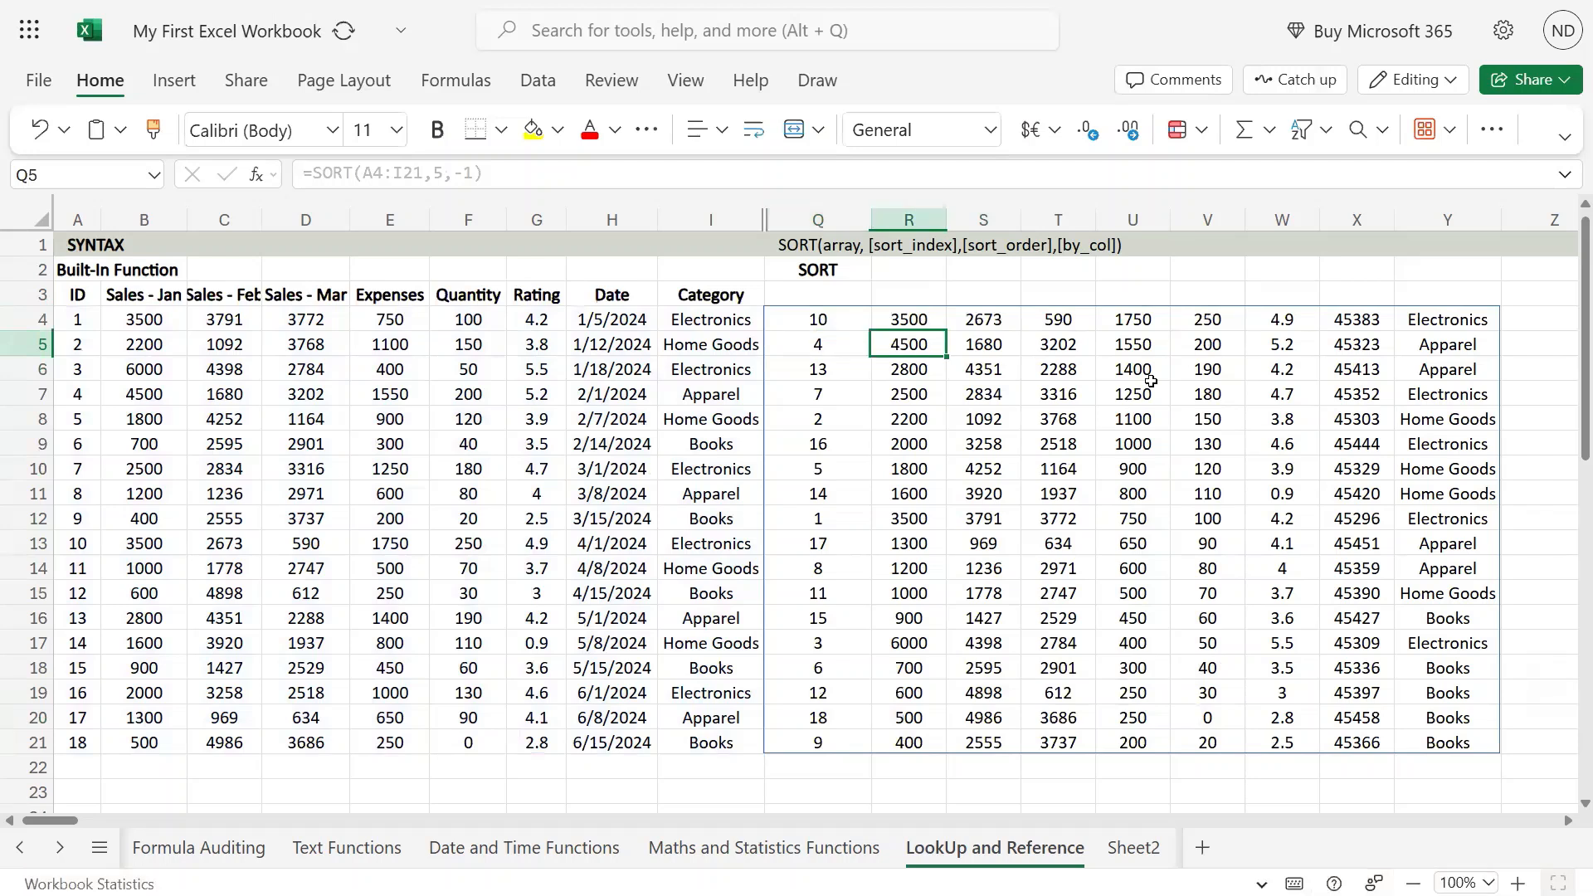
pyautogui.press('Up')
pyautogui.hotkey('shift', 'Down')
pyautogui.hotkey('shift', 'Down')
pyautogui.hotkey('shift', 'Down')
pyautogui.hotkey('shift', 'Down')
pyautogui.hotkey('shift', 'Down')
pyautogui.hotkey('shift', 'Down')
pyautogui.hotkey('shift', 'Down')
pyautogui.hotkey('shift', 'Down')
pyautogui.hotkey('shift', 'Down')
pyautogui.hotkey('shift', 'Down')
pyautogui.hotkey('shift', 'Down')
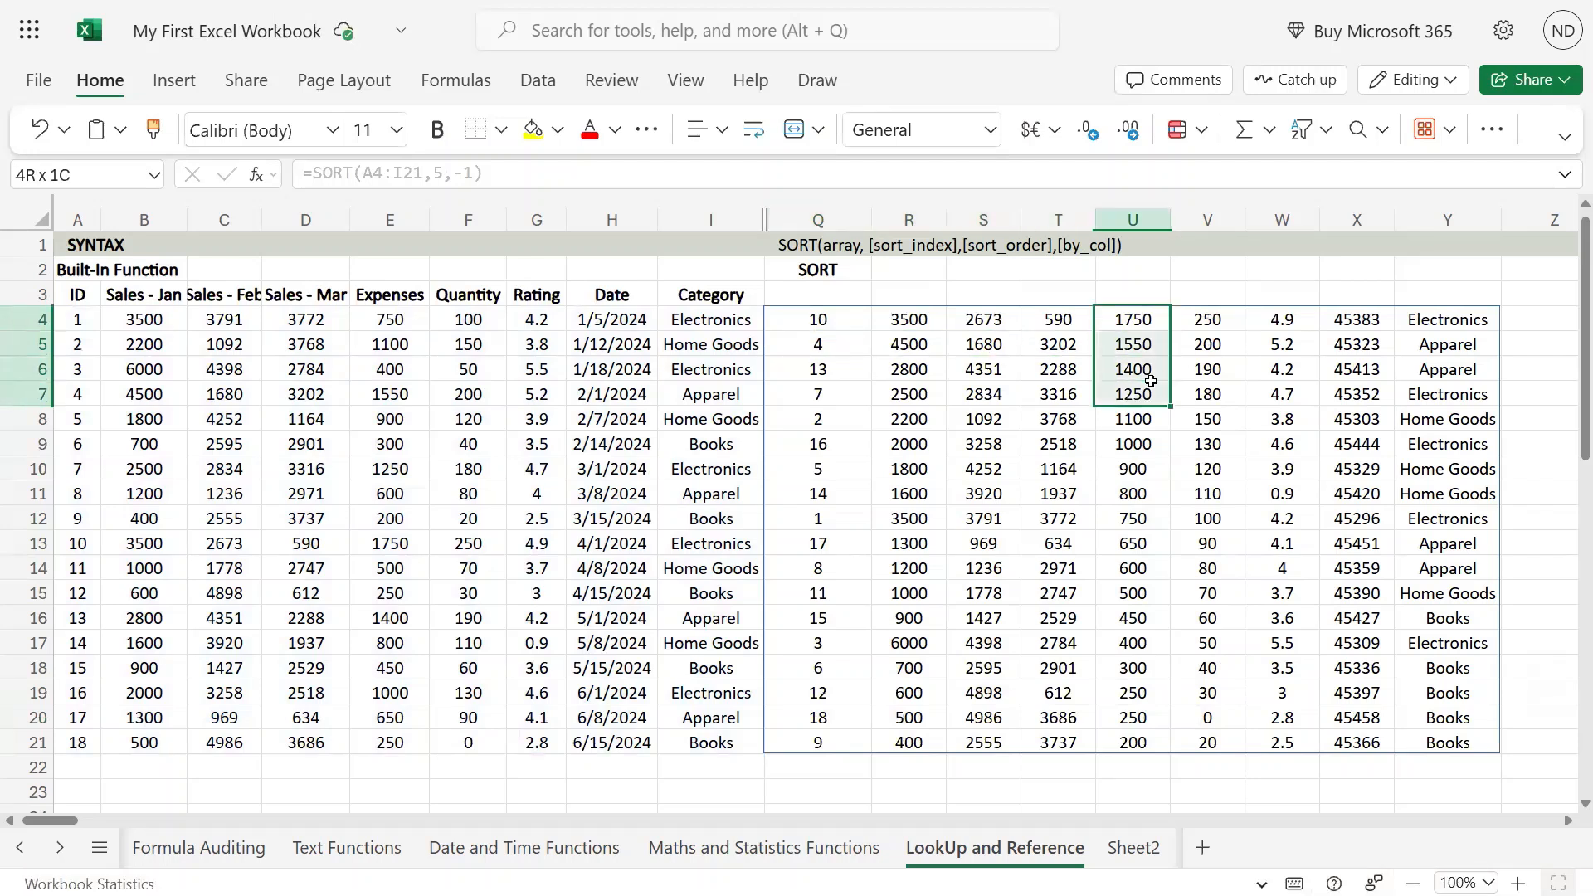
pyautogui.hotkey('shift', 'Down')
pyautogui.hotkey('shift', 'Down')
pyautogui.hotkey('shift', 'Down')
pyautogui.hotkey('shift', 'Down')
pyautogui.hotkey('shift', 'Down')
pyautogui.hotkey('shift', 'Down')
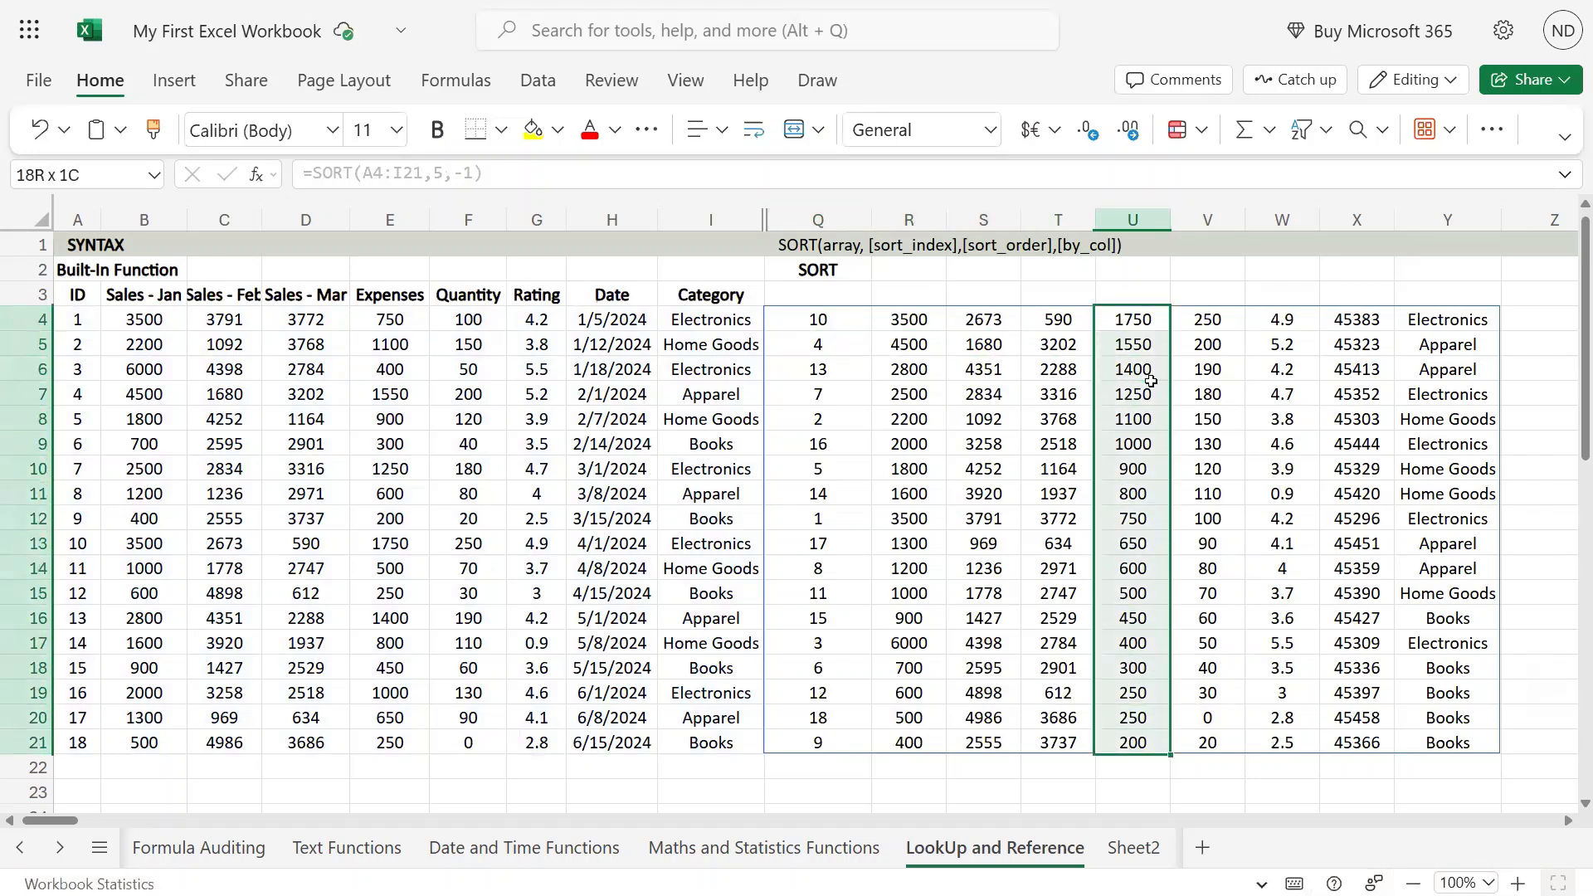
# Change the sort order in Q4 to 1 for ascending, making =SORT(A4:I21,5,1).
pyautogui.press('Up')
pyautogui.press('Down')
pyautogui.press('Left')
pyautogui.press('Left')
pyautogui.press('Left')
pyautogui.press('Left')
pyautogui.press('F2')
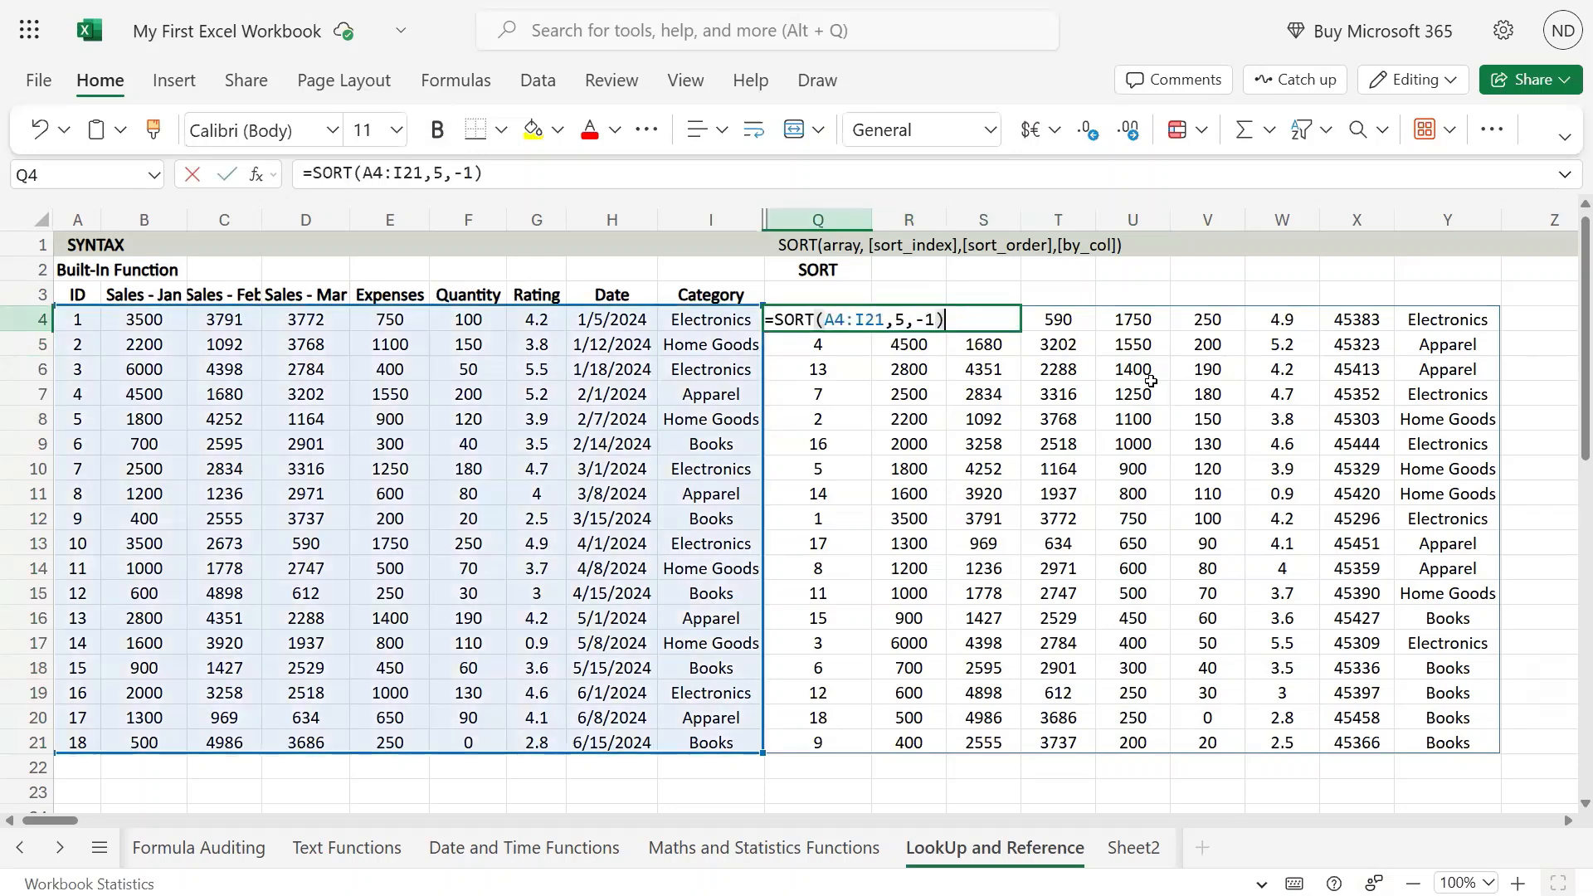
pyautogui.press('Left')
pyautogui.press('BackSpace')
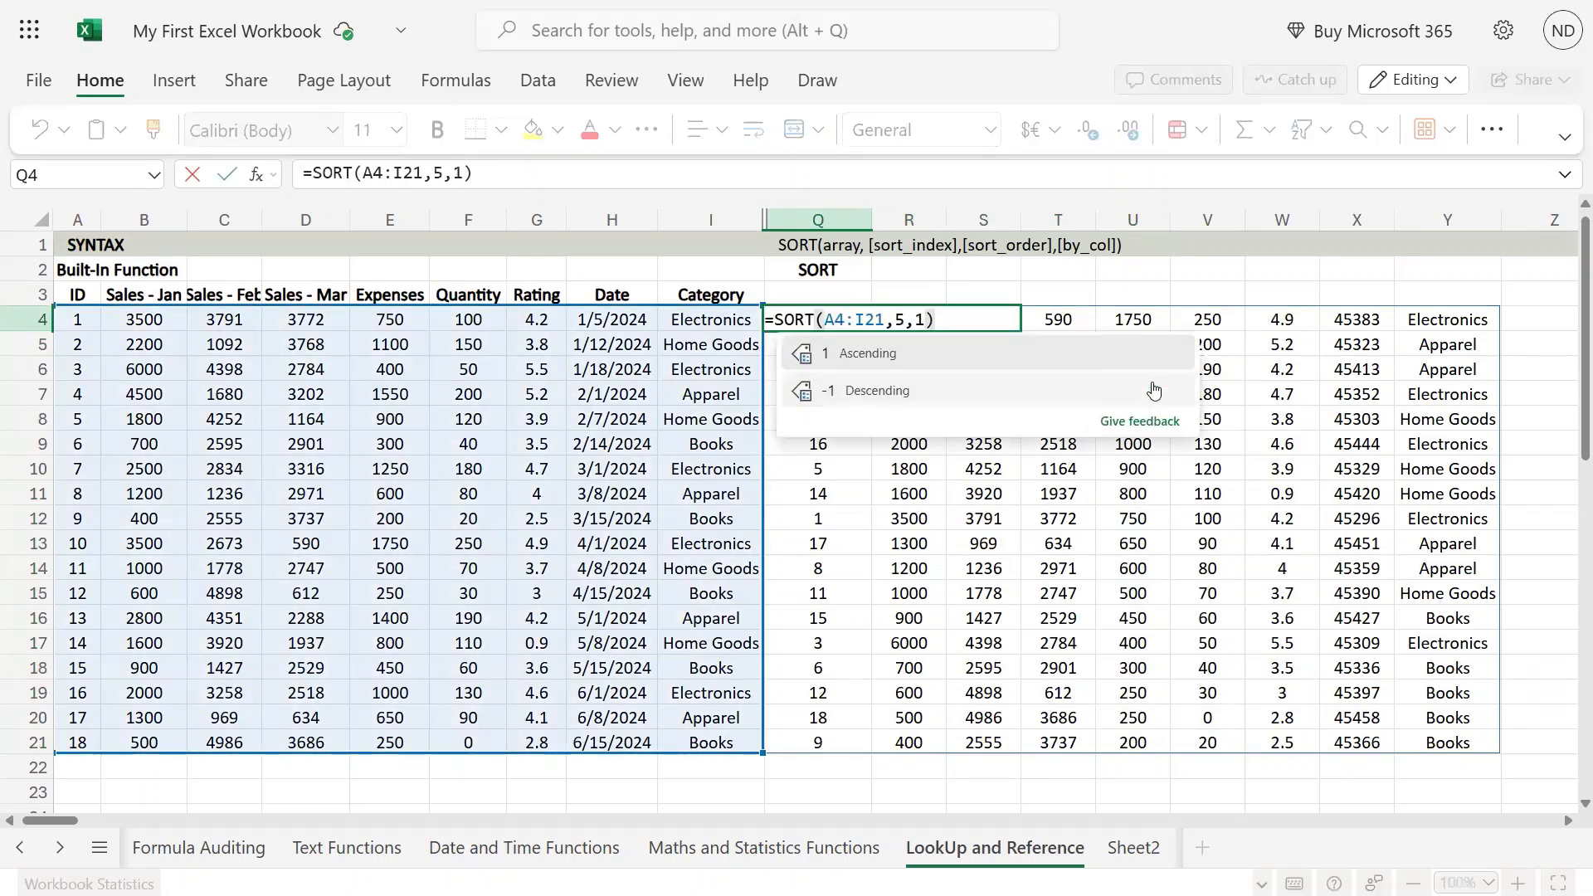
pyautogui.press('Return')
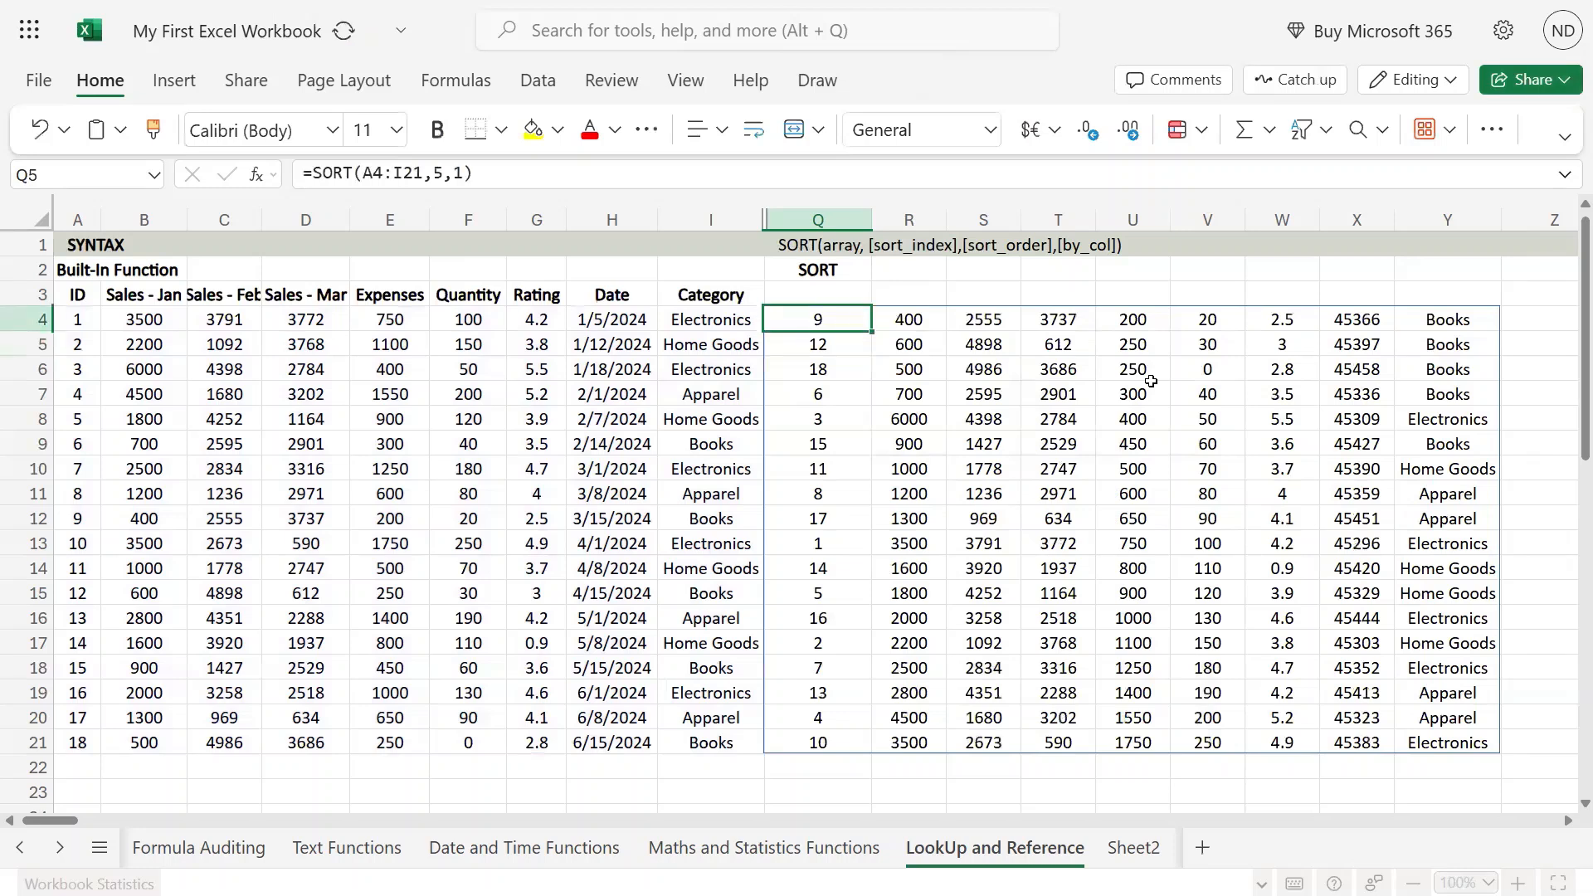
# Examine the ascending order of the expenses in U4:U21 of the sorted output.
pyautogui.press('Right')
pyautogui.press('Right')
pyautogui.press('Right')
pyautogui.press('Right')
pyautogui.press('Right')
pyautogui.press('Left')
pyautogui.hotkey('ctrl', 'space')
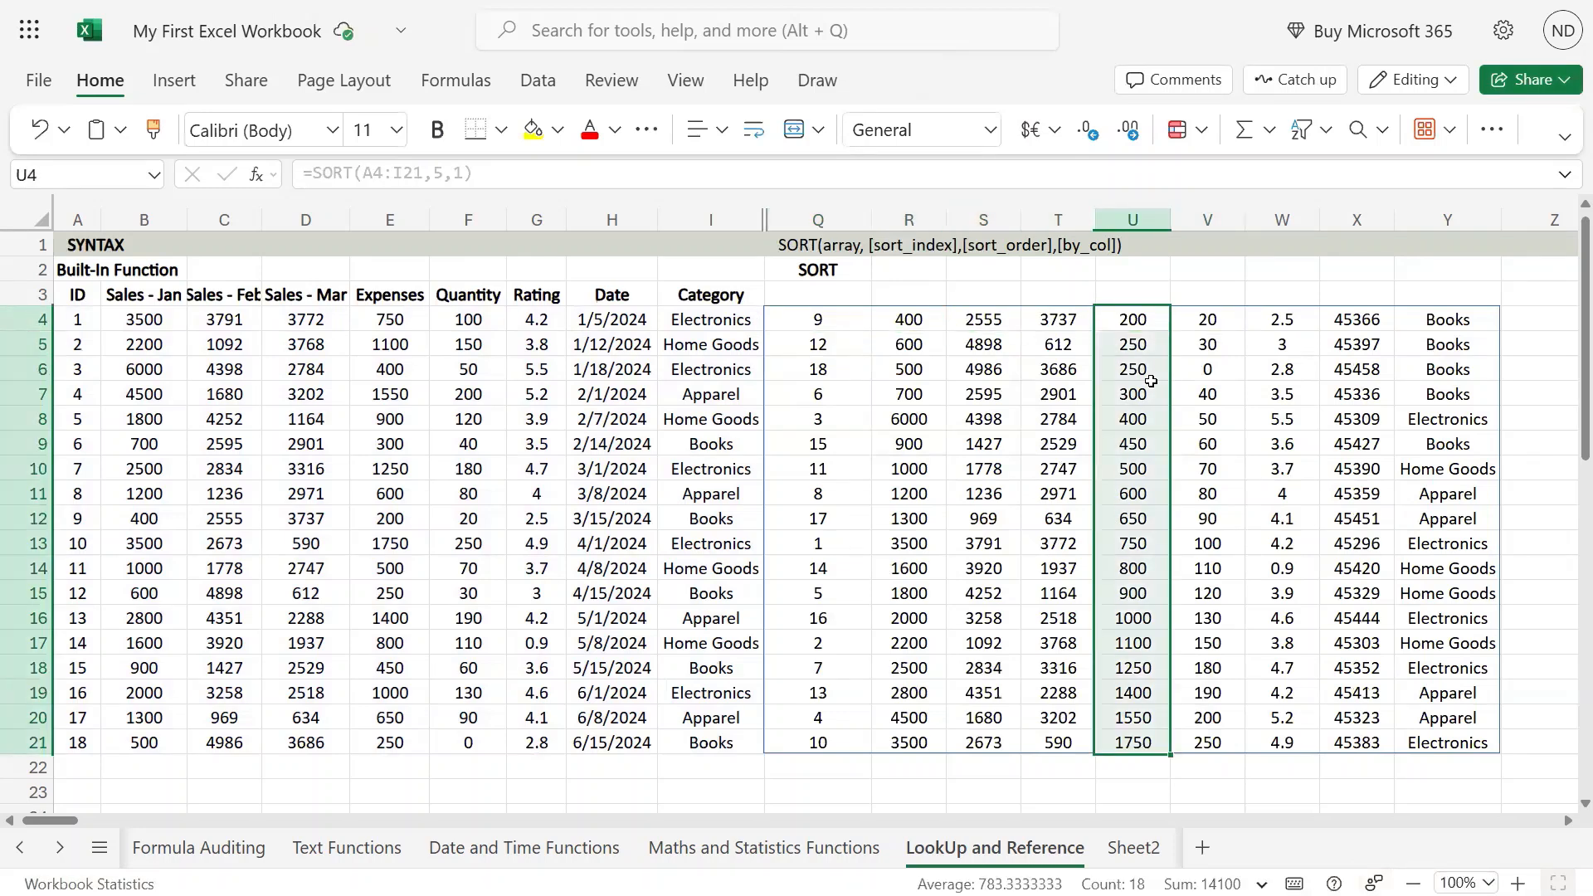
pyautogui.press('Left')
pyautogui.press('Left')
pyautogui.press('Left')
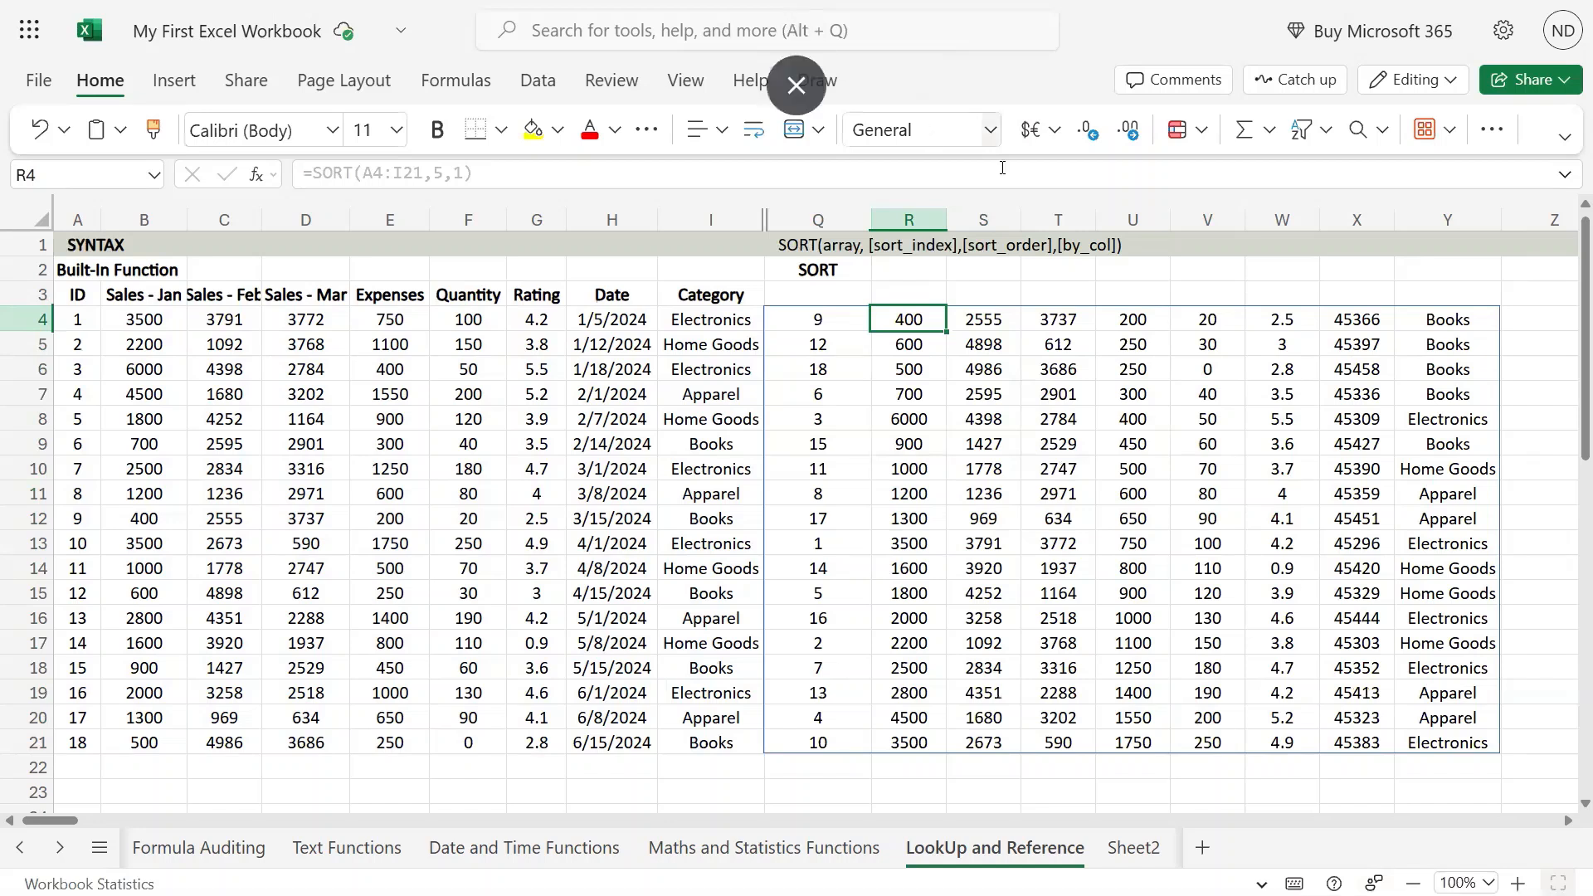
# View the Custom Sort options for the source table A3:I21 with its headers, without applying a sort.
pyautogui.click(537, 81)
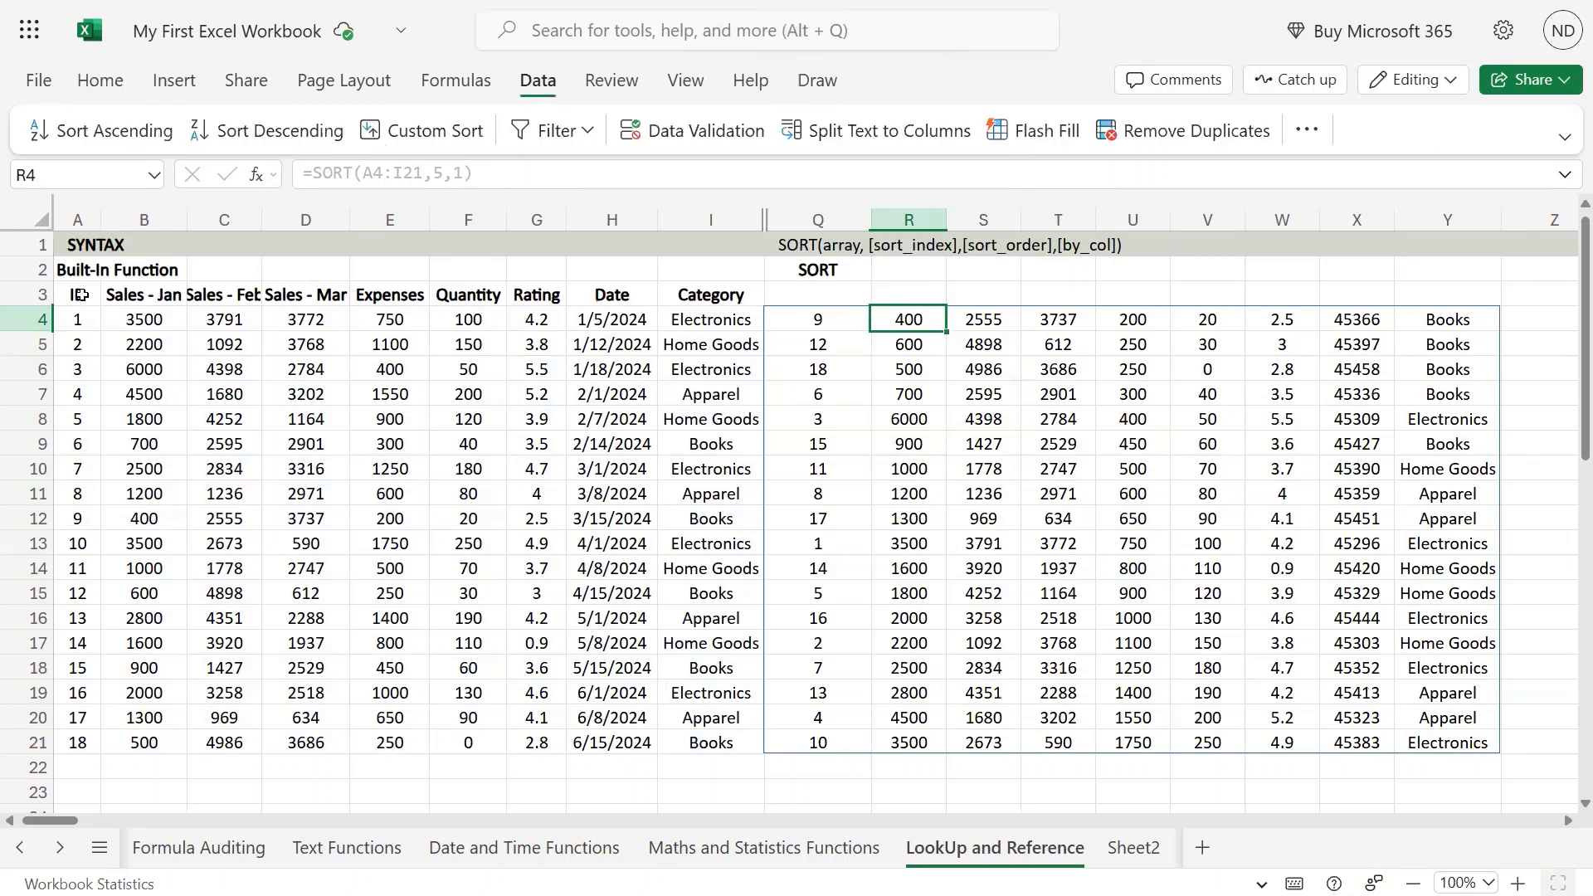
pyautogui.moveTo(79, 296); pyautogui.dragTo(677, 742)
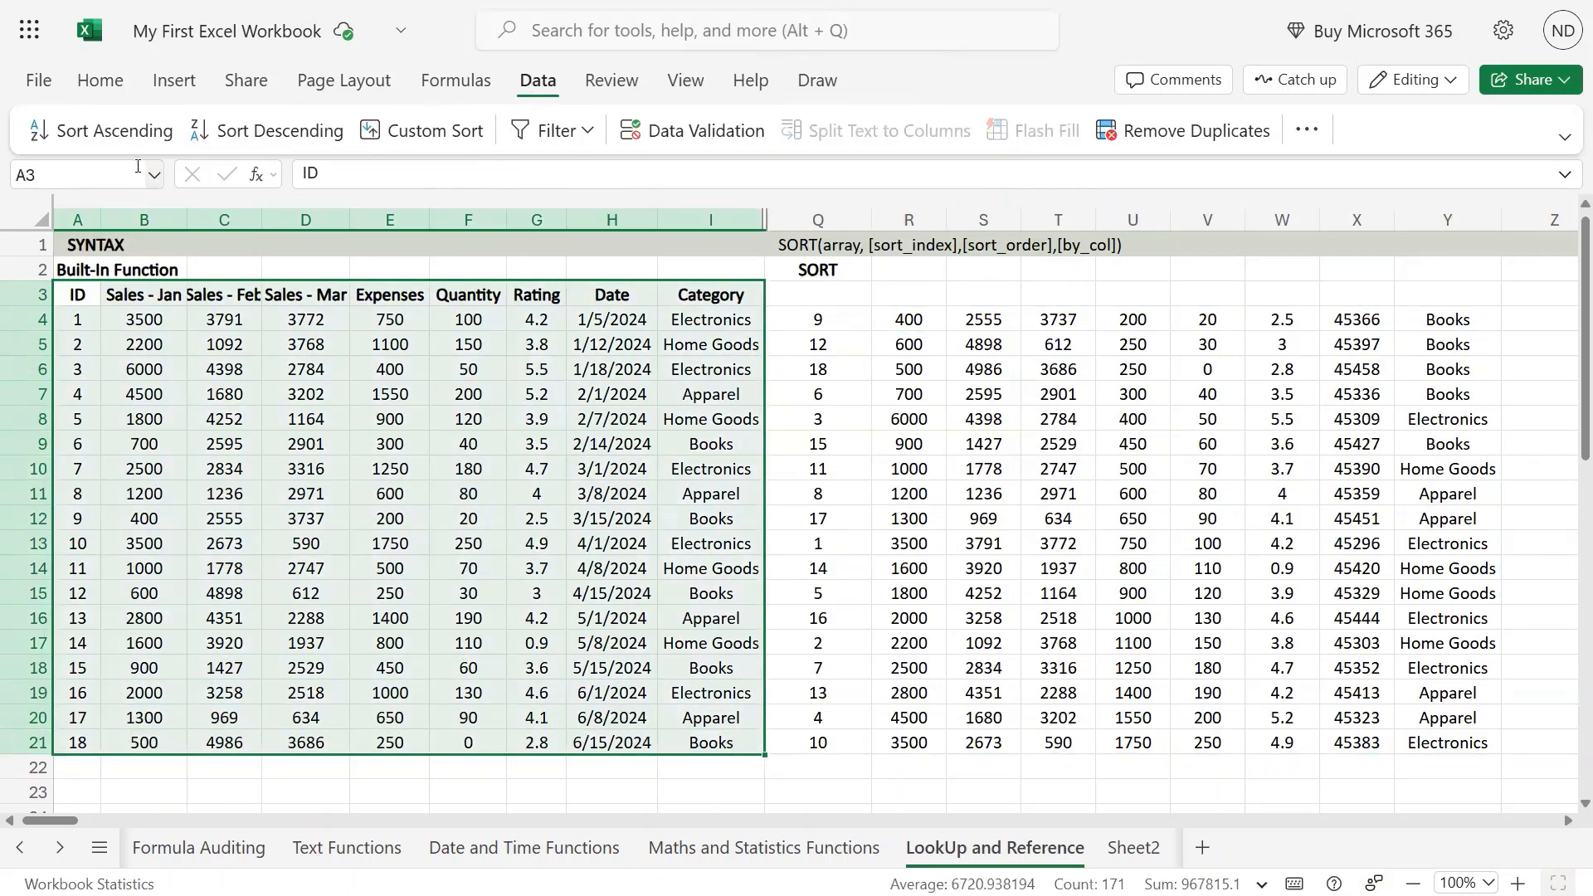
pyautogui.click(427, 133)
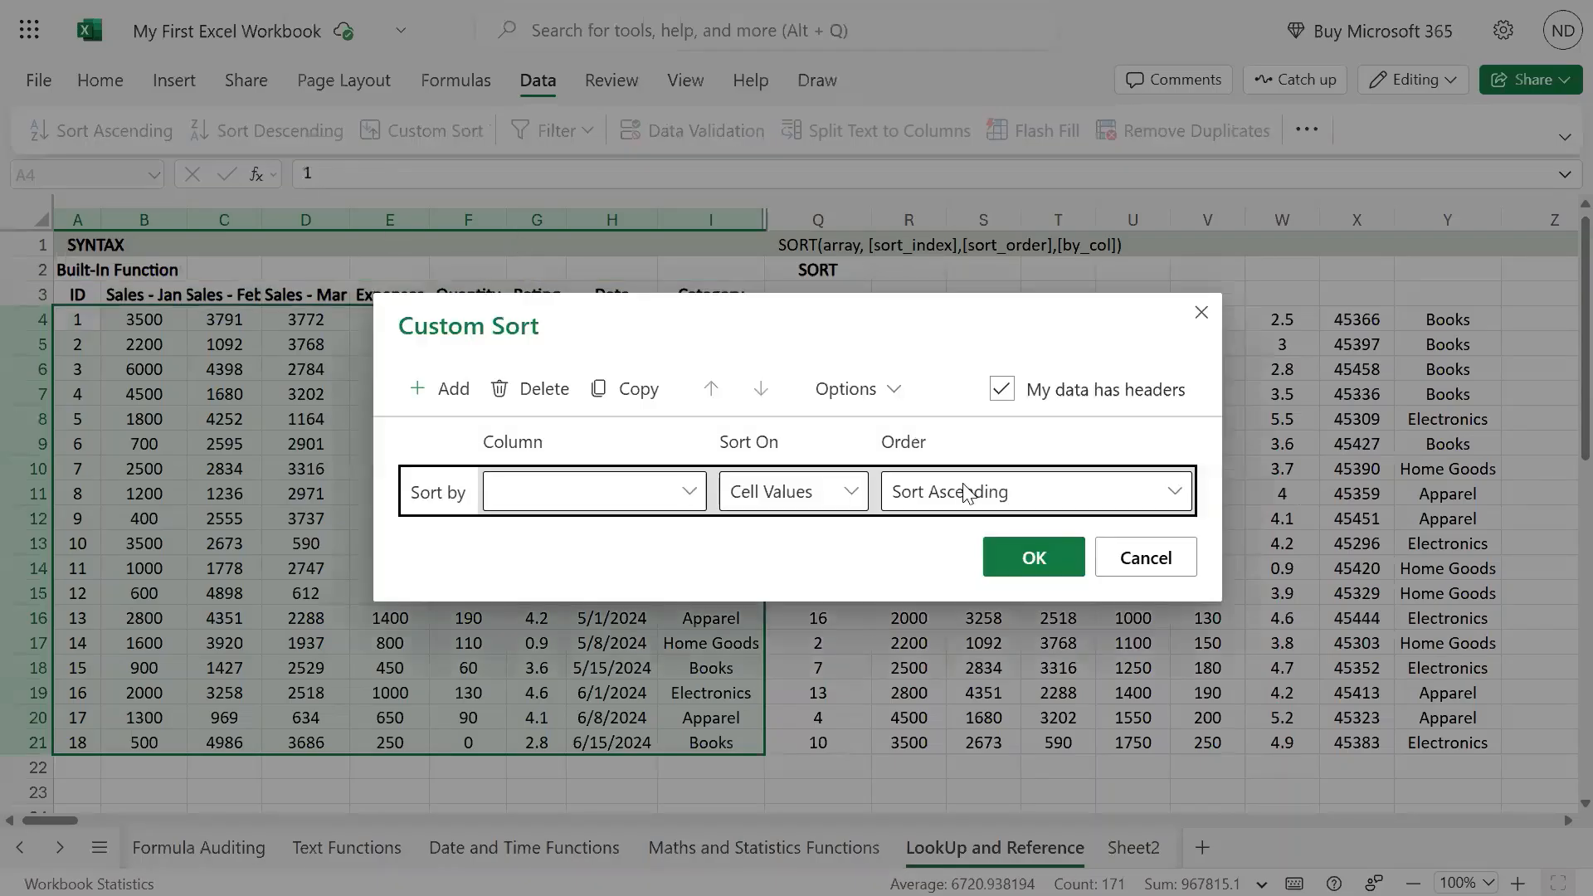
pyautogui.click(1149, 564)
# Examine the SORT formula in Q4 and its referenced source range A4:I21 without changing it.
pyautogui.click(821, 321)
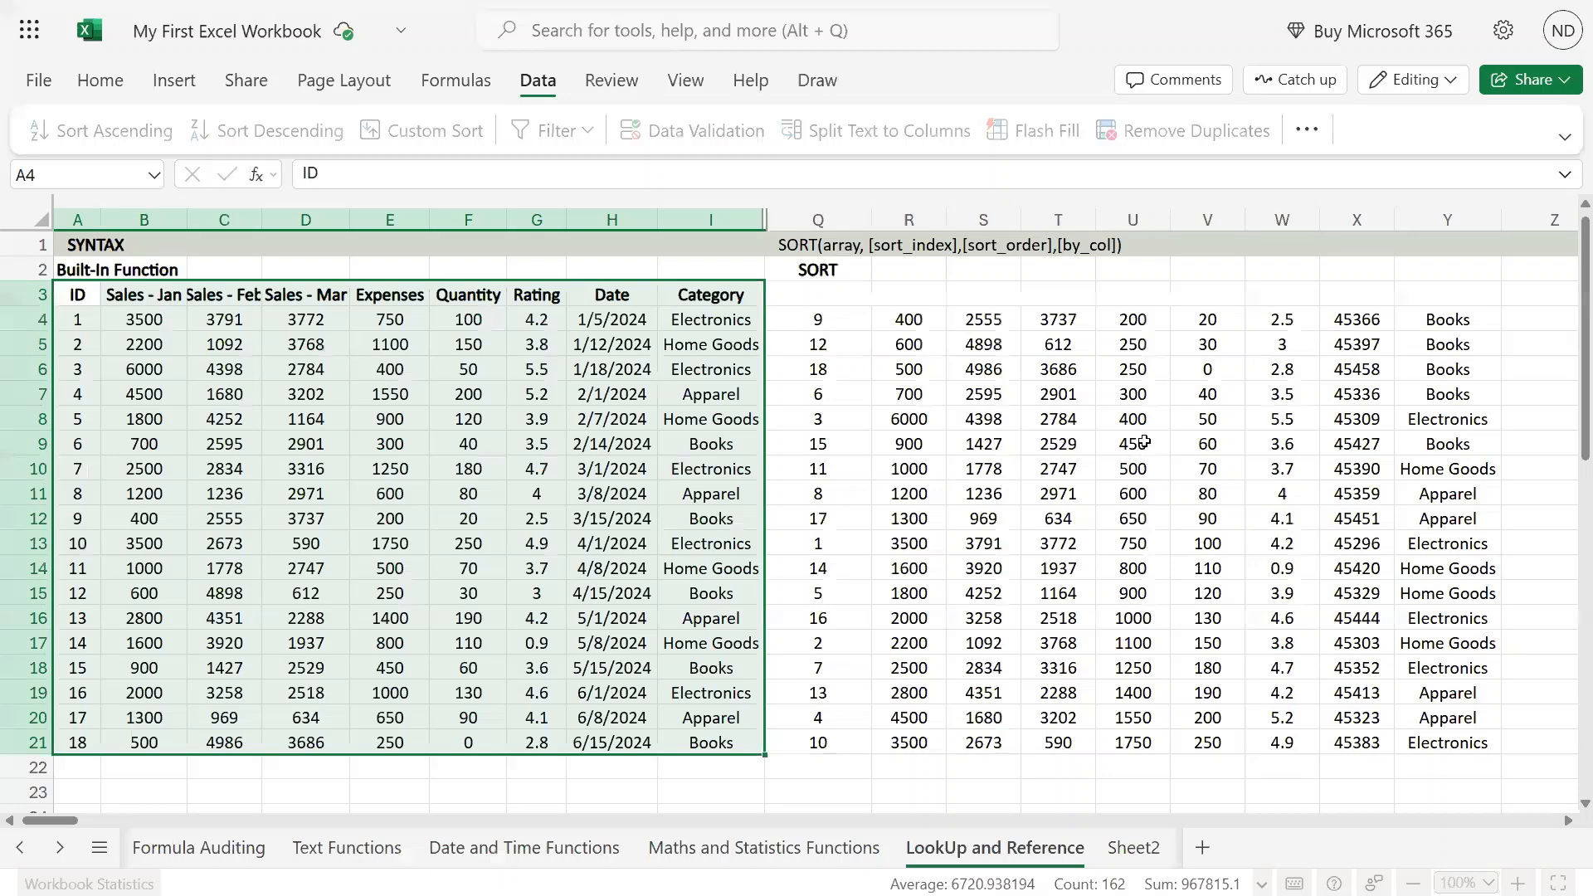
pyautogui.press('F2')
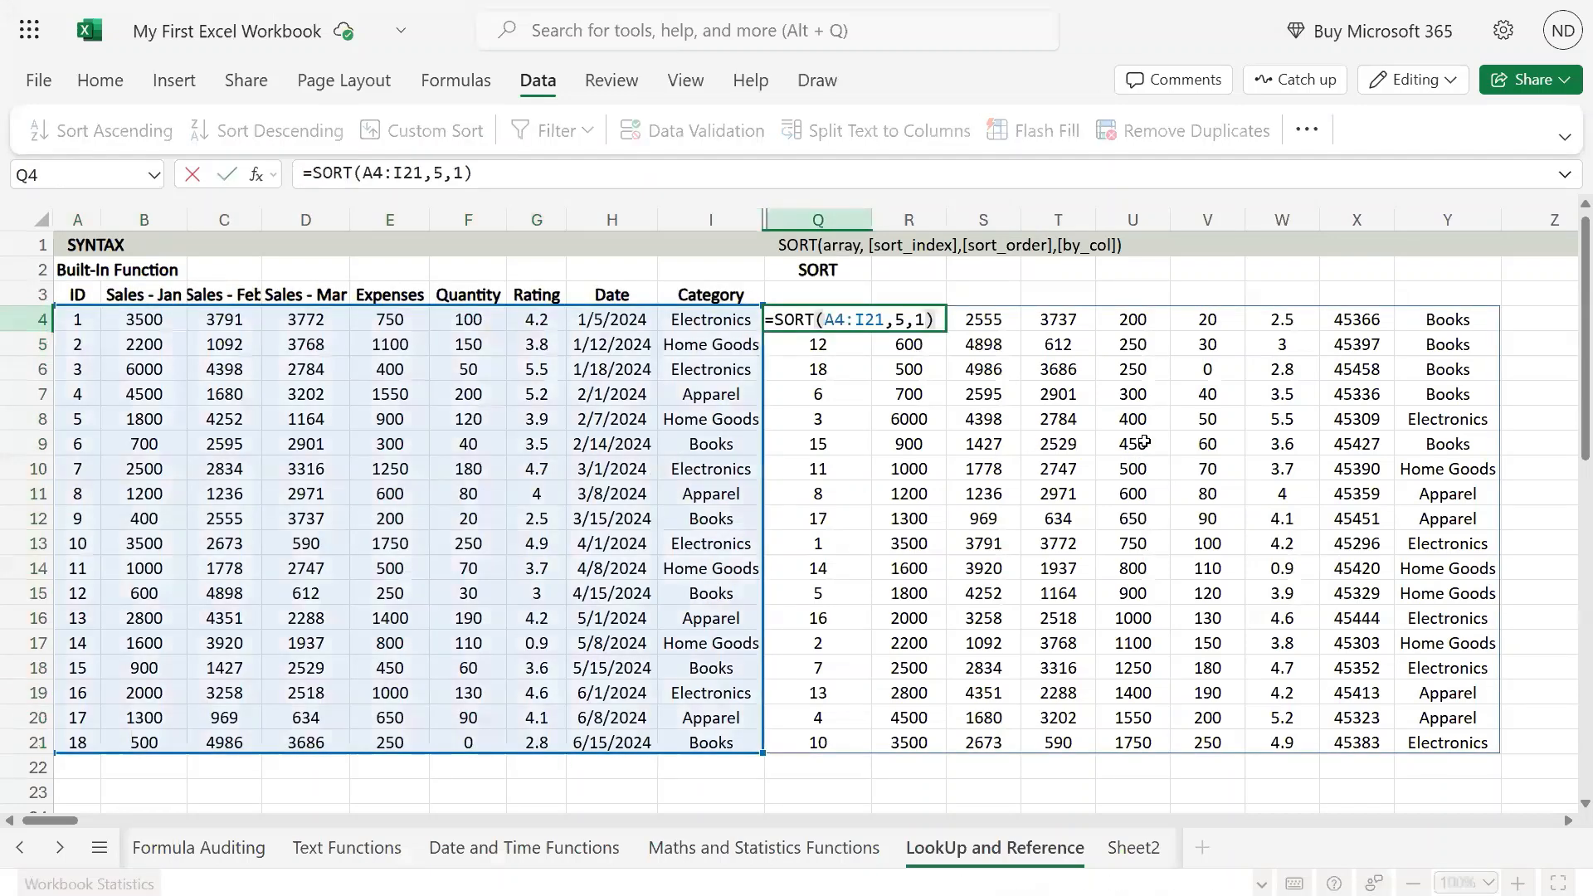
pyautogui.press('Escape')
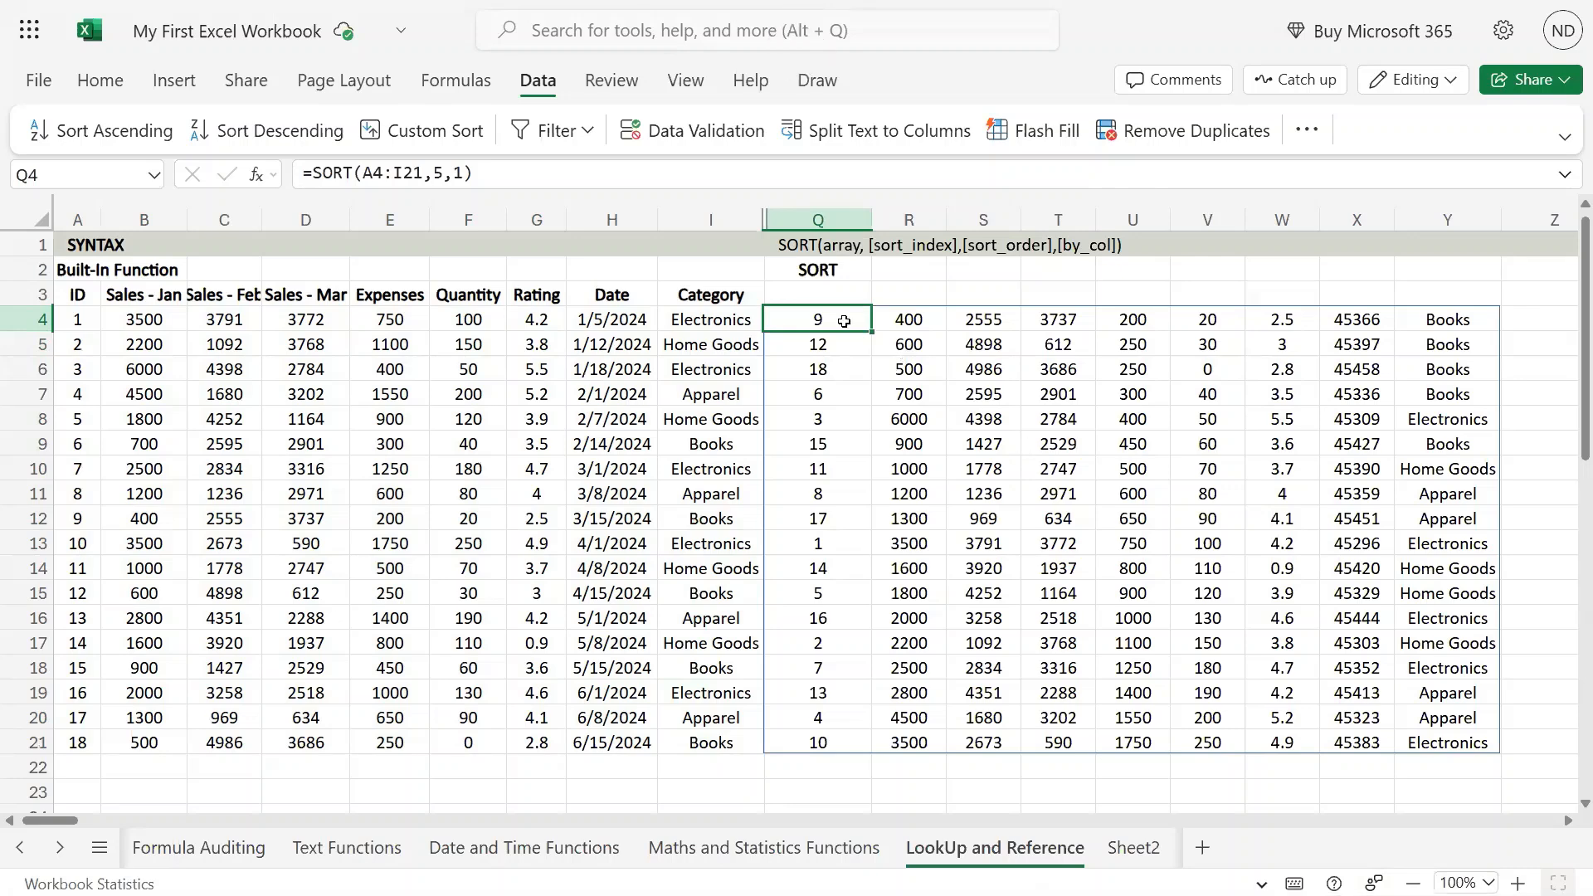
# Start nesting a FILTER function around the array A4:I21 inside the SORT formula in Q4.
pyautogui.press('F2')
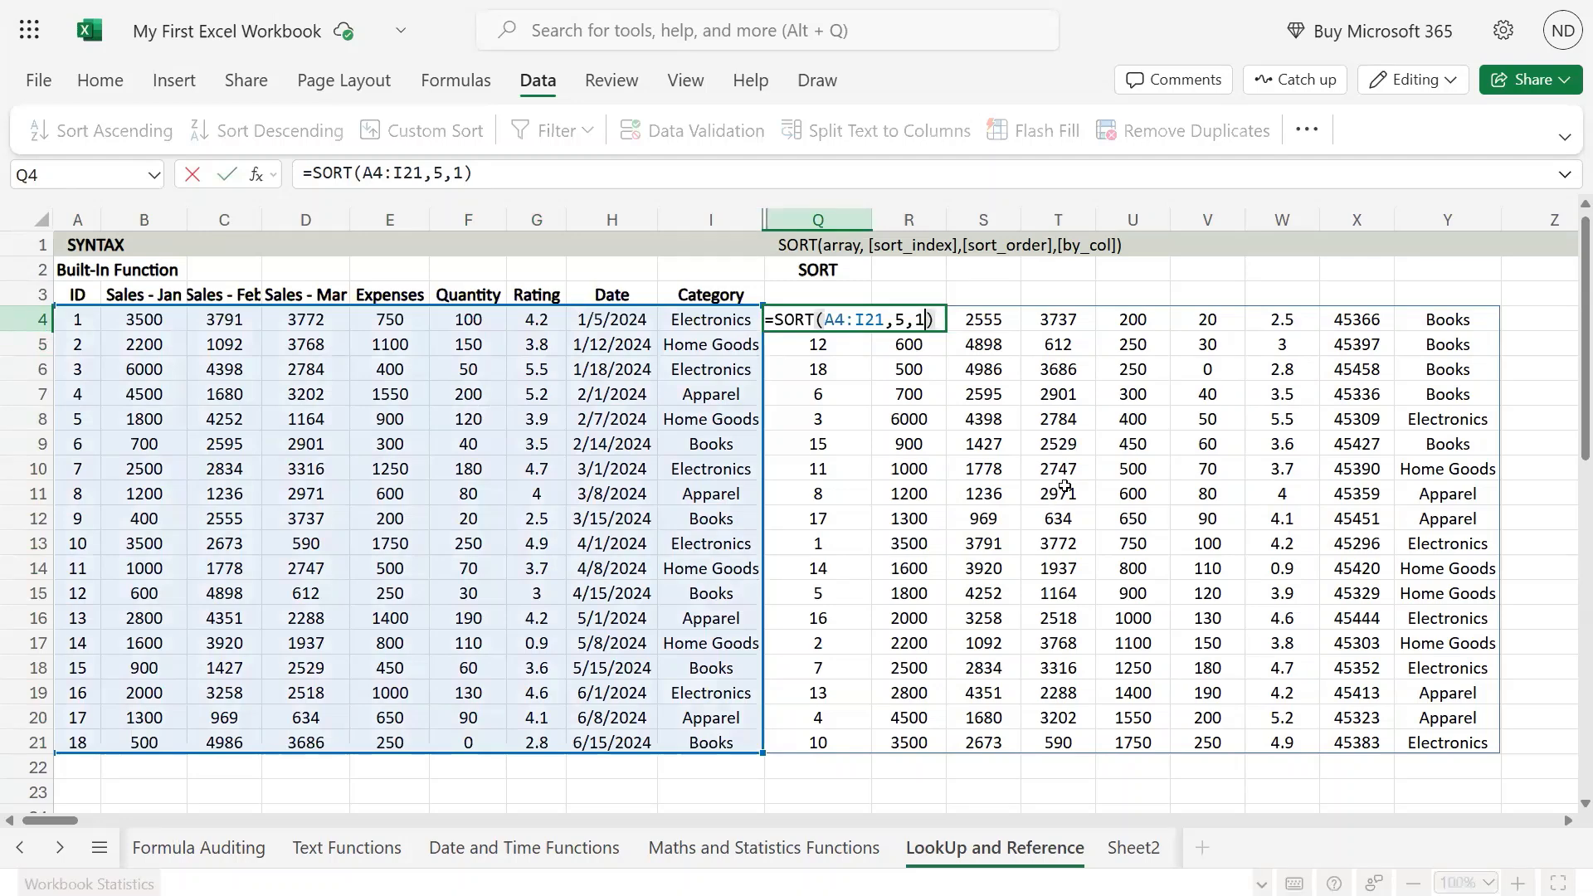
pyautogui.press('Left')
pyautogui.press('Left')
pyautogui.press('Left')
pyautogui.press('Left')
pyautogui.press('Left')
pyautogui.press('Left')
pyautogui.press('Left')
pyautogui.press('Left')
pyautogui.press('Left')
pyautogui.press('Left')
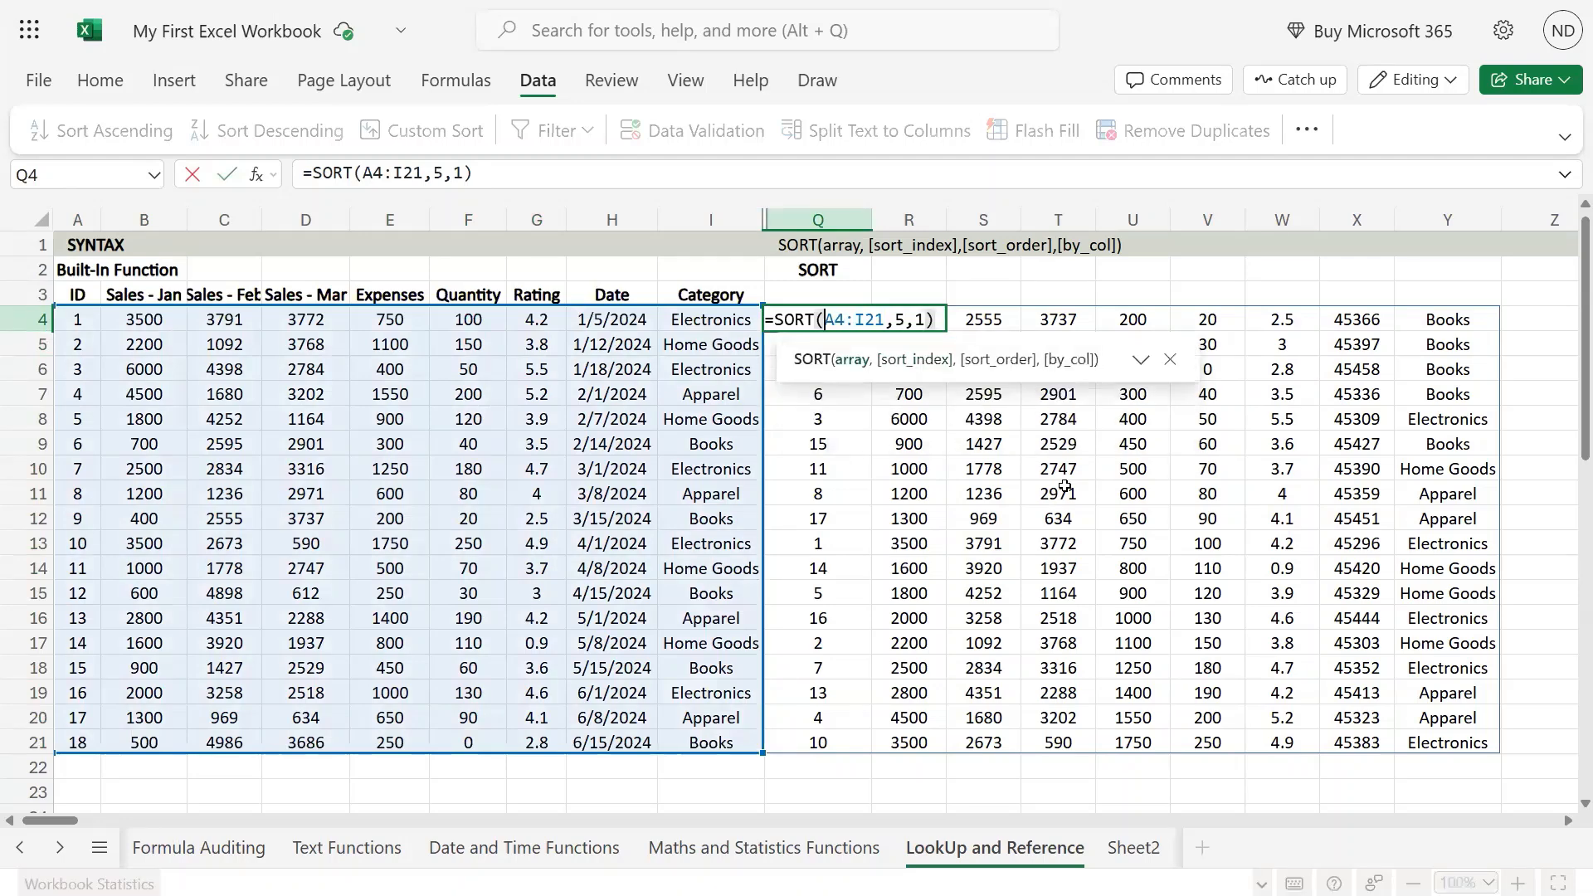
pyautogui.write('filter')
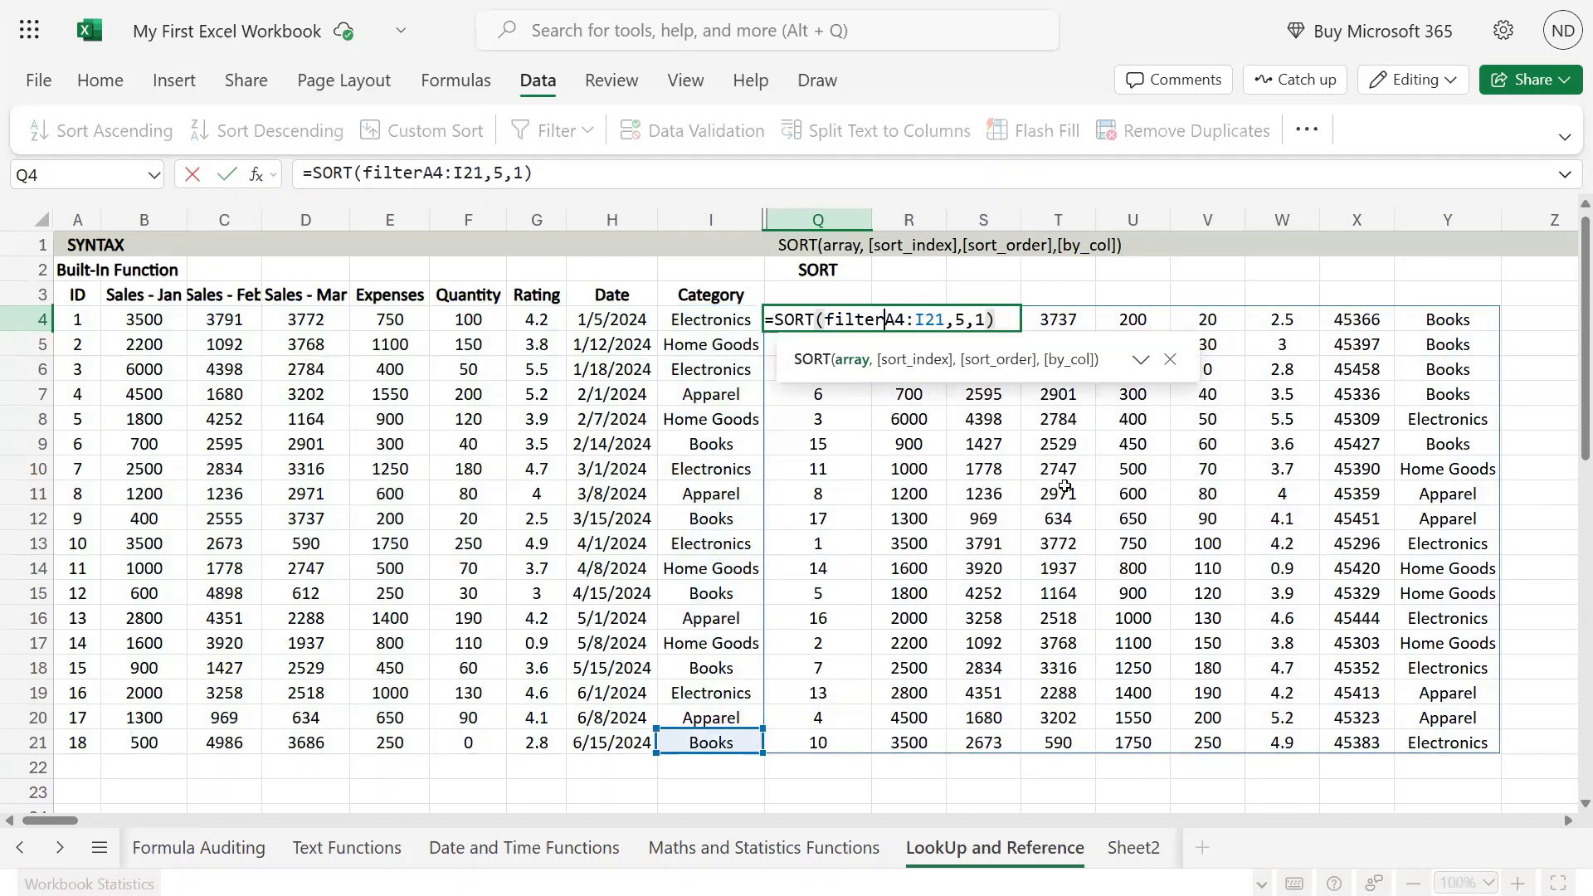
pyautogui.write('(')
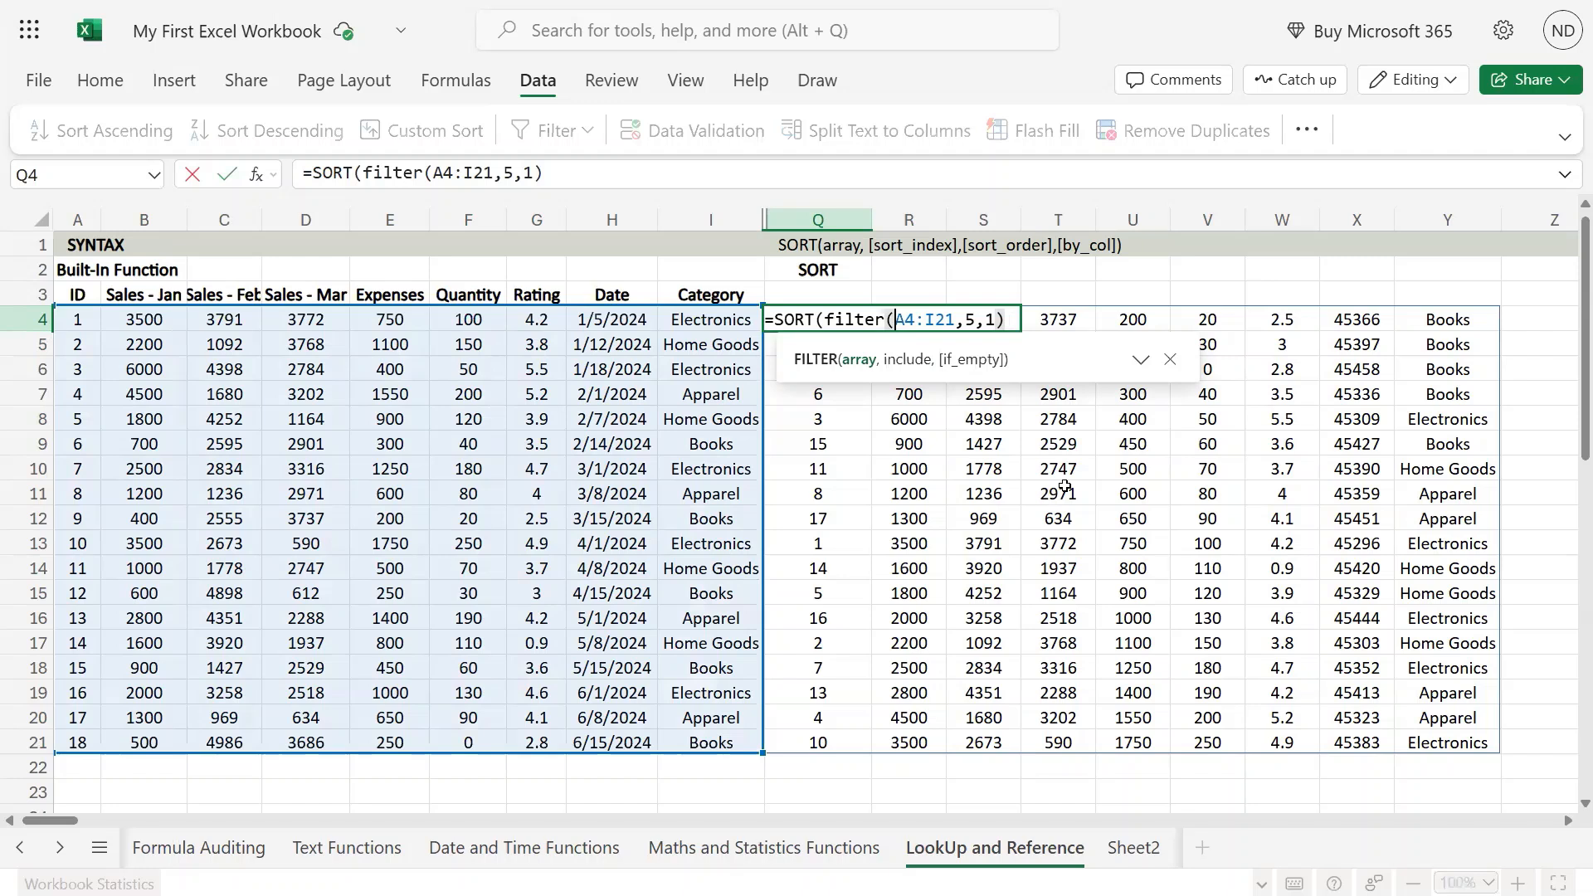
# Add the include condition W15:W21>3 to the nested FILTER and close it before the sort index 5.
pyautogui.press('Right')
pyautogui.press('Right')
pyautogui.press('Right')
pyautogui.press('Right')
pyautogui.press('Right')
pyautogui.press('Right')
pyautogui.press('Right')
pyautogui.press('Right')
pyautogui.press('Right')
pyautogui.press('Right')
pyautogui.press('Left')
pyautogui.press('Left')
pyautogui.press('Left')
pyautogui.moveTo(1282, 318); pyautogui.dragTo(1282, 594)
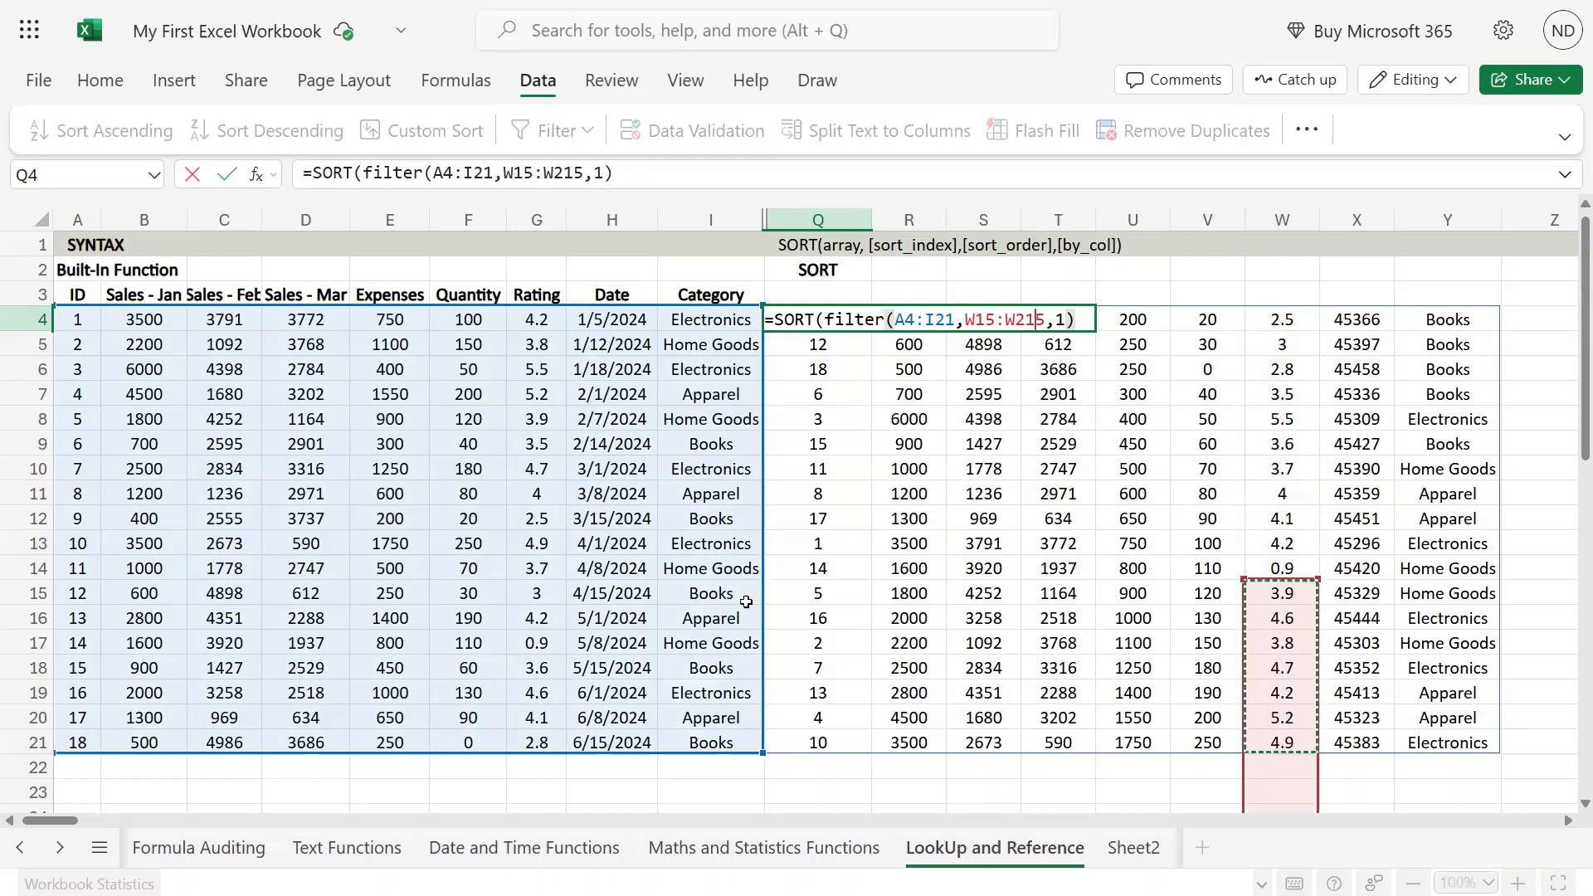
pyautogui.write('>3')
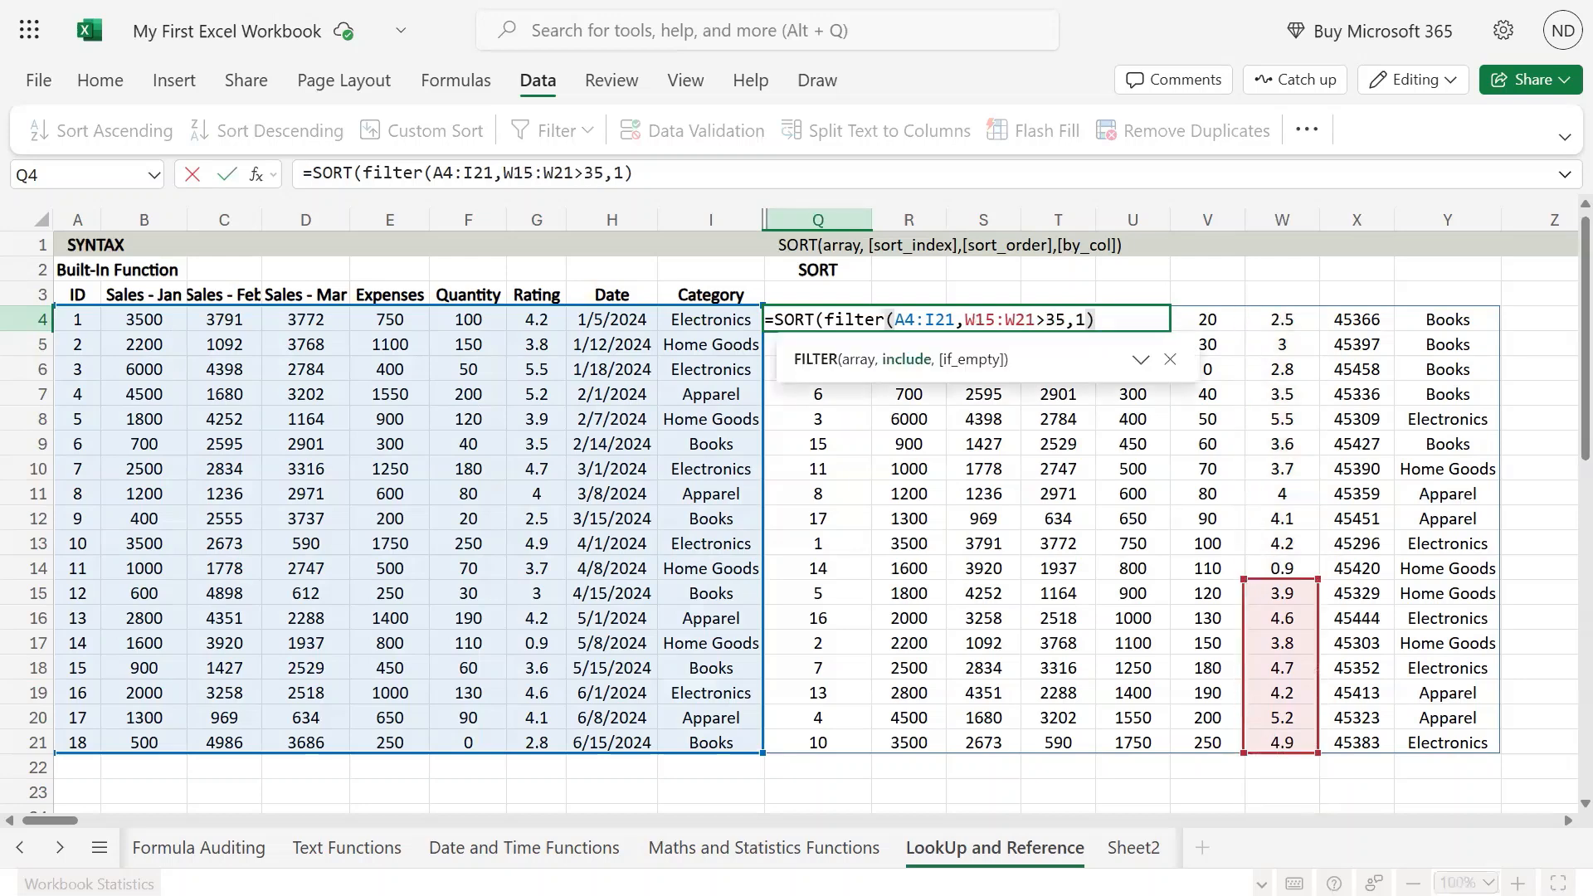
pyautogui.write(')')
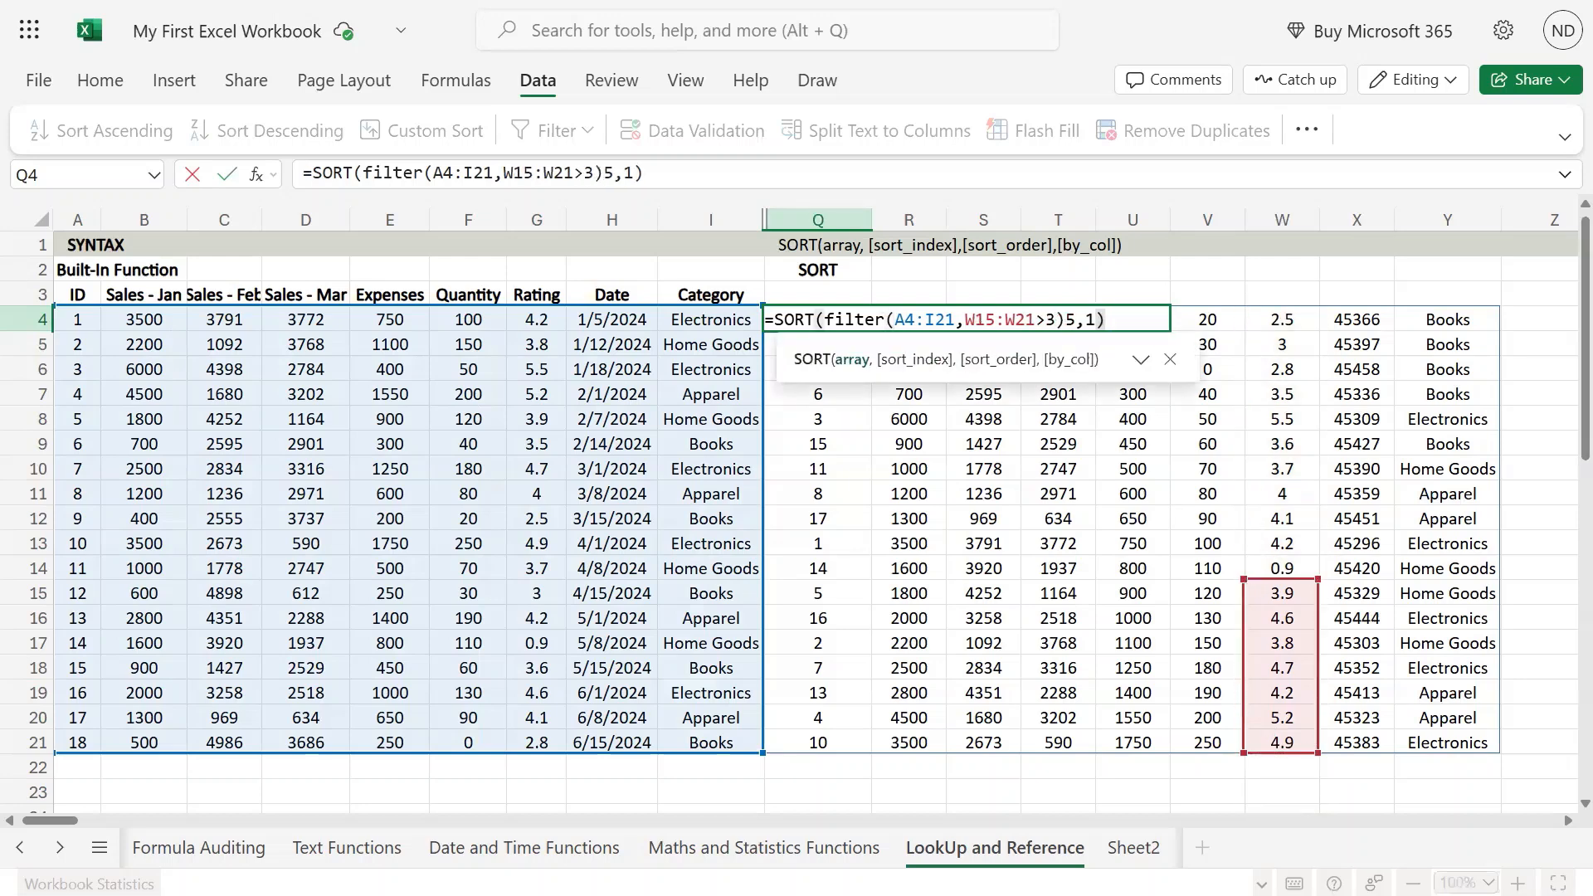
pyautogui.write('.')
pyautogui.press('BackSpace')
pyautogui.write(',')
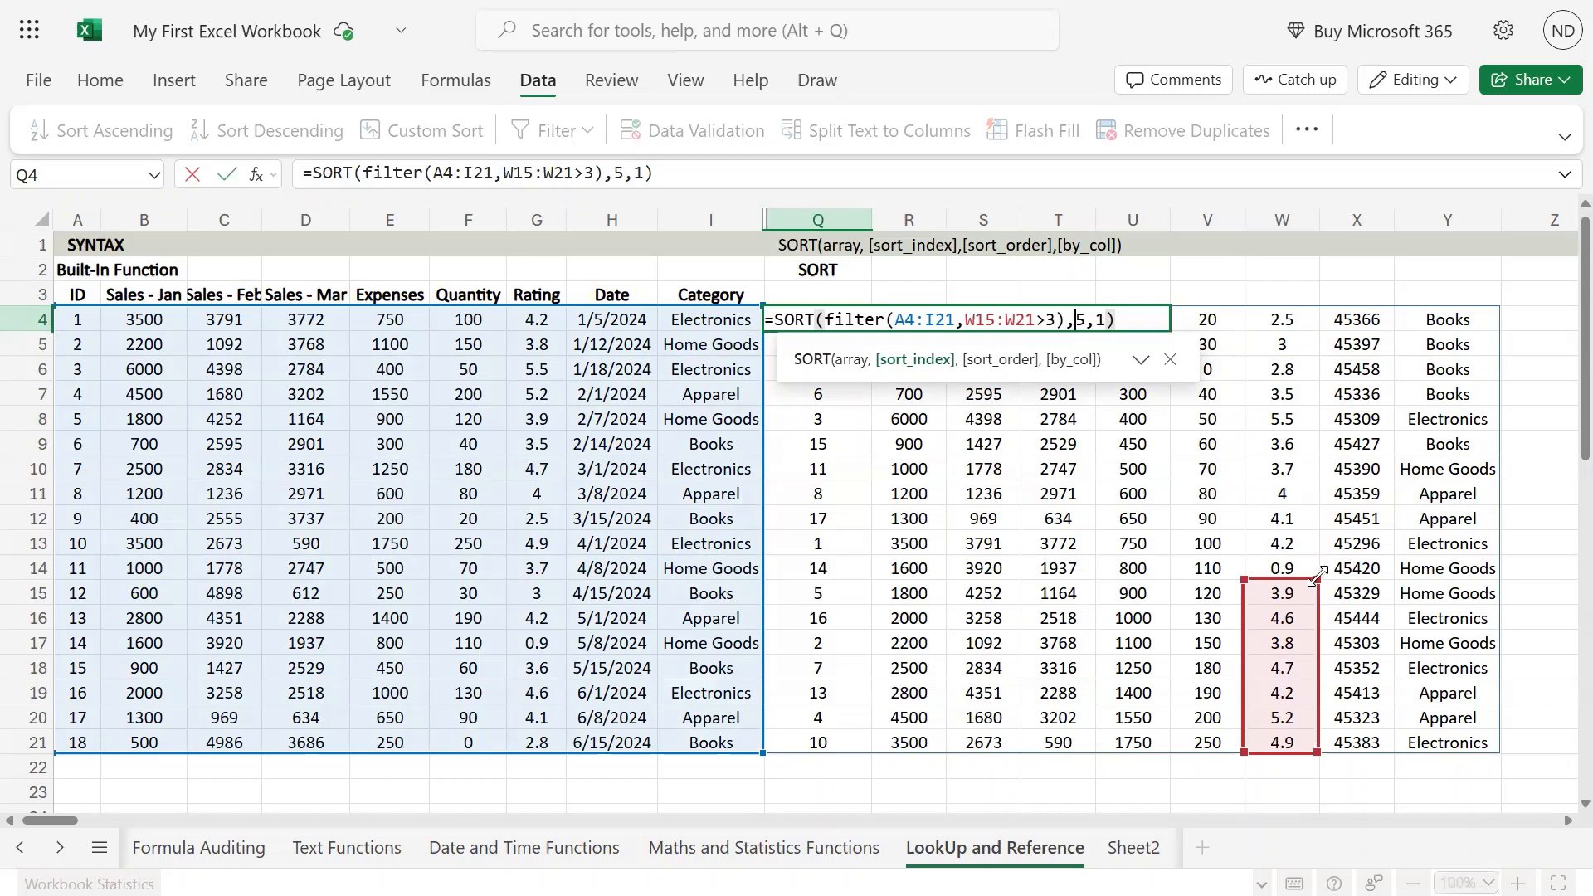
# Extend the FILTER condition range to W4:W21 and enter the formula =SORT(FILTER(A4:I21,W4:W21>3),5,1) in Q4.
pyautogui.moveTo(1319, 572); pyautogui.dragTo(1309, 319)
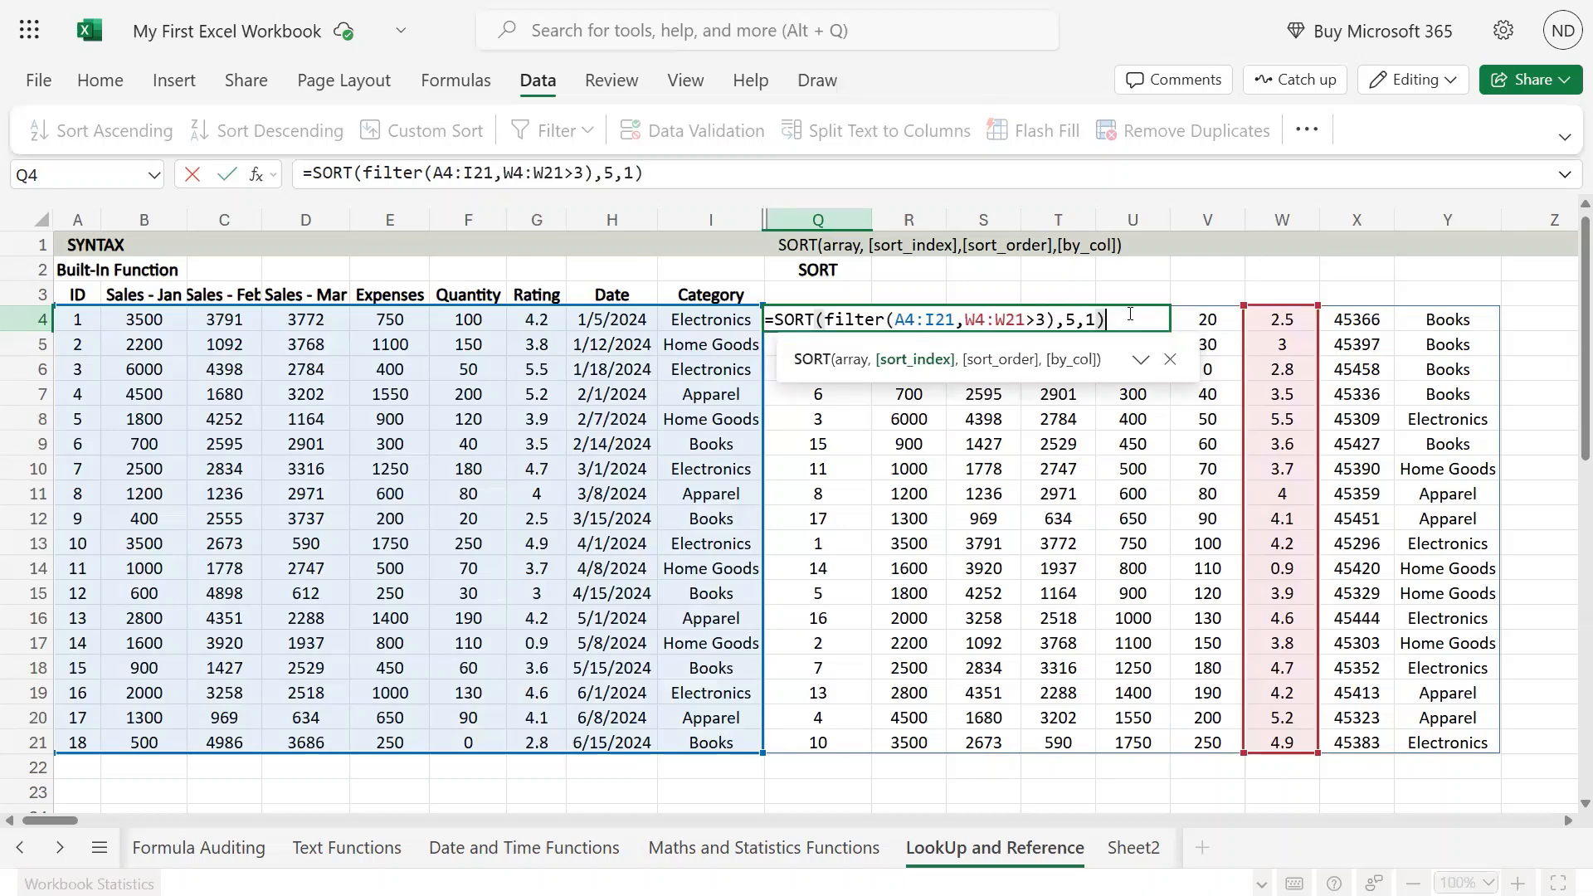
pyautogui.press('Return')
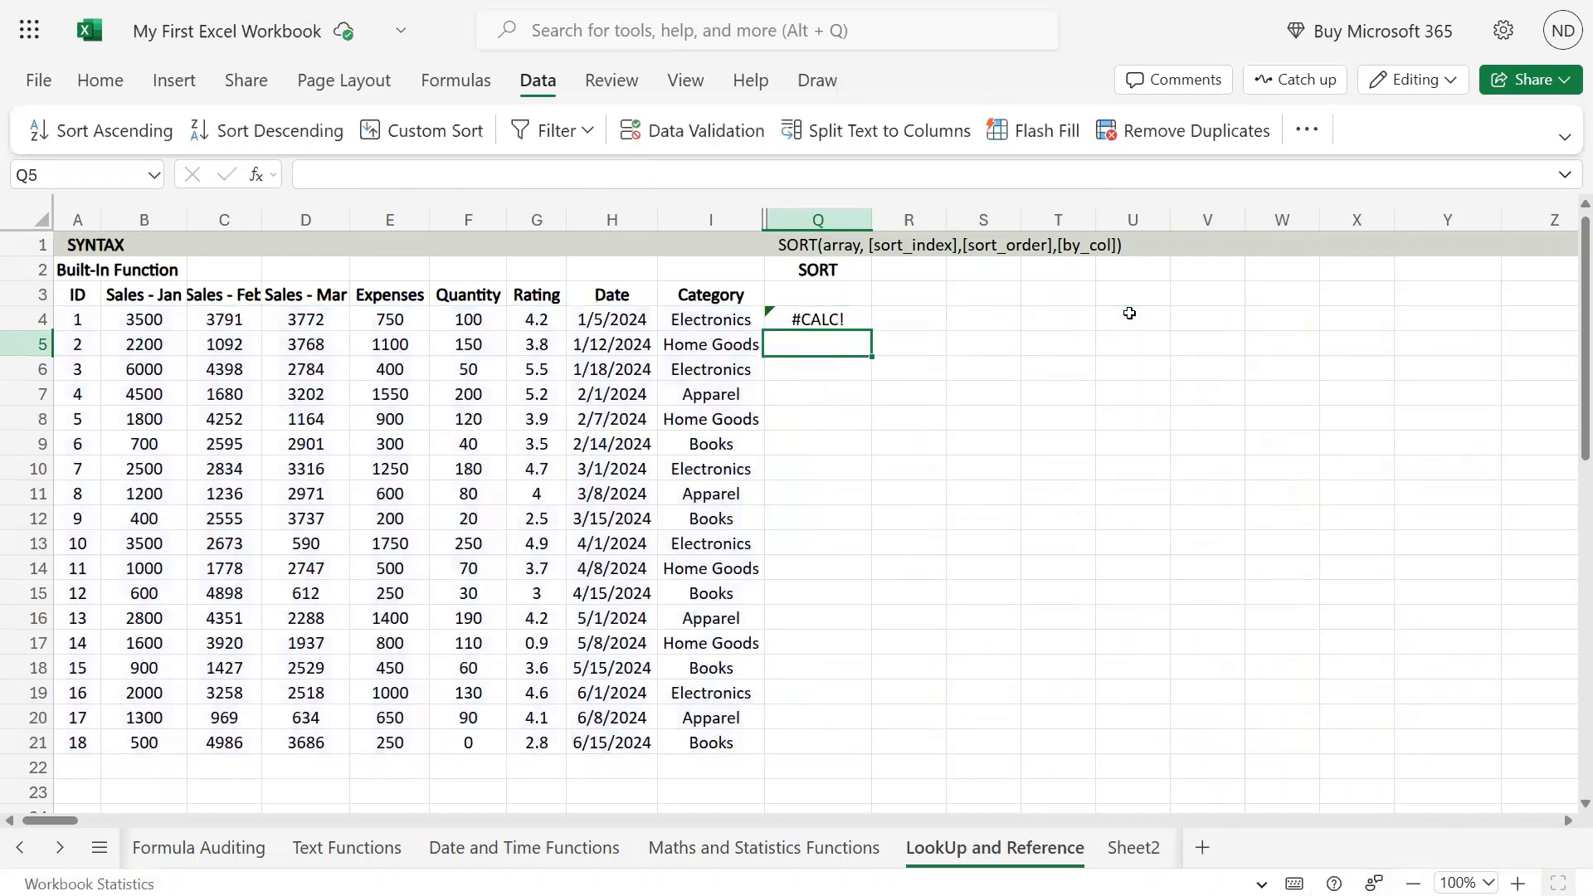
pyautogui.press('Up')
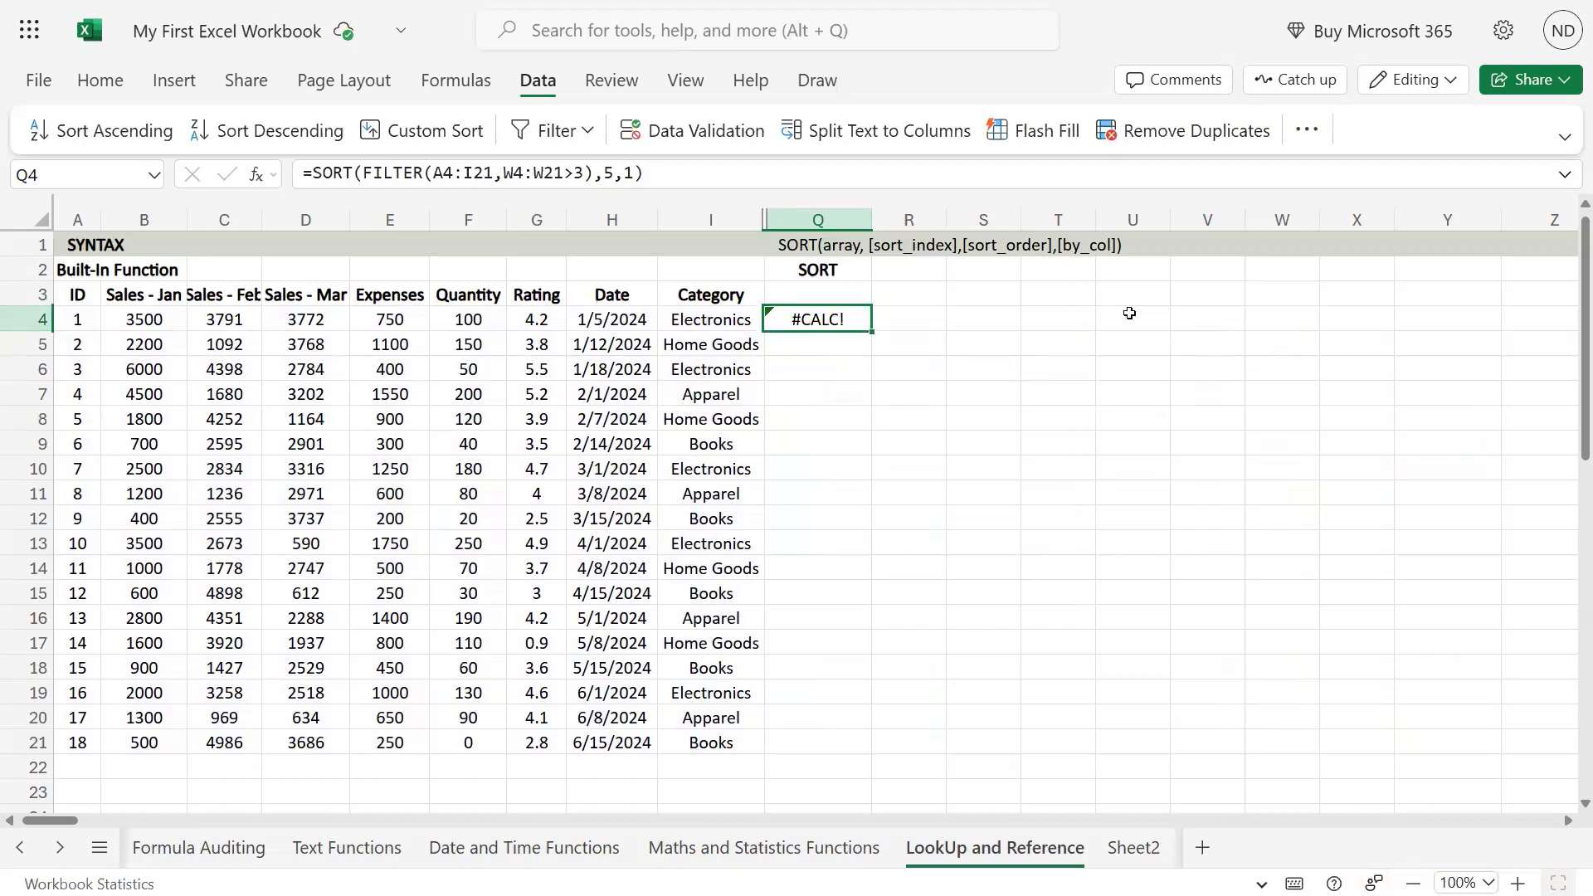
pyautogui.moveTo(795, 2)
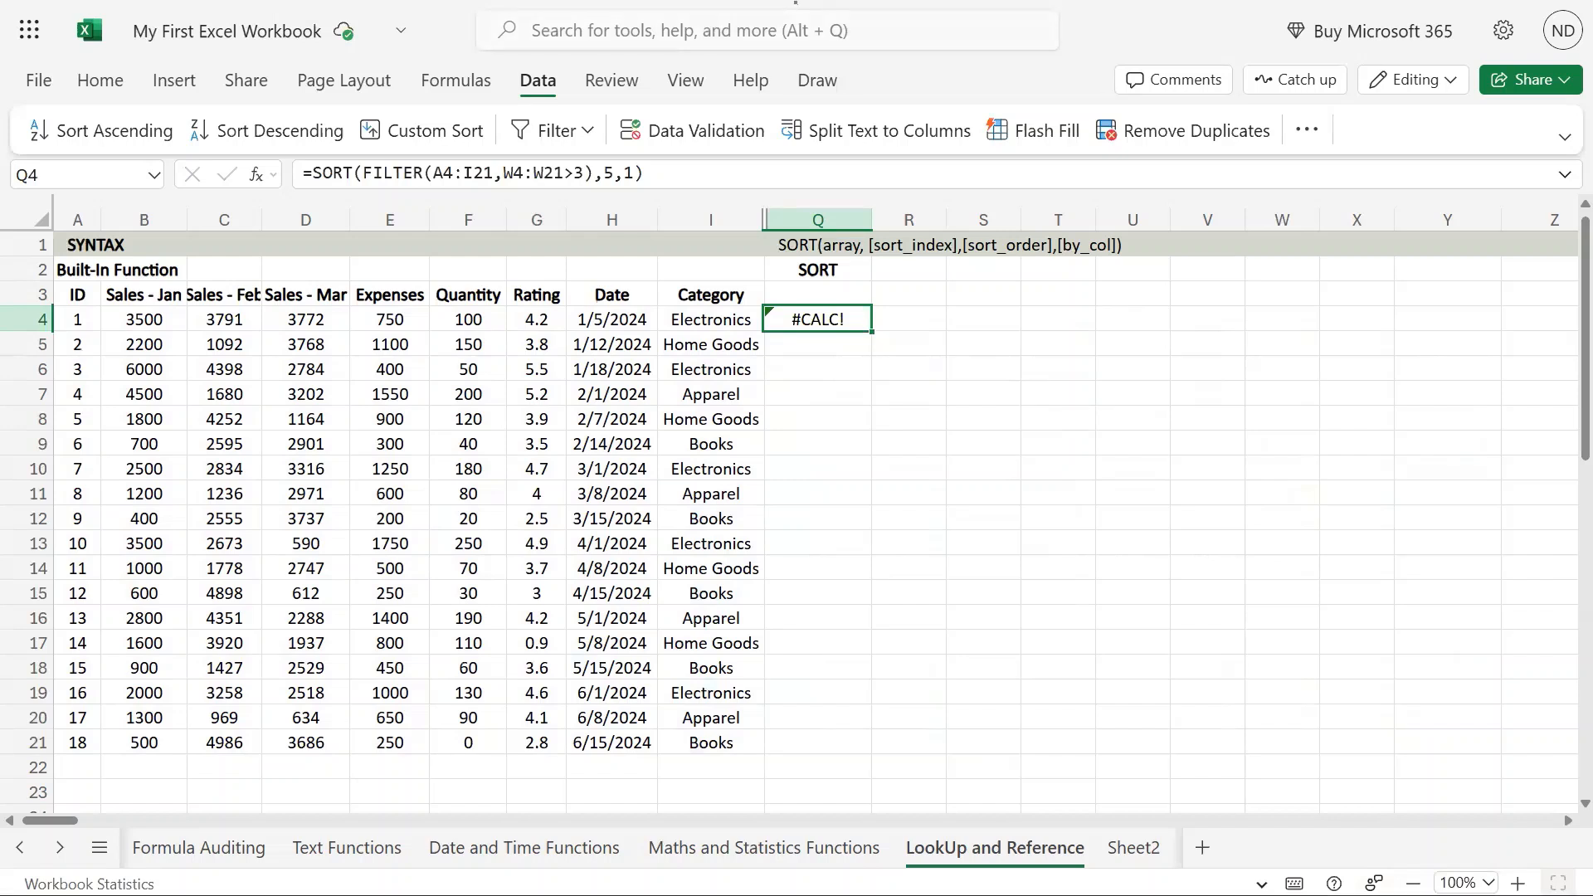
# Add an empty string "" as the if_empty argument of the nested FILTER in Q4.
pyautogui.press('F2')
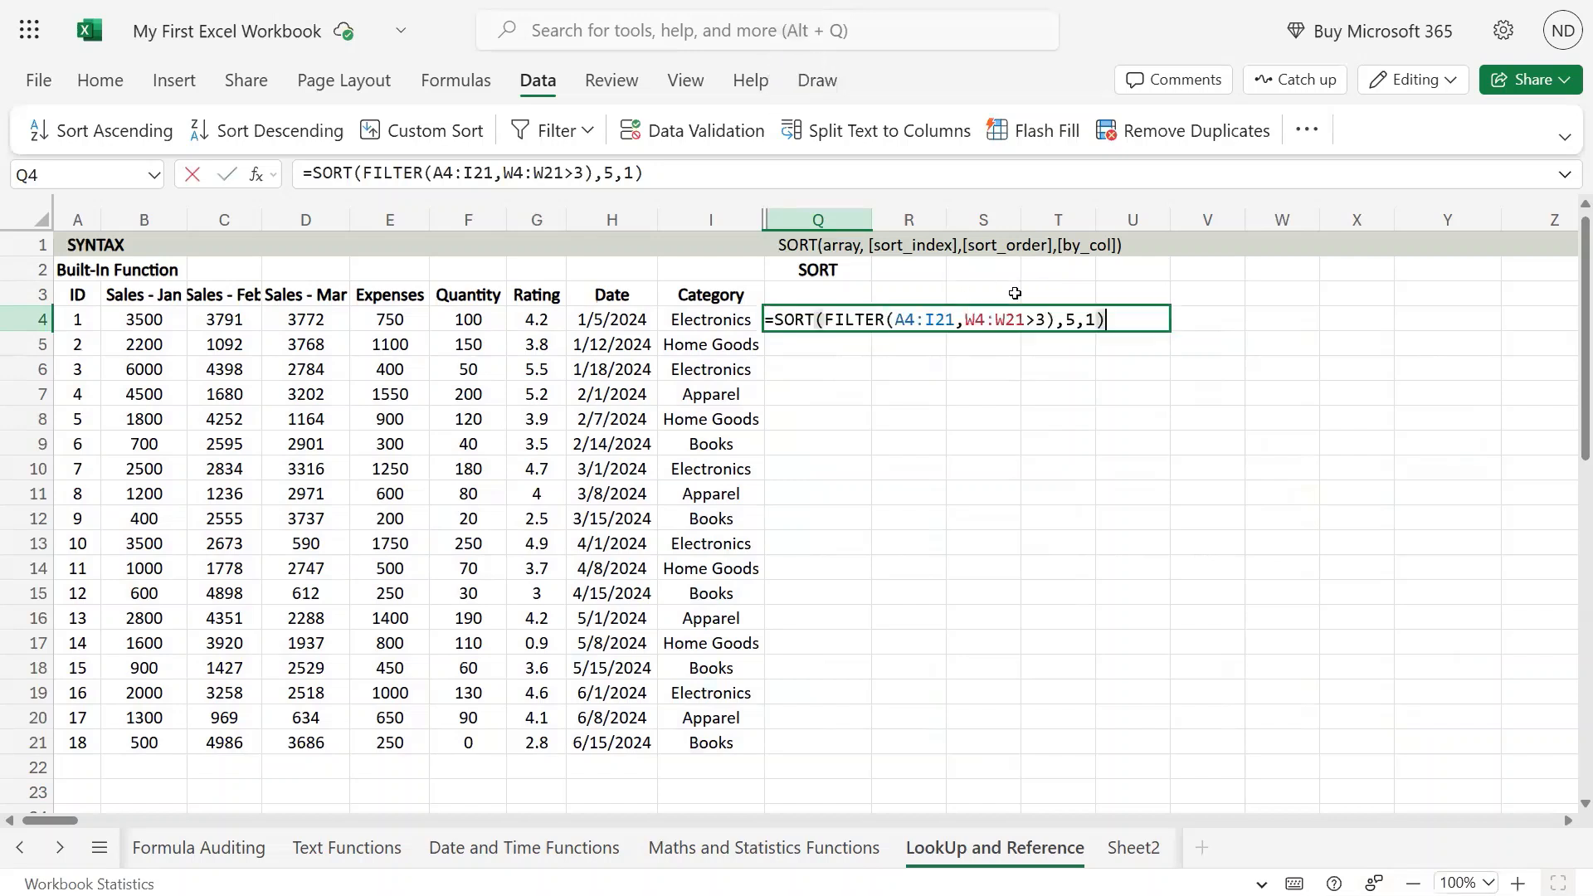
pyautogui.click(1051, 322)
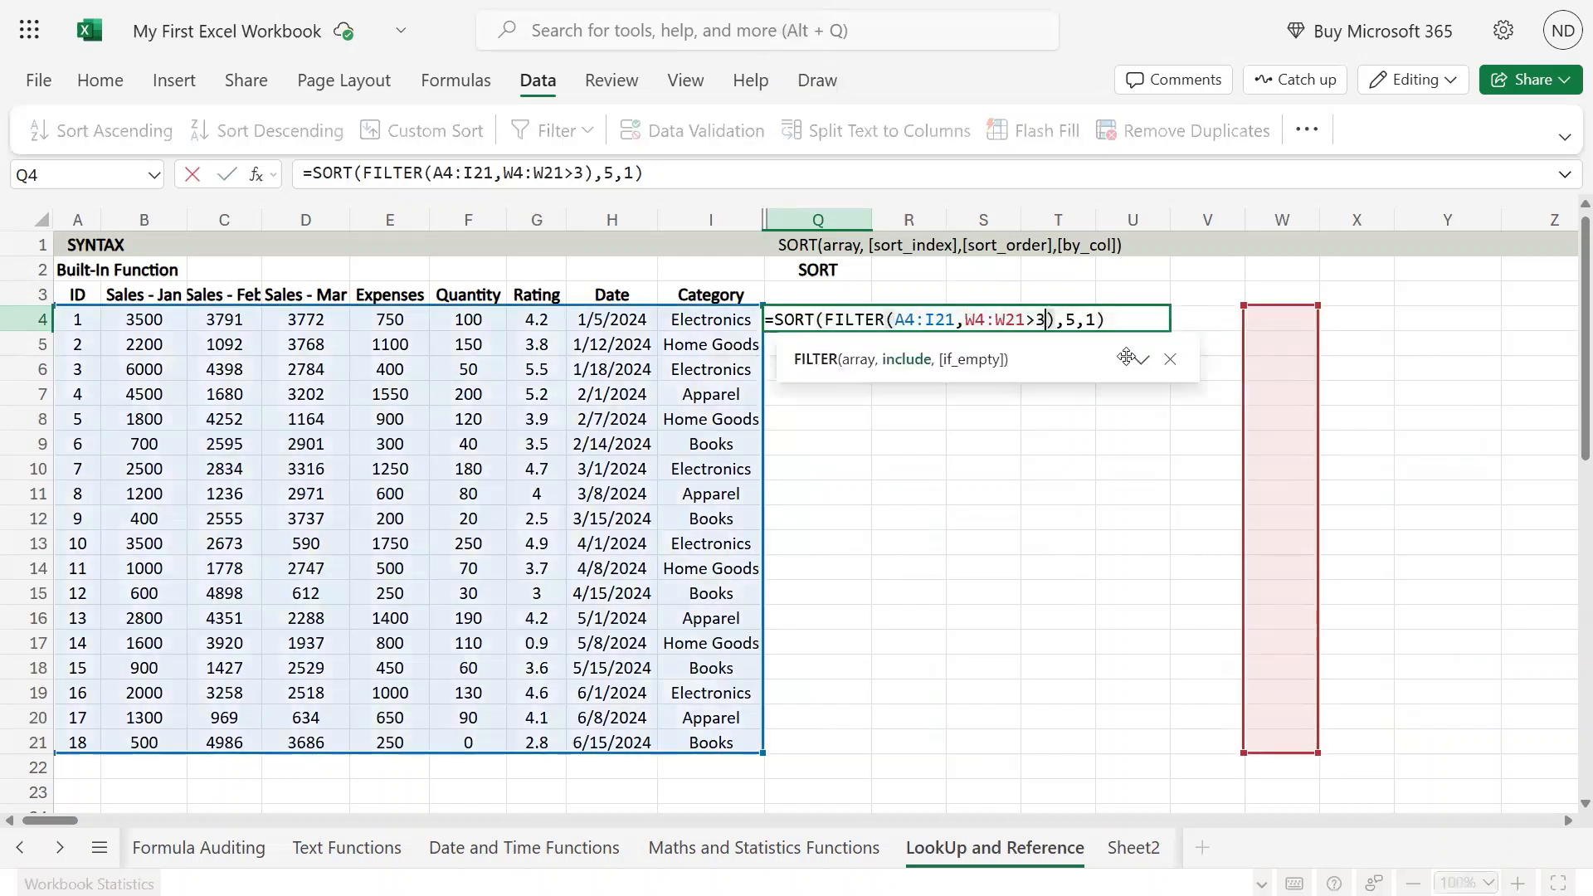
pyautogui.write(',""')
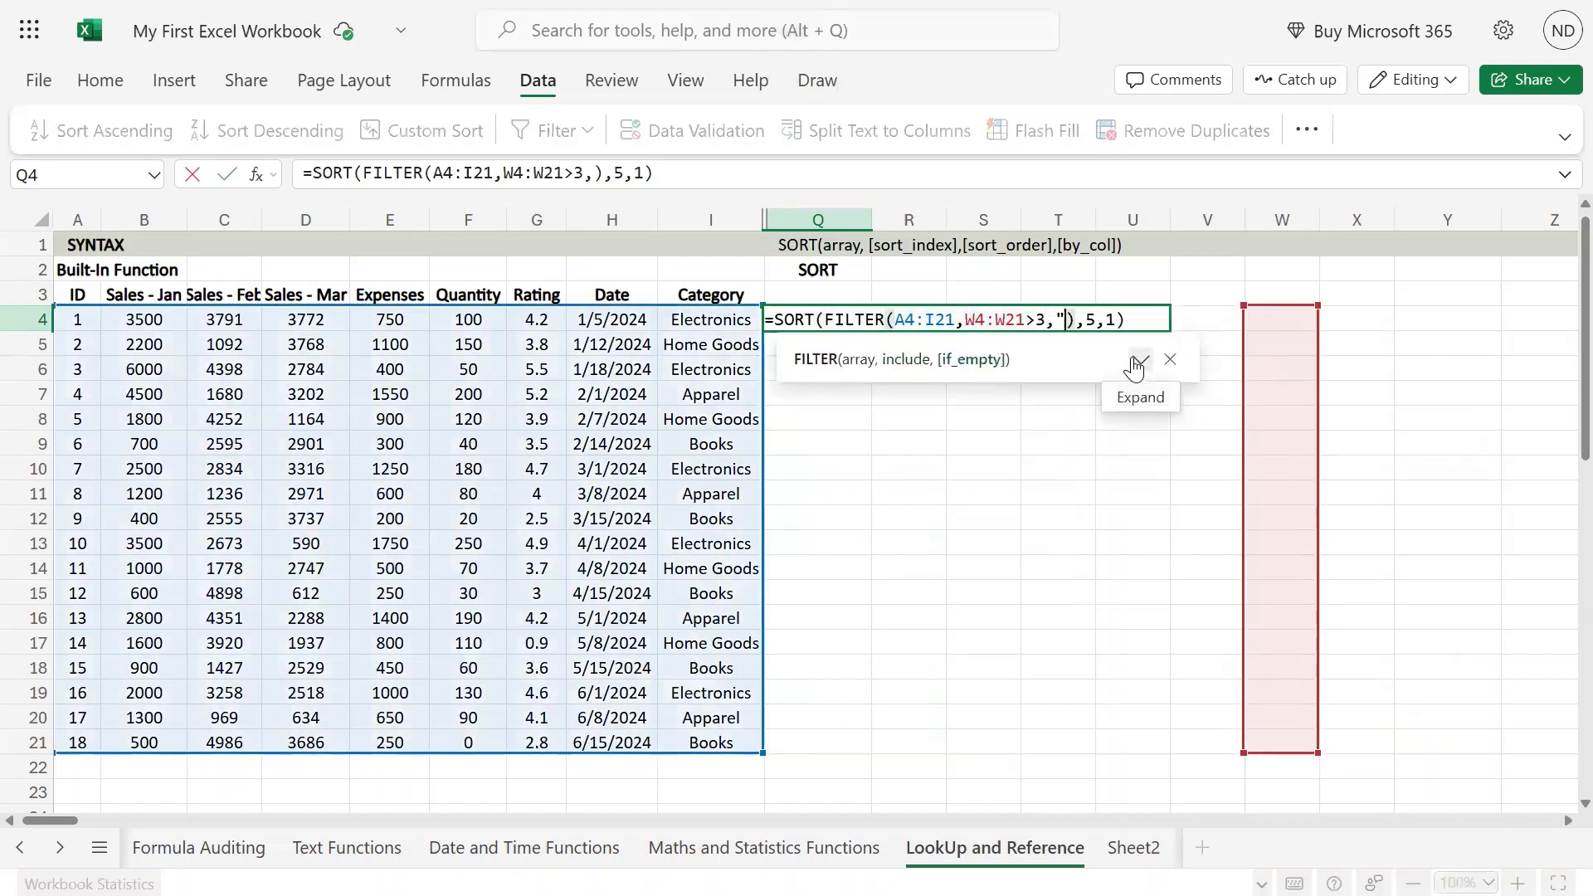
pyautogui.hotkey('ctrl', 'Return')
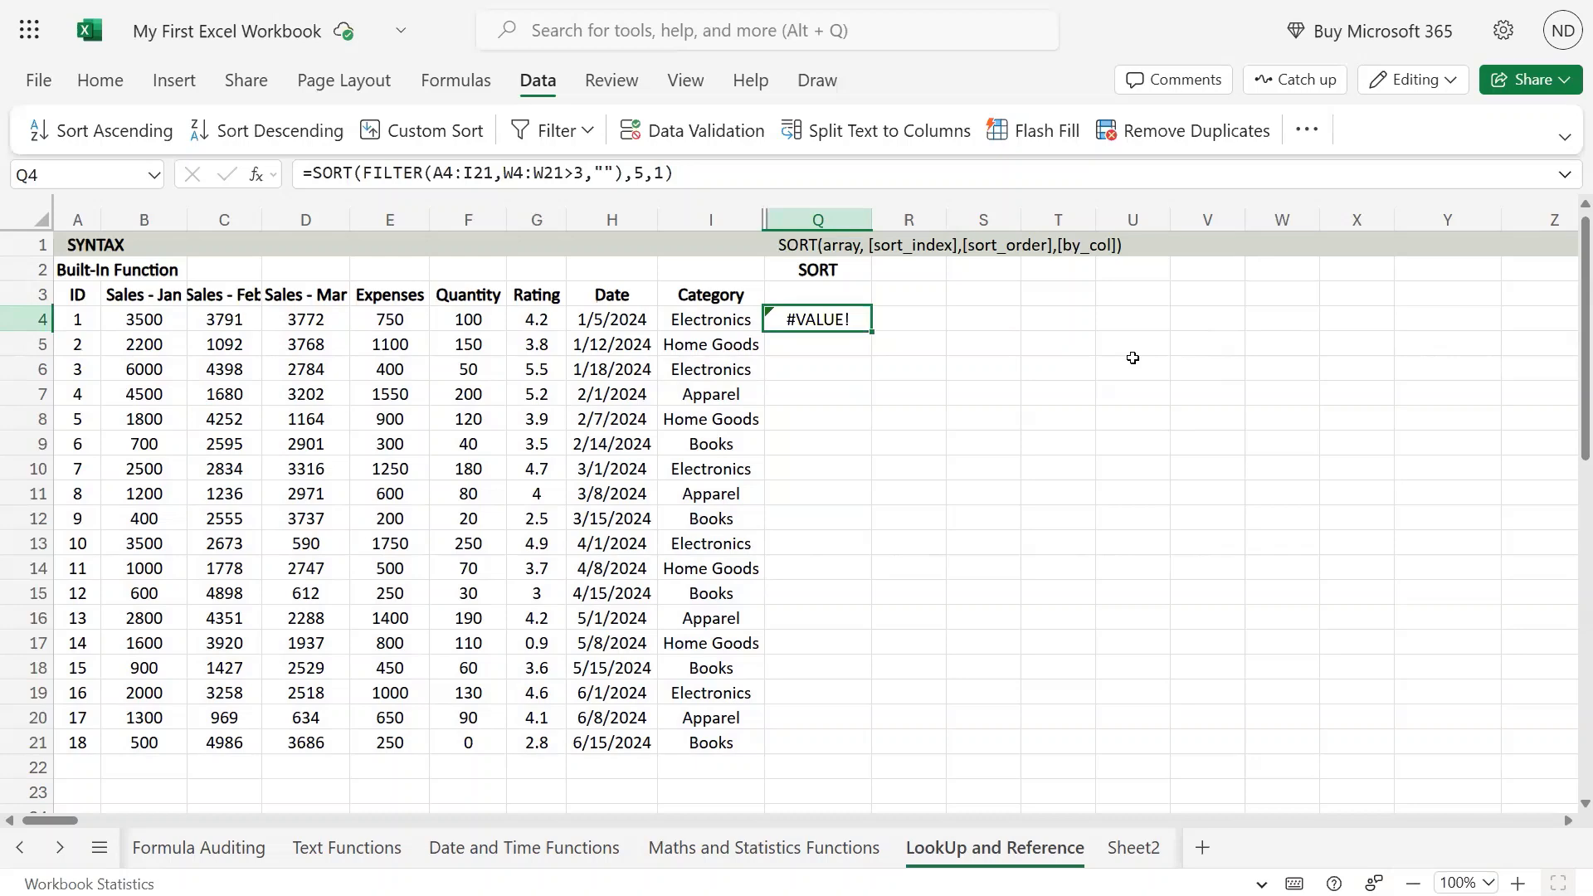
# Add TRUE as the by_col argument of the SORT formula in Q4.
pyautogui.press('F2')
pyautogui.press('Left')
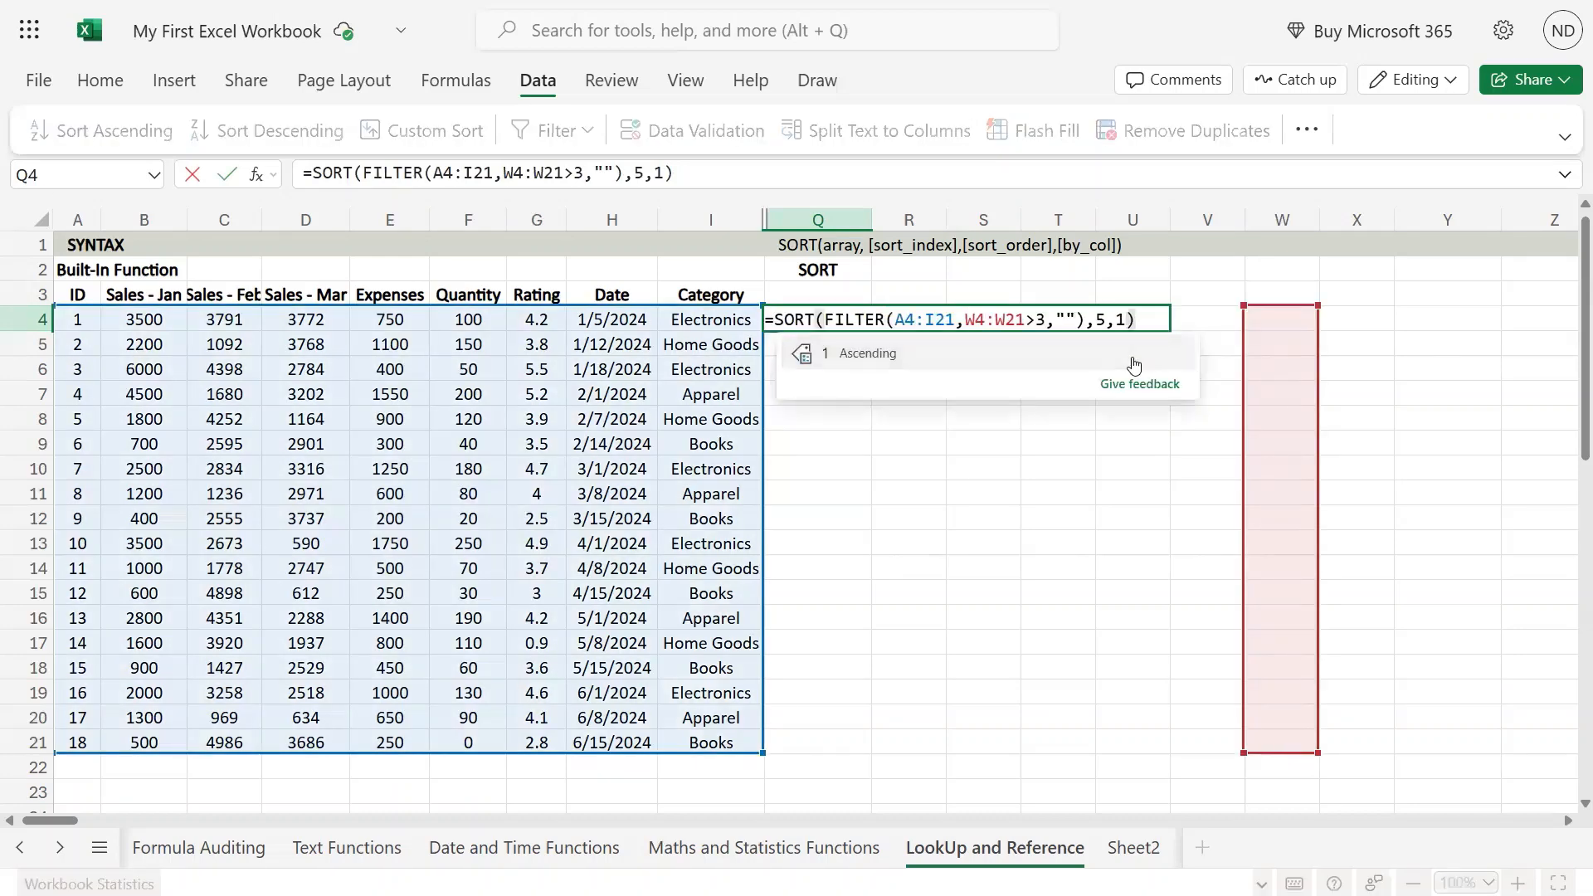
pyautogui.write(',TRUE')
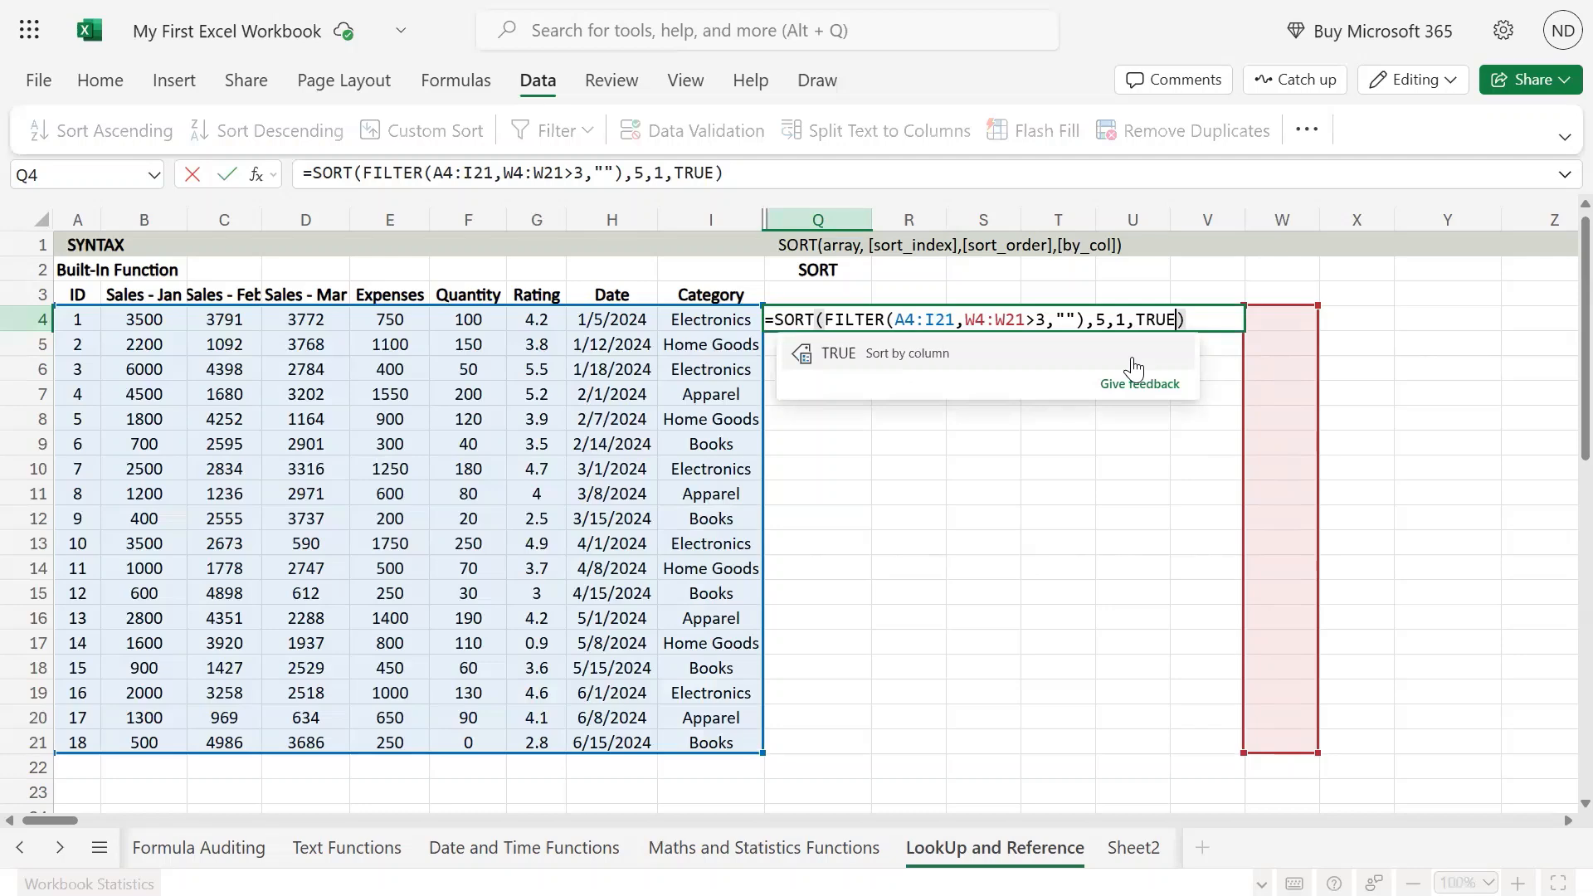
pyautogui.press('Return')
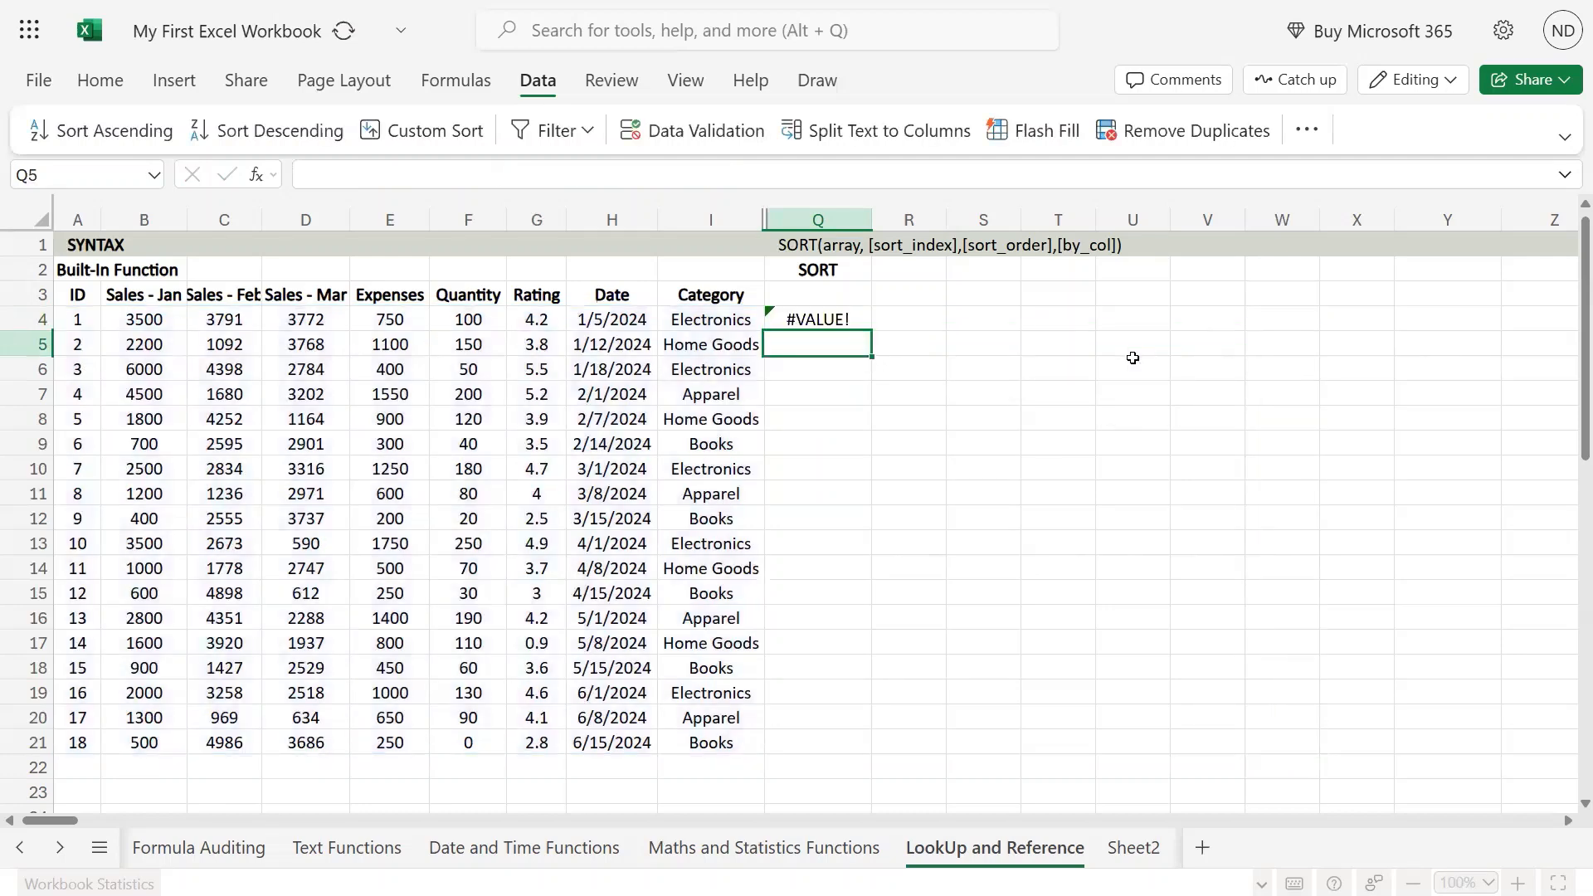
# Examine each argument of the nested FILTER and the outer SORT in the Q4 formula.
pyautogui.press('Up')
pyautogui.press('F2')
pyautogui.press('Left')
pyautogui.press('Left')
pyautogui.press('Left')
pyautogui.press('Left')
pyautogui.press('Left')
pyautogui.press('Left')
pyautogui.press('Left')
pyautogui.press('Left')
pyautogui.press('Left')
pyautogui.press('Left')
pyautogui.press('Left')
pyautogui.press('Left')
pyautogui.press('Left')
pyautogui.press('Left')
pyautogui.press('Left')
pyautogui.press('Left')
pyautogui.press('Left')
pyautogui.press('Left')
pyautogui.press('Left')
pyautogui.press('Left')
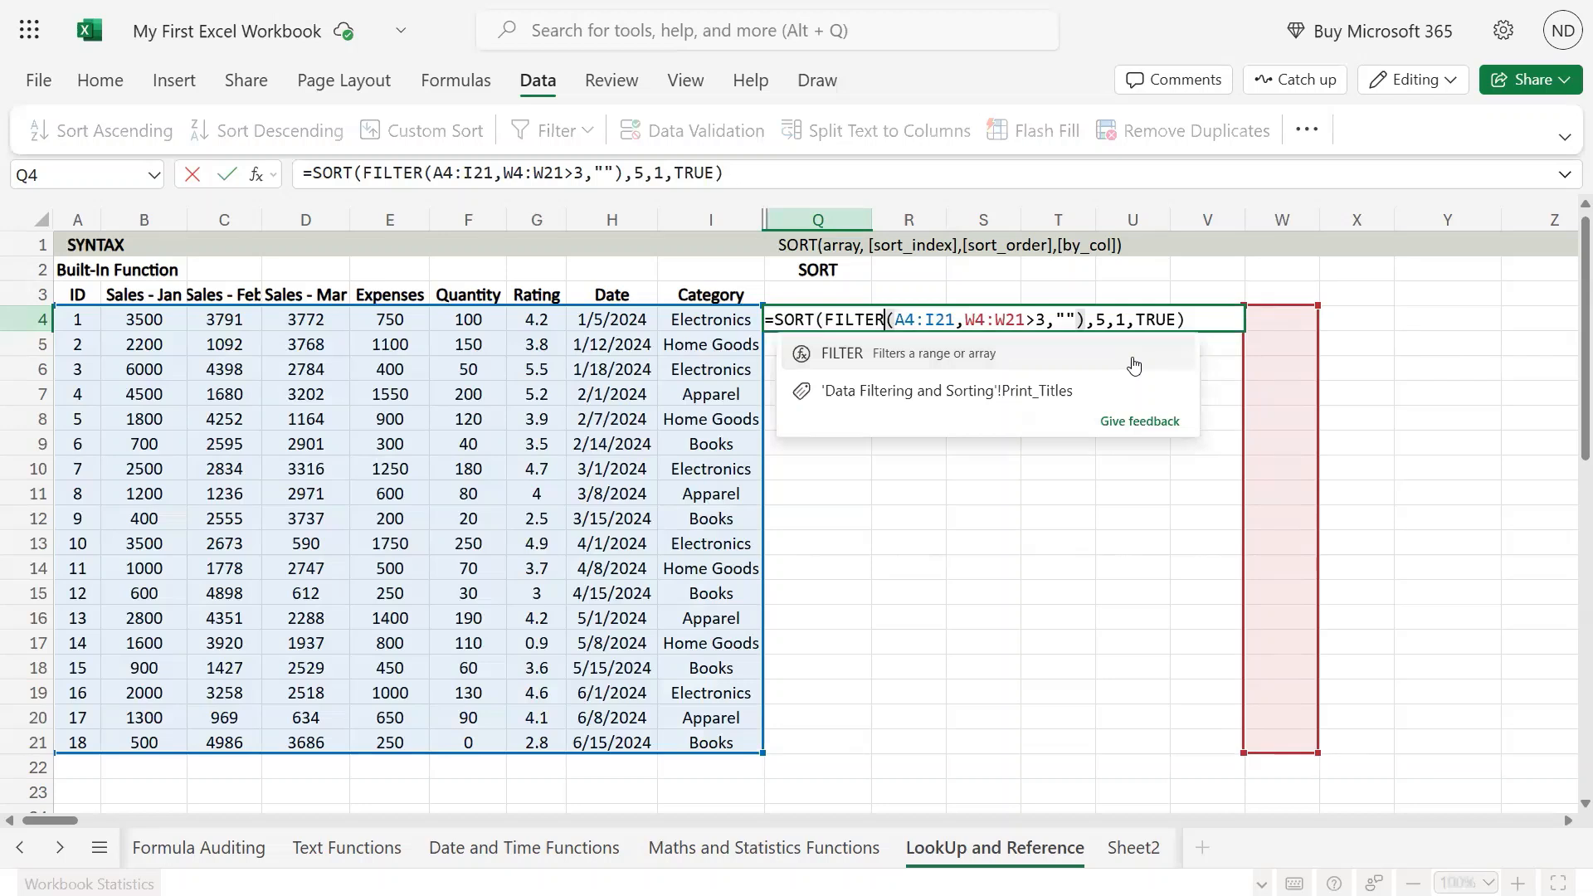
pyautogui.press('Right')
pyautogui.press('Right')
pyautogui.press('Right')
pyautogui.press('Right')
pyautogui.press('Right')
pyautogui.press('Right')
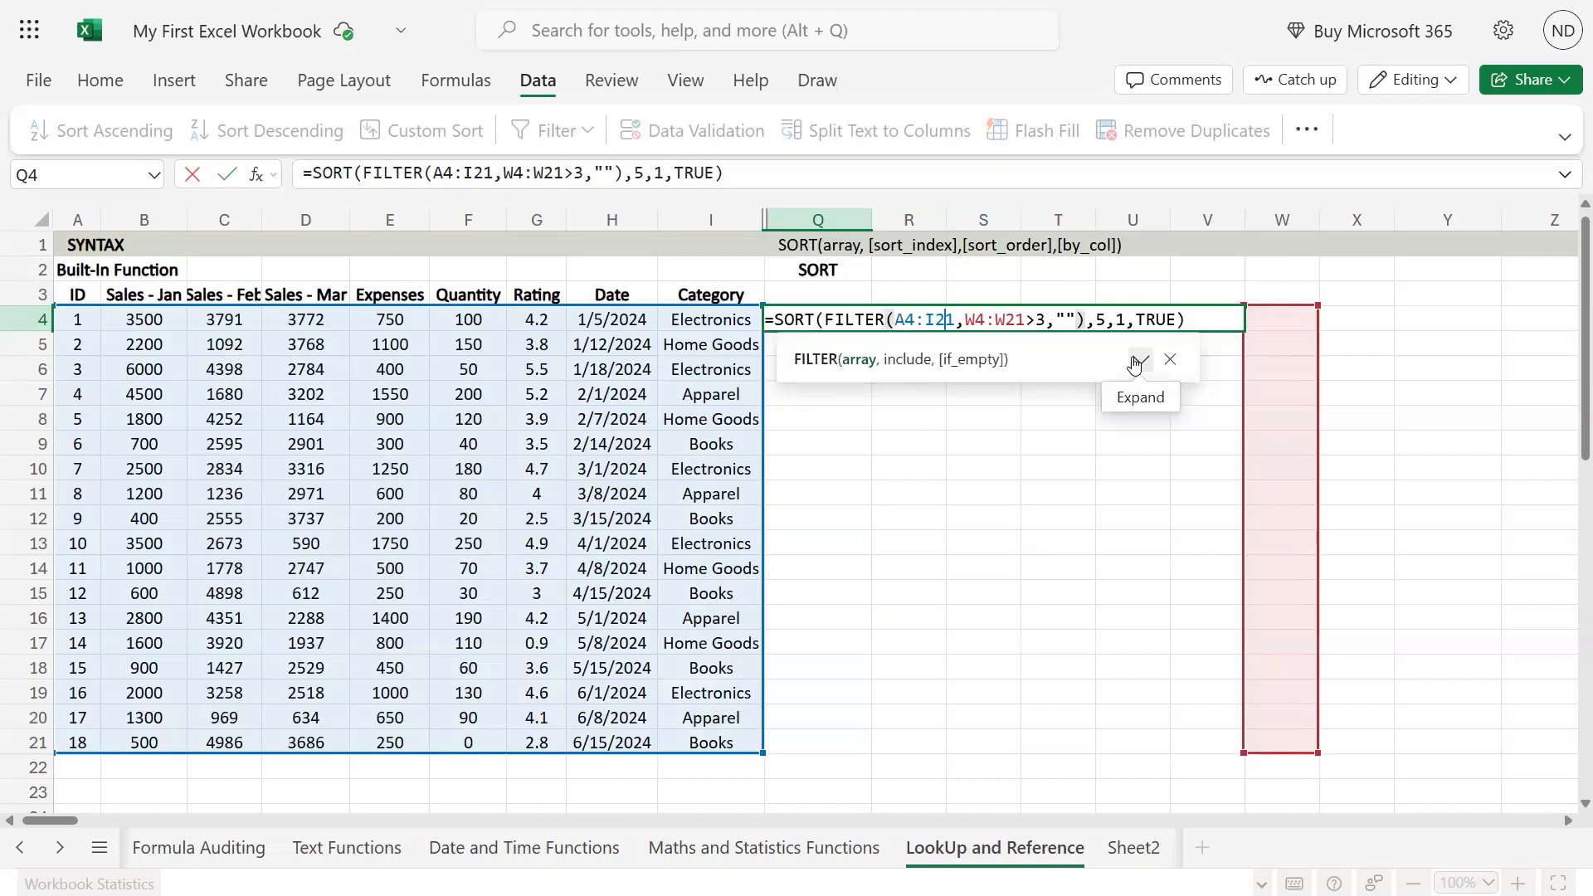
pyautogui.press('Right')
pyautogui.press('Right')
pyautogui.press('Right')
pyautogui.press('Right')
pyautogui.press('Right')
pyautogui.press('Left')
pyautogui.press('Left')
pyautogui.press('Left')
pyautogui.press('Right')
pyautogui.press('Right')
pyautogui.press('Right')
pyautogui.press('Right')
pyautogui.press('Right')
pyautogui.press('Right')
pyautogui.press('Right')
pyautogui.press('Right')
pyautogui.press('Right')
pyautogui.press('Right')
pyautogui.press('Right')
pyautogui.press('Right')
pyautogui.press('Right')
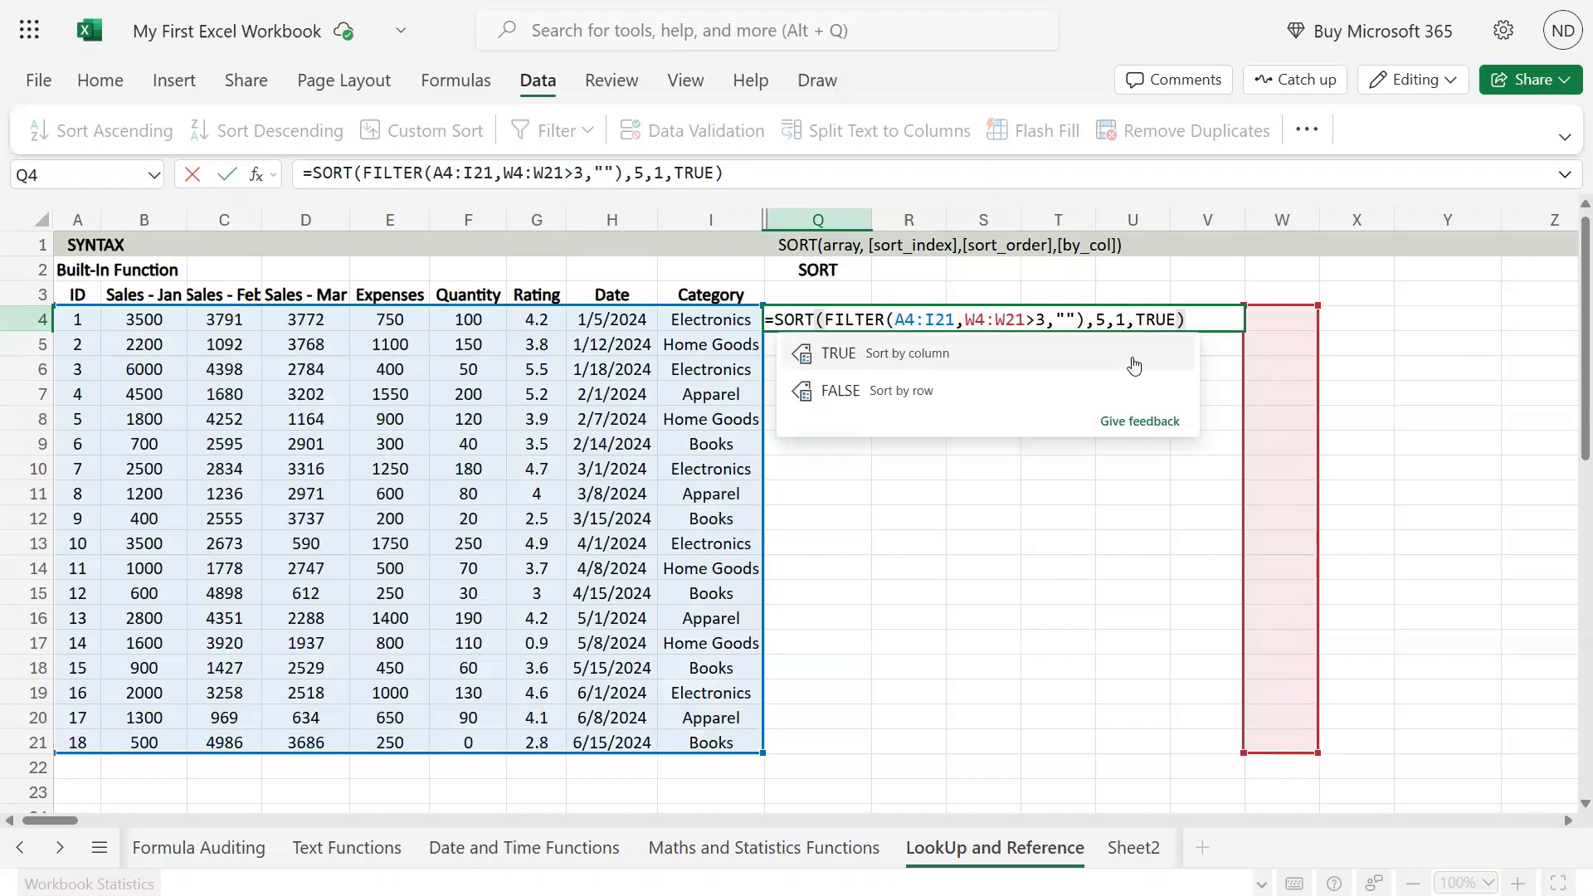
# Change the sort index in Q4 to 1, making =SORT(FILTER(A4:I21,W4:W21>3,""),1,1,TRUE).
pyautogui.press('Left')
pyautogui.press('Left')
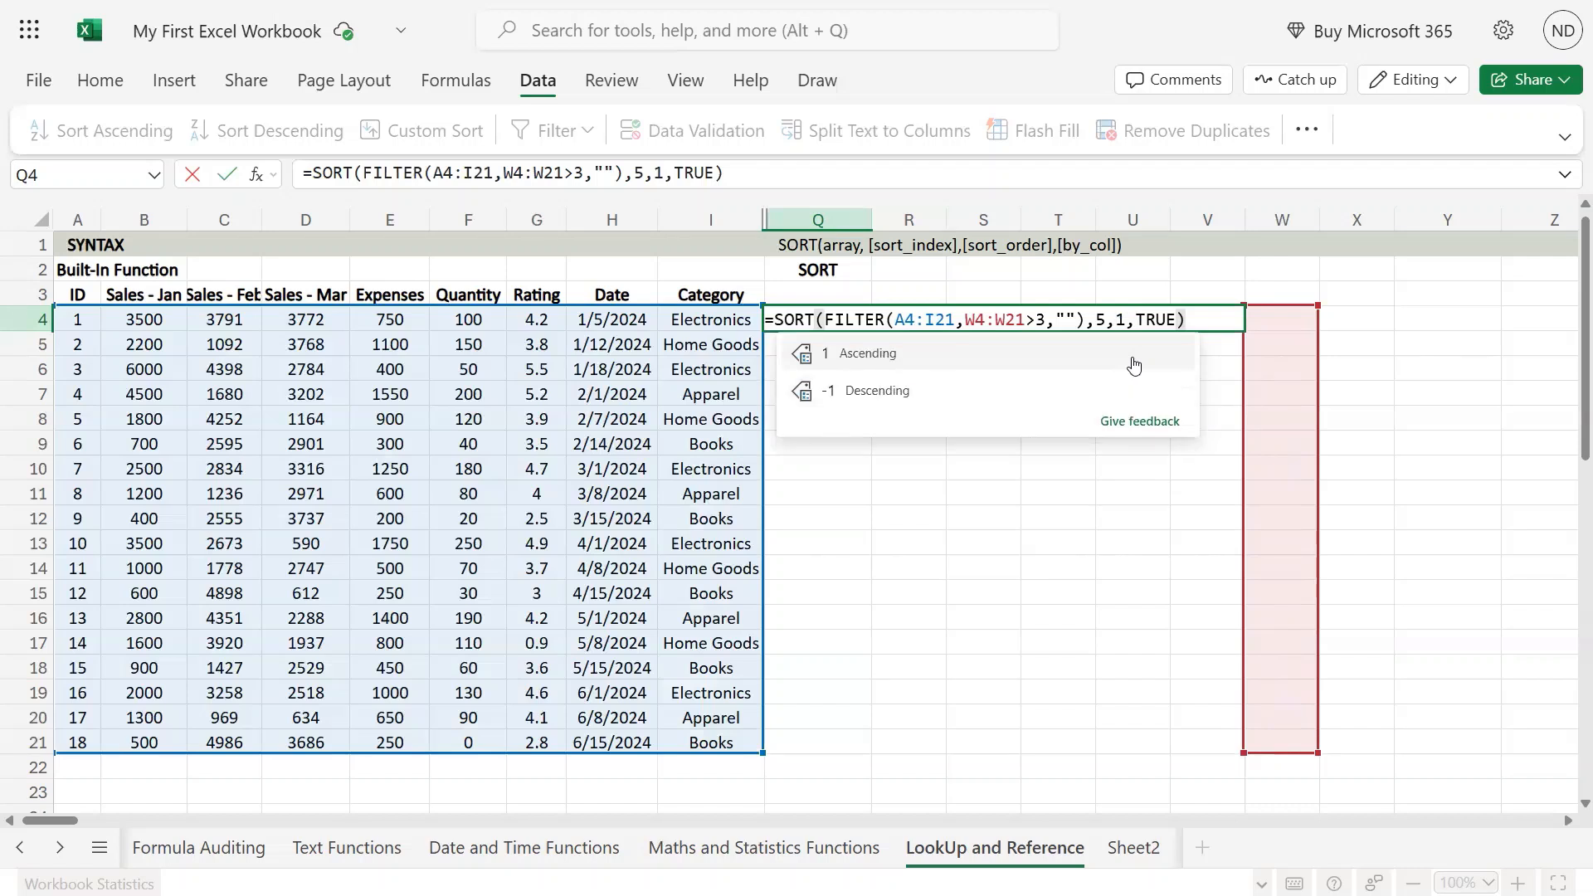
pyautogui.press('Left')
pyautogui.press('Left')
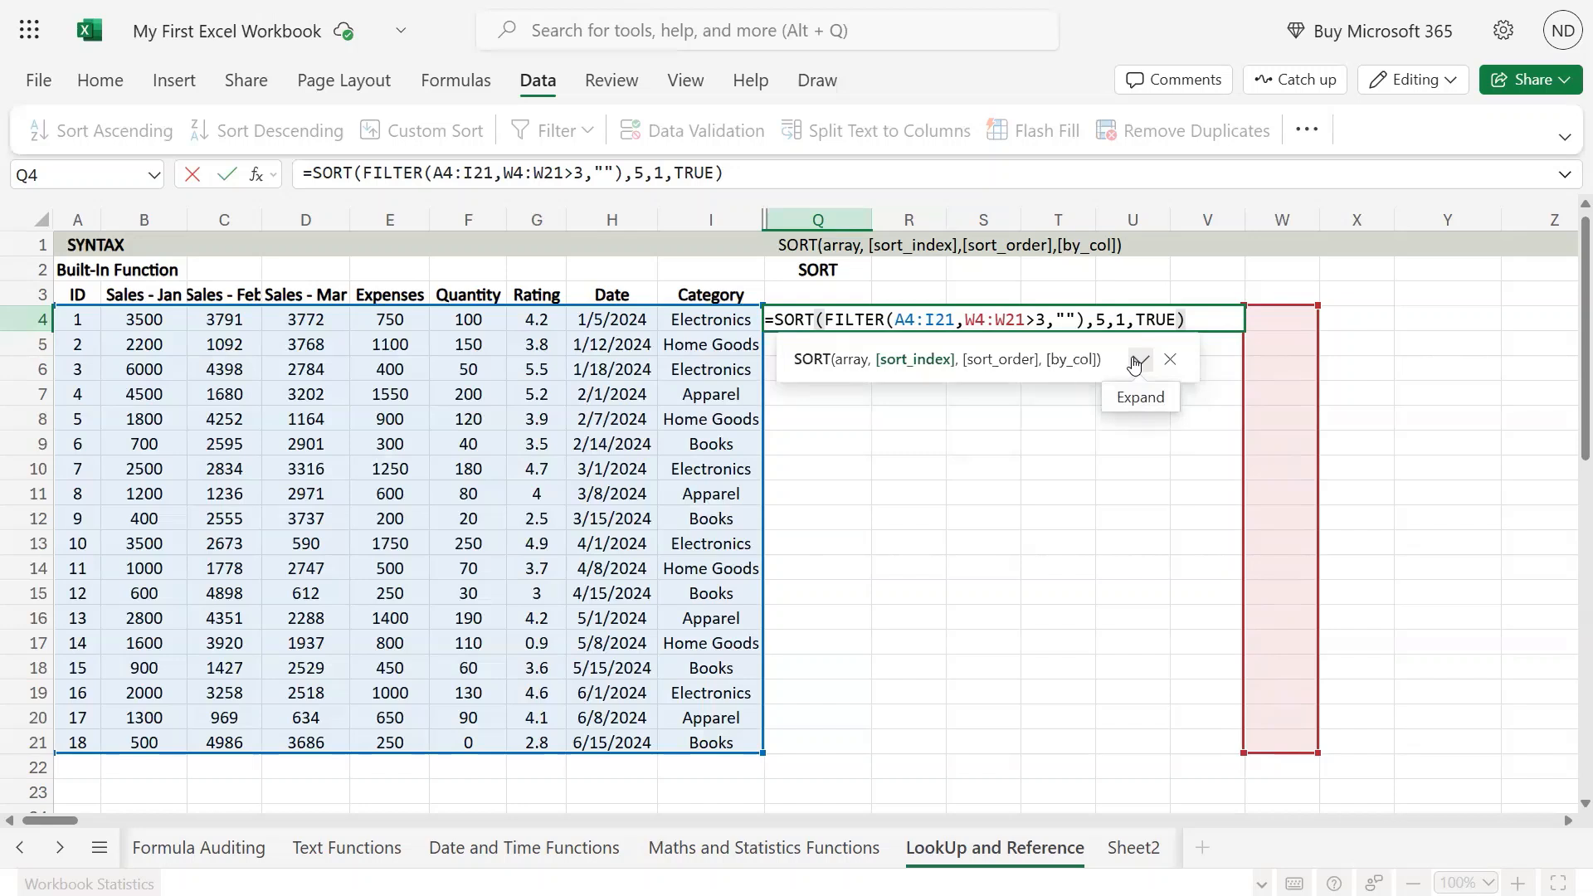
pyautogui.press('Return')
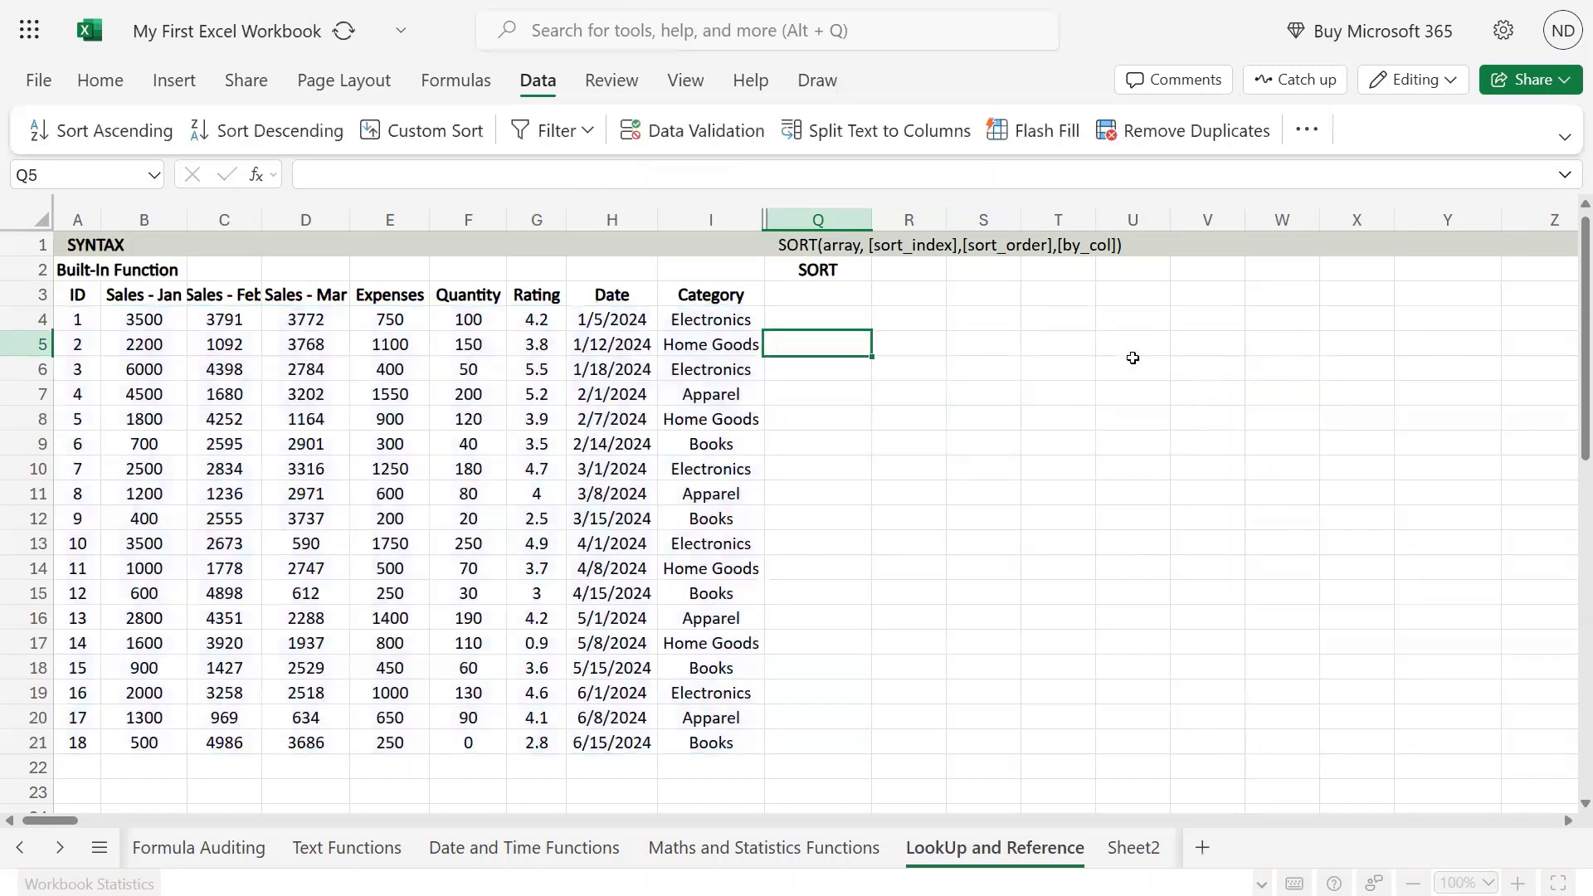
pyautogui.press('Up')
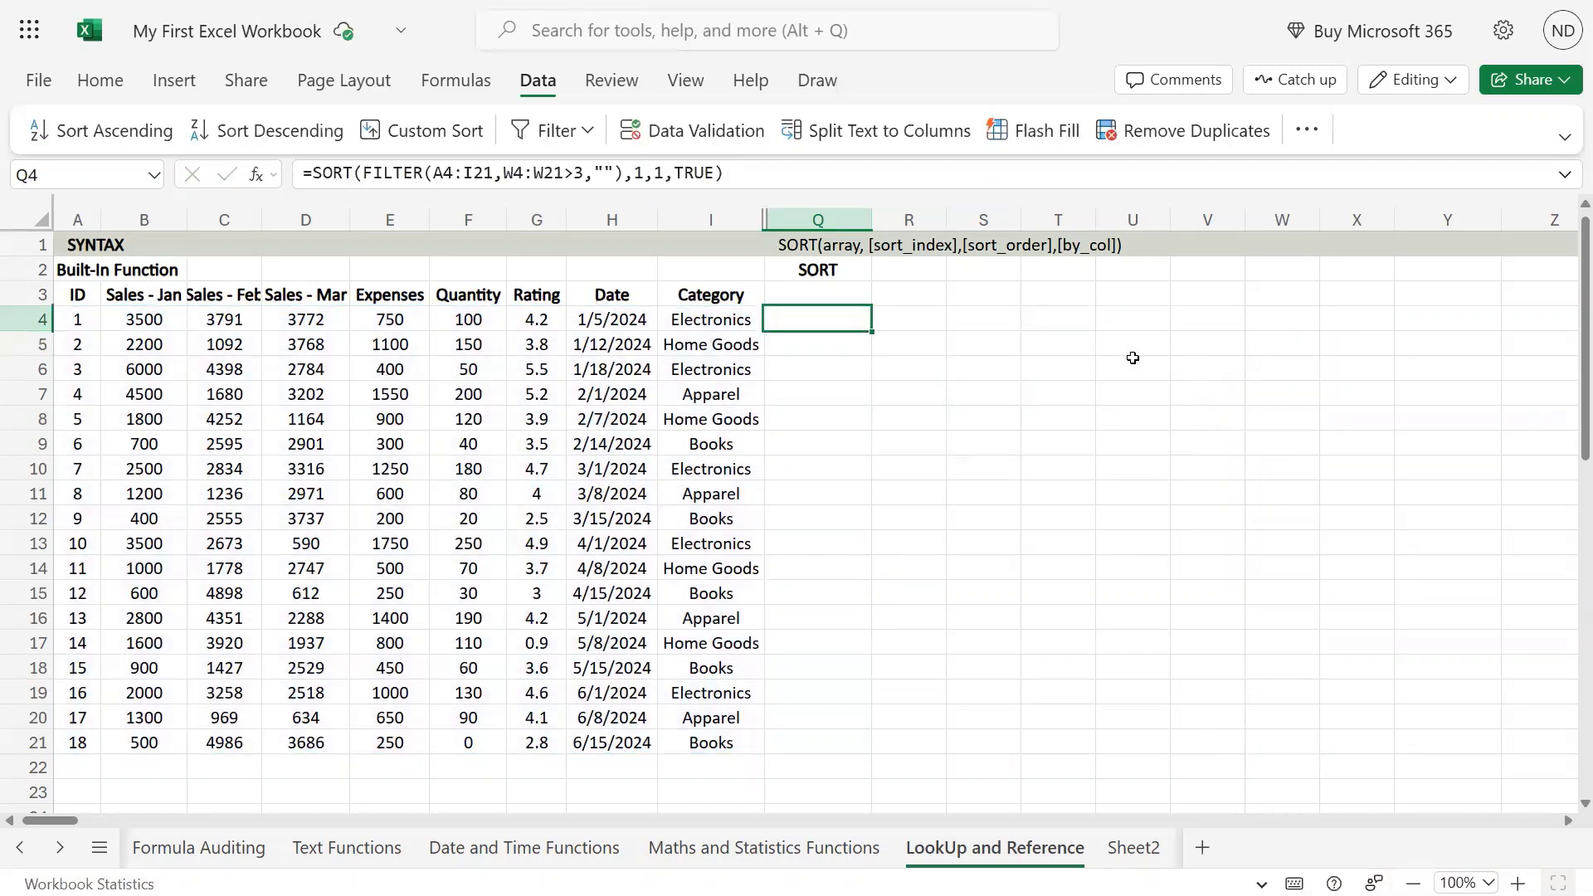
# Change the FILTER condition range in Q4 to the Rating cells G4:G21, making =SORT(FILTER(A4:I21,G4:G21>3,""),1,1,TRUE).
pyautogui.press('F2')
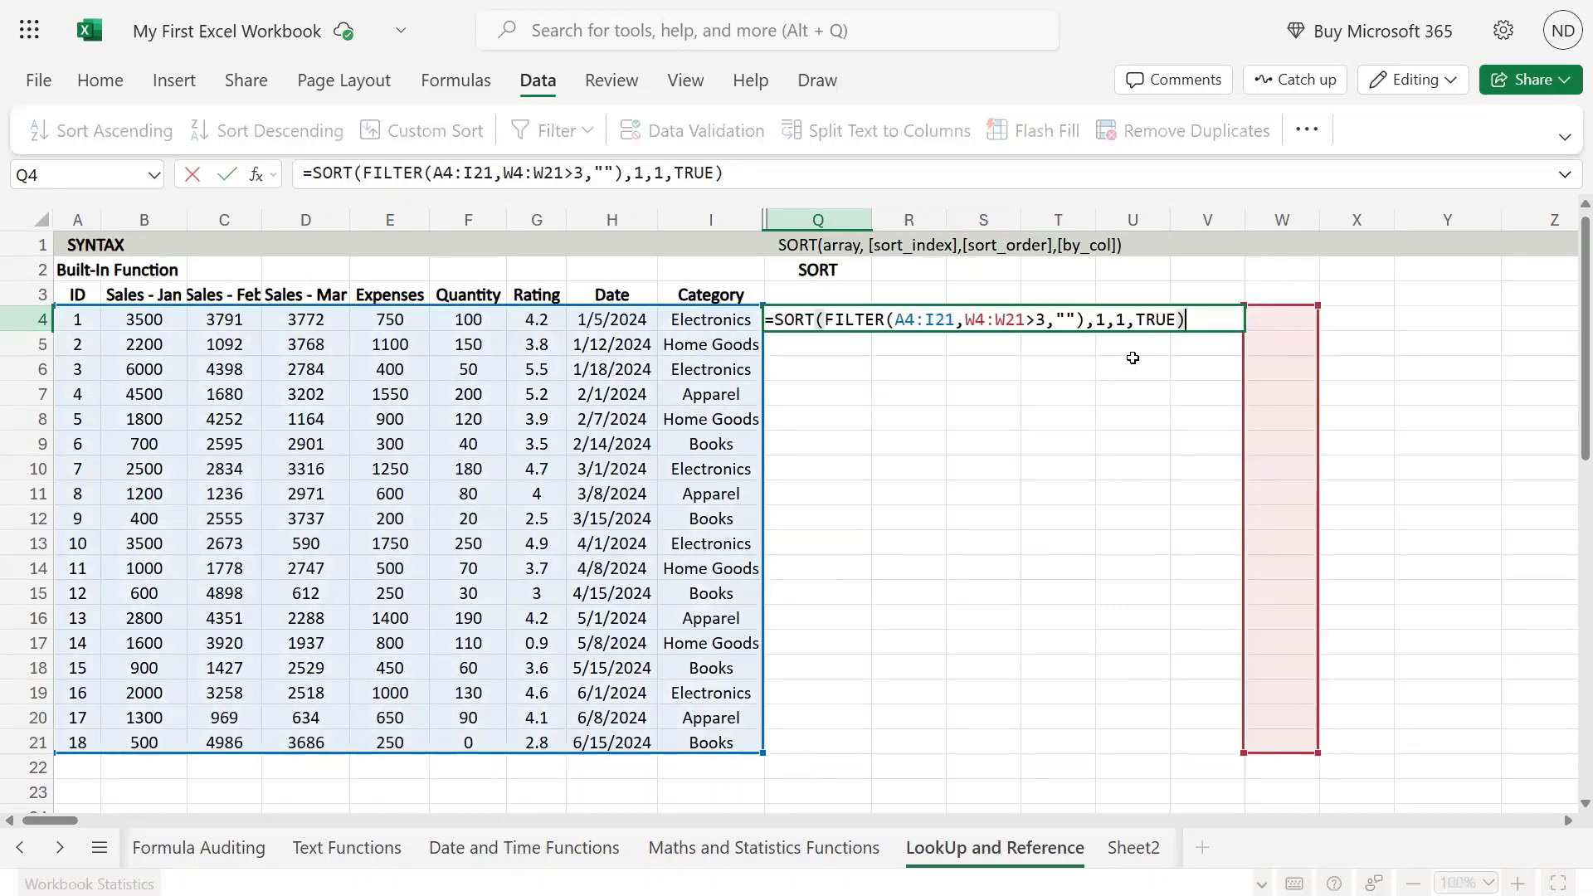
pyautogui.press('Left')
pyautogui.press('Left')
pyautogui.press('Left')
pyautogui.press('Left')
pyautogui.press('Left')
pyautogui.press('Left')
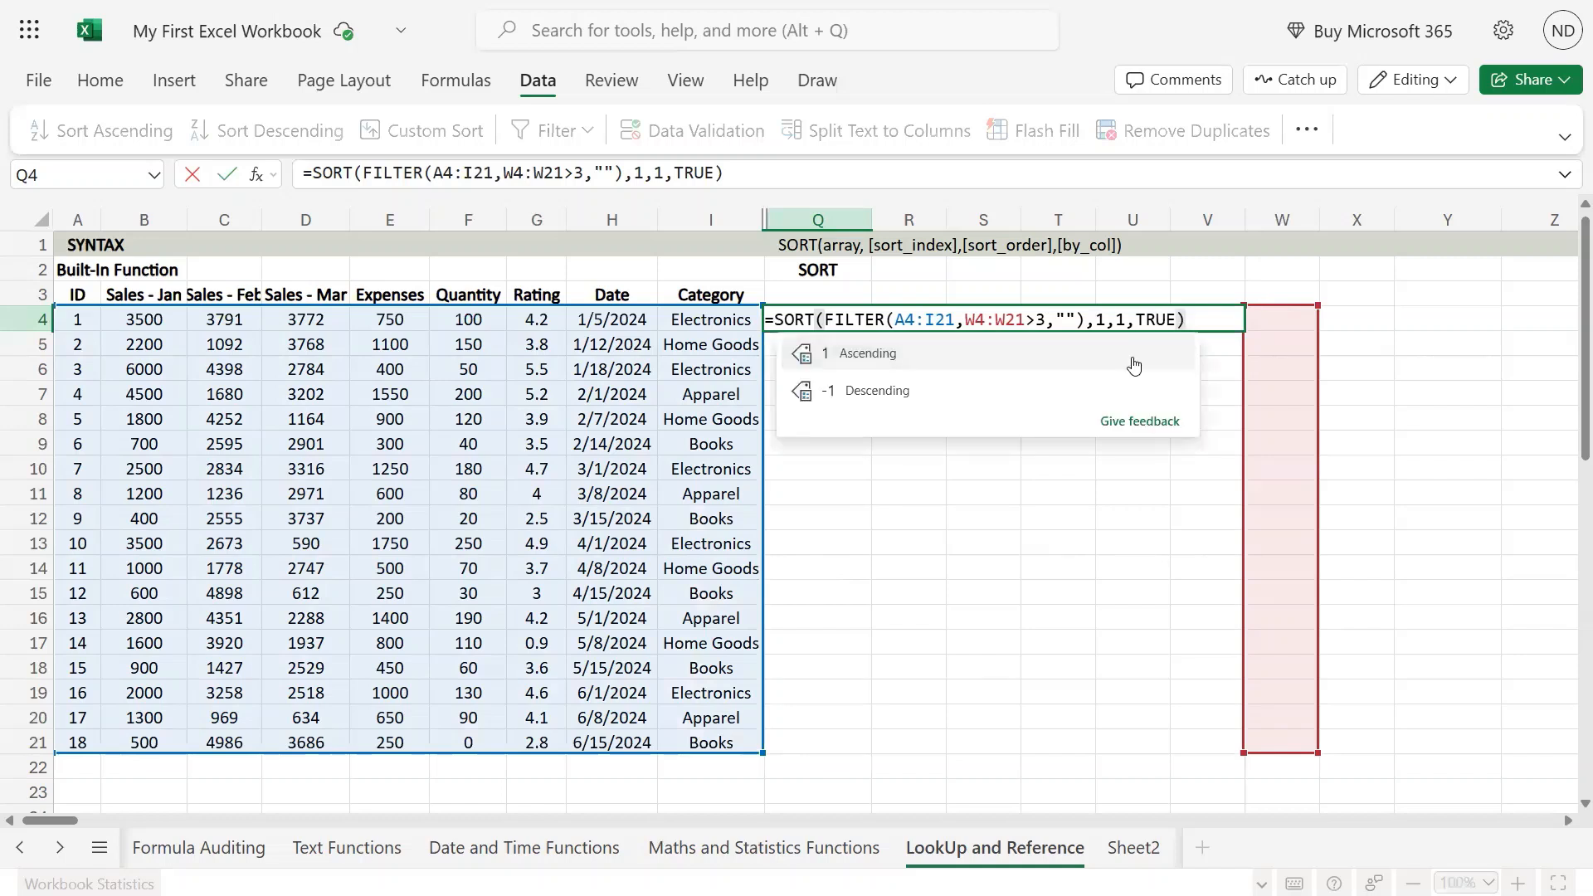
pyautogui.press('Left')
pyautogui.press('Left')
pyautogui.press('Left')
pyautogui.press('Left')
pyautogui.press('Left')
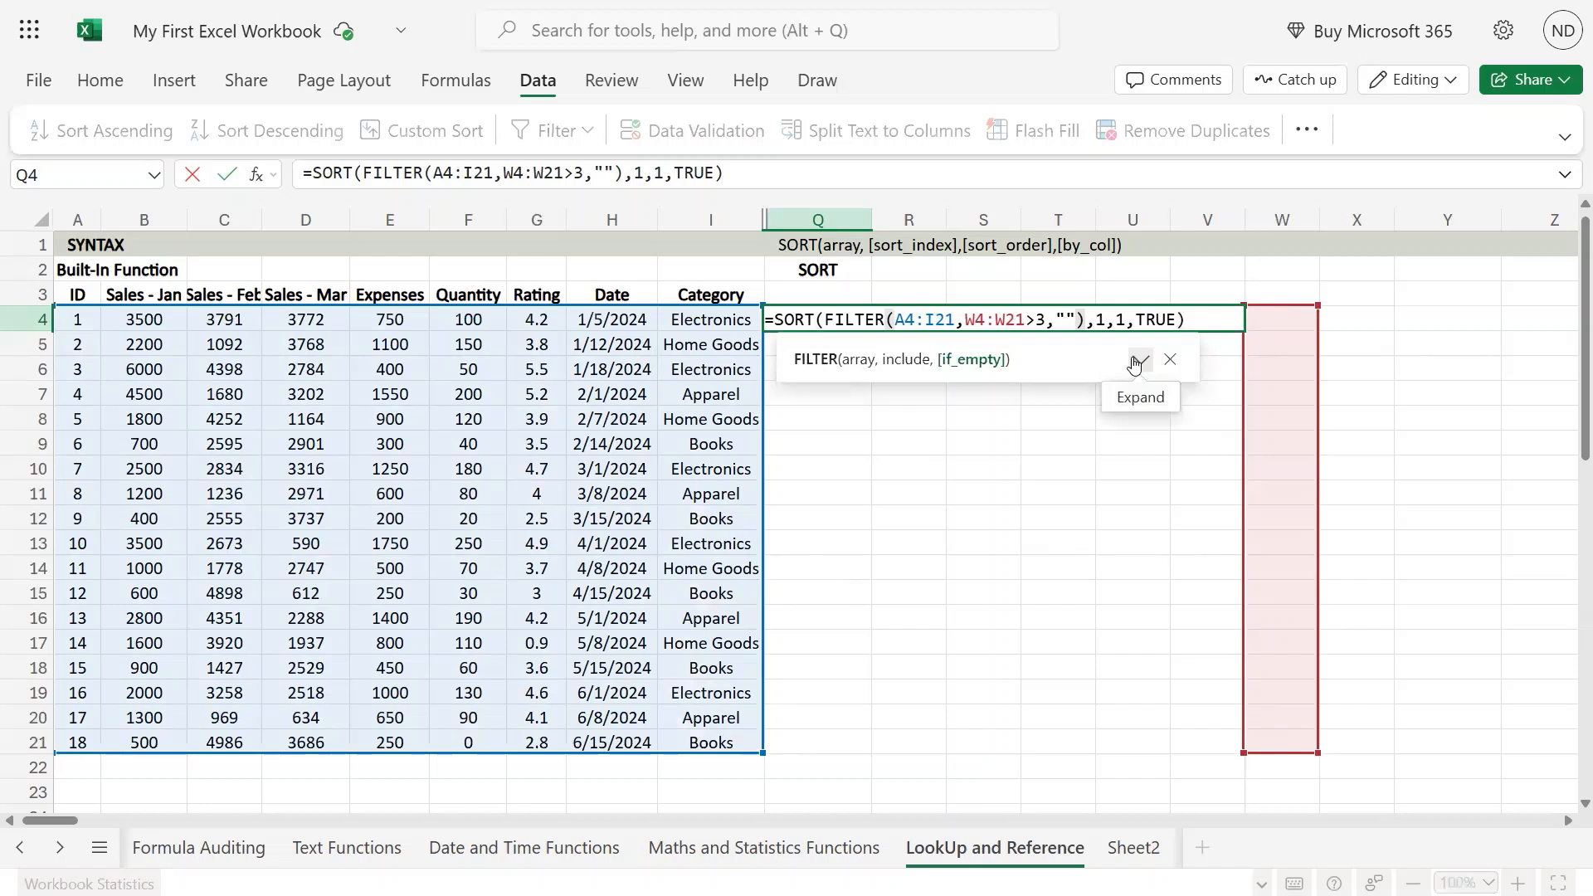
pyautogui.press('Left')
pyautogui.press('Left')
pyautogui.press('Left')
pyautogui.press('Left')
pyautogui.press('Left')
pyautogui.press('Left')
pyautogui.press('Left')
pyautogui.press('Left')
pyautogui.press('Left')
pyautogui.press('BackSpace')
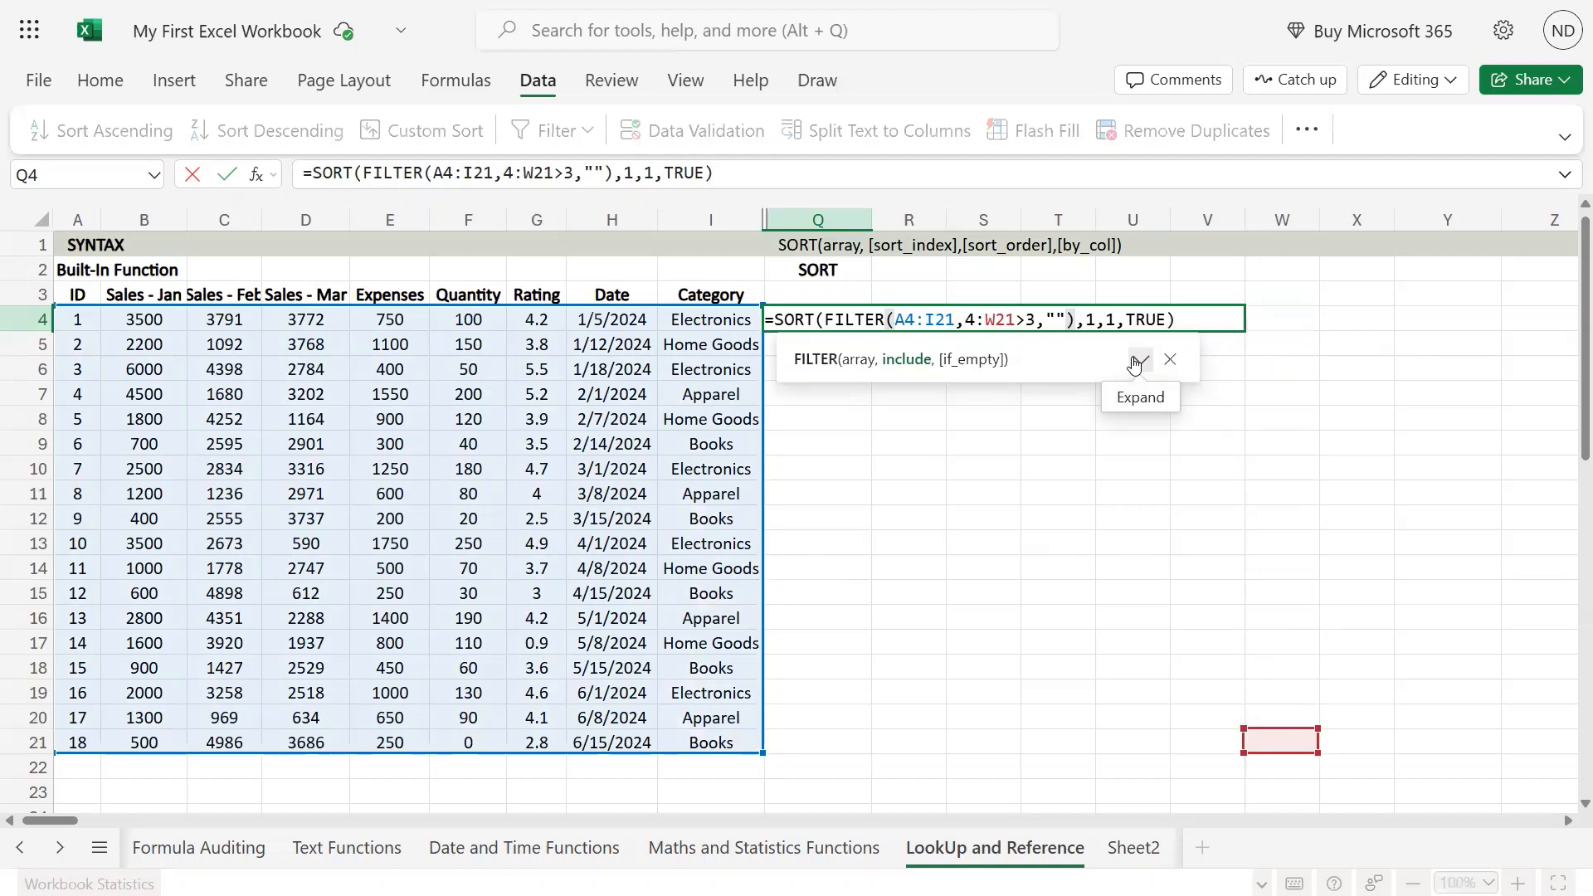
pyautogui.write('G')
pyautogui.press('Right')
pyautogui.press('Right')
pyautogui.press('Right')
pyautogui.press('BackSpace')
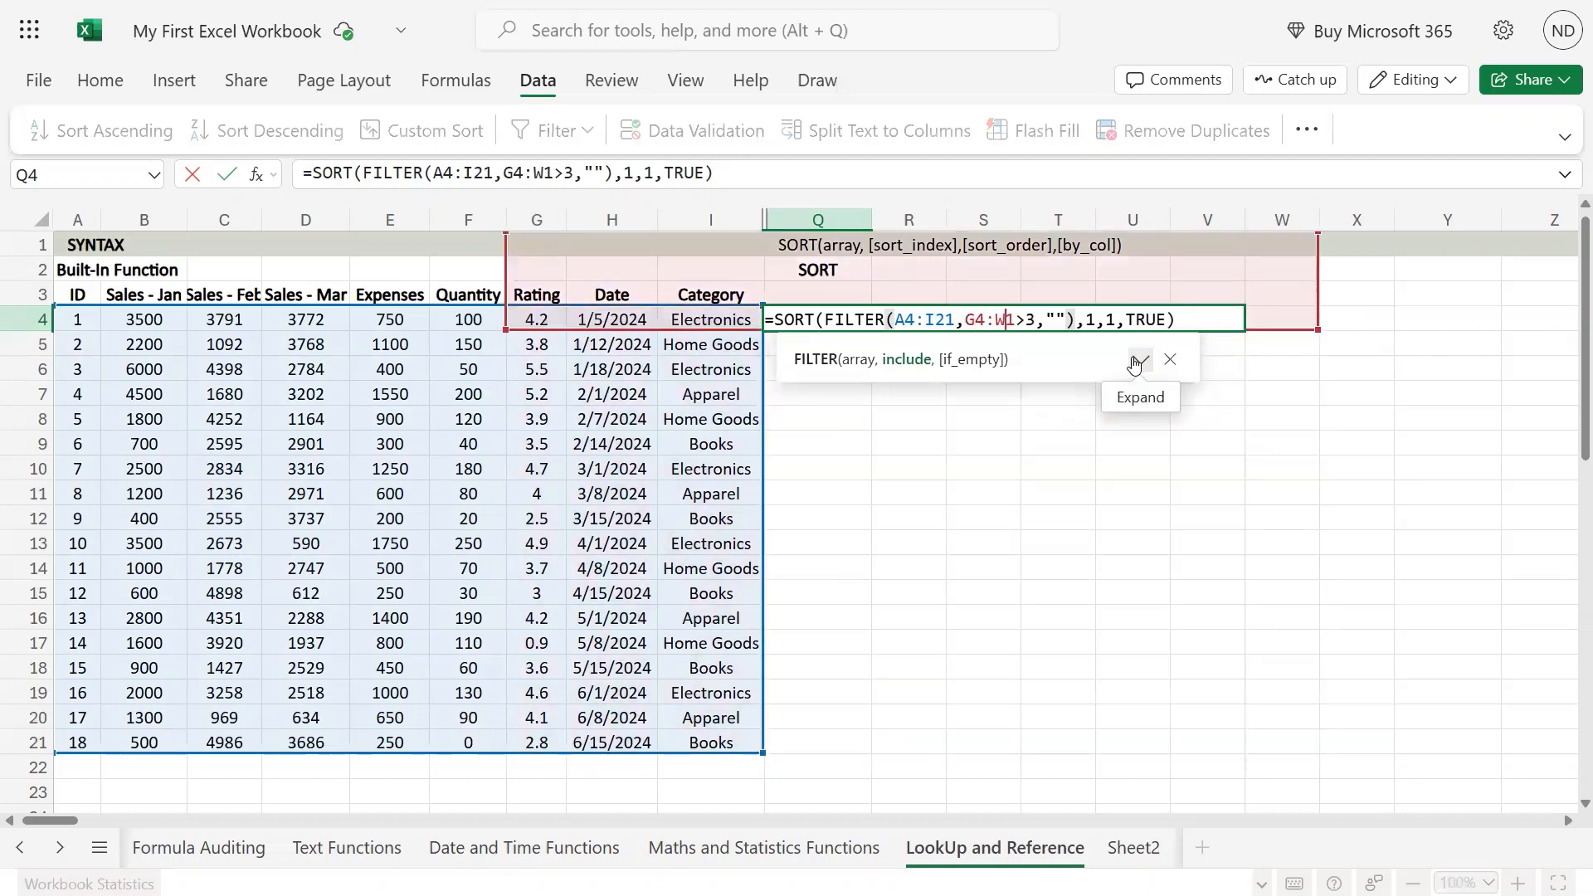
pyautogui.press('Delete')
pyautogui.write('G2')
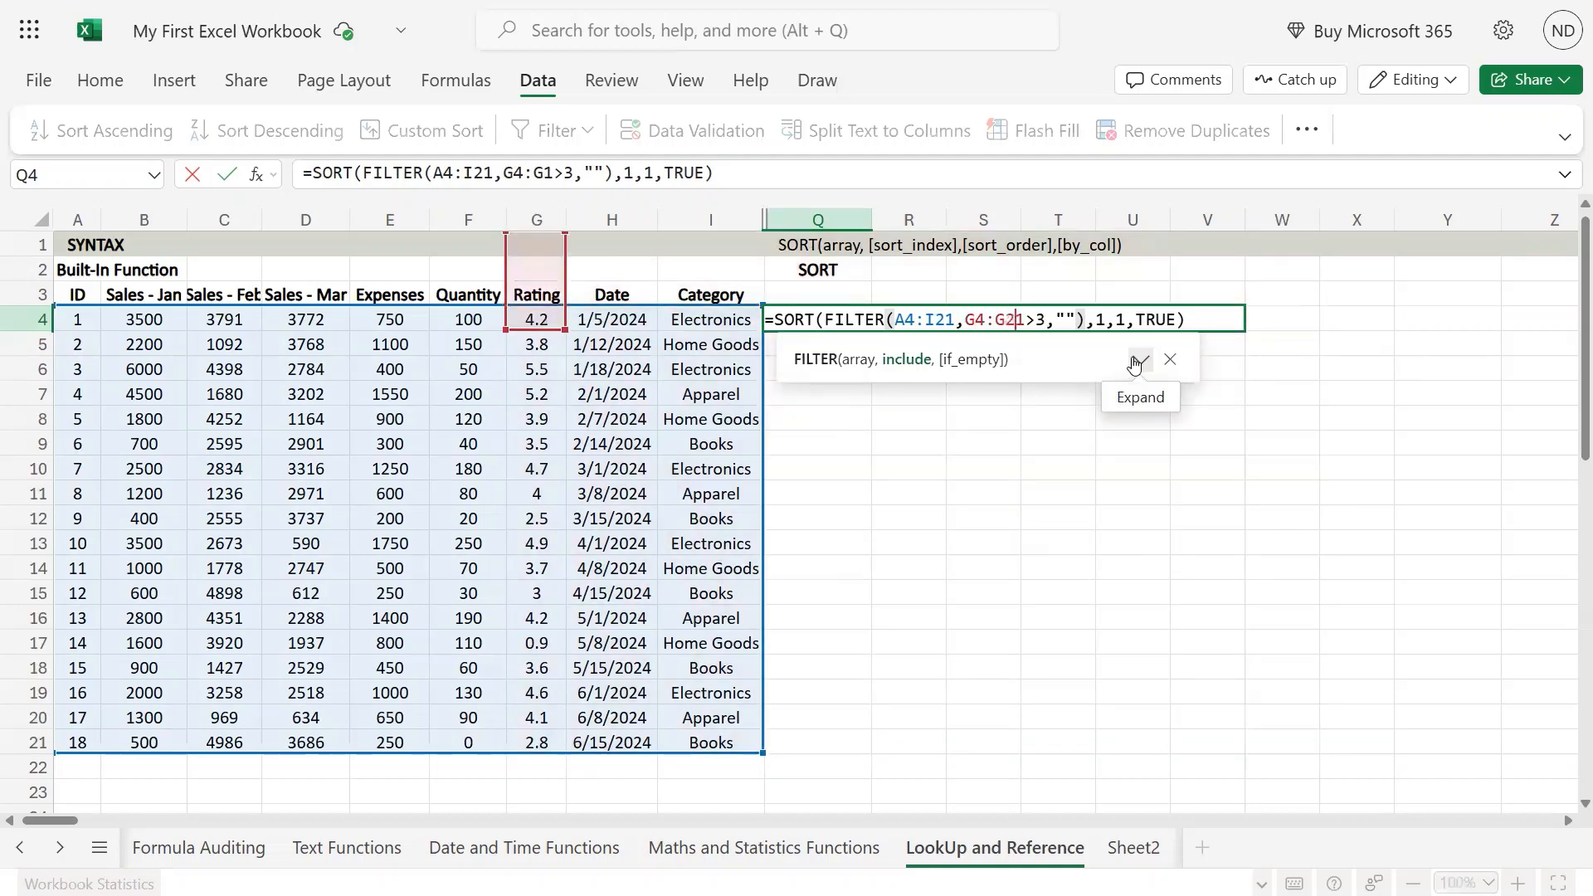
pyautogui.press('Return')
pyautogui.press('Up')
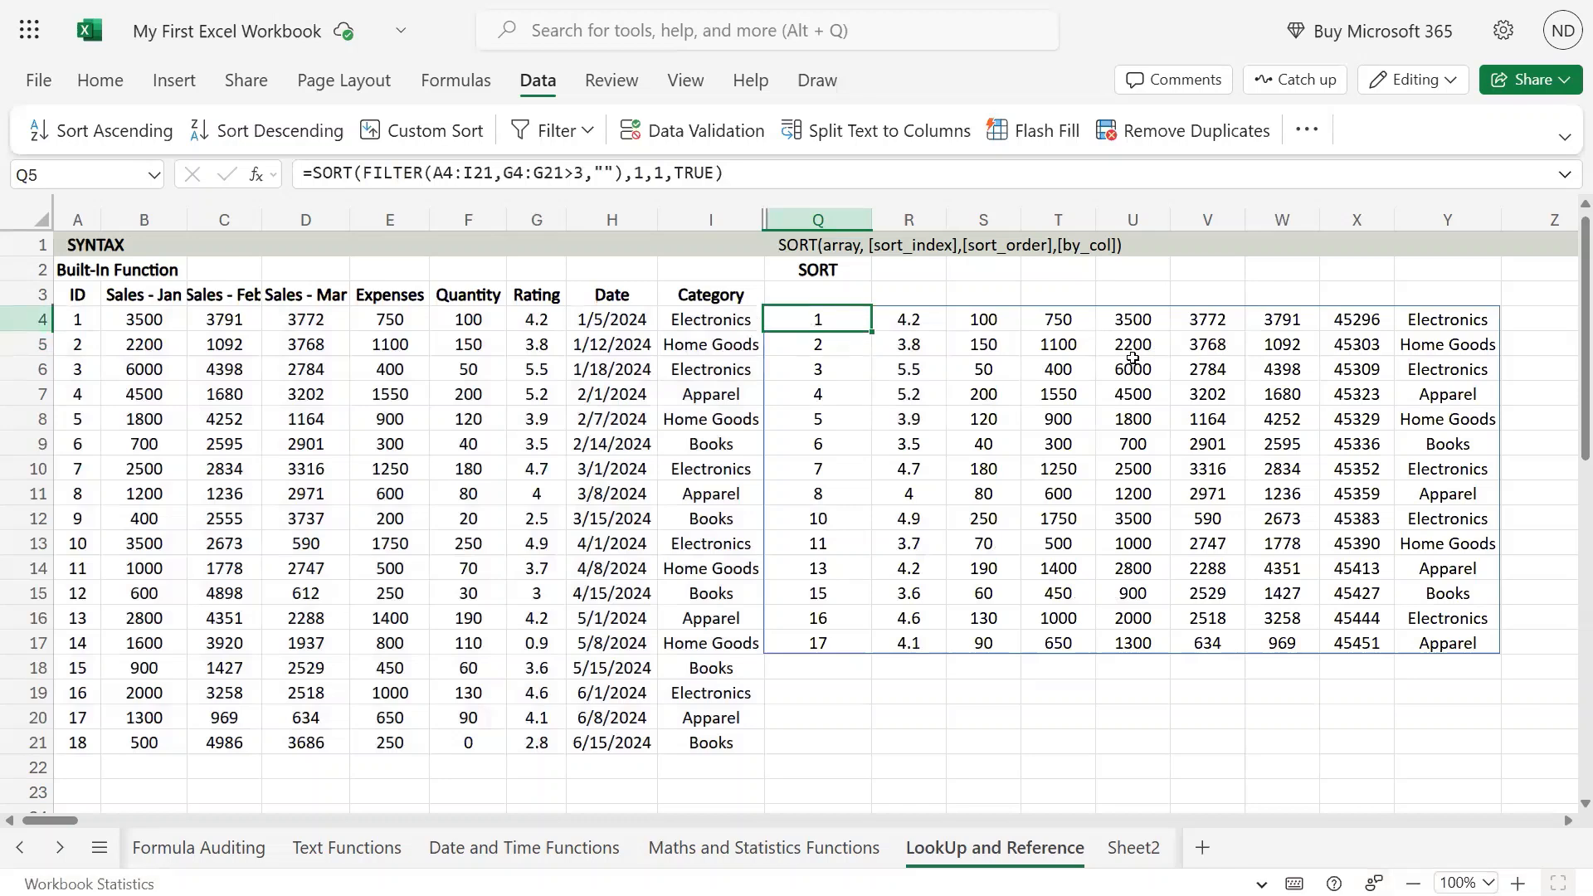
# Select the ratings R4:R17 in the filtered output to check them against the greater-than-3 condition.
pyautogui.press('Right')
pyautogui.press('Right')
pyautogui.press('Right')
pyautogui.press('Right')
pyautogui.press('Left')
pyautogui.press('Left')
pyautogui.press('Left')
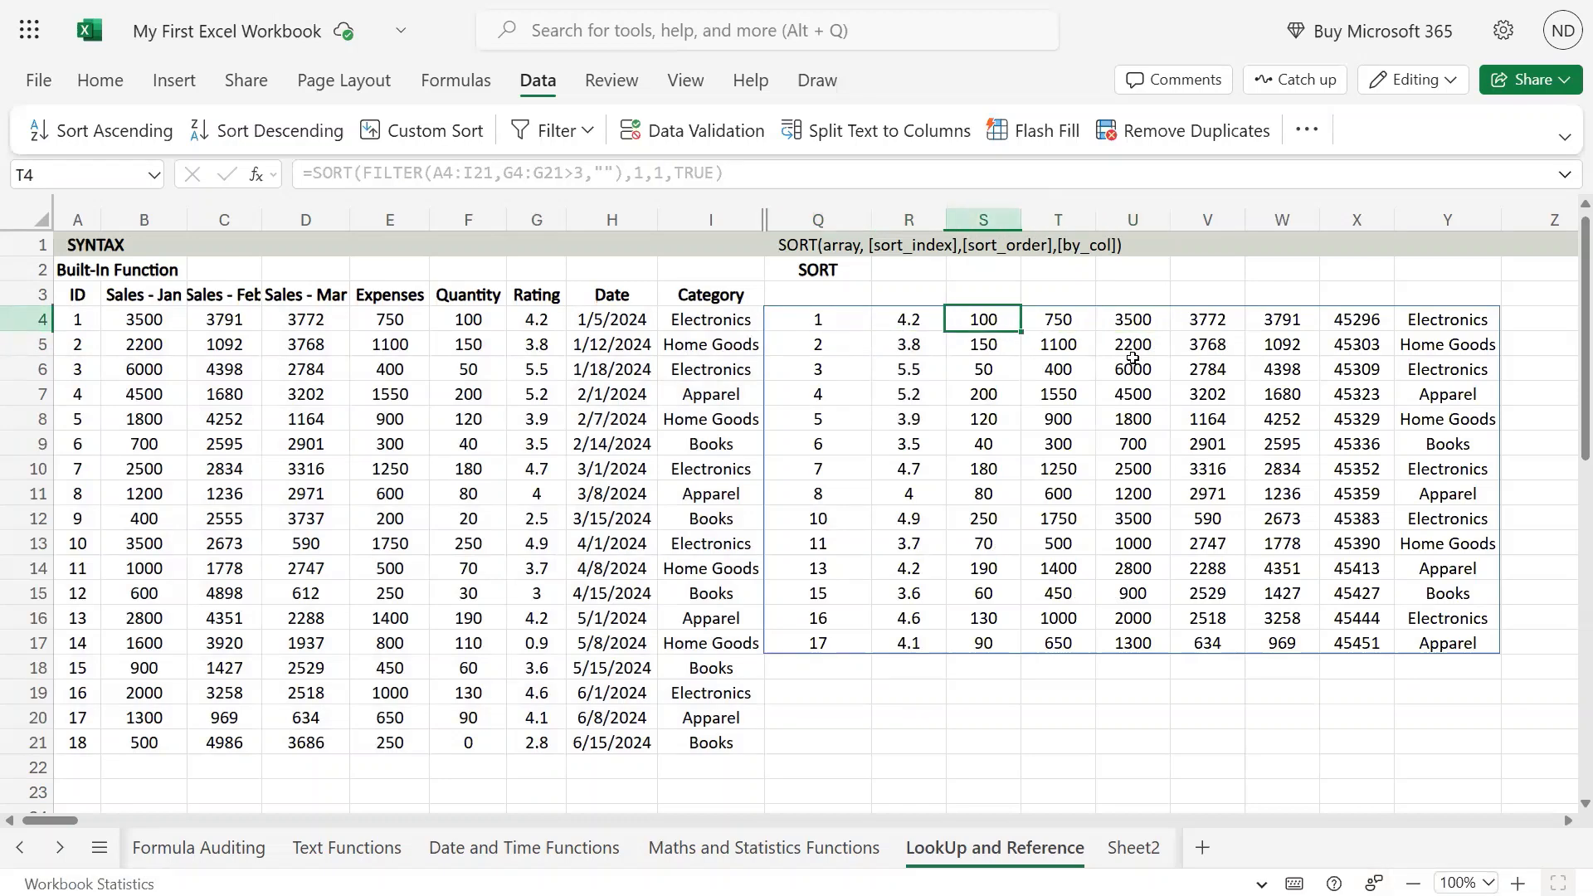
pyautogui.hotkey('ctrl', 'shift', 'Down')
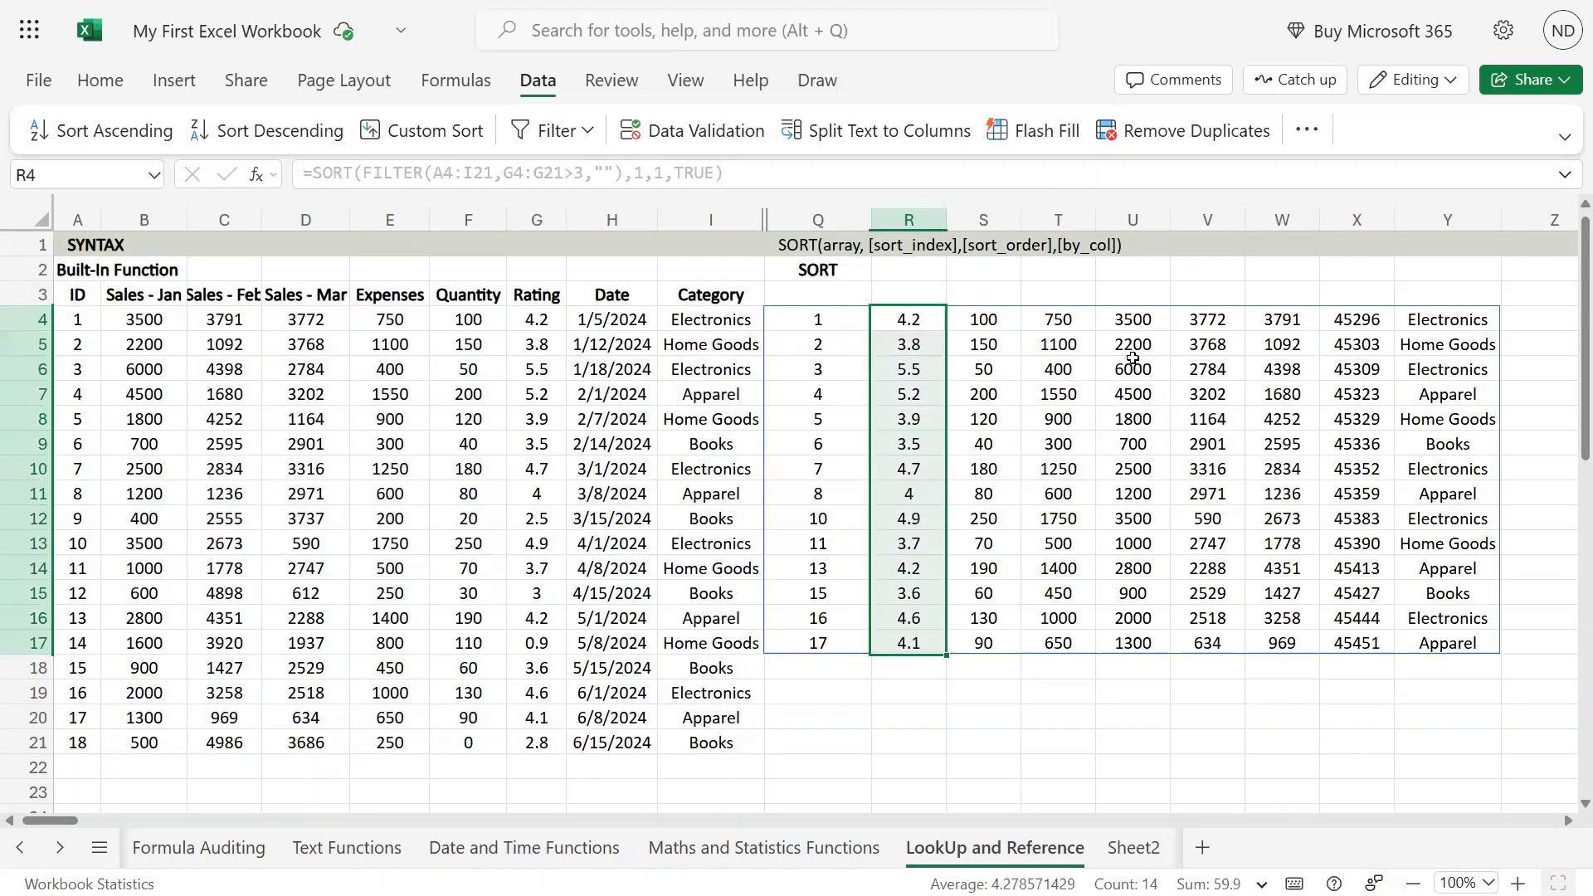
# Select the output columns beside the ratings, S4:Y17, to review the rest of the filtered result.
pyautogui.hotkey('ctrl', 'shift', 'Up')
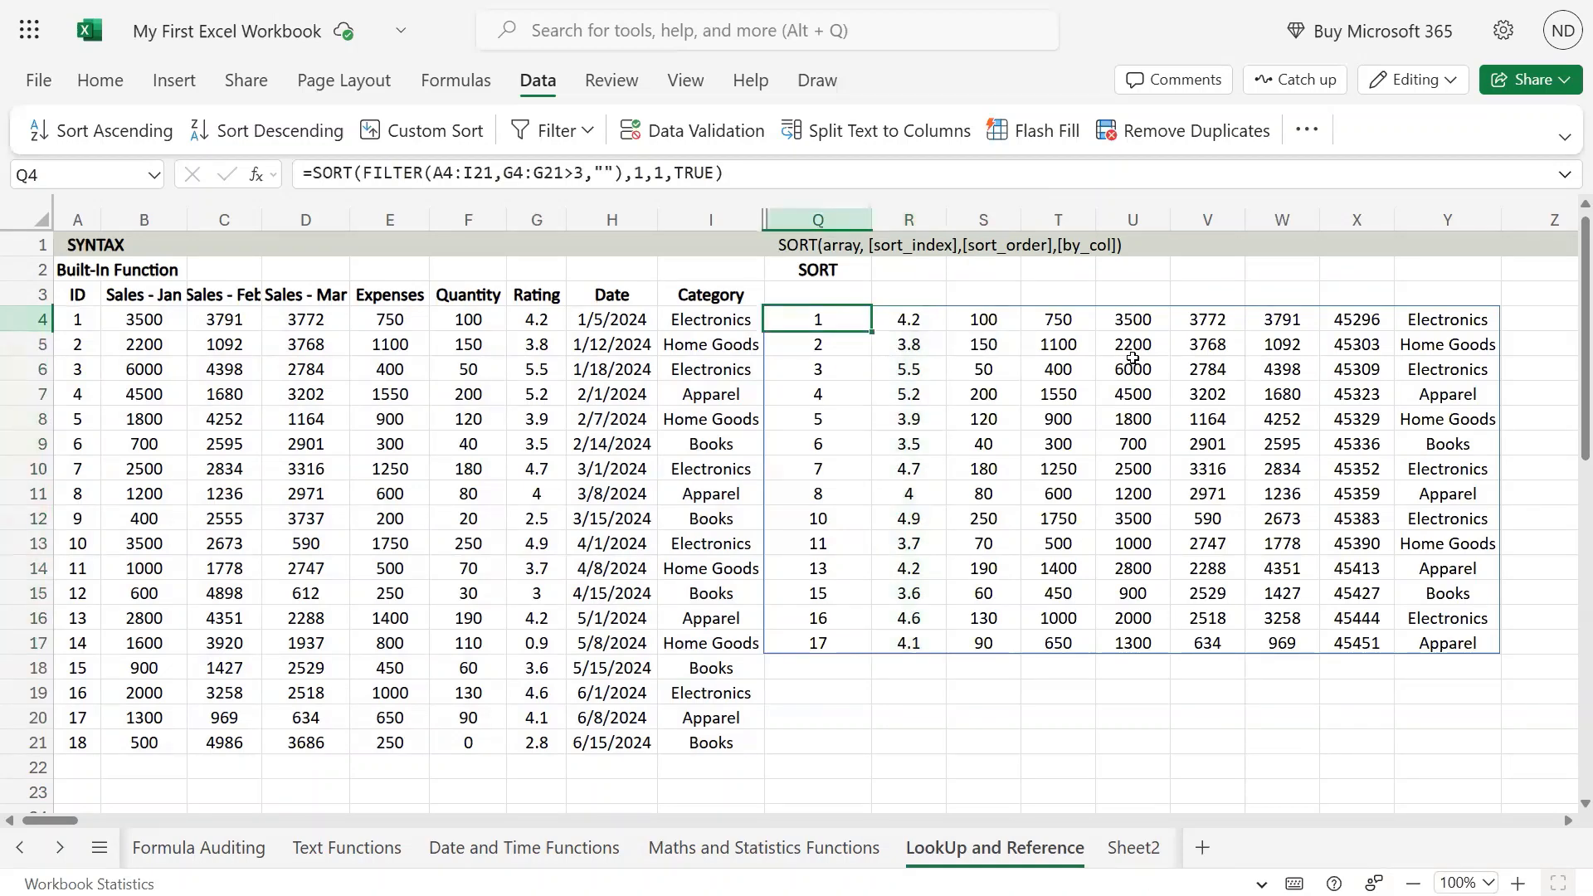
pyautogui.press('Right')
pyautogui.press('Right')
pyautogui.press('Left')
pyautogui.hotkey('ctrl', 'shift', 'Right')
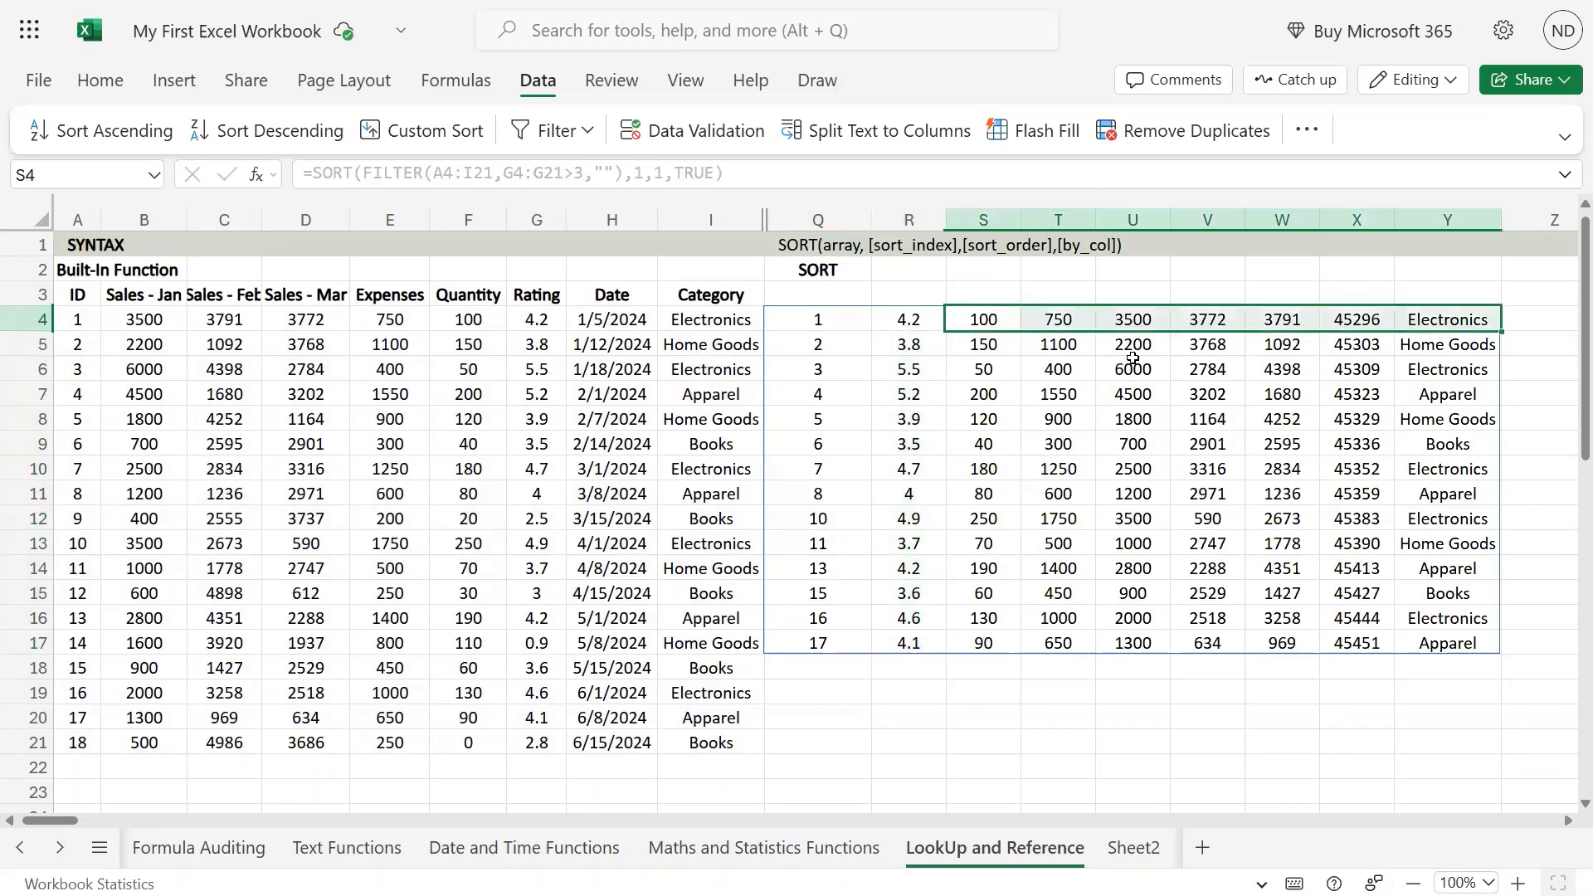
pyautogui.hotkey('ctrl', 'shift', 'Down')
pyautogui.press('Left')
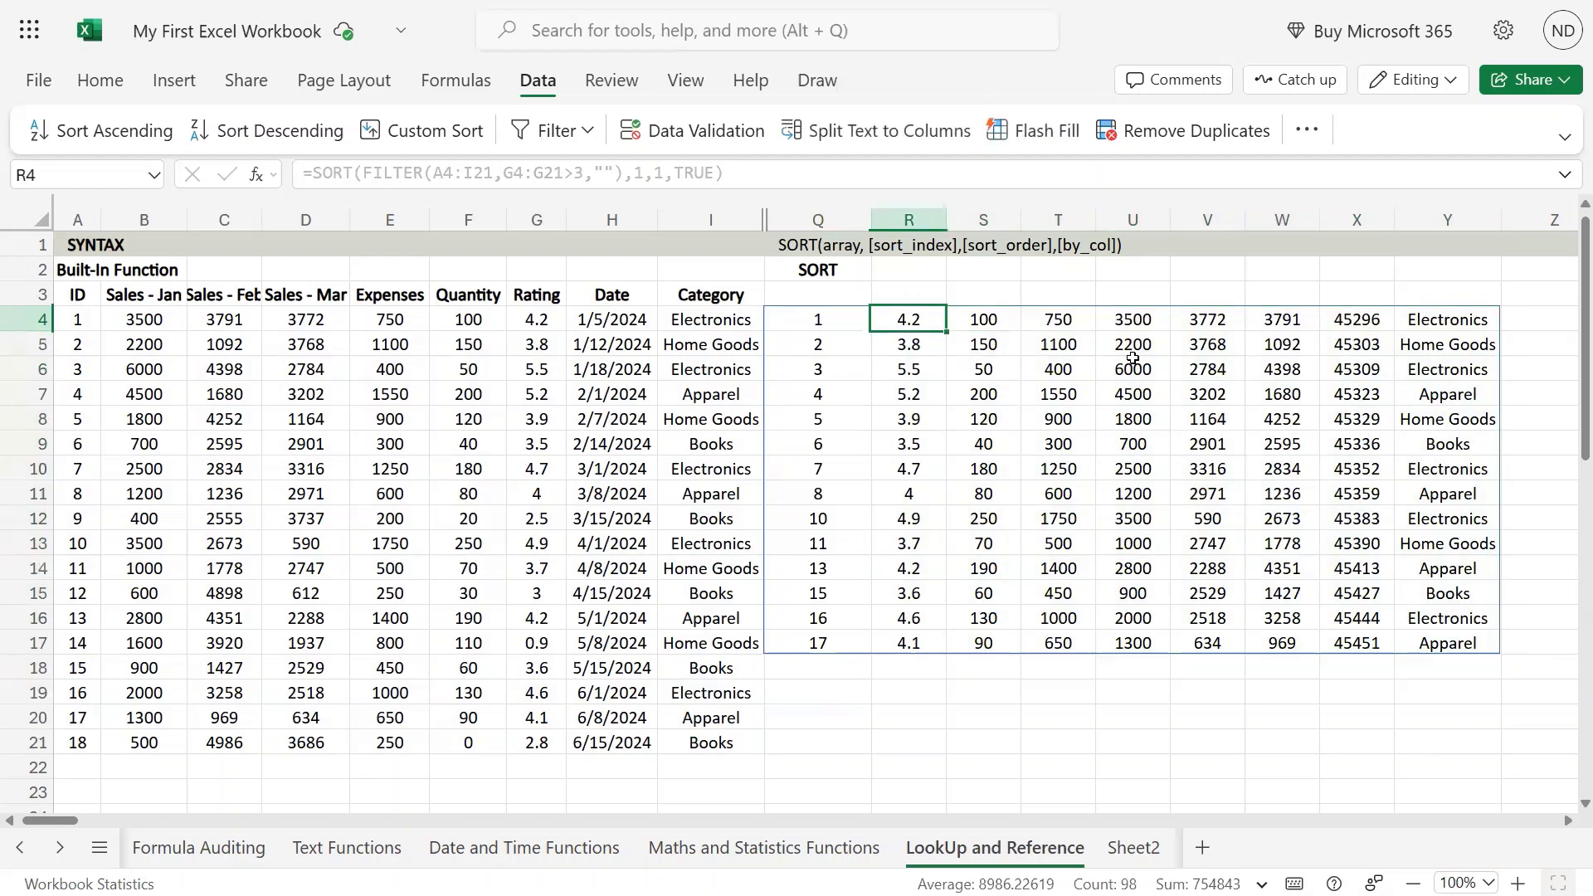
# Select the ratings R4:R14 in the filtered output to go through them one by one.
pyautogui.hotkey('shift', 'Down')
pyautogui.hotkey('shift', 'Down')
pyautogui.hotkey('shift', 'Down')
pyautogui.hotkey('shift', 'Down')
pyautogui.hotkey('shift', 'Down')
pyautogui.hotkey('shift', 'Down')
pyautogui.hotkey('shift', 'Down')
pyautogui.hotkey('shift', 'Down')
pyautogui.hotkey('shift', 'Down')
pyautogui.hotkey('shift', 'Down')
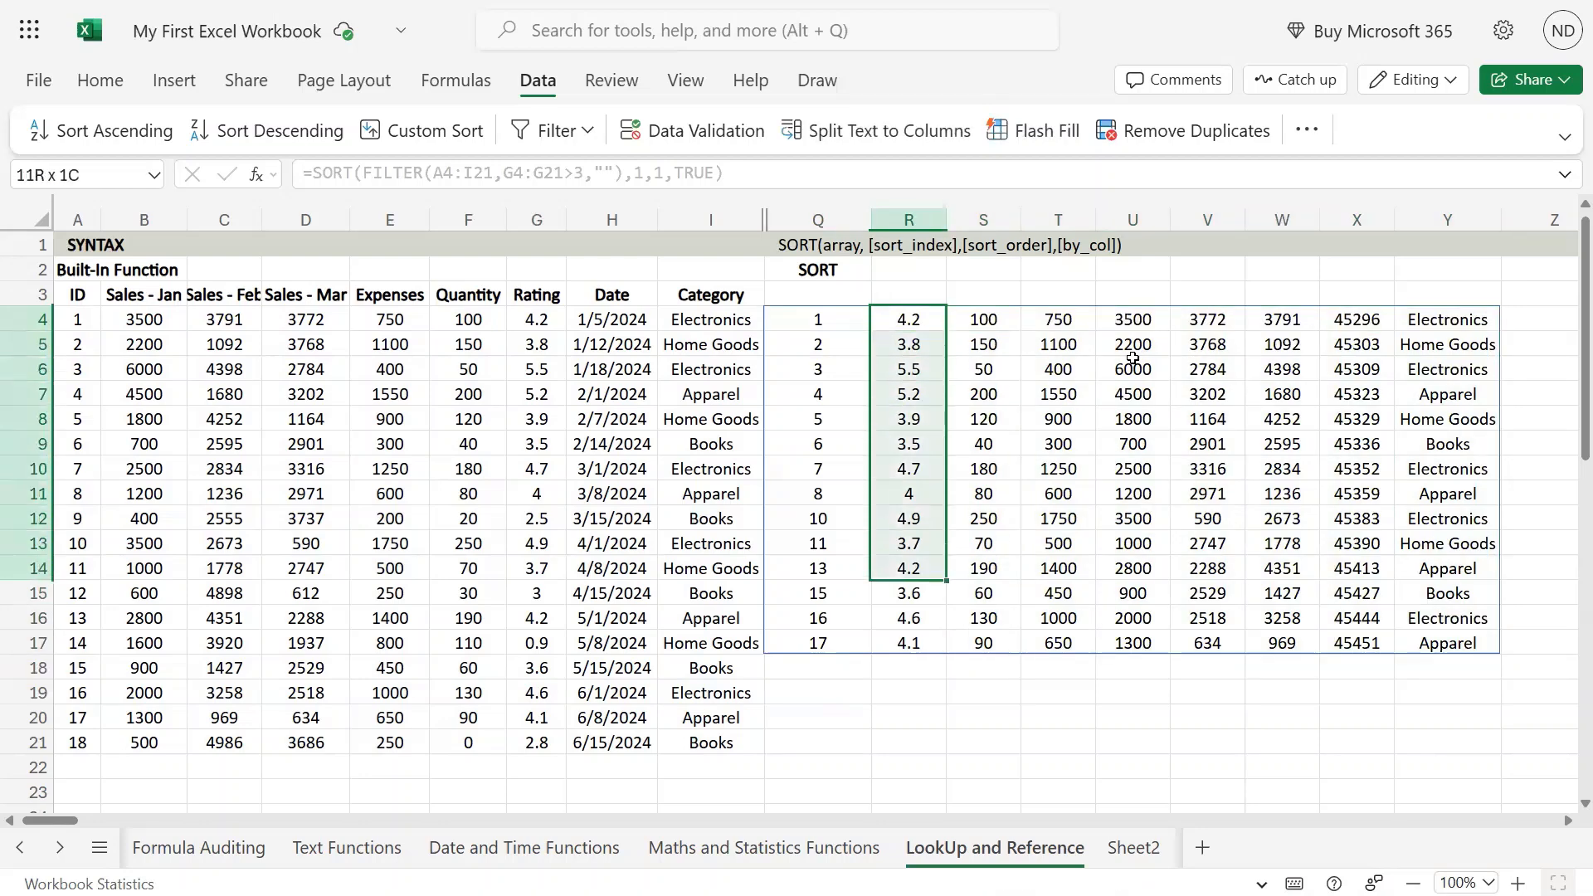
pyautogui.press('Left')
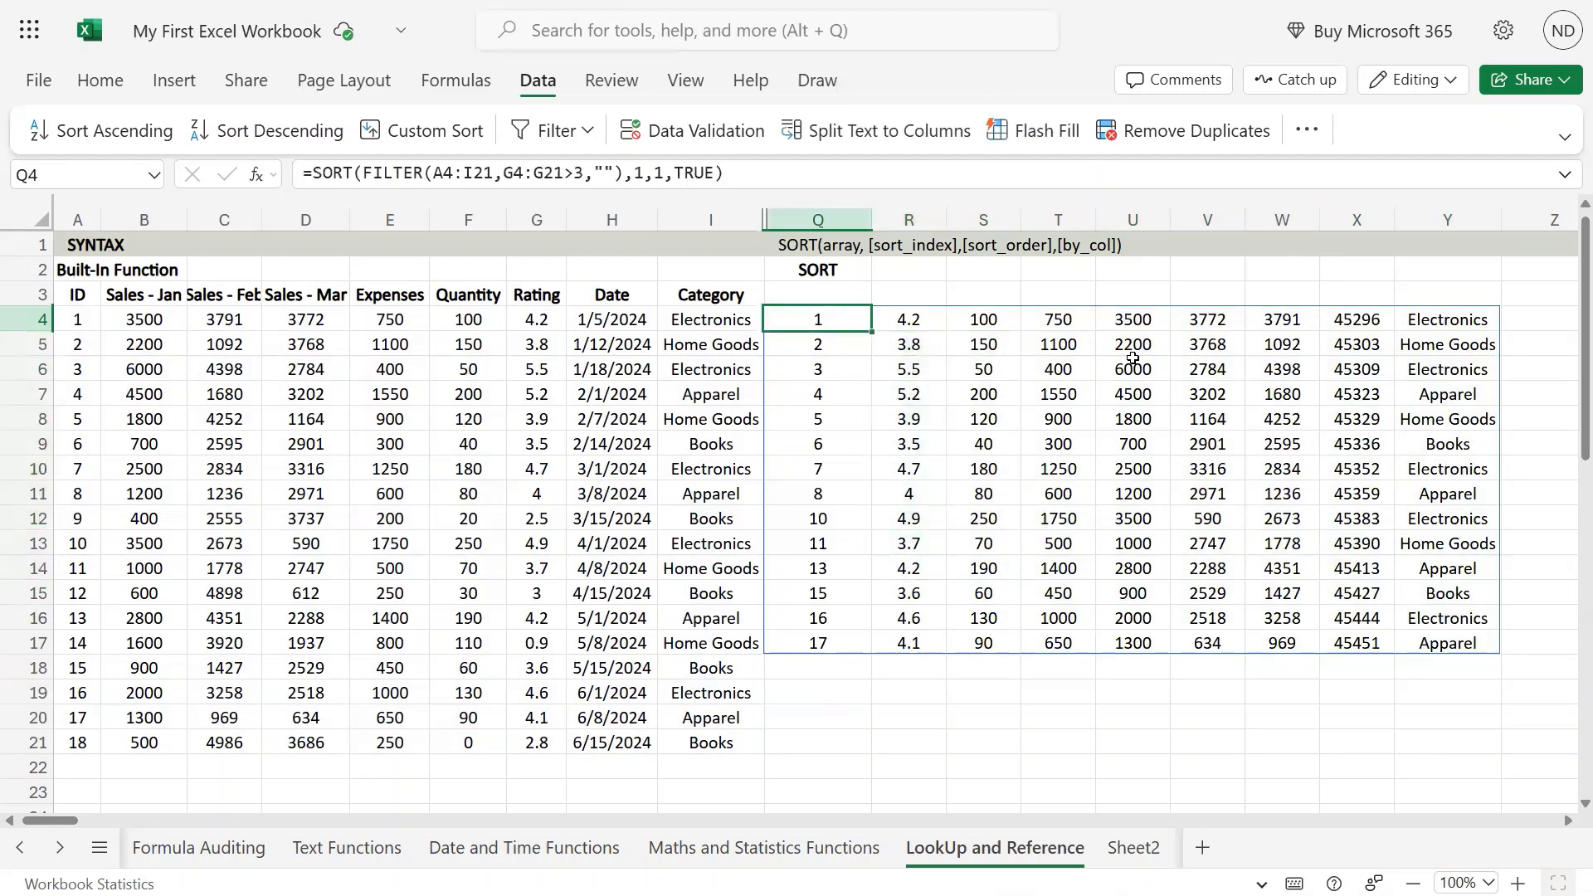
# Review the cell ranges used by the Q4 formula and compare its rating condition with the filtered ratings R4:R17.
pyautogui.press('F2')
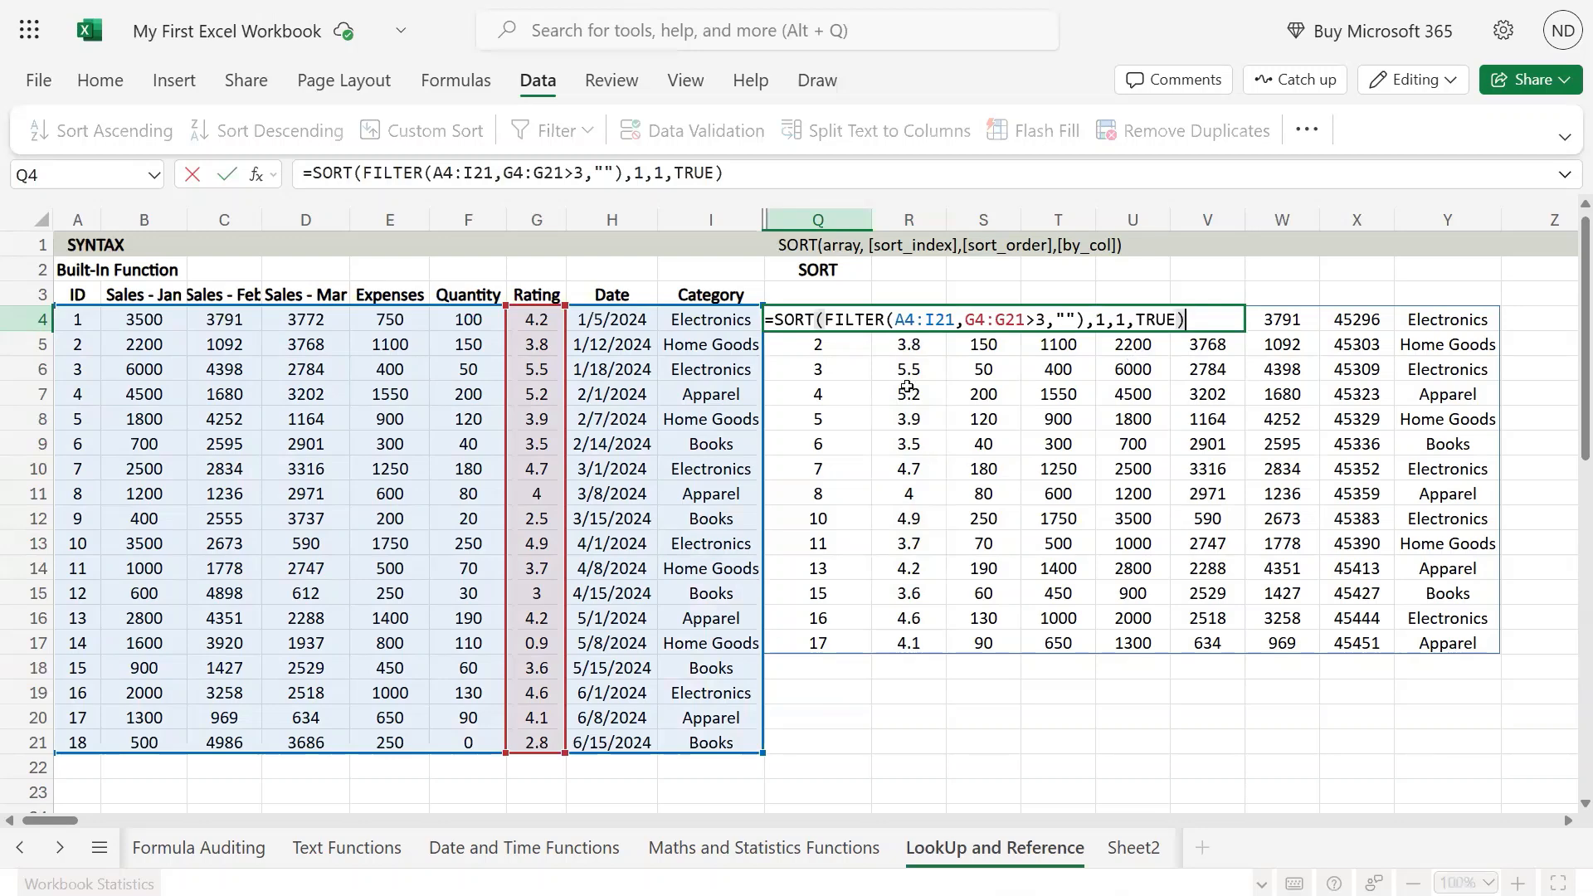
pyautogui.press('Escape')
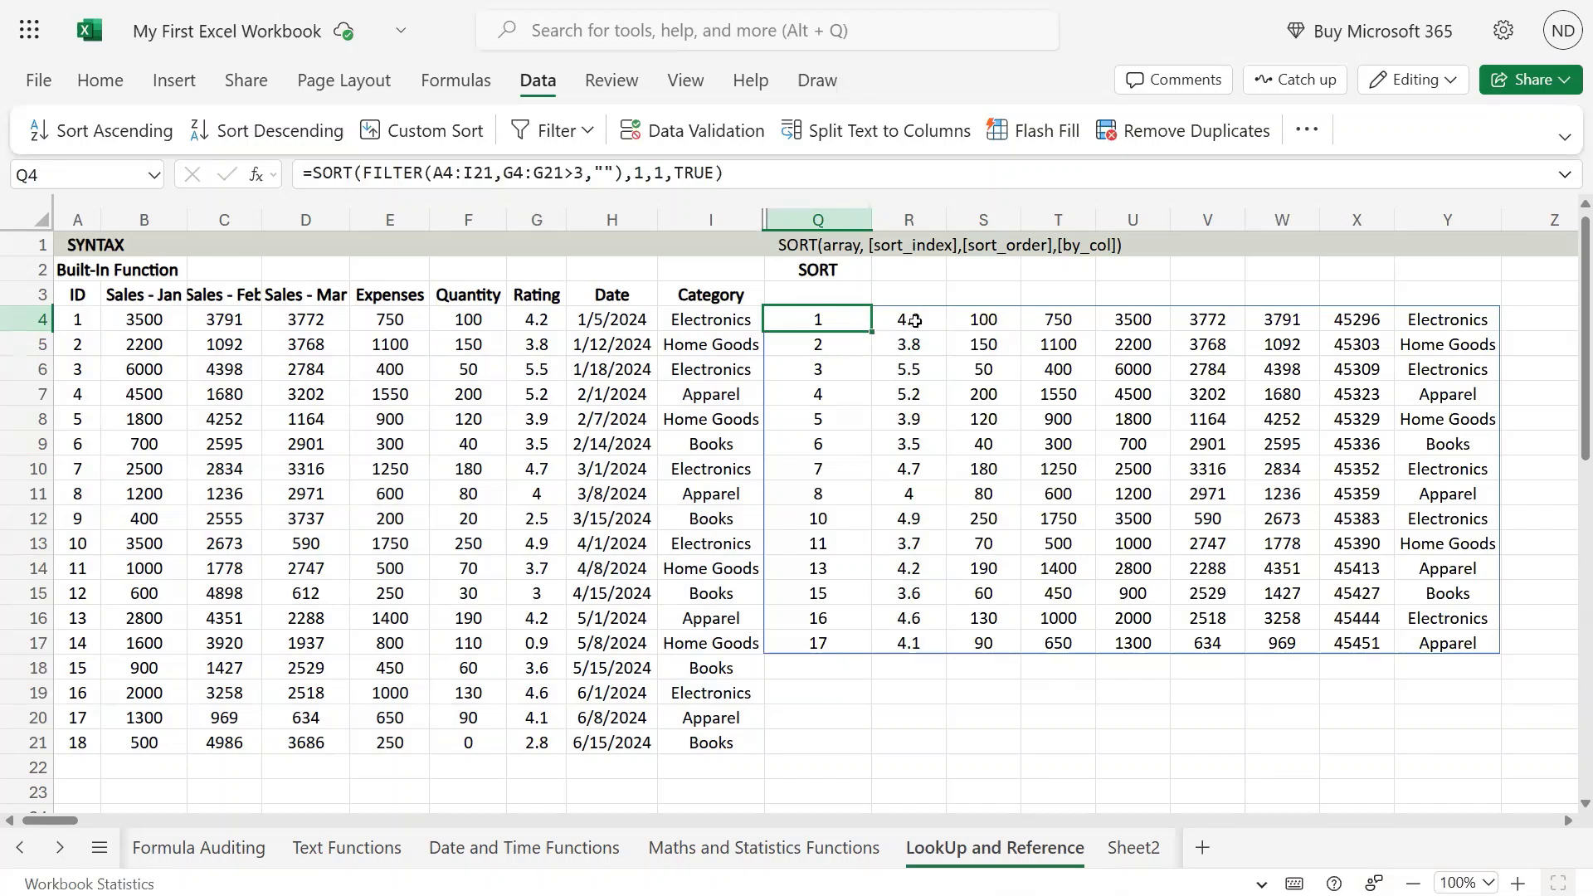
pyautogui.moveTo(921, 316); pyautogui.dragTo(935, 644)
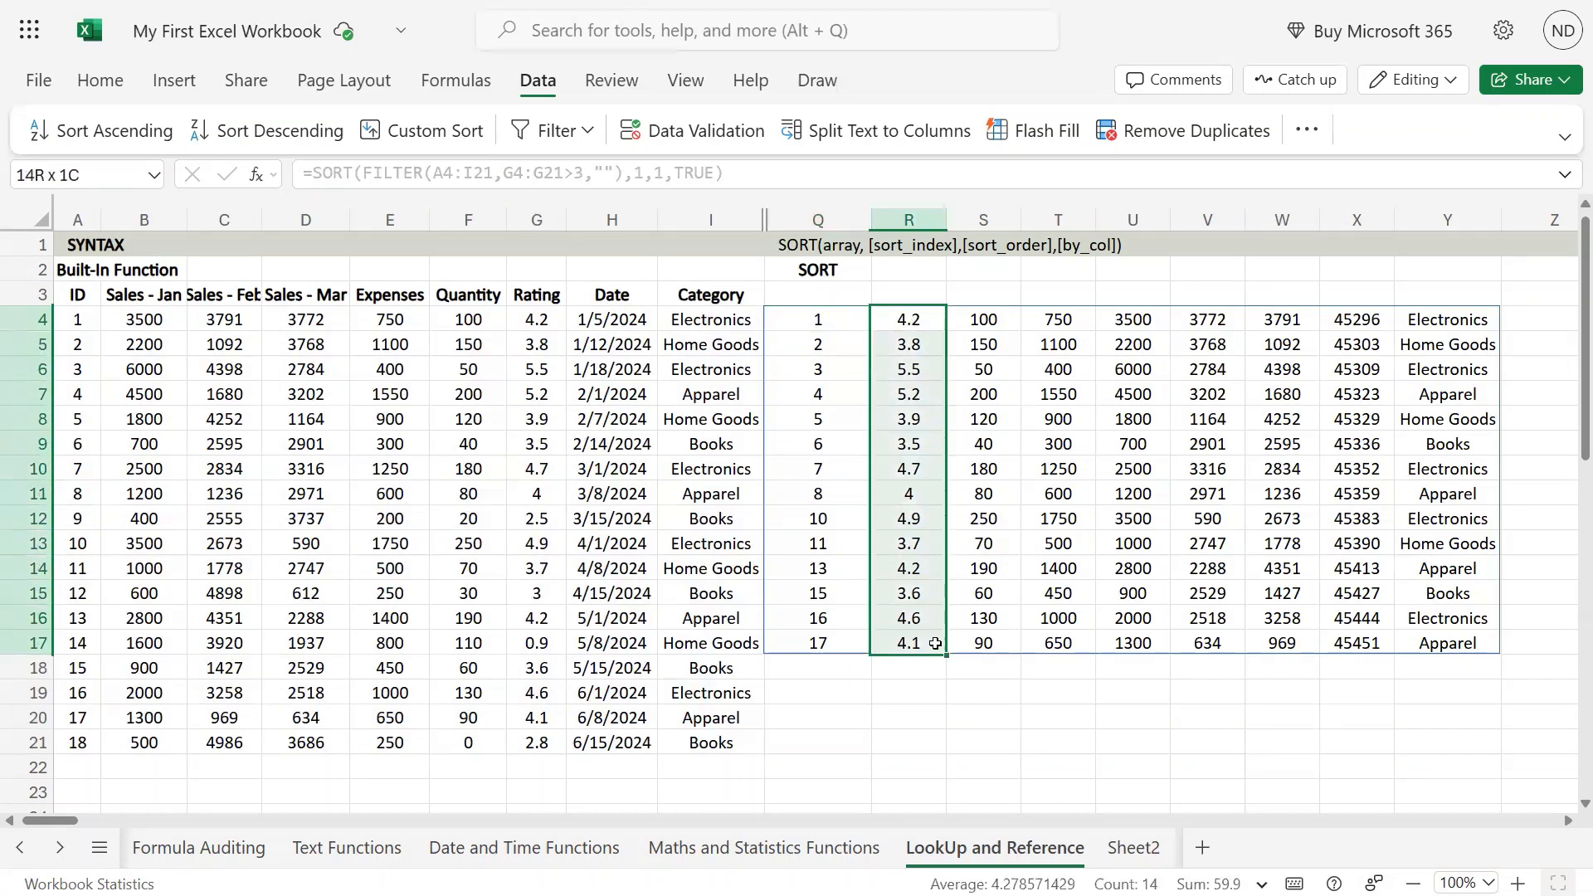
# Change the sort index in Q4 to 5, making =SORT(FILTER(A4:I21,G4:G21>3,""),5,1,TRUE).
pyautogui.click(826, 322)
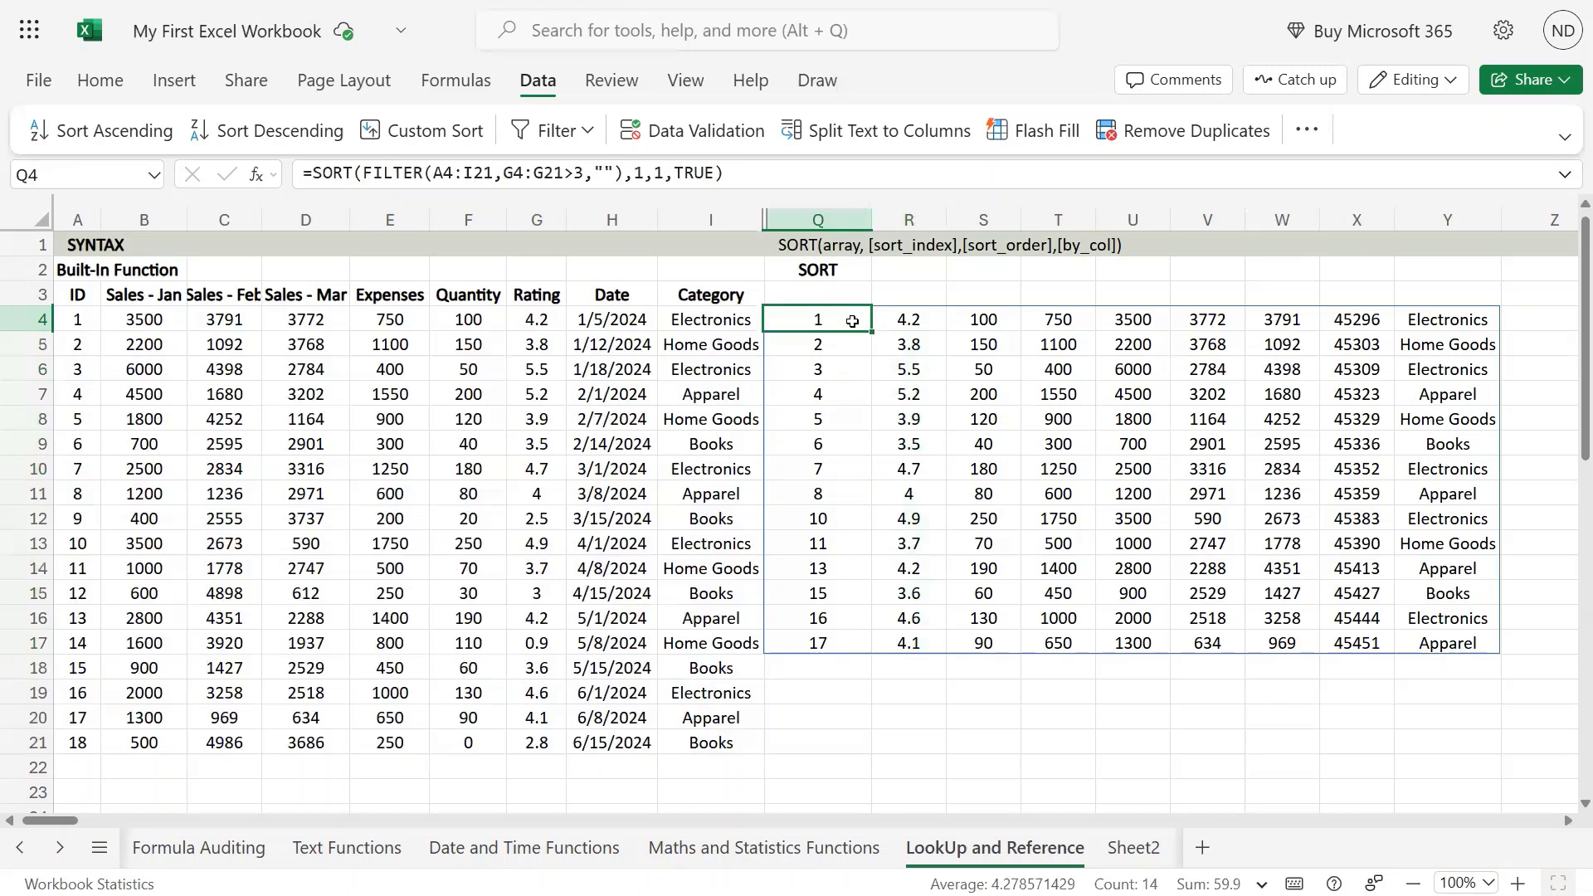
pyautogui.doubleClick(850, 321)
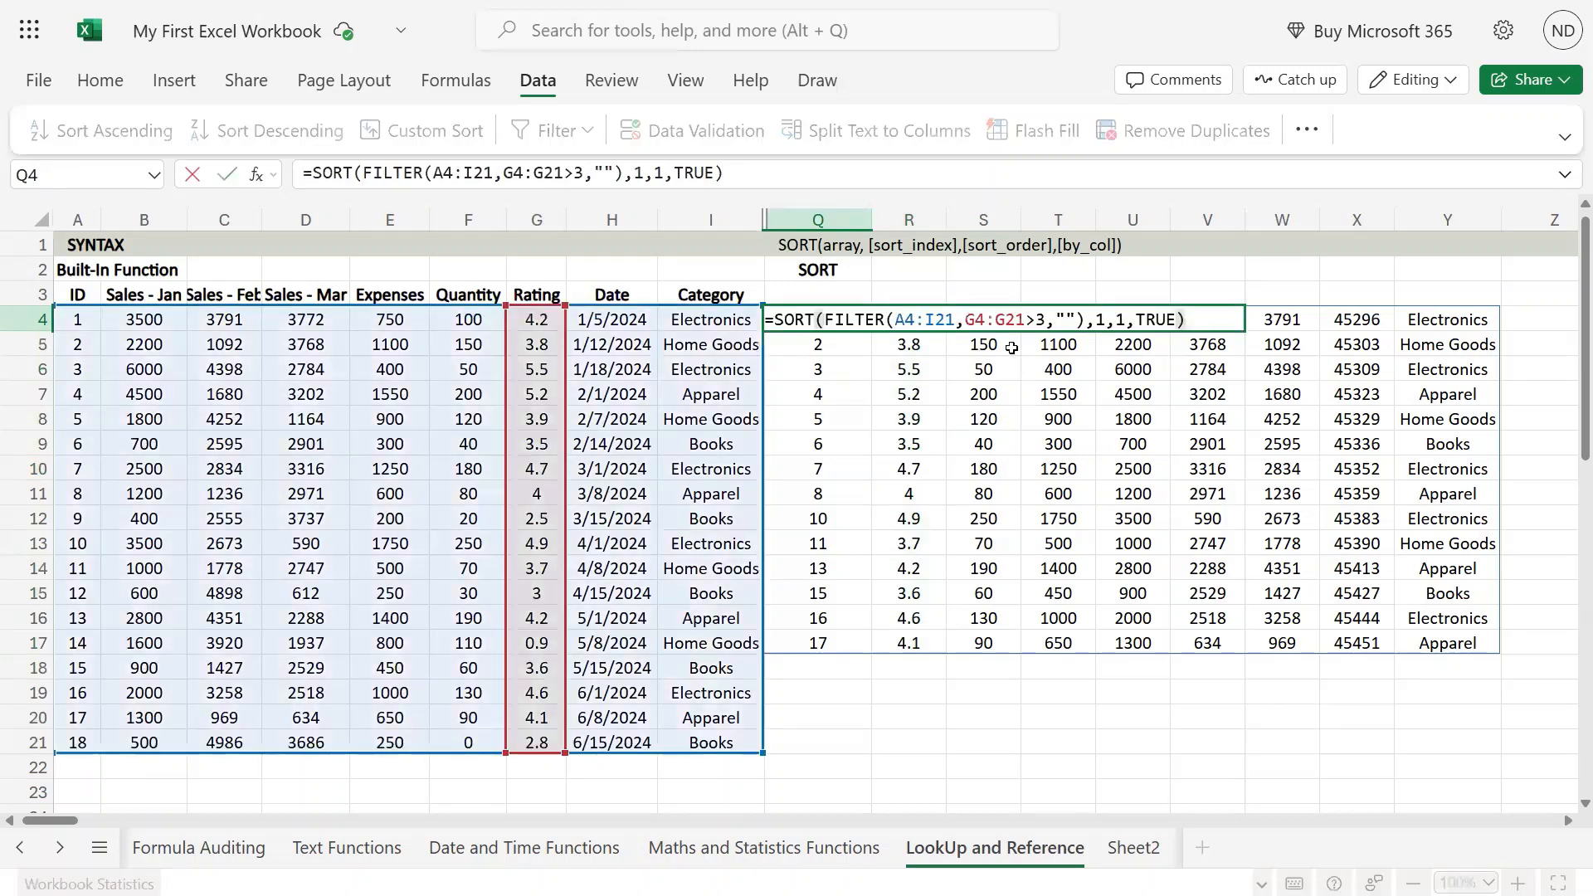
pyautogui.click(1107, 320)
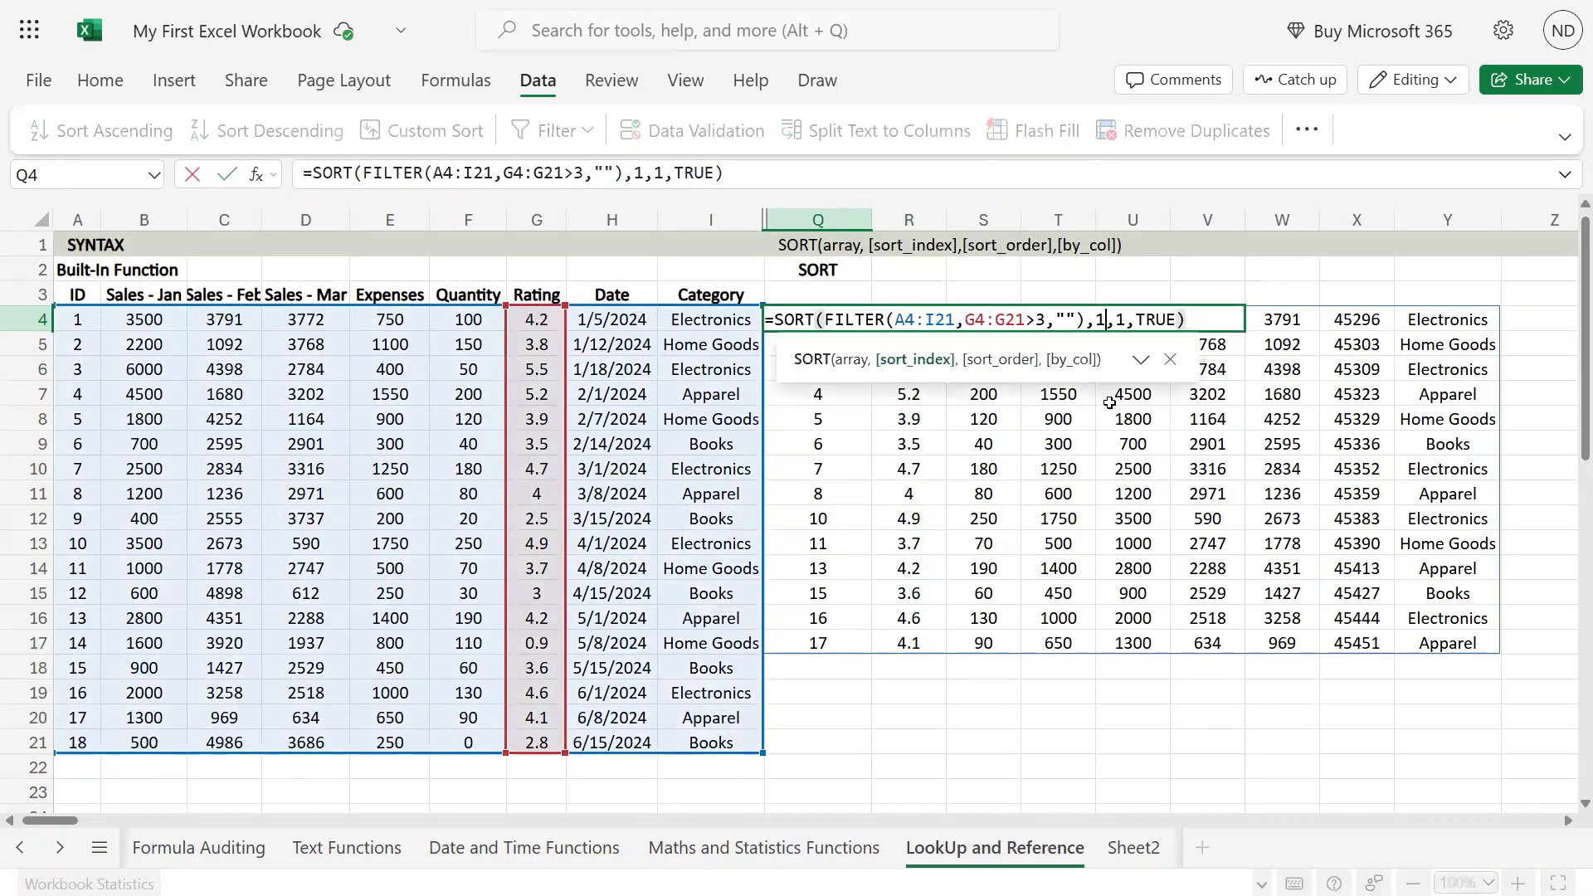
pyautogui.press('BackSpace')
pyautogui.write('5')
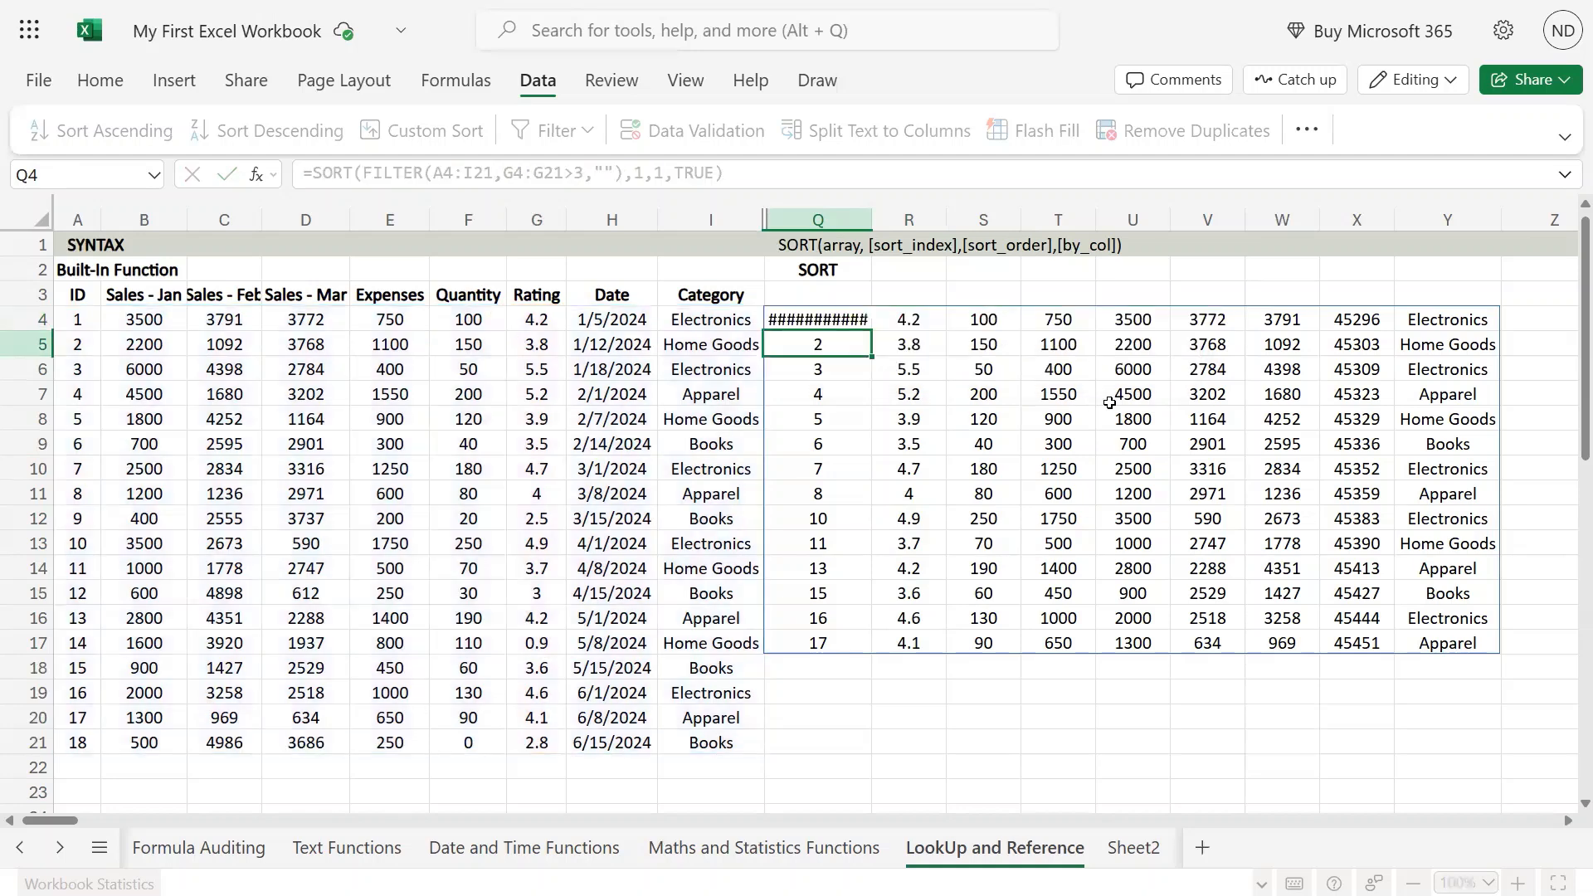
pyautogui.press('Return')
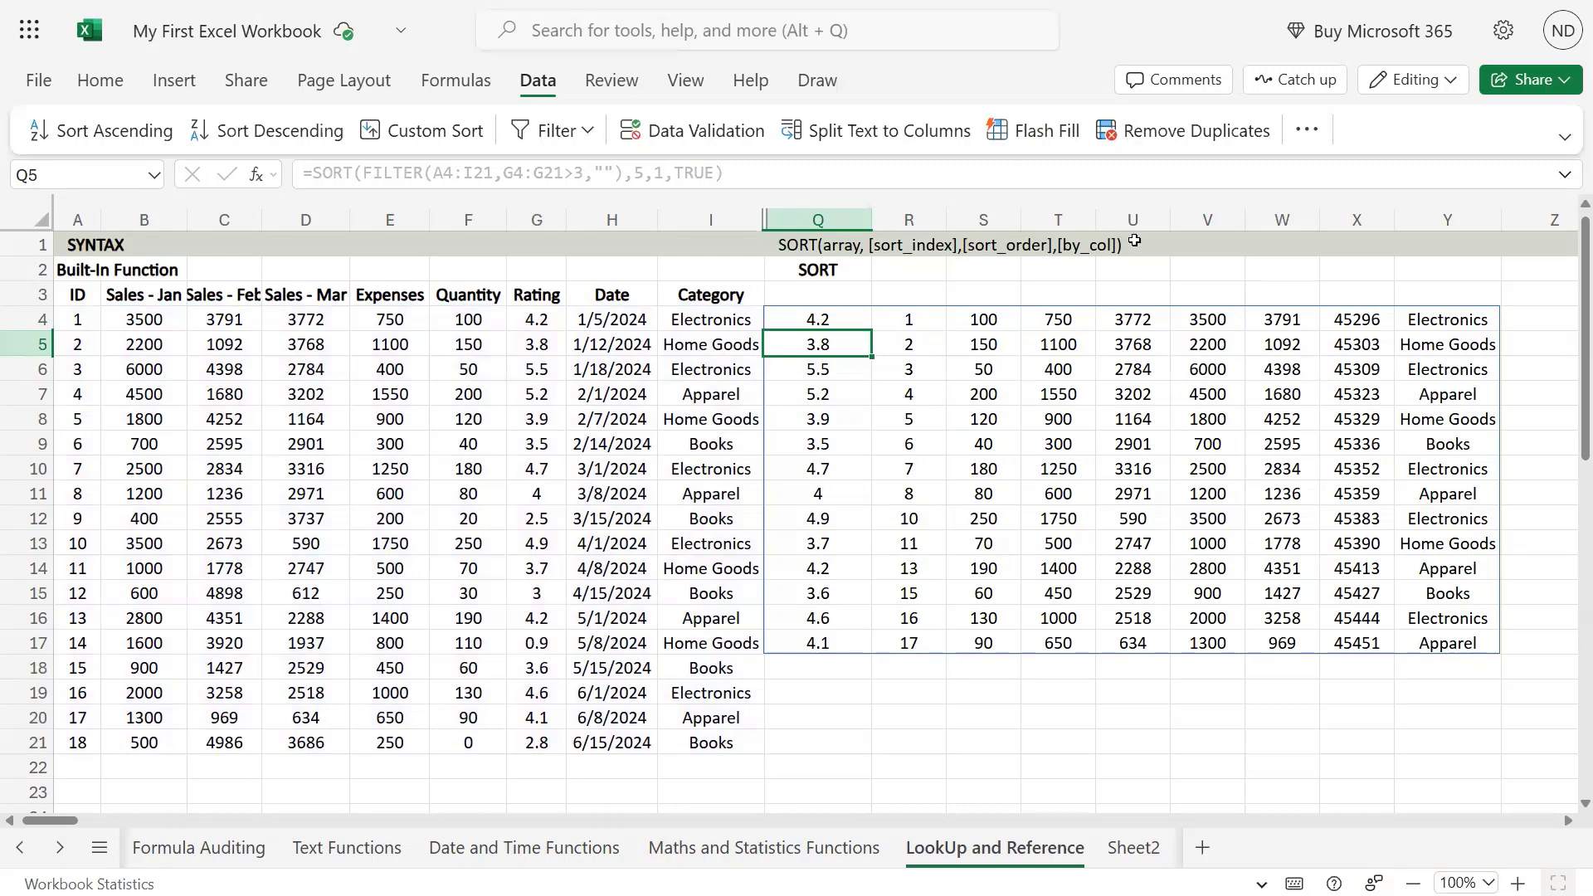
# Compare the SORT syntax in Q1 with the arguments of the Q4 formula.
pyautogui.press('Up')
pyautogui.press('Up')
pyautogui.press('Up')
pyautogui.press('Up')
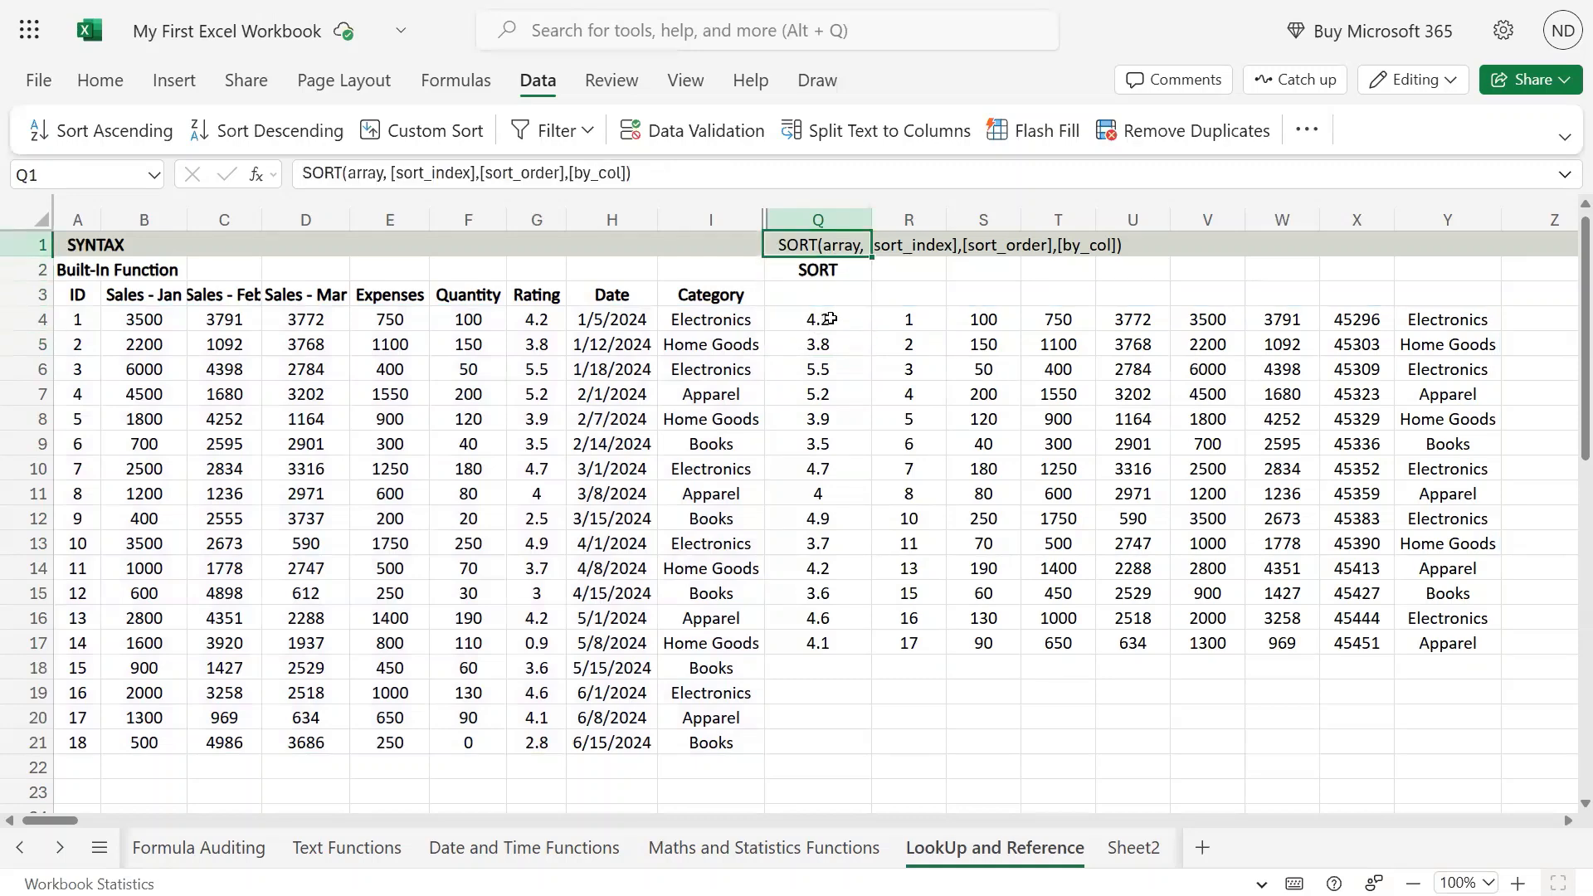
pyautogui.click(830, 318)
pyautogui.doubleClick(830, 318)
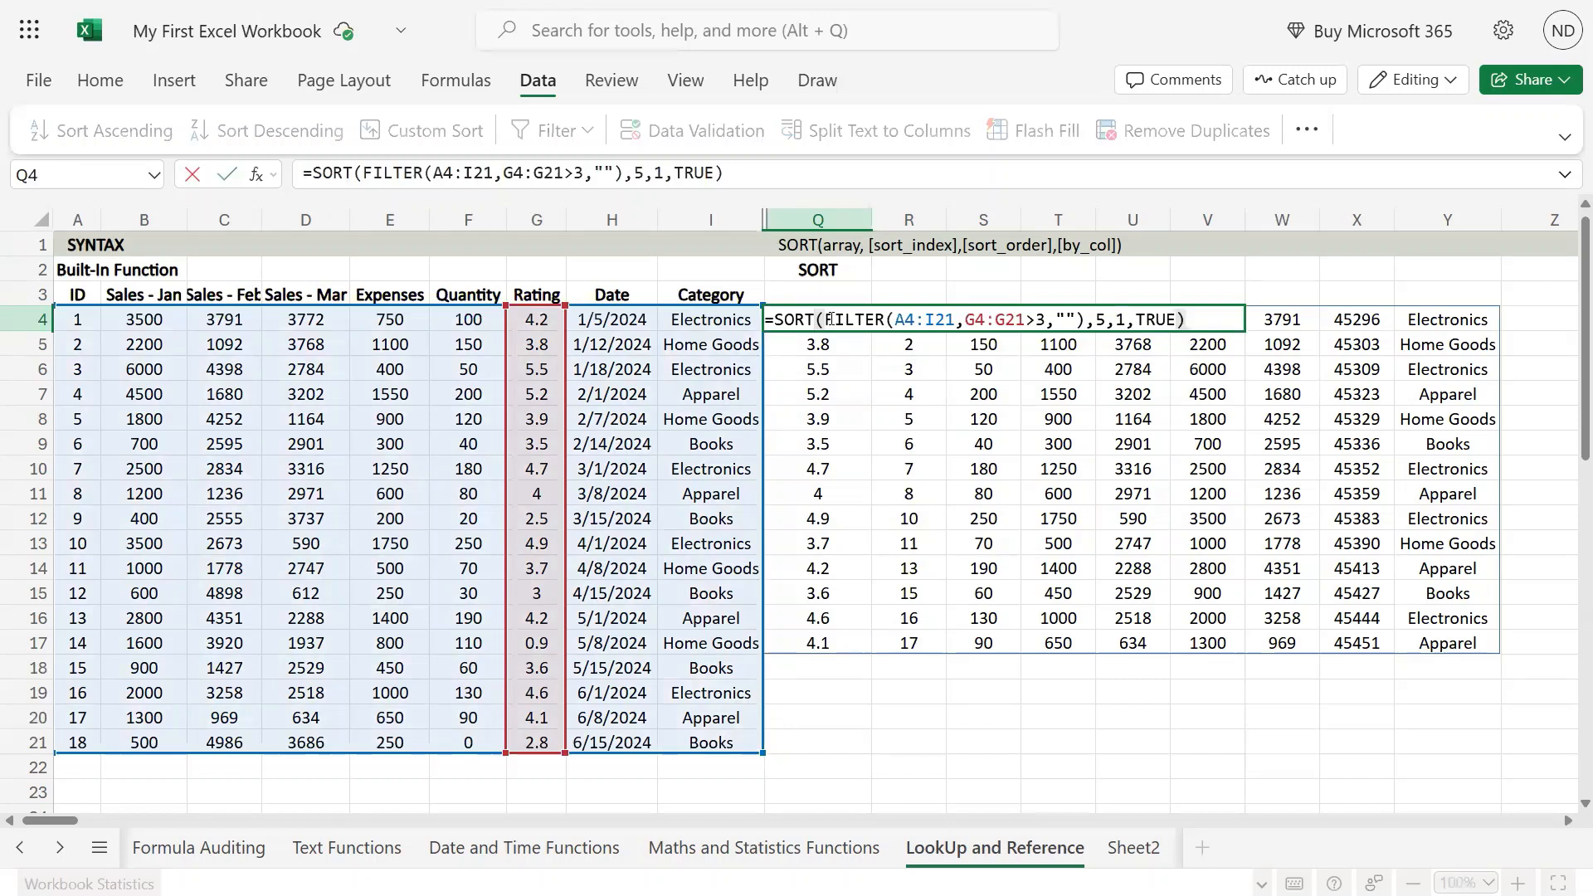
pyautogui.press('Escape')
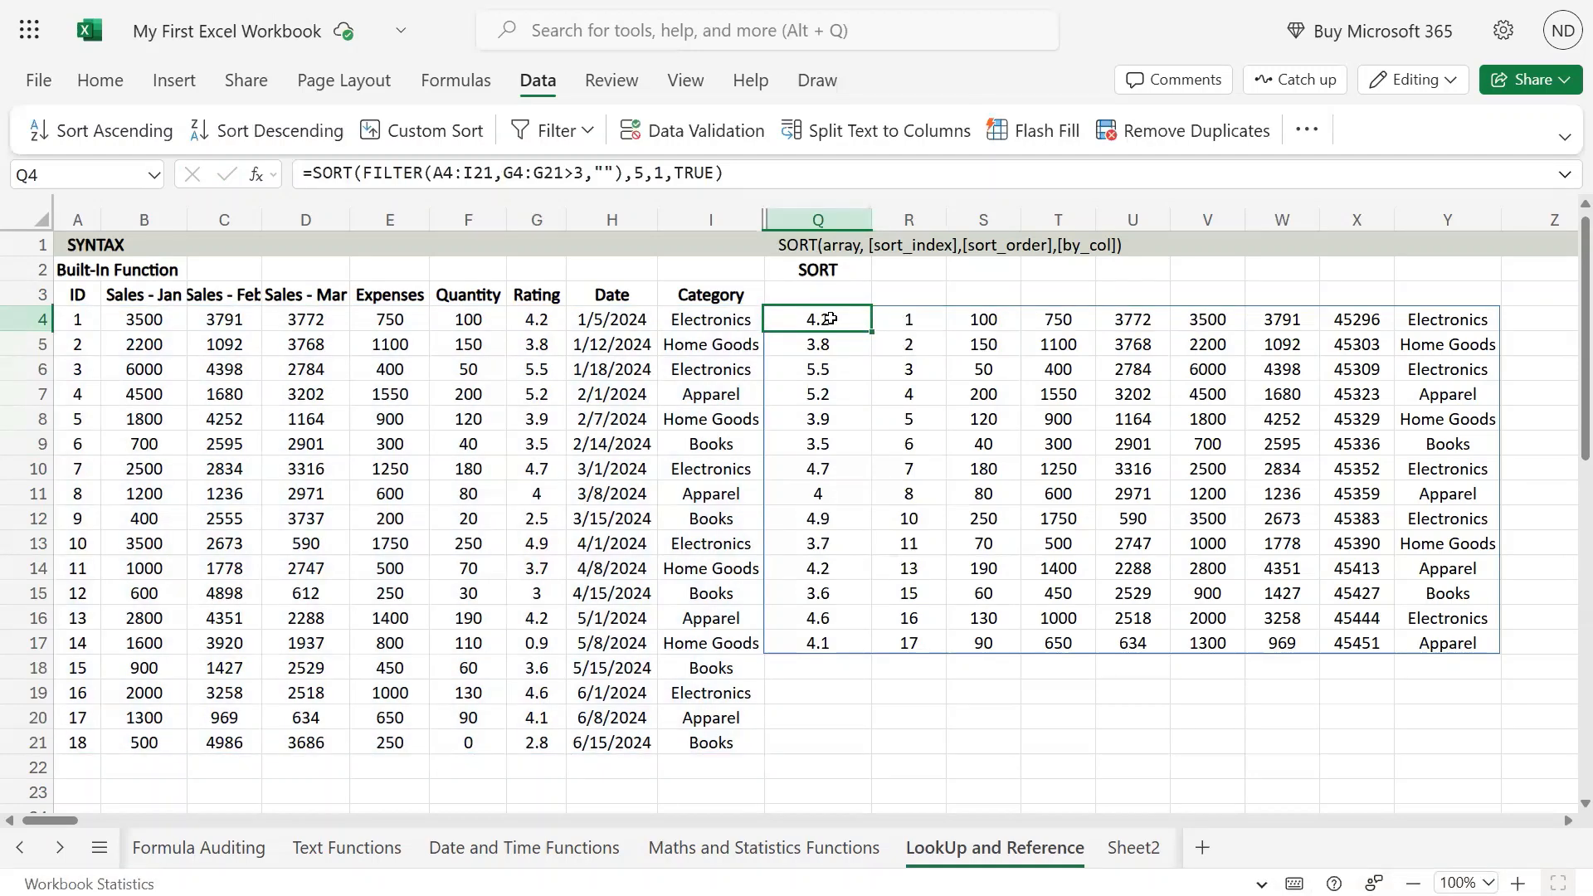
# Change the sort index in Q4 to 2, making =SORT(FILTER(A4:I21,G4:G21>3,""),2,1,TRUE).
pyautogui.doubleClick(830, 318)
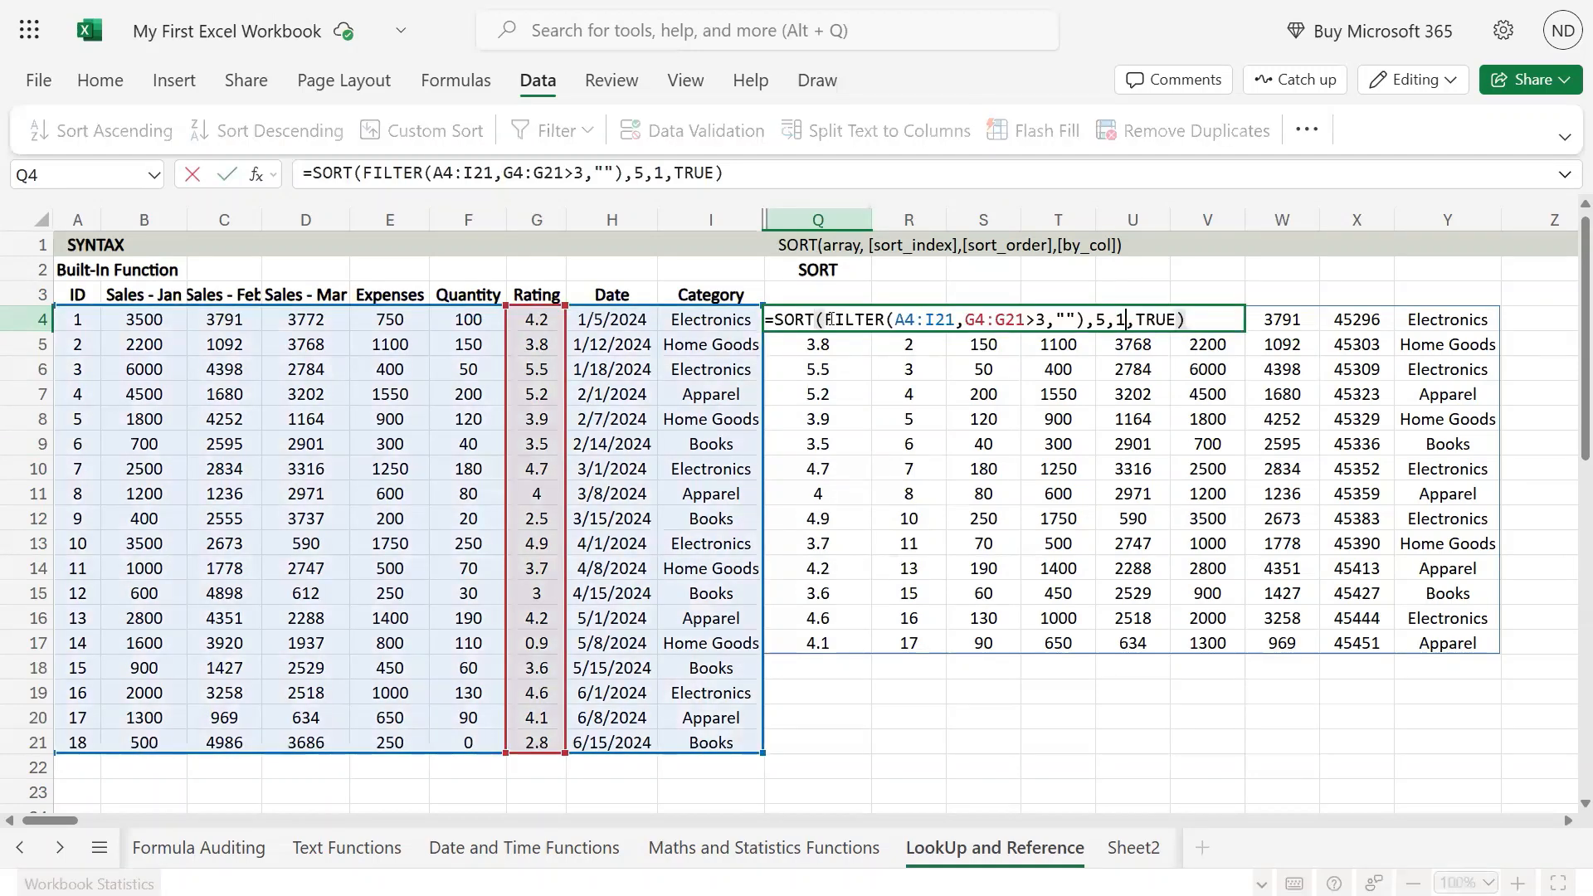
pyautogui.press('Left')
pyautogui.press('Left')
pyautogui.press('Left')
pyautogui.press('Left')
pyautogui.press('Left')
pyautogui.press('Left')
pyautogui.press('Left')
pyautogui.press('Left')
pyautogui.press('Left')
pyautogui.press('Left')
pyautogui.press('Left')
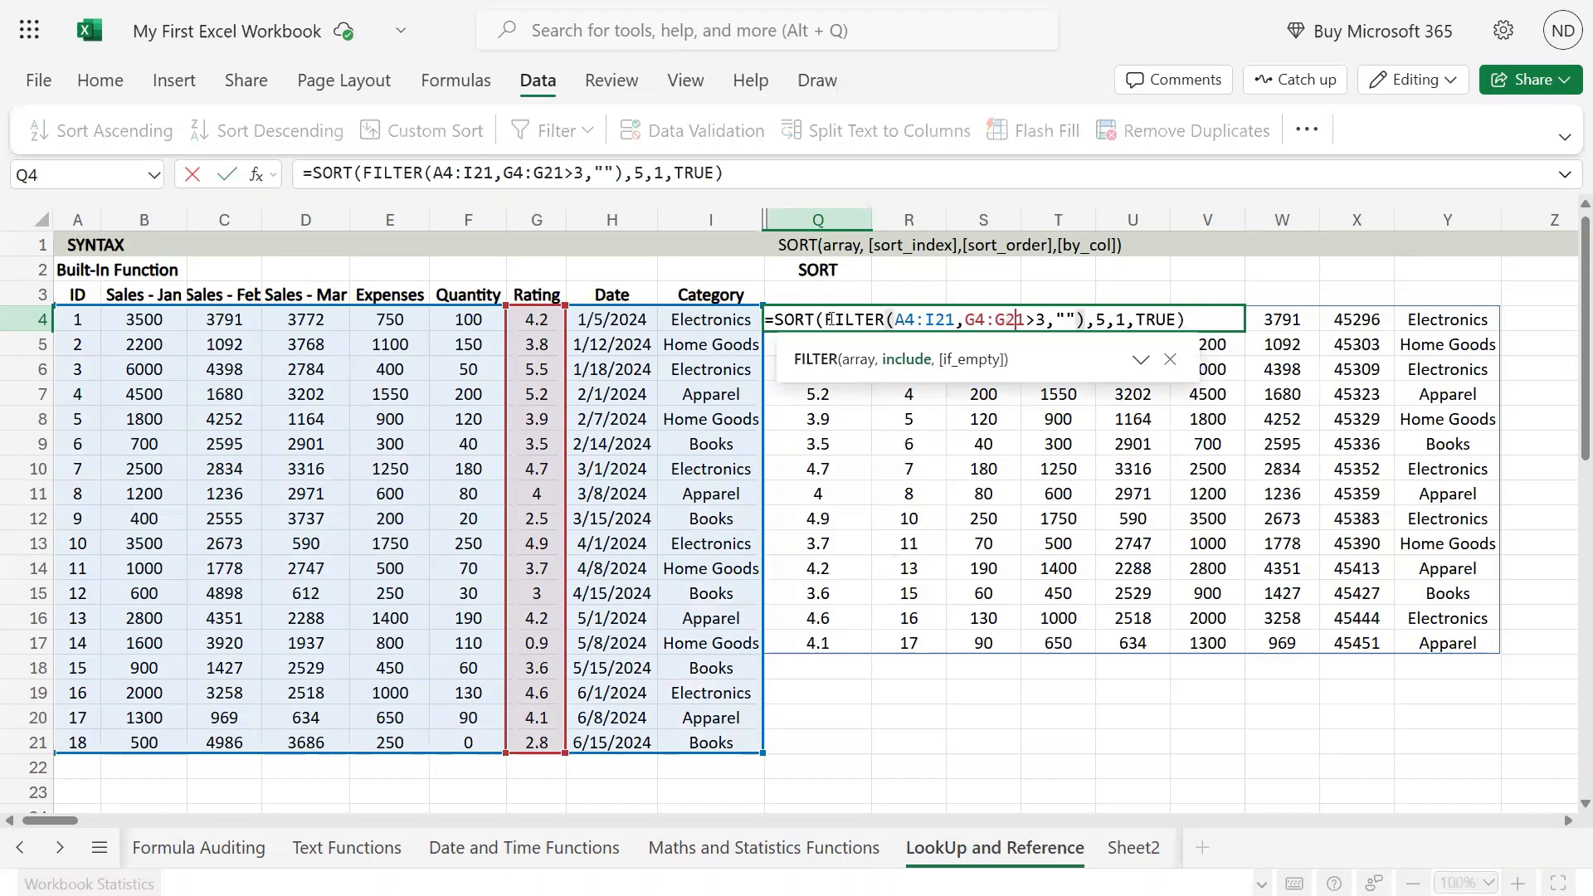
pyautogui.press('Right')
pyautogui.press('Right')
pyautogui.press('Right')
pyautogui.press('Right')
pyautogui.press('Right')
pyautogui.press('Right')
pyautogui.press('Right')
pyautogui.press('Right')
pyautogui.press('Right')
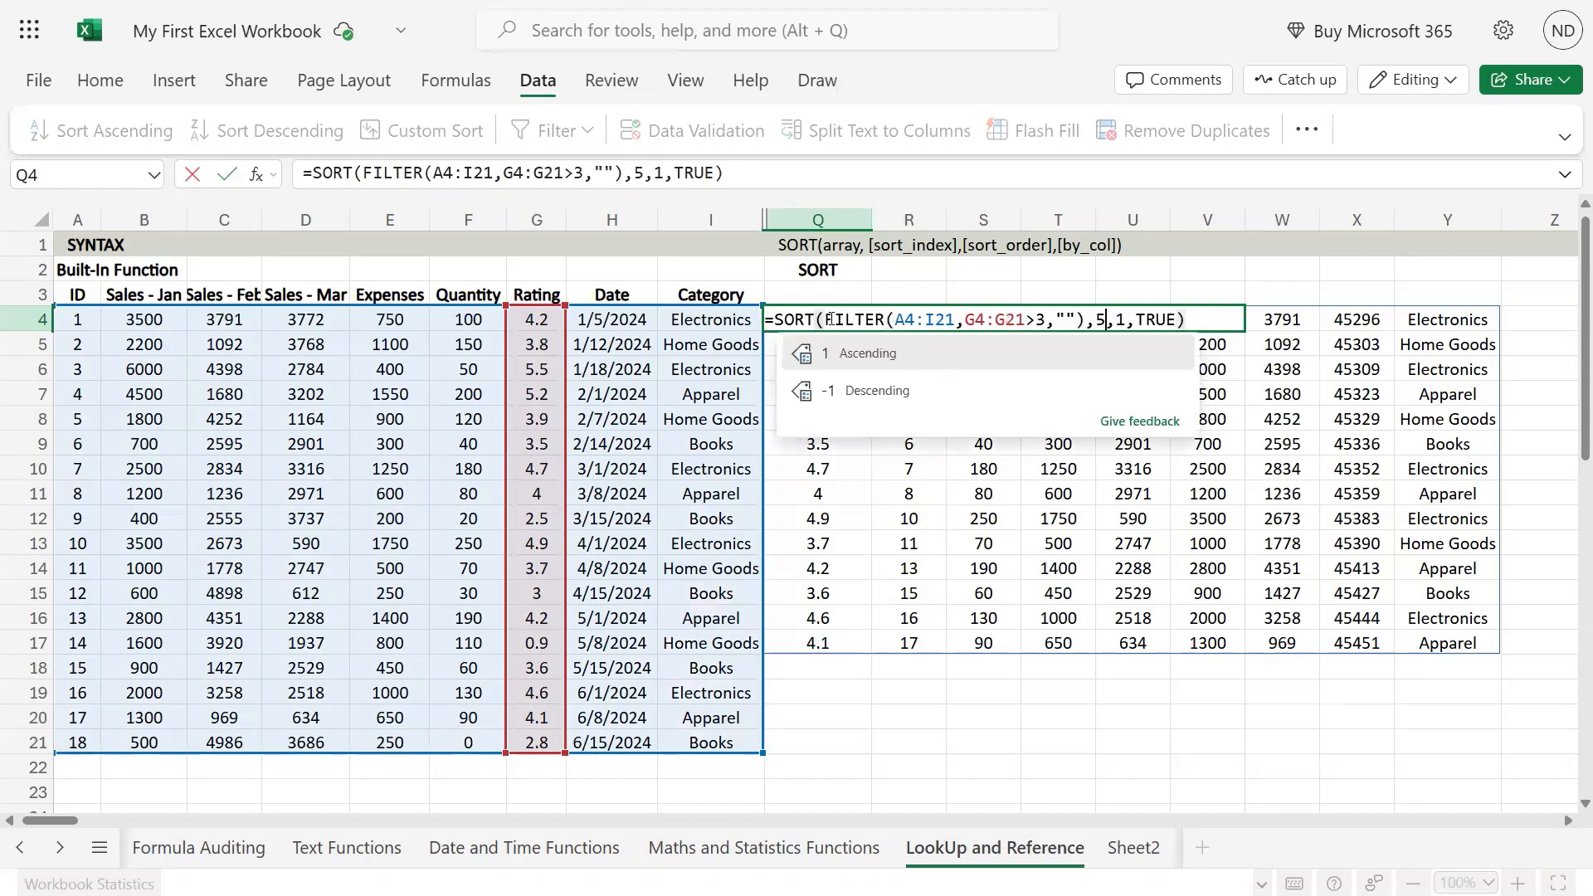
pyautogui.press('BackSpace')
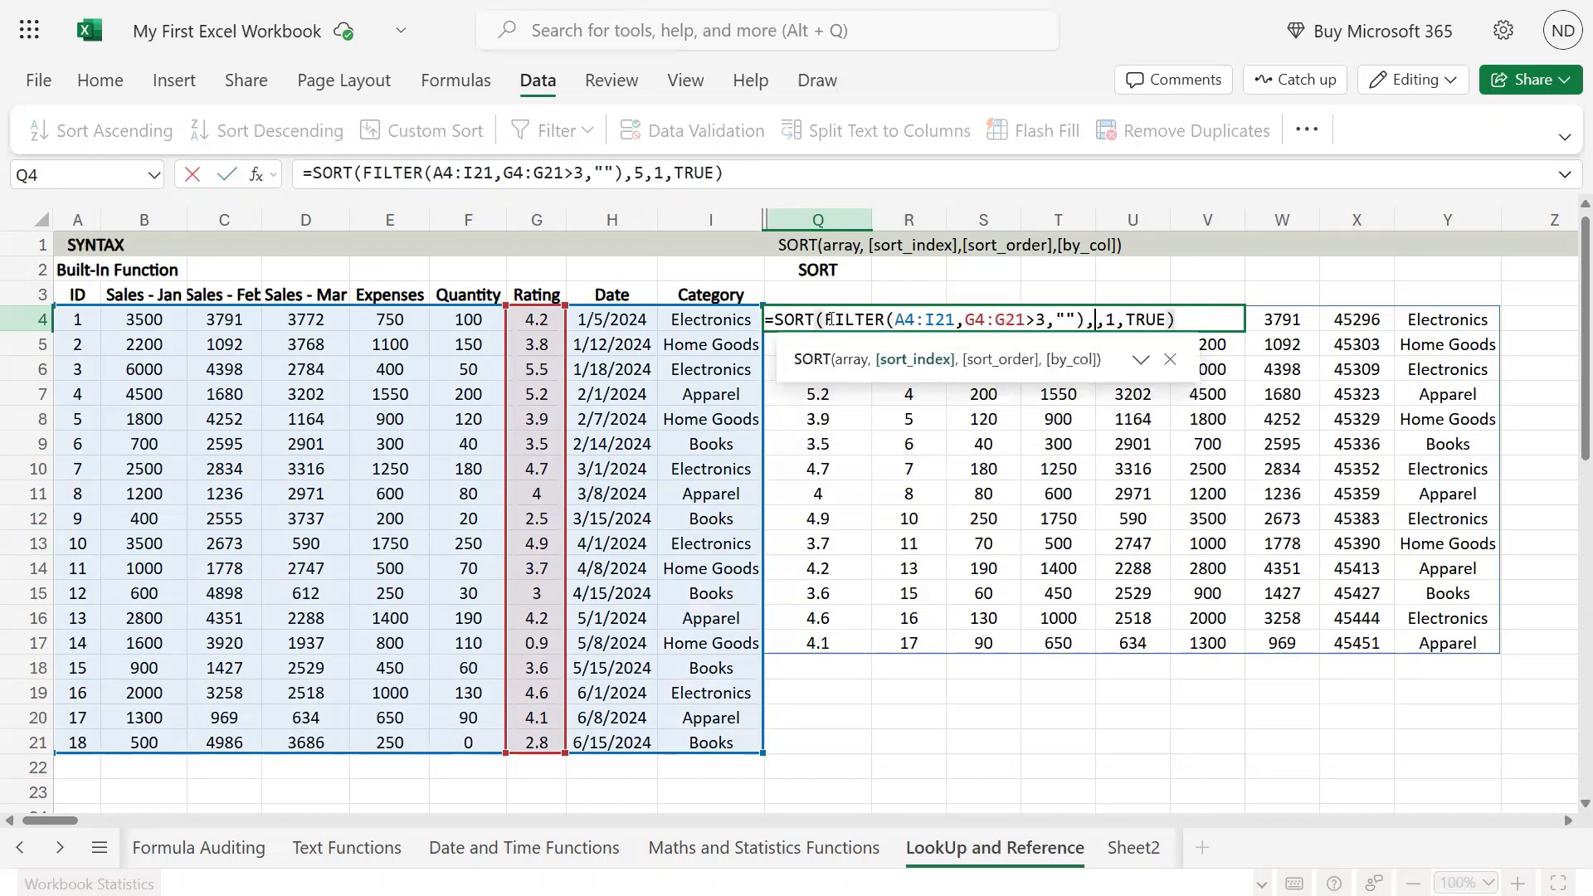
pyautogui.write('2')
pyautogui.press('Return')
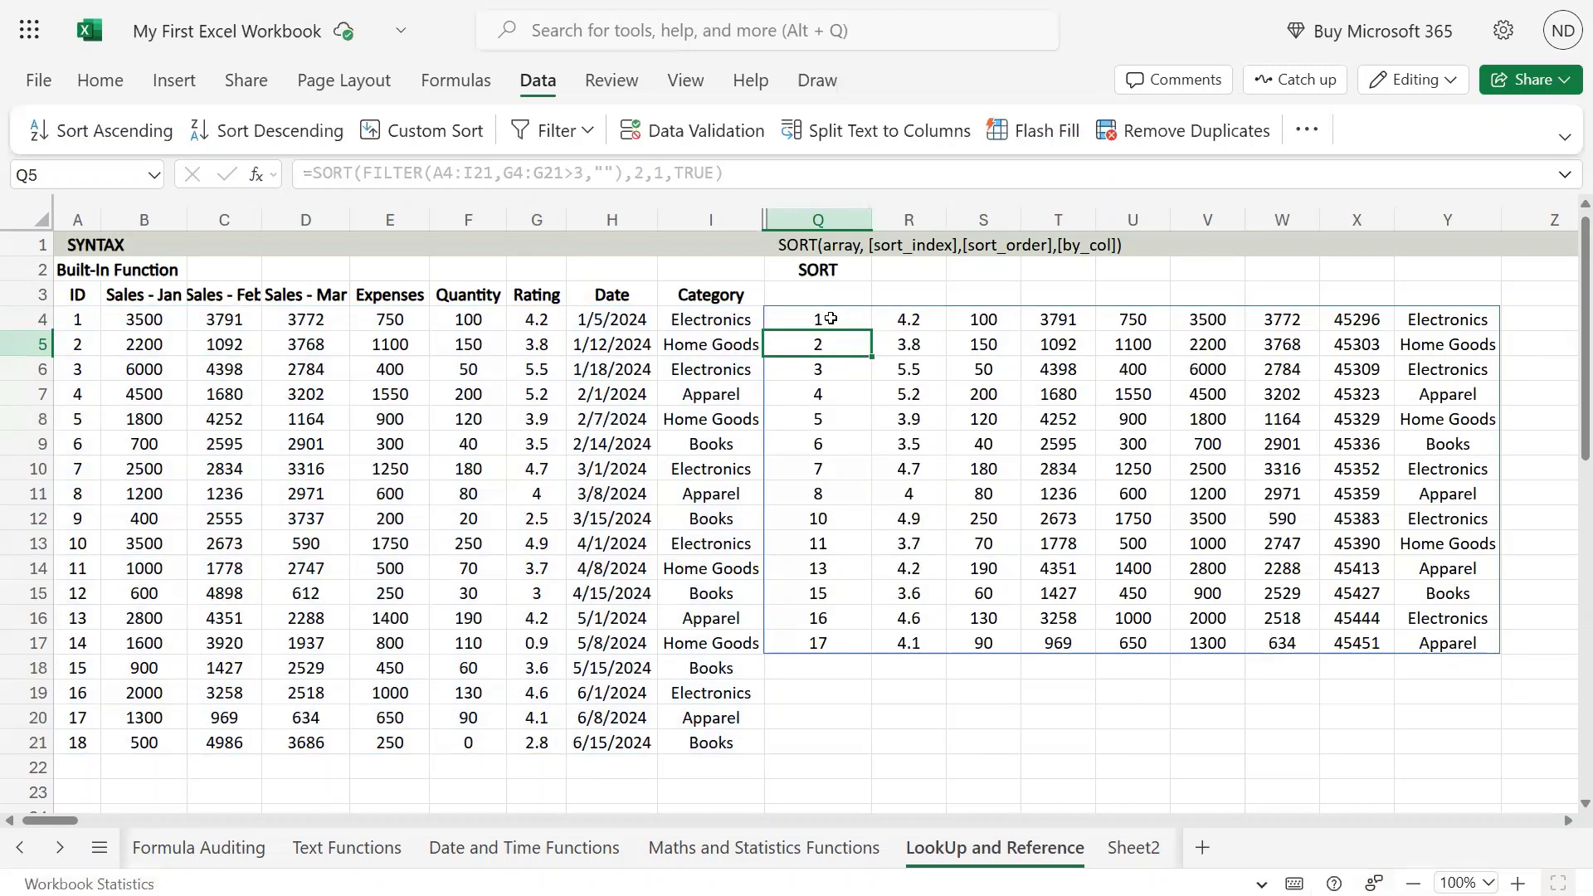
# Try a descending sort order of -1 in Q4 with =SORT(FILTER(A4:I21,G4:G21>3,""),2,-1,TRUE), and undo the change.
pyautogui.click(830, 319)
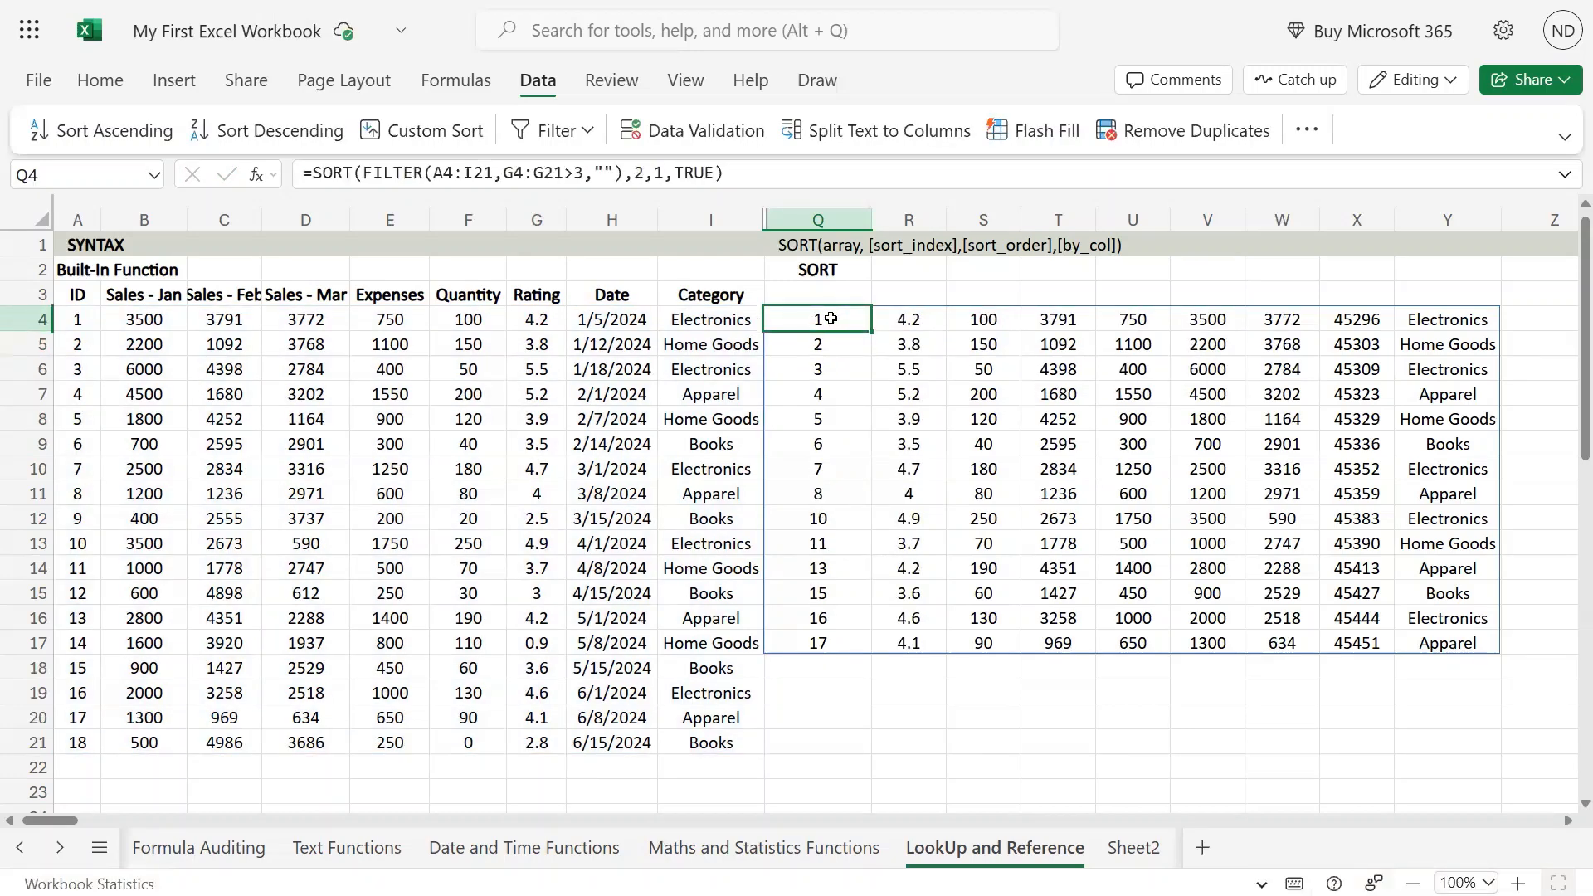
pyautogui.doubleClick(830, 319)
pyautogui.press('Left')
pyautogui.press('Left')
pyautogui.press('Left')
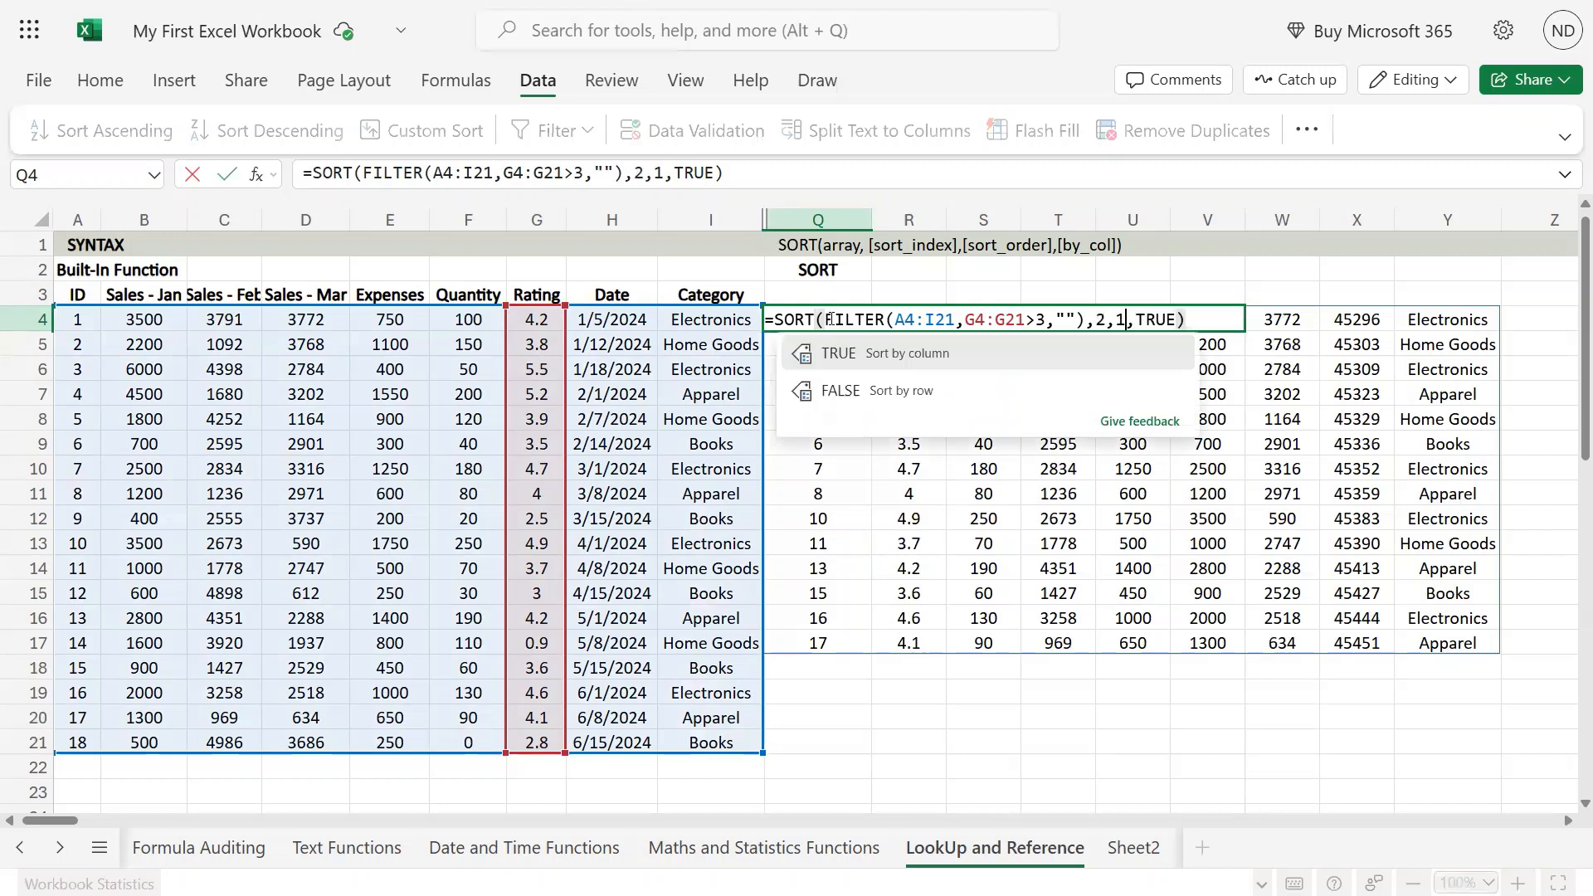
pyautogui.write('-')
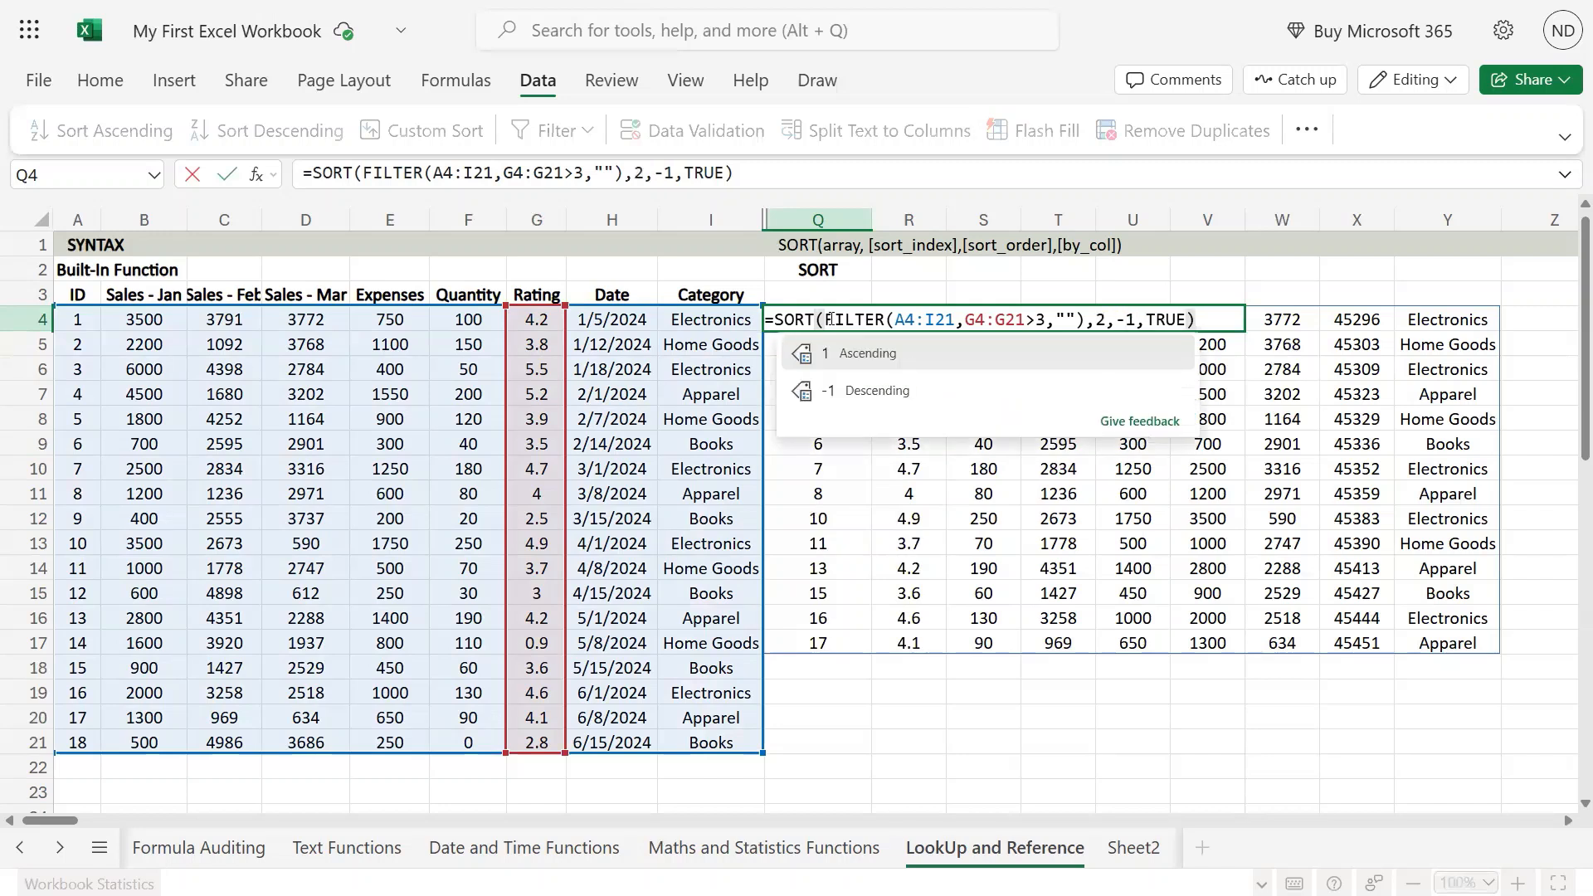
pyautogui.press('BackSpace')
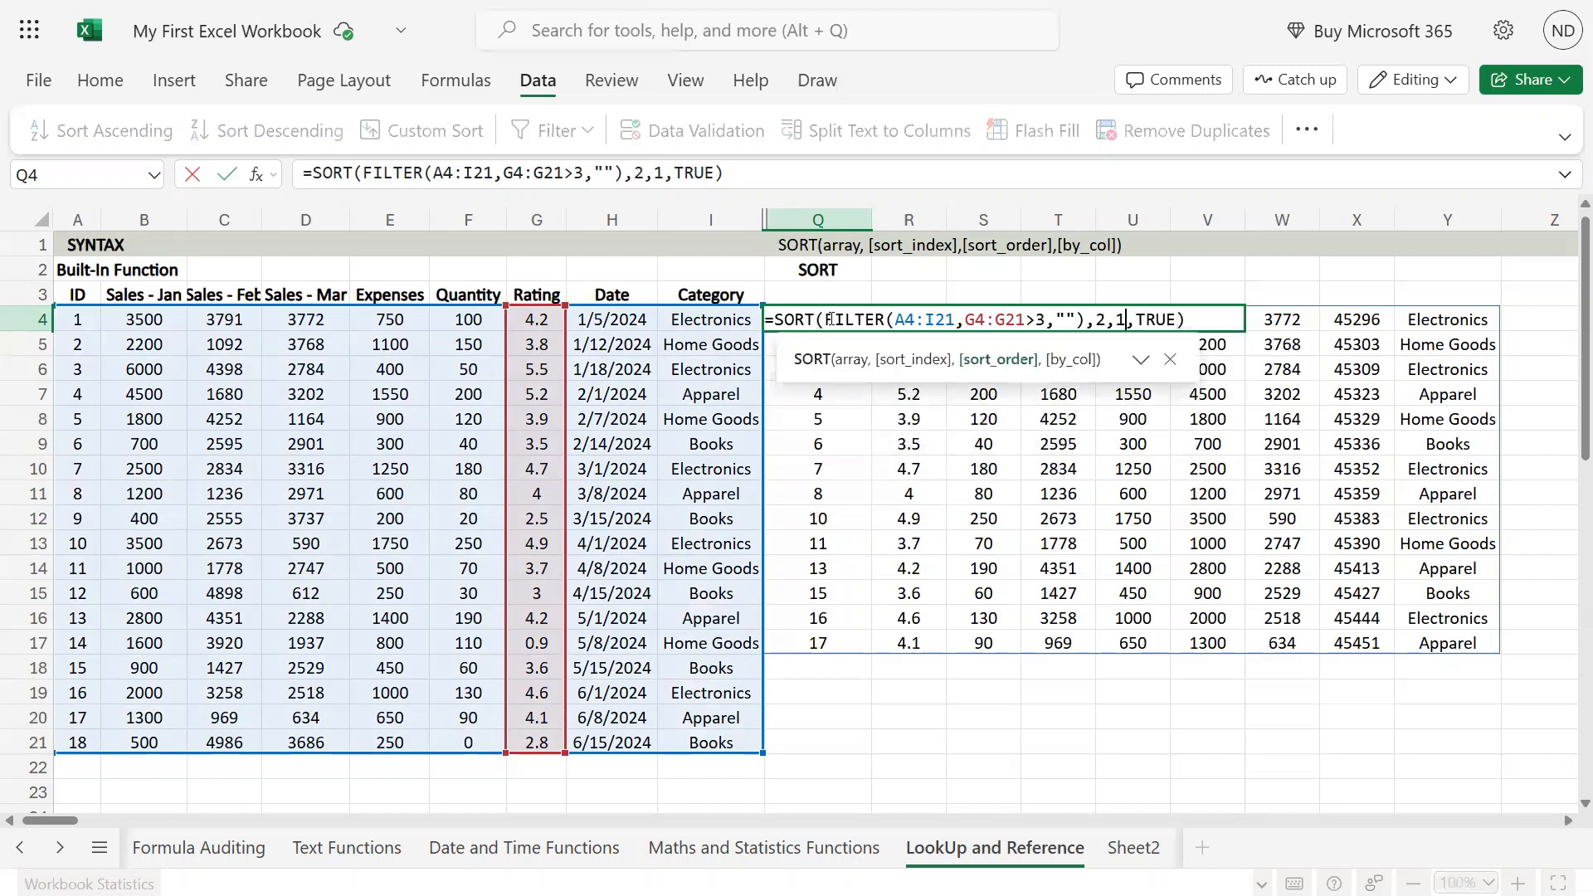
pyautogui.press('Left')
pyautogui.write('-')
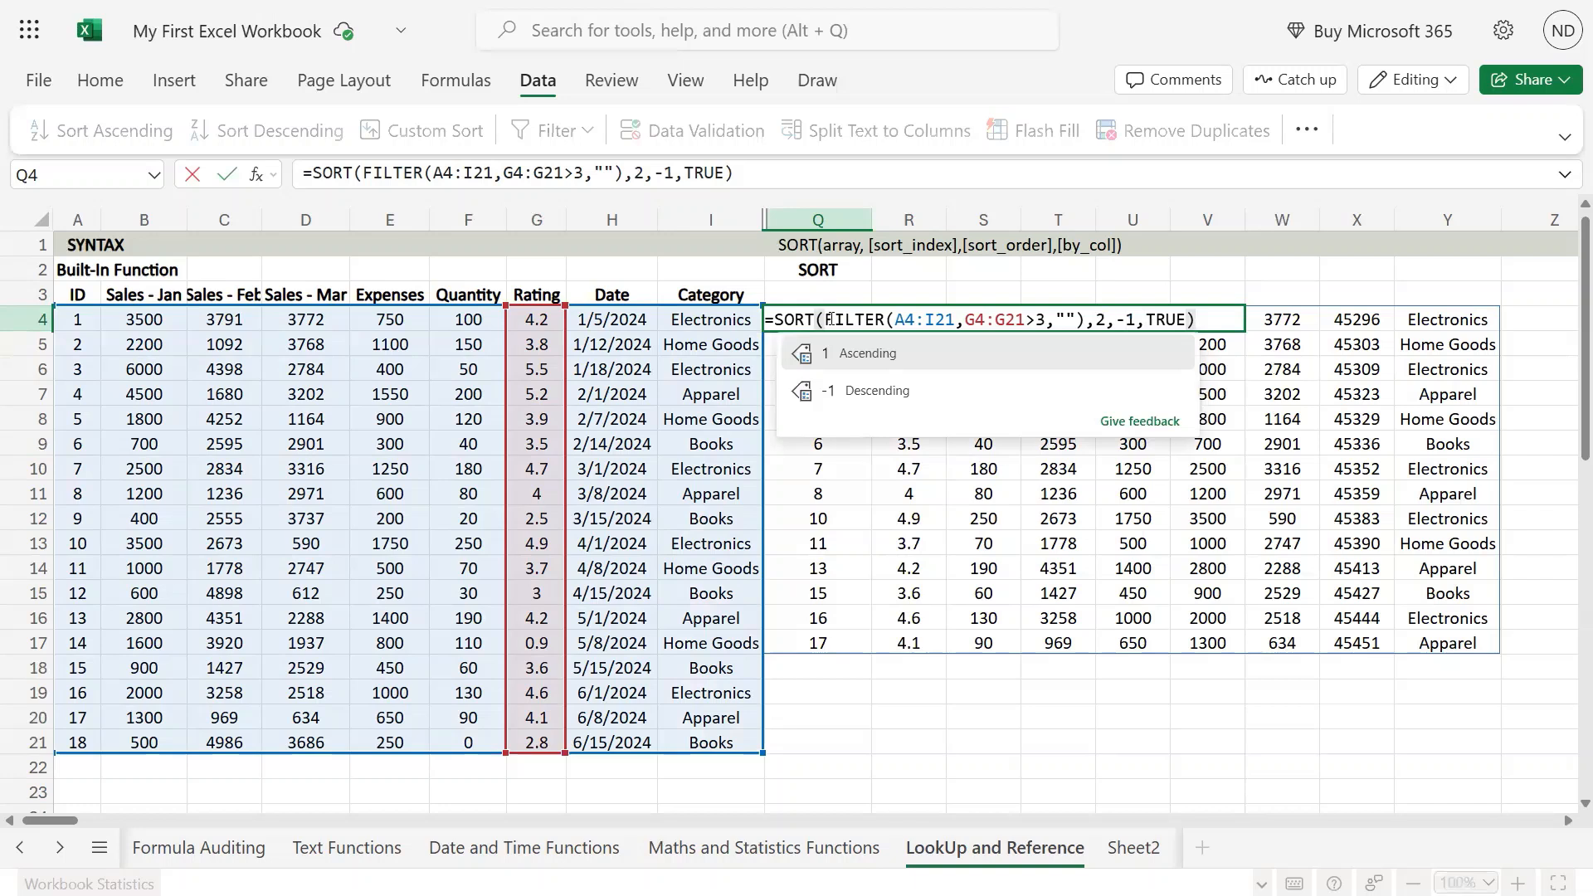
pyautogui.press('BackSpace')
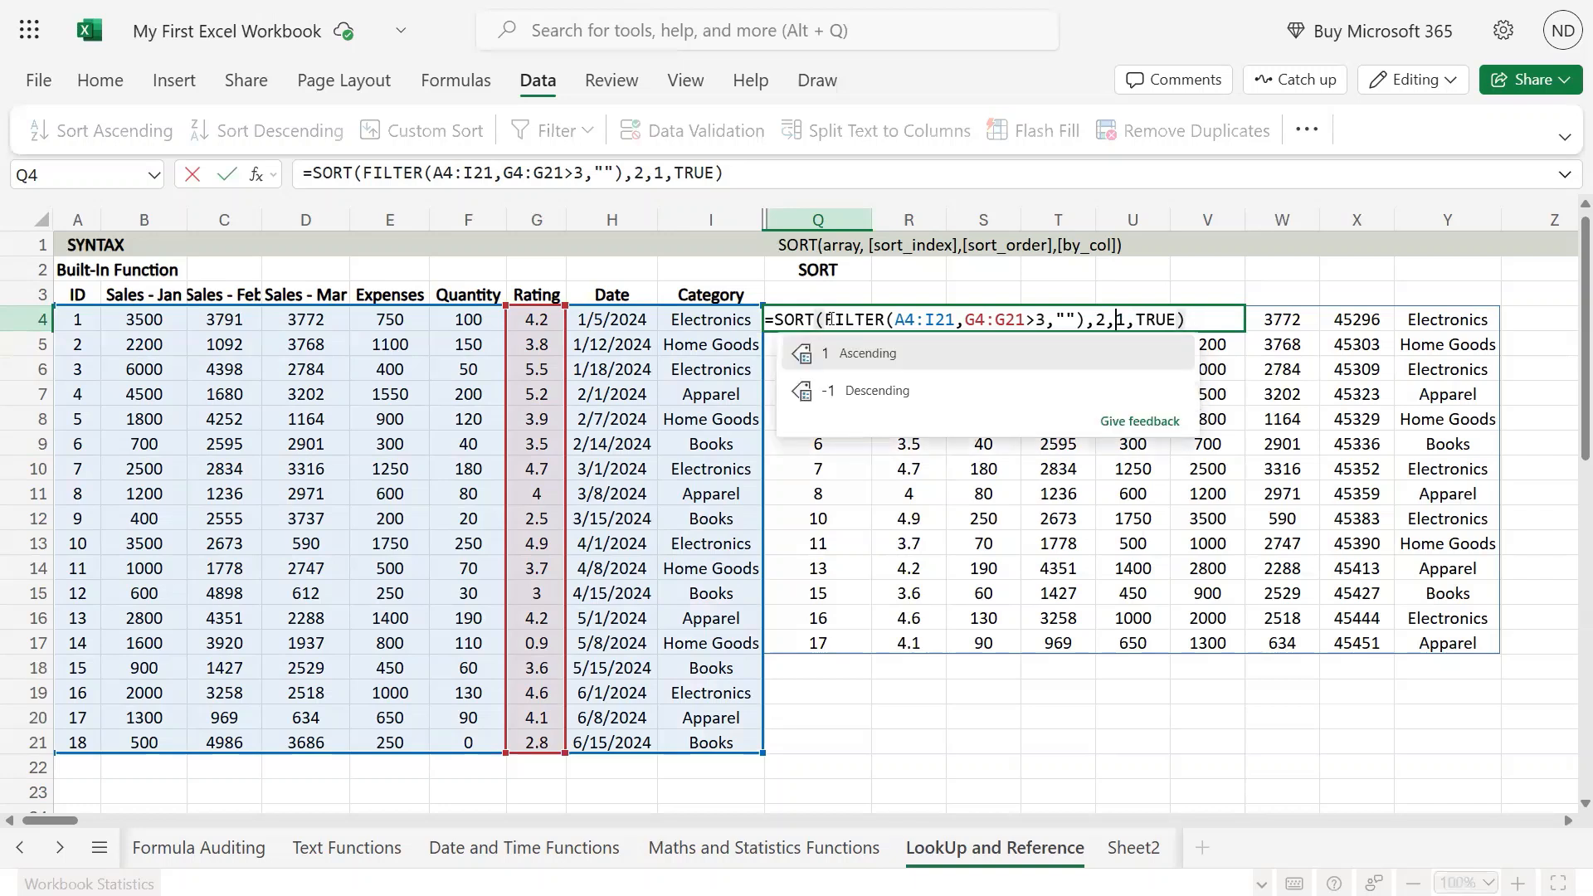
pyautogui.click(877, 390)
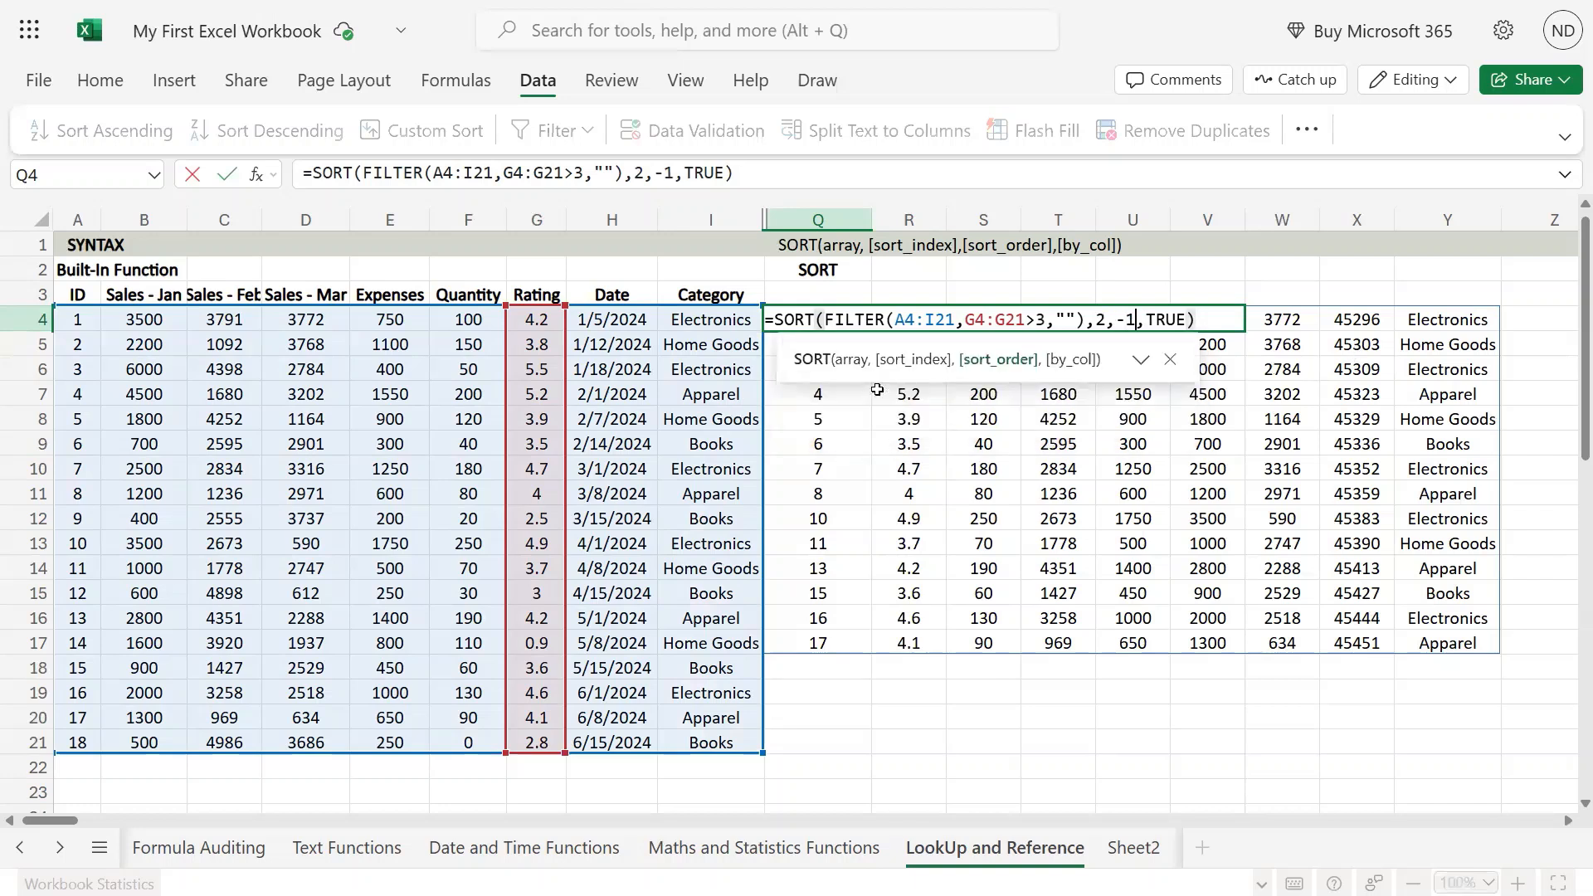
pyautogui.press('End')
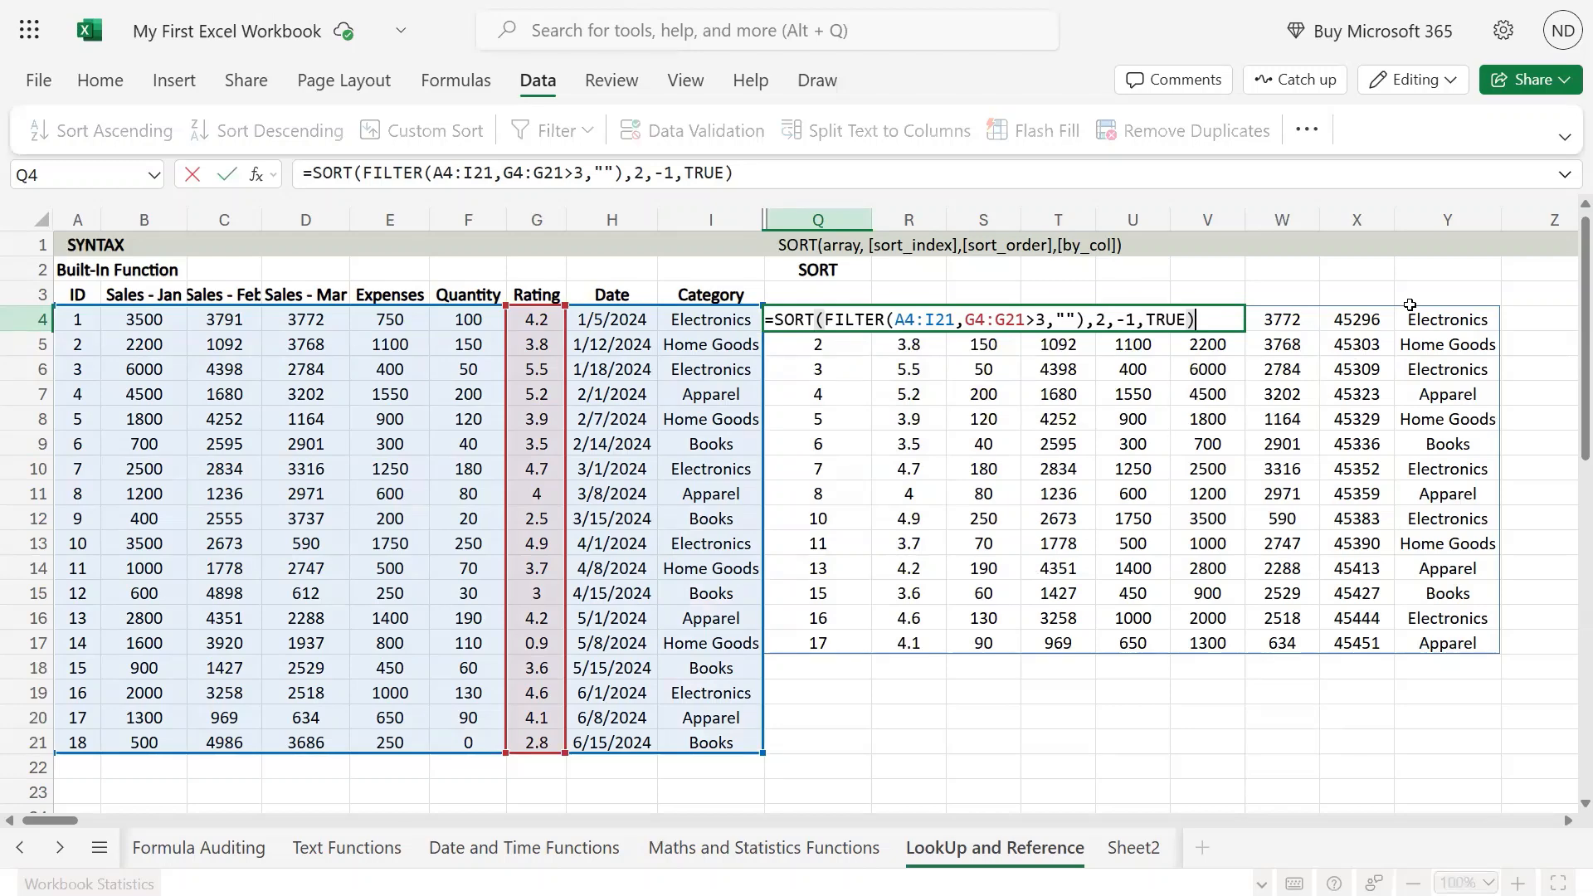
pyautogui.press('Return')
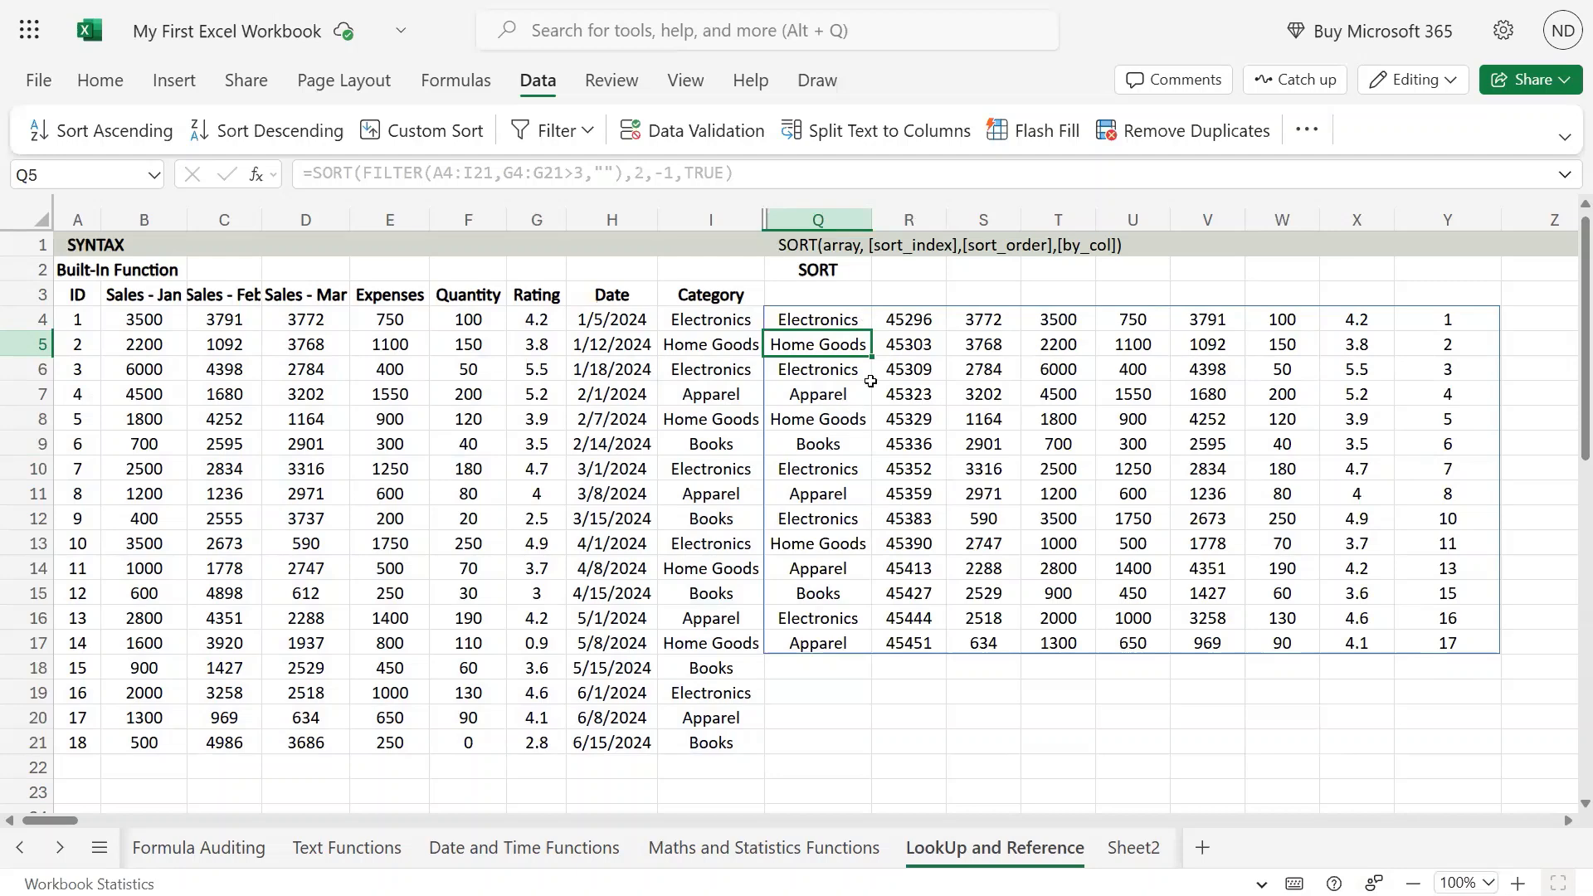
pyautogui.hotkey('ctrl', 'z')
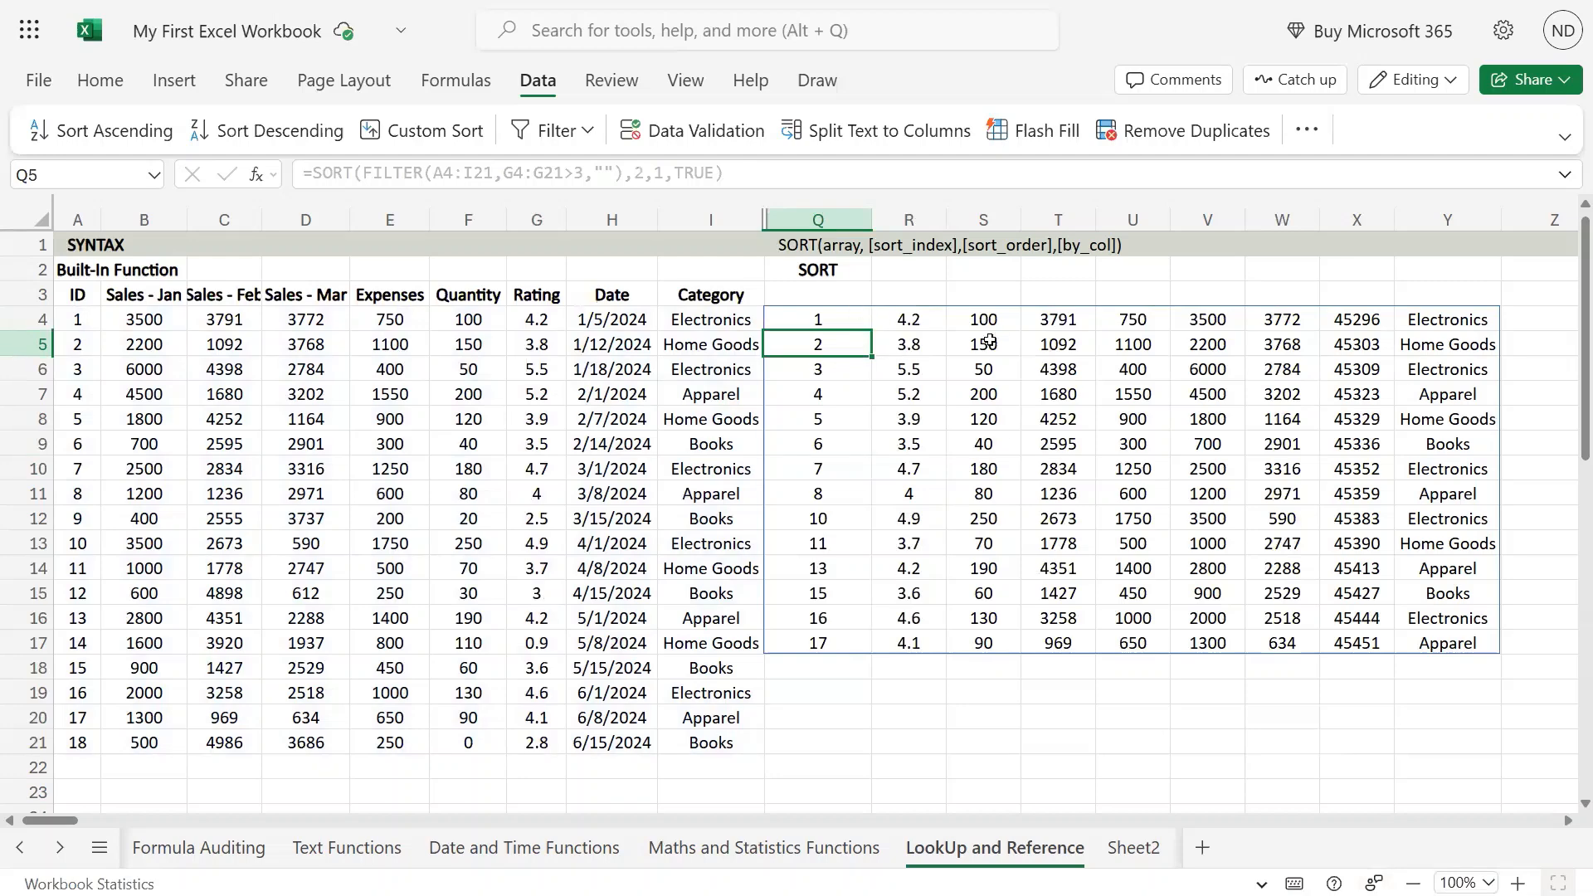
# Remove the TRUE by_col argument from Q4 and set the sort index to 5, making =SORT(FILTER(A4:I21,G4:G21>3,""),5,1).
pyautogui.click(834, 317)
pyautogui.doubleClick(694, 174)
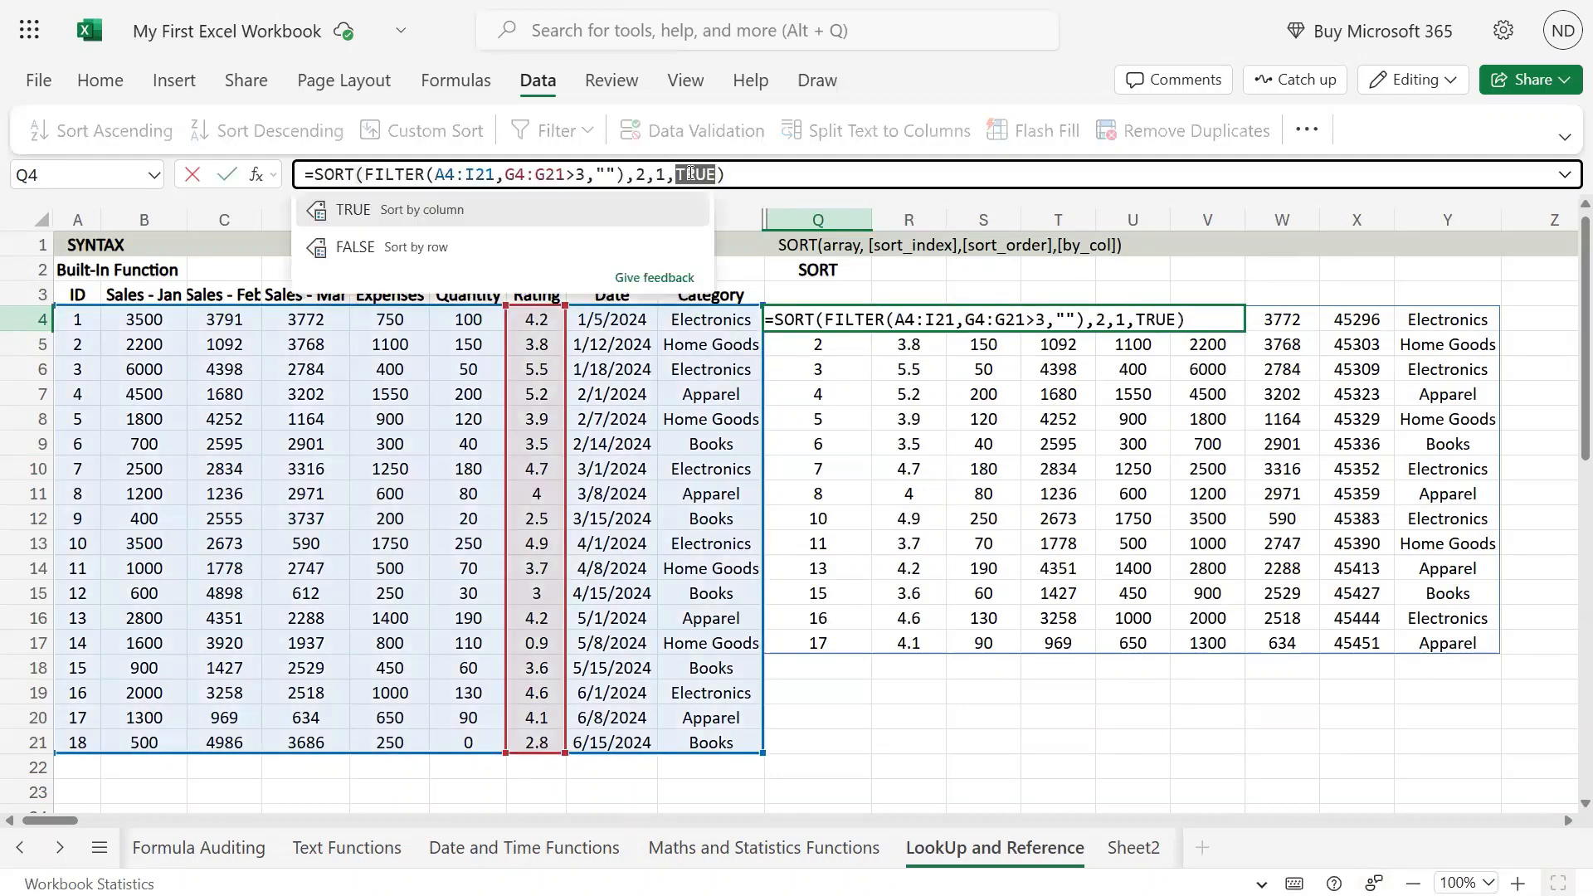
pyautogui.press('BackSpace')
pyautogui.press('BackSpace')
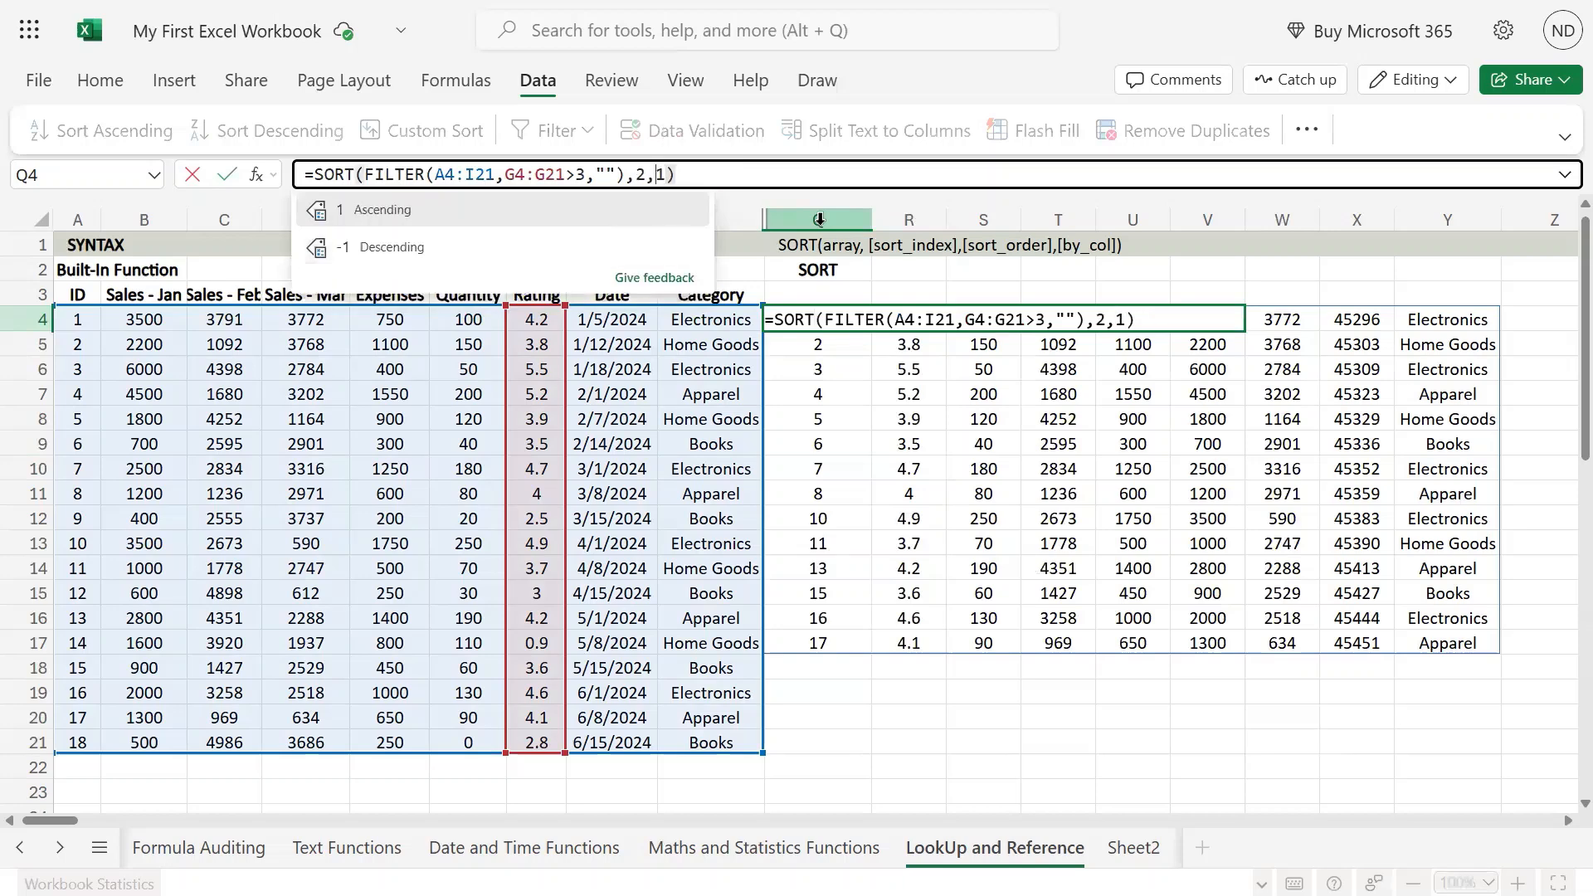
pyautogui.press('Left')
pyautogui.press('Left')
pyautogui.press('Left')
pyautogui.press('BackSpace')
pyautogui.write('5')
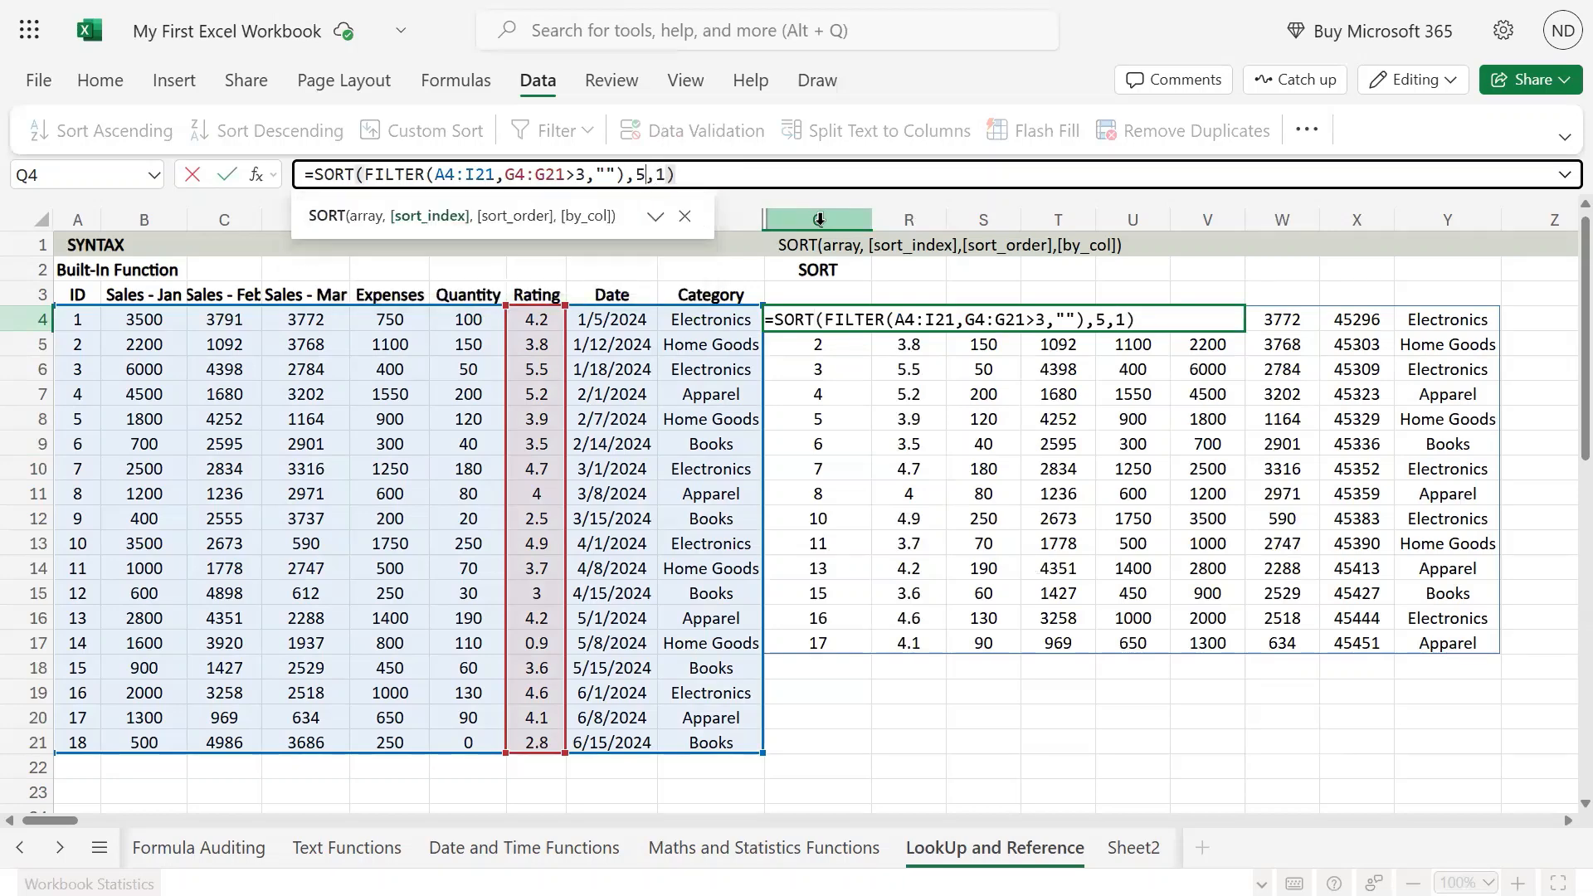
pyautogui.press('Return')
# Examine the fifth column of the sorted results by selecting U4:U17 to check its ascending order.
pyautogui.press('Up')
pyautogui.press('Right')
pyautogui.press('Right')
pyautogui.press('Right')
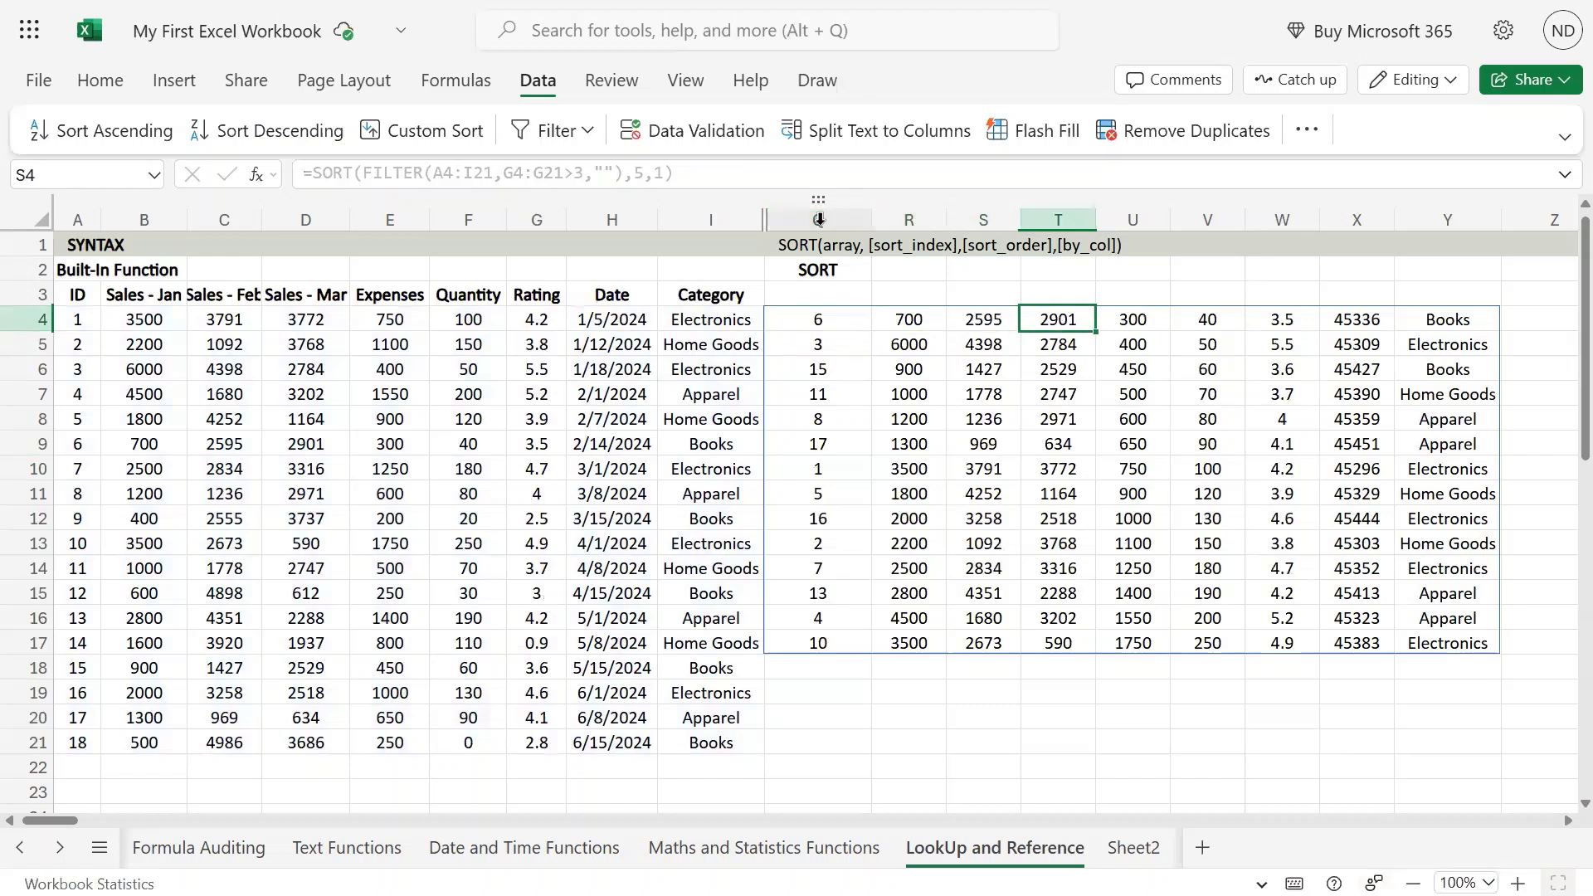
pyautogui.press('Right')
pyautogui.press('Left')
pyautogui.press('Left')
pyautogui.press('Left')
pyautogui.press('Right')
pyautogui.press('Right')
pyautogui.press('Right')
pyautogui.hotkey('ctrl', 'shift', 'Down')
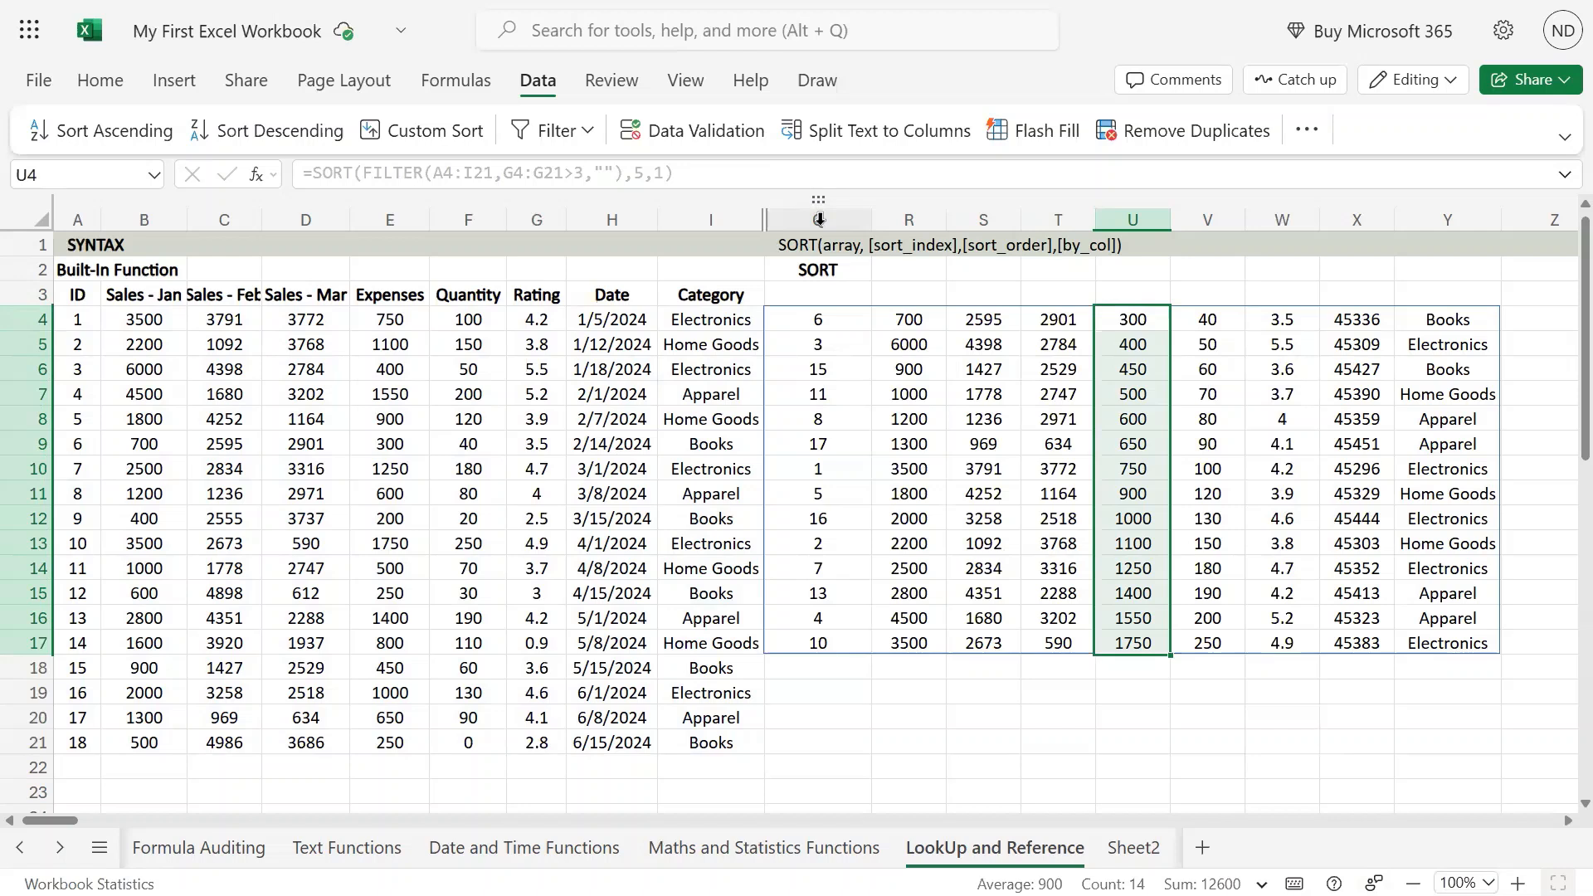
# Try to apply a custom sort to the SORT formula results starting from cell Q4.
pyautogui.press('Left')
pyautogui.press('Left')
pyautogui.press('Left')
pyautogui.press('Left')
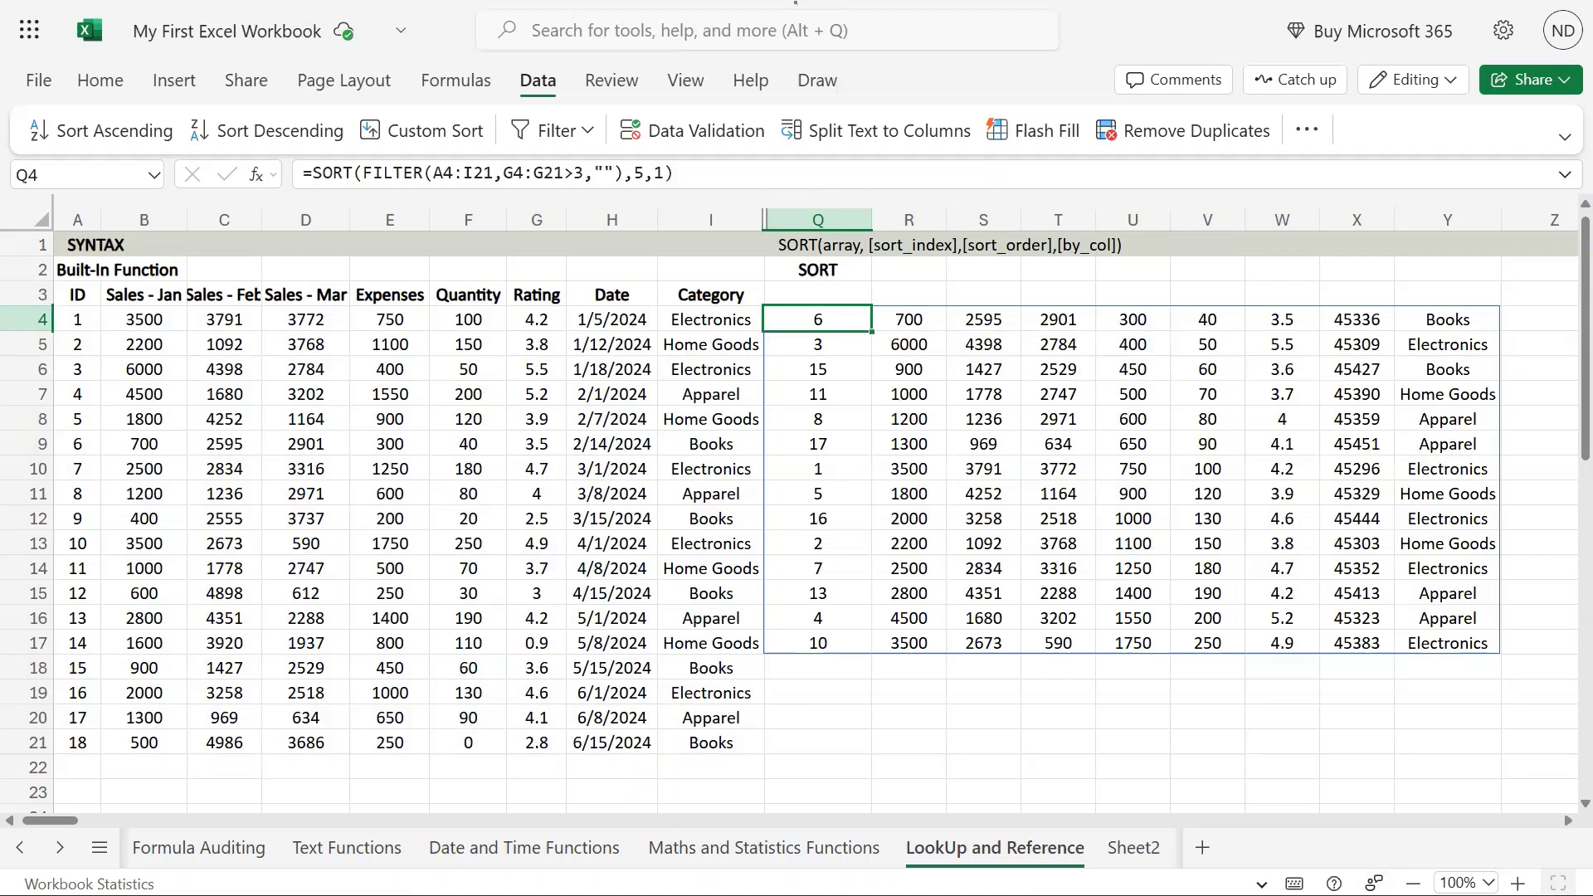
pyautogui.click(174, 81)
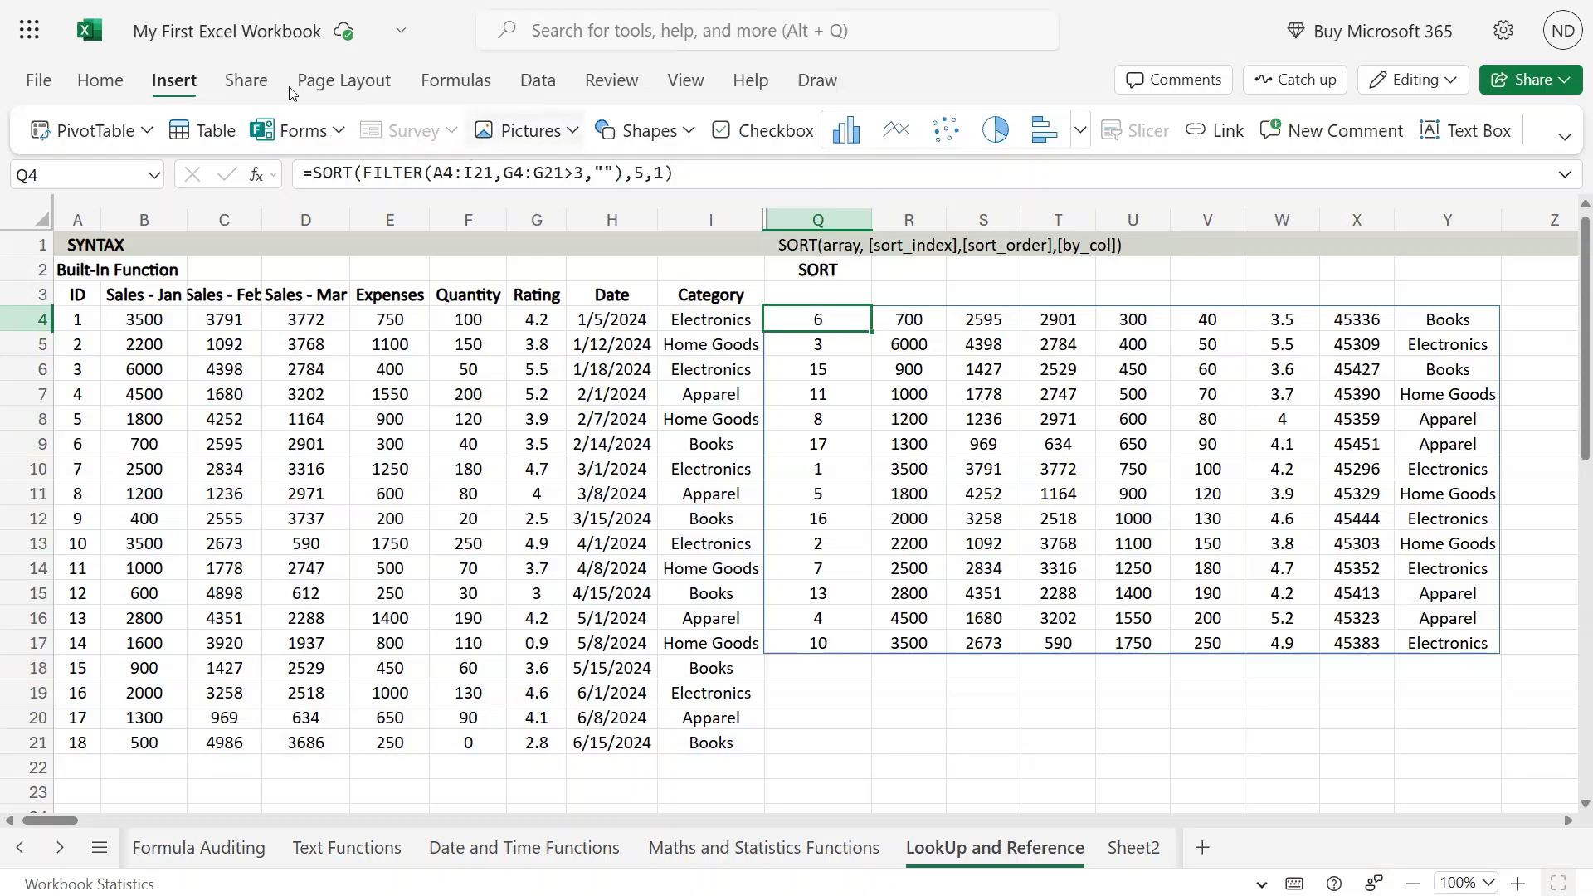
pyautogui.click(535, 80)
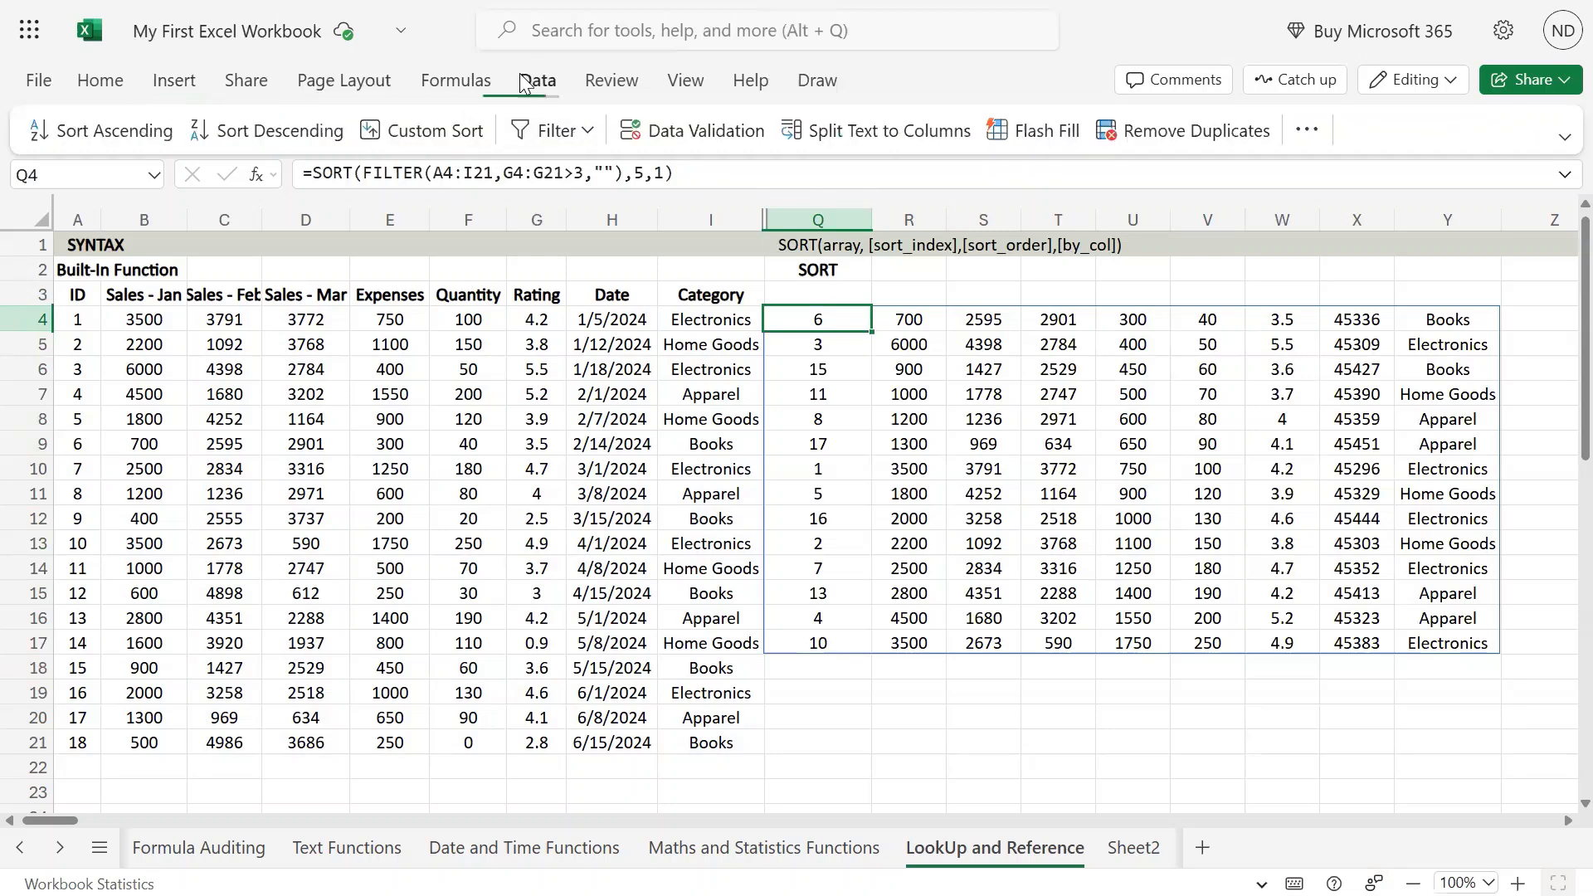
pyautogui.click(406, 133)
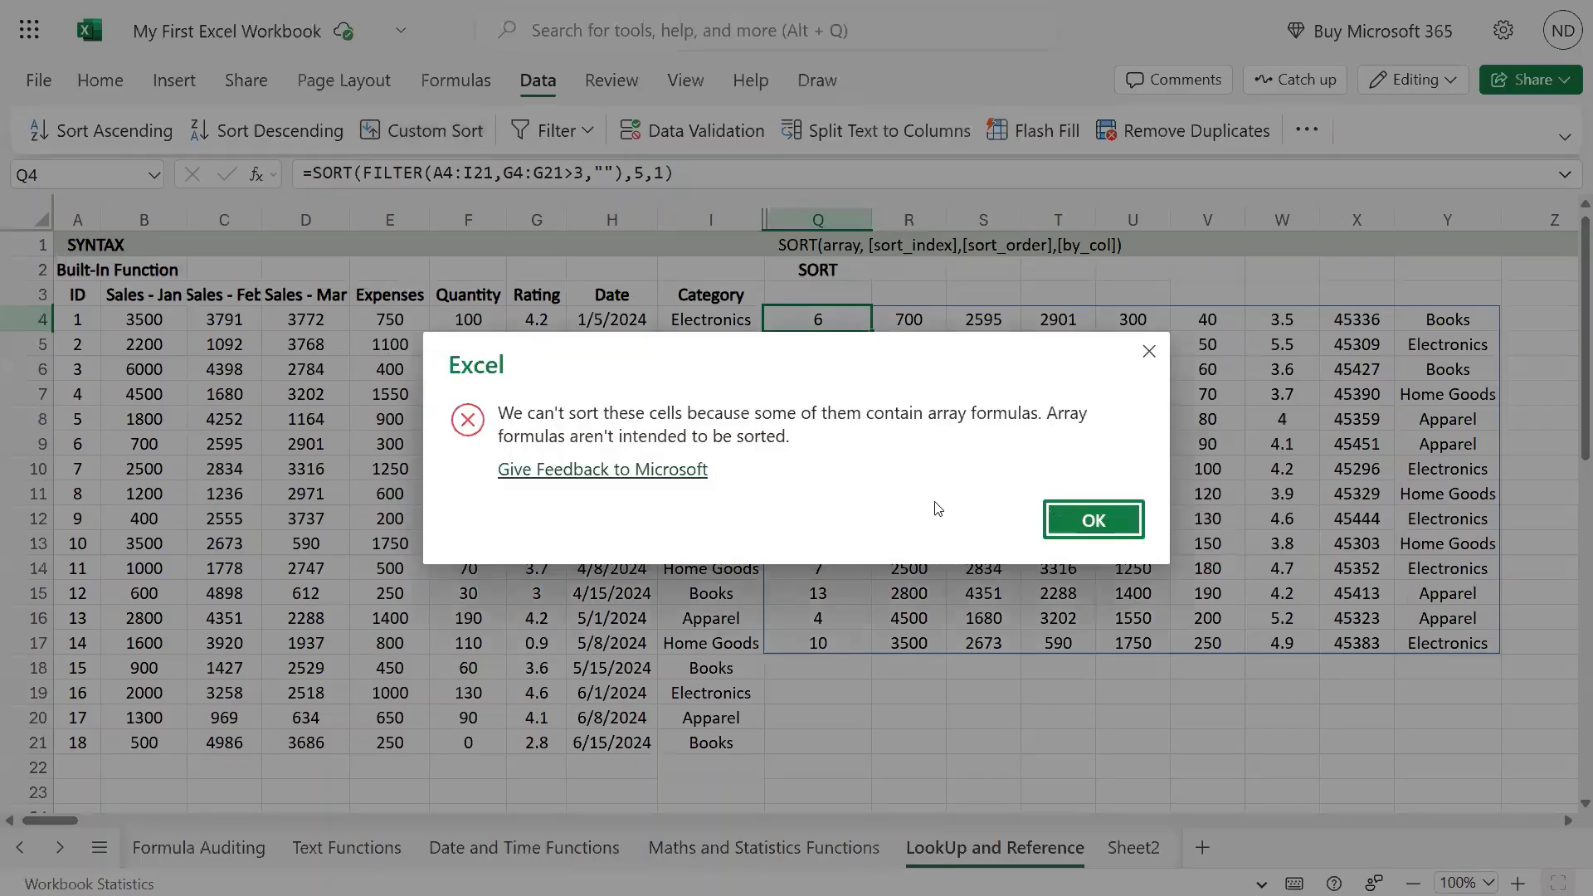
pyautogui.click(1148, 351)
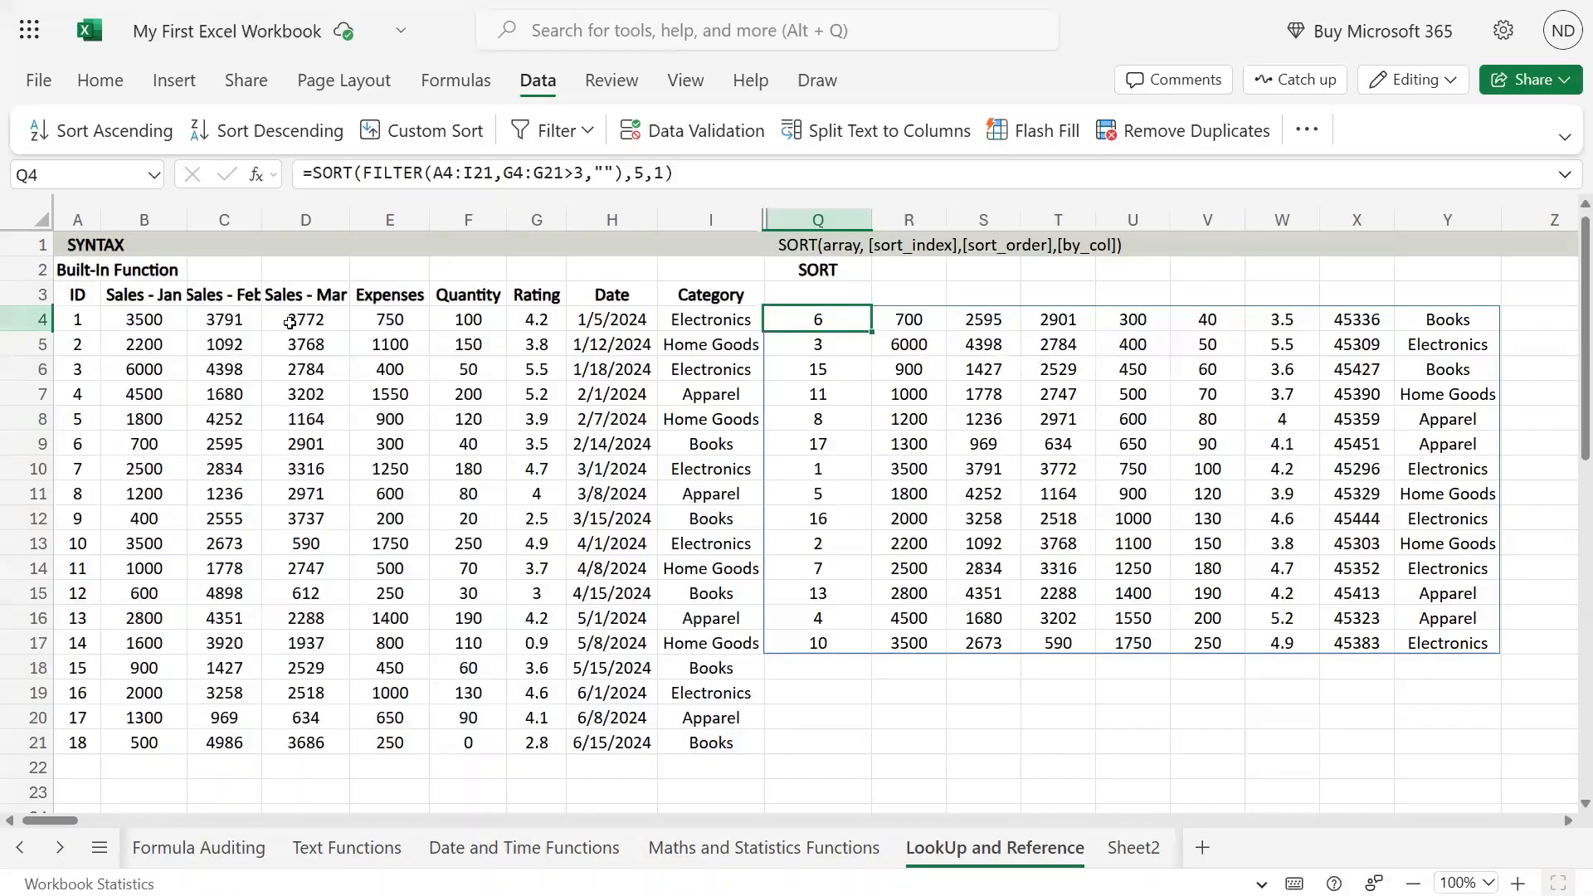
# Highlight the source data in B3:I20 to compare it with the sorted output, and return to the Q4 formula.
pyautogui.click(289, 322)
pyautogui.moveTo(141, 295); pyautogui.dragTo(694, 721)
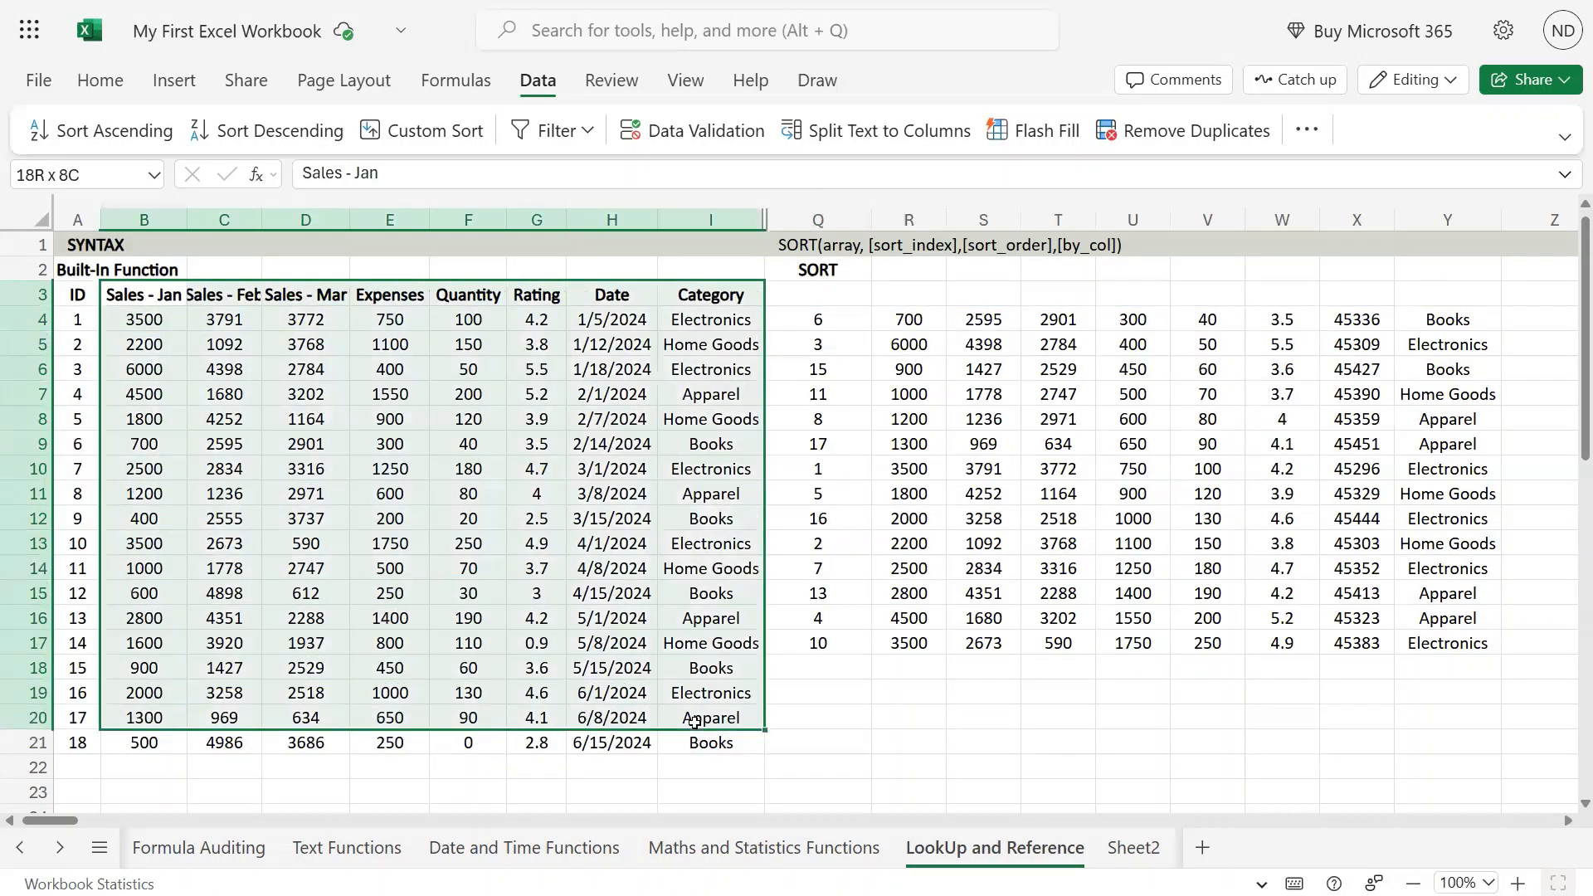
pyautogui.click(848, 327)
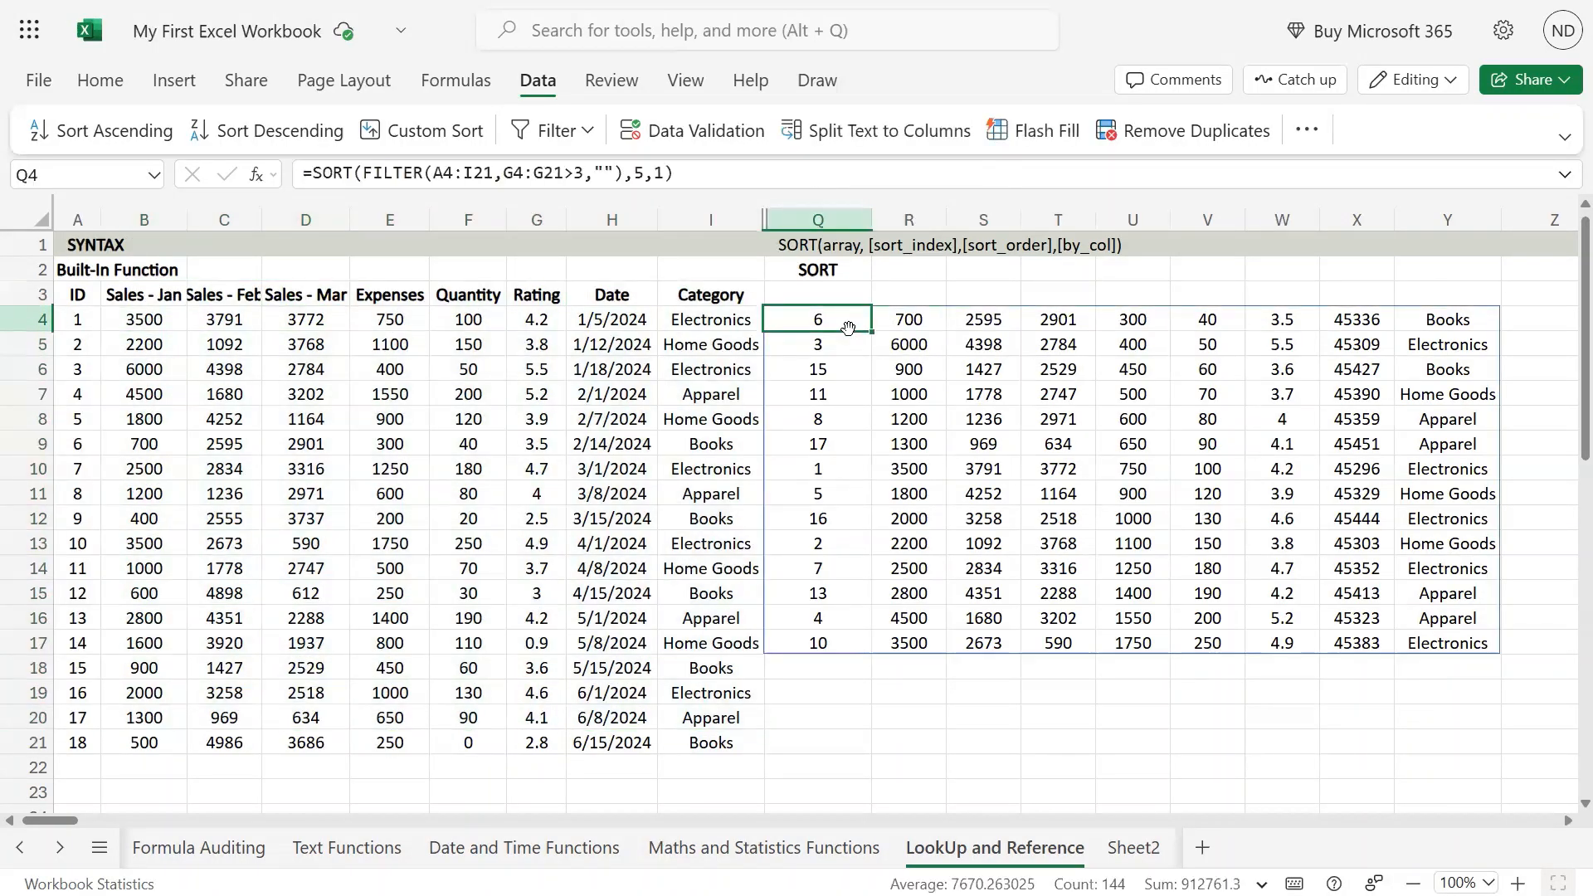